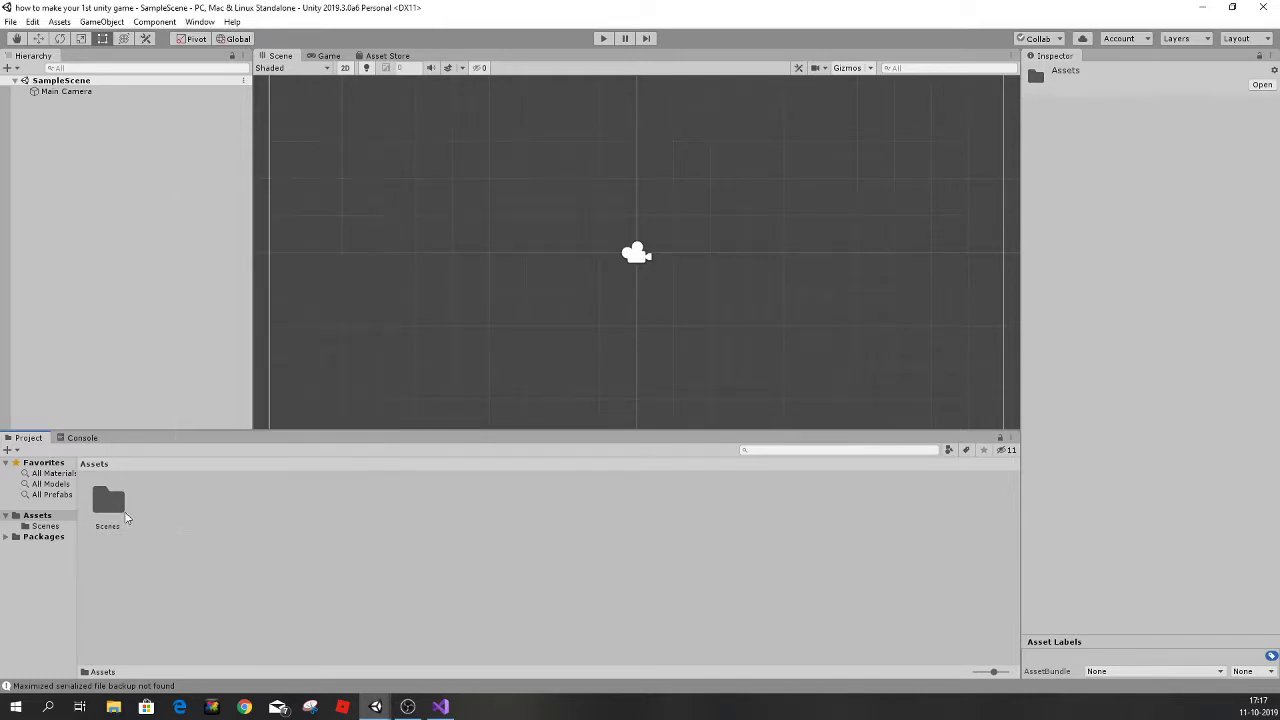
Rename the SampleScene asset in the Scenes folder to level1 and reload it.
{"action": "double_click", "coordinate": [110, 505]}
{"action": "right_click", "coordinate": [118, 512]}
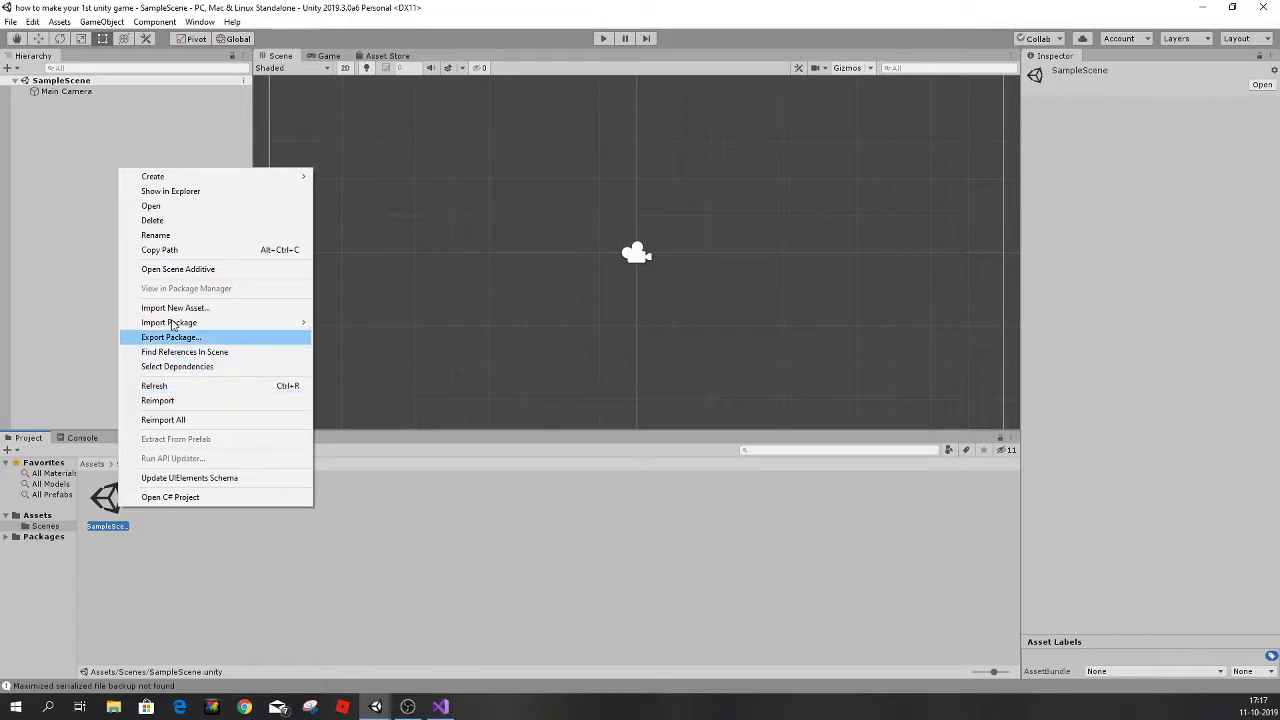
{"action": "left_click", "coordinate": [190, 235]}
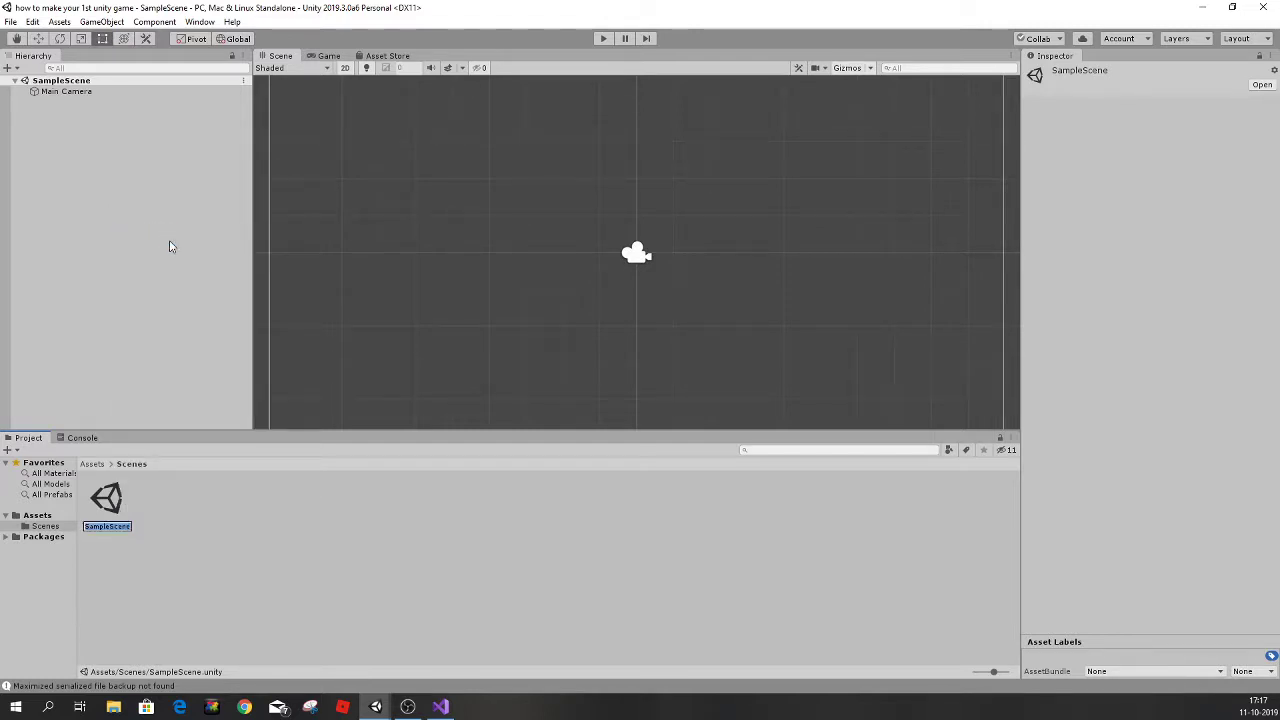
{"action": "type", "text": "level1"}
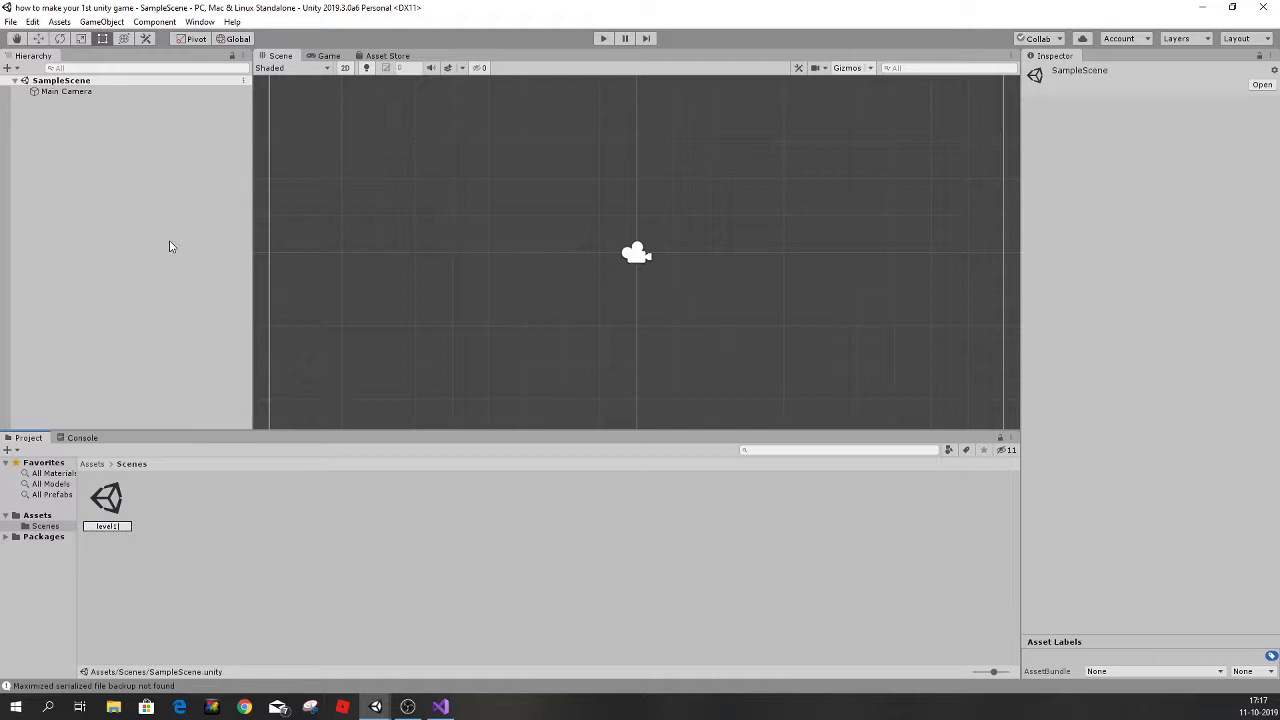
{"action": "left_click", "coordinate": [280, 548]}
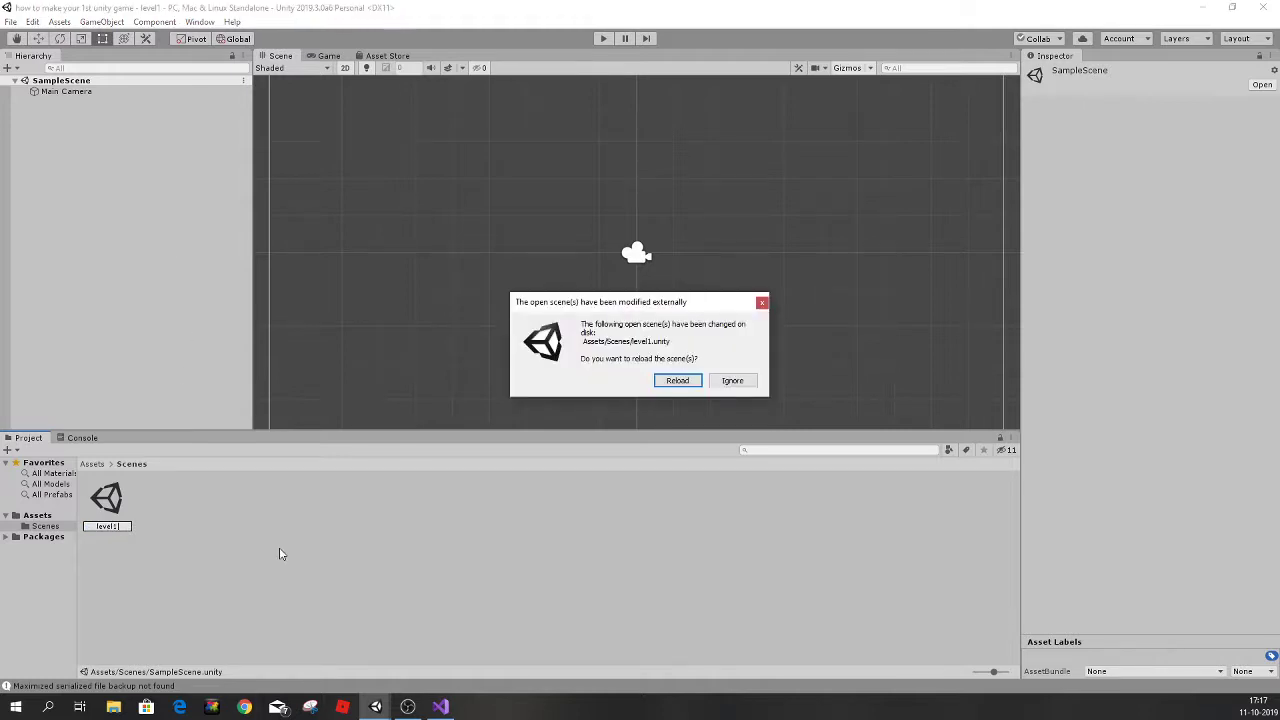
{"action": "left_click", "coordinate": [676, 381]}
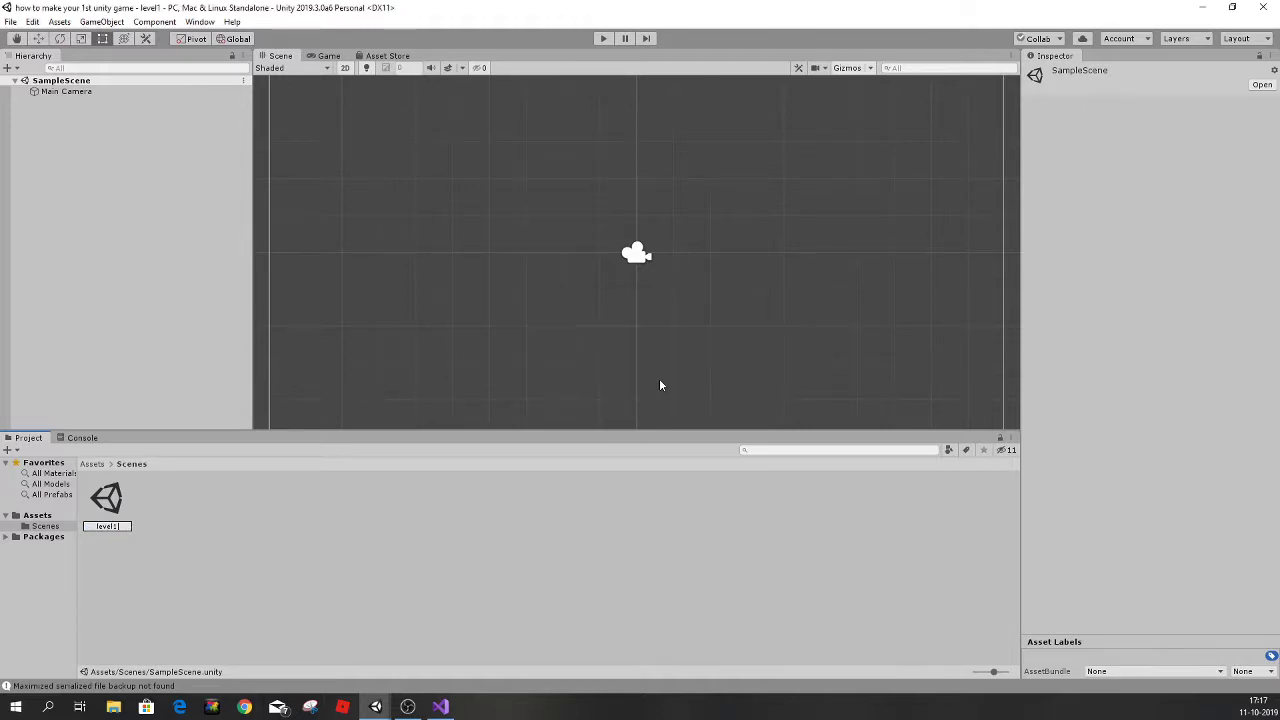
Expand level1 in the Hierarchy and select its Main Camera.
{"action": "left_click", "coordinate": [80, 273]}
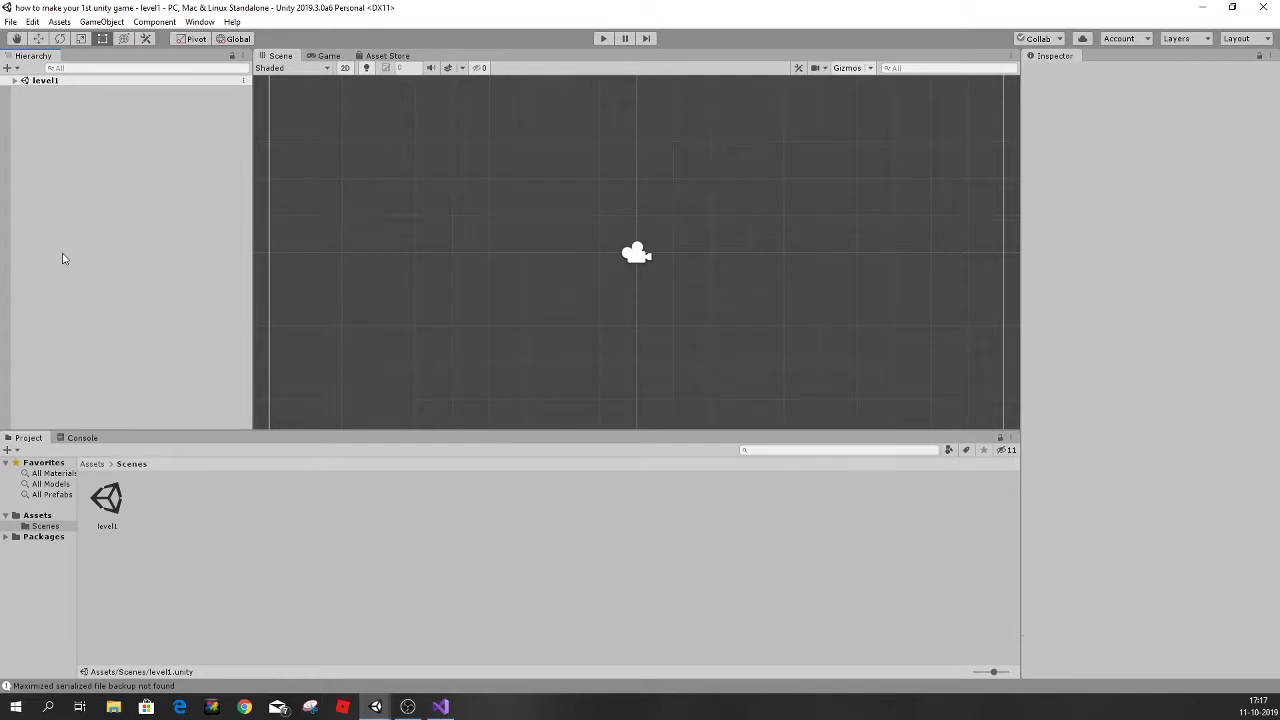
{"action": "left_click", "coordinate": [15, 80]}
{"action": "left_click", "coordinate": [97, 92]}
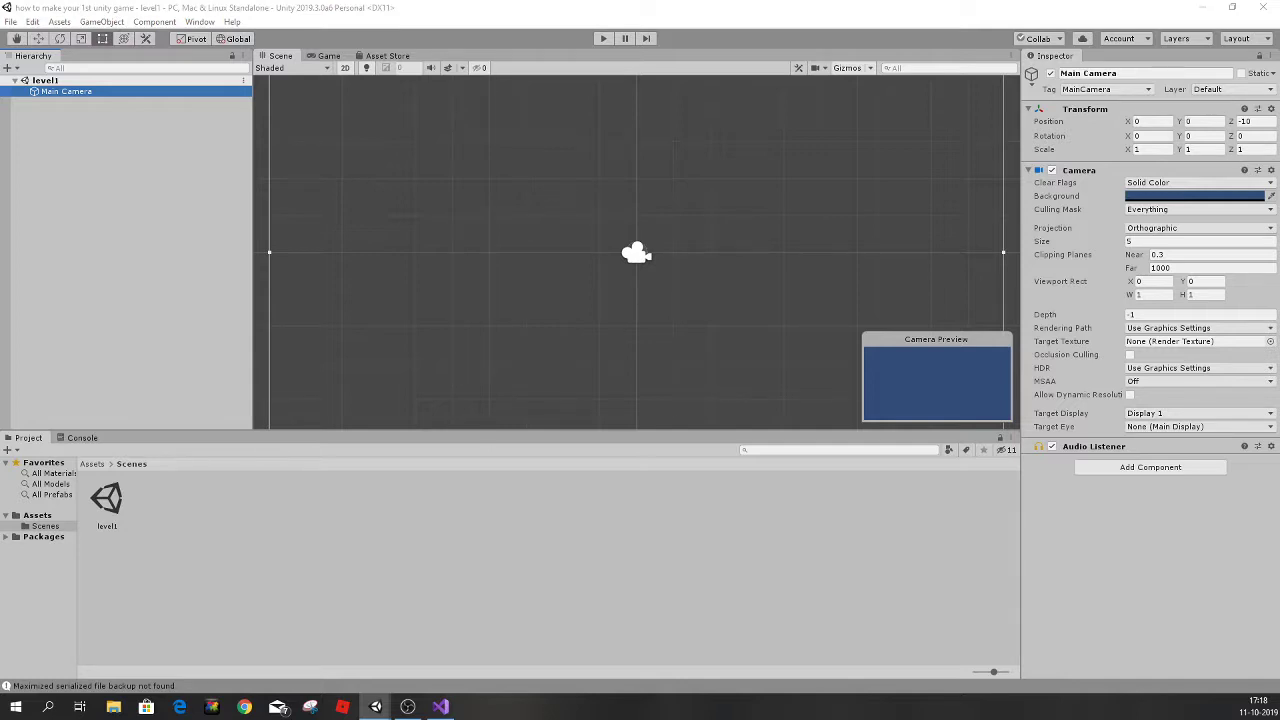
Drag the projectiles PNG from the file explorer into the Scenes folder.
{"action": "left_click_drag", "start_coordinate": [200, 564], "coordinate": [261, 566]}
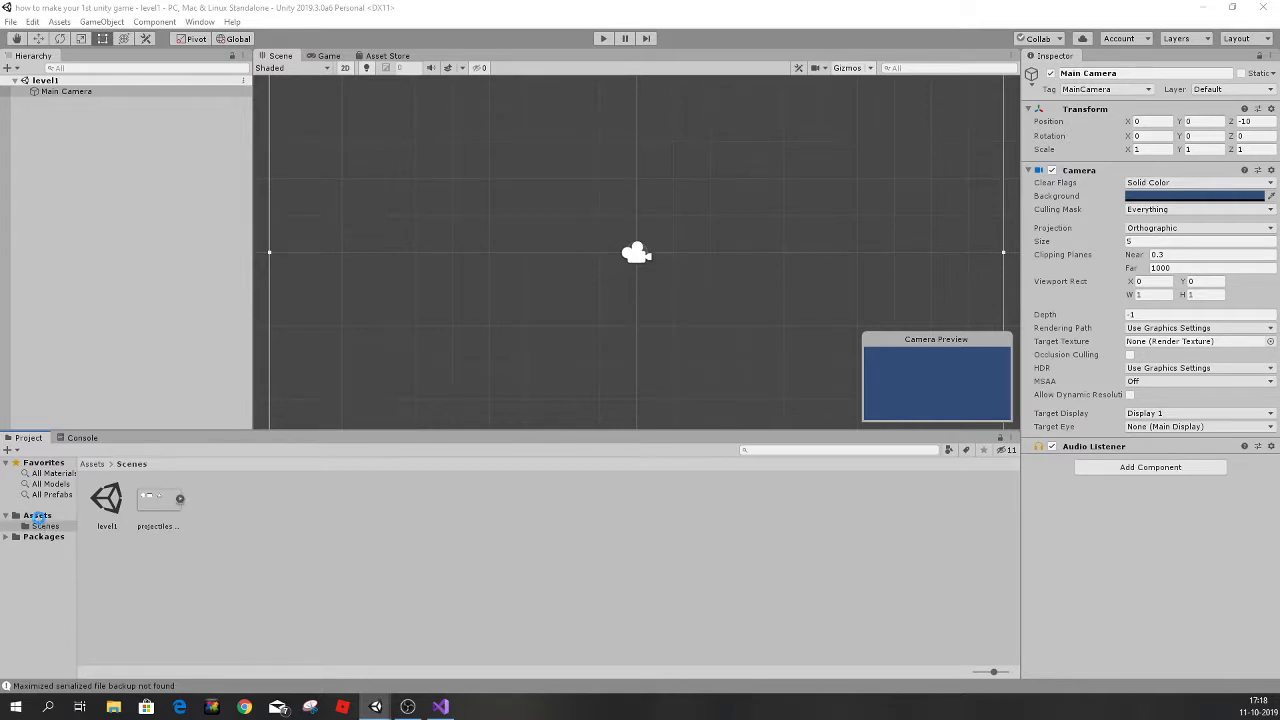
Create a new folder named art in the Assets root.
{"action": "left_click", "coordinate": [38, 515]}
{"action": "right_click", "coordinate": [195, 548]}
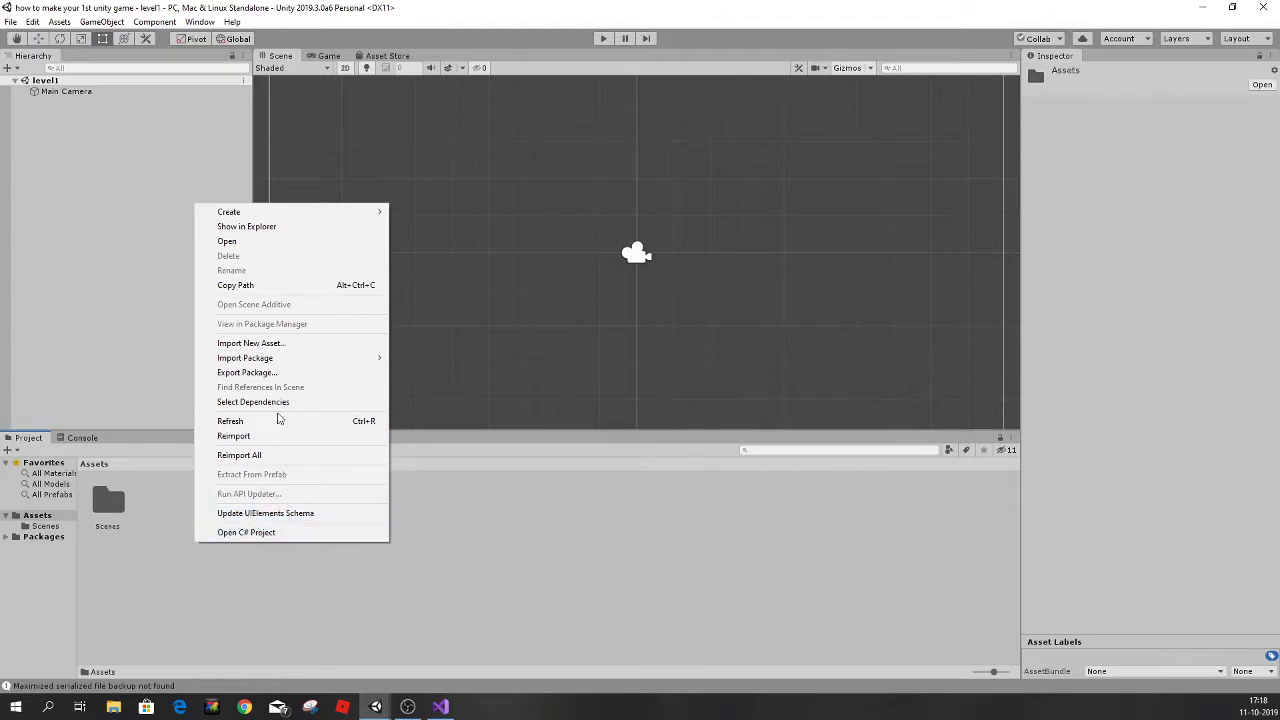
{"action": "mouse_move", "coordinate": [257, 212]}
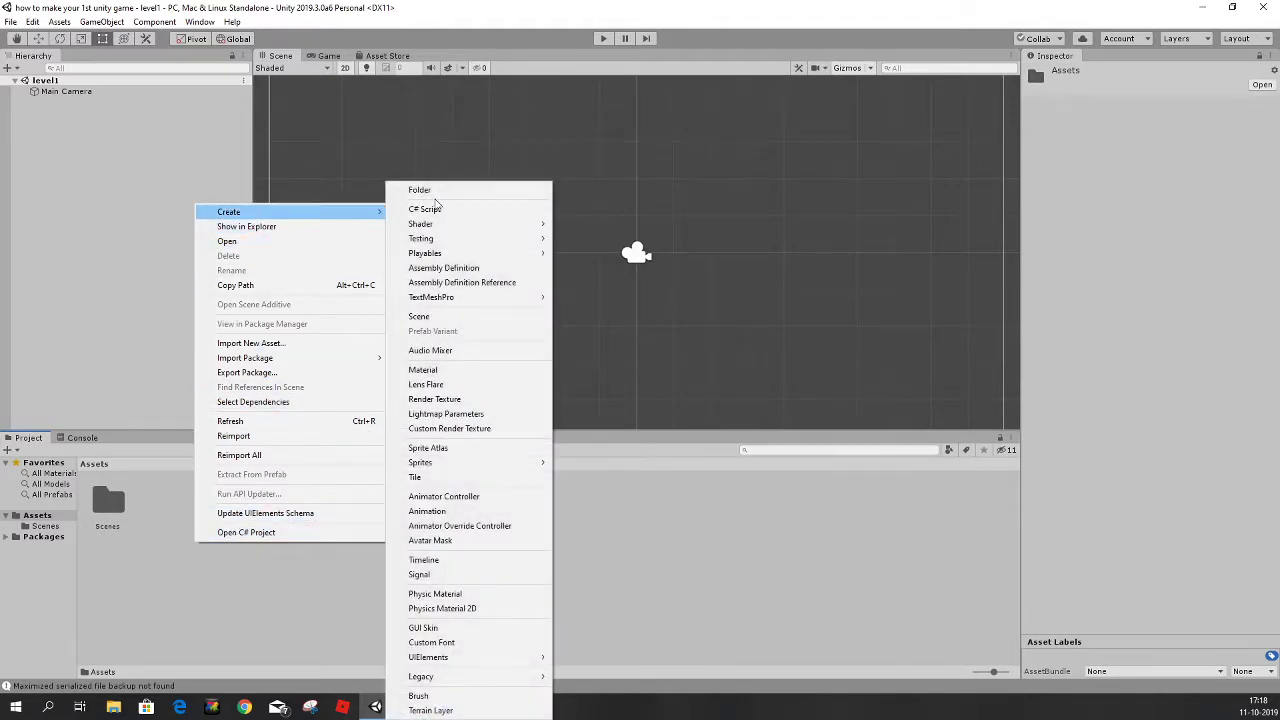
{"action": "left_click", "coordinate": [444, 201]}
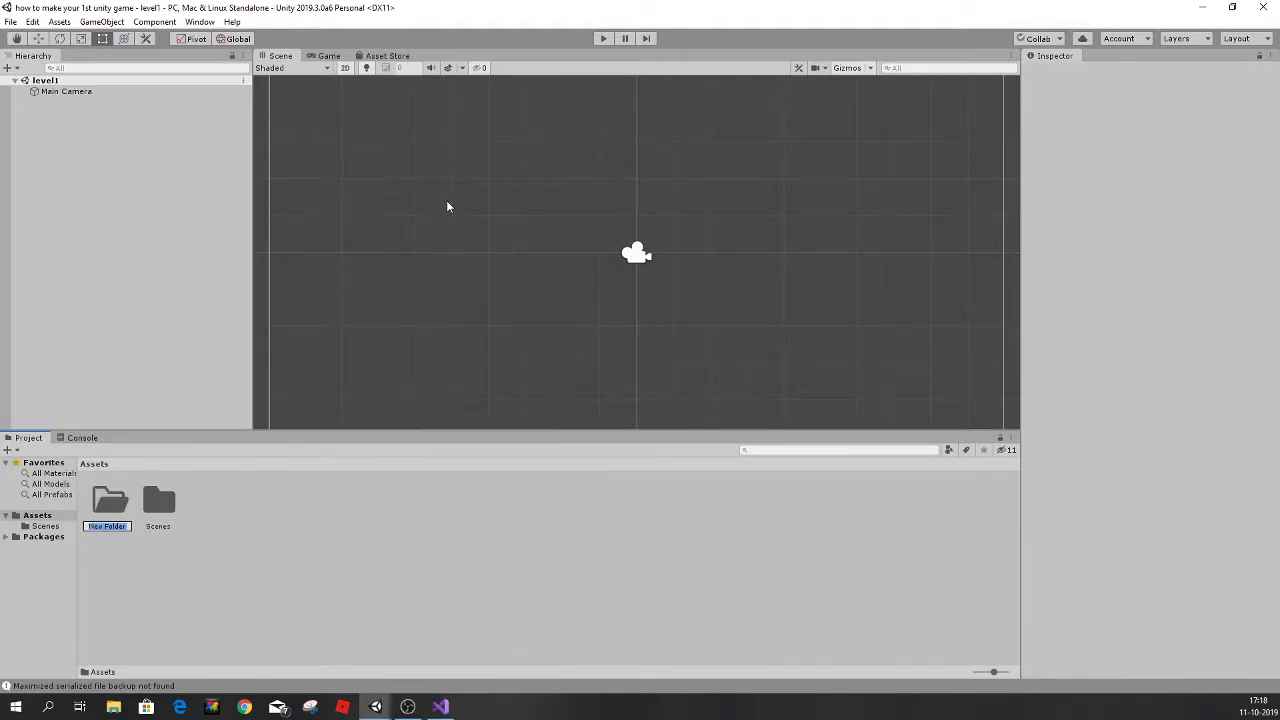
{"action": "type", "text": "art"}
{"action": "key", "text": "Return"}
Move the projectiles new image from Scenes into the art folder.
{"action": "left_click", "coordinate": [45, 536]}
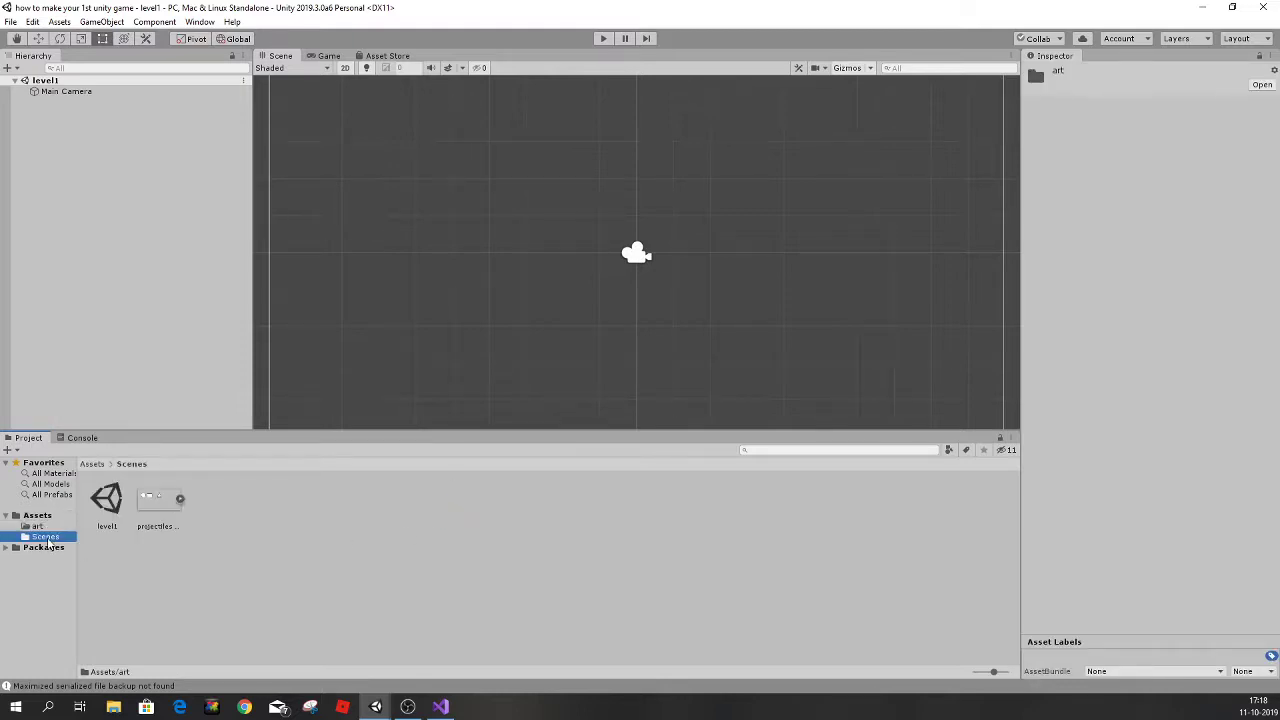
{"action": "mouse_move", "coordinate": [160, 503]}
{"action": "left_mouse_down"}
{"action": "mouse_move", "coordinate": [84, 554]}
{"action": "mouse_move", "coordinate": [44, 527]}
{"action": "left_mouse_up"}
{"action": "left_click", "coordinate": [60, 528]}
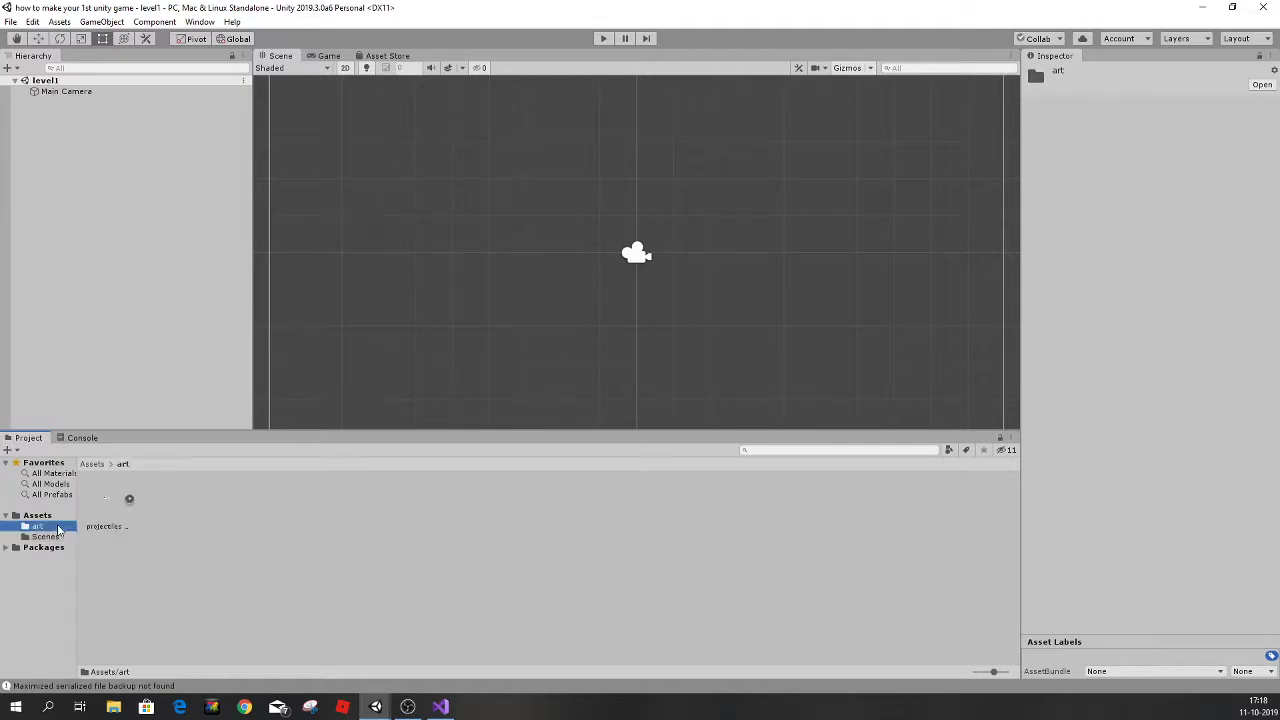
{"action": "left_click", "coordinate": [167, 508]}
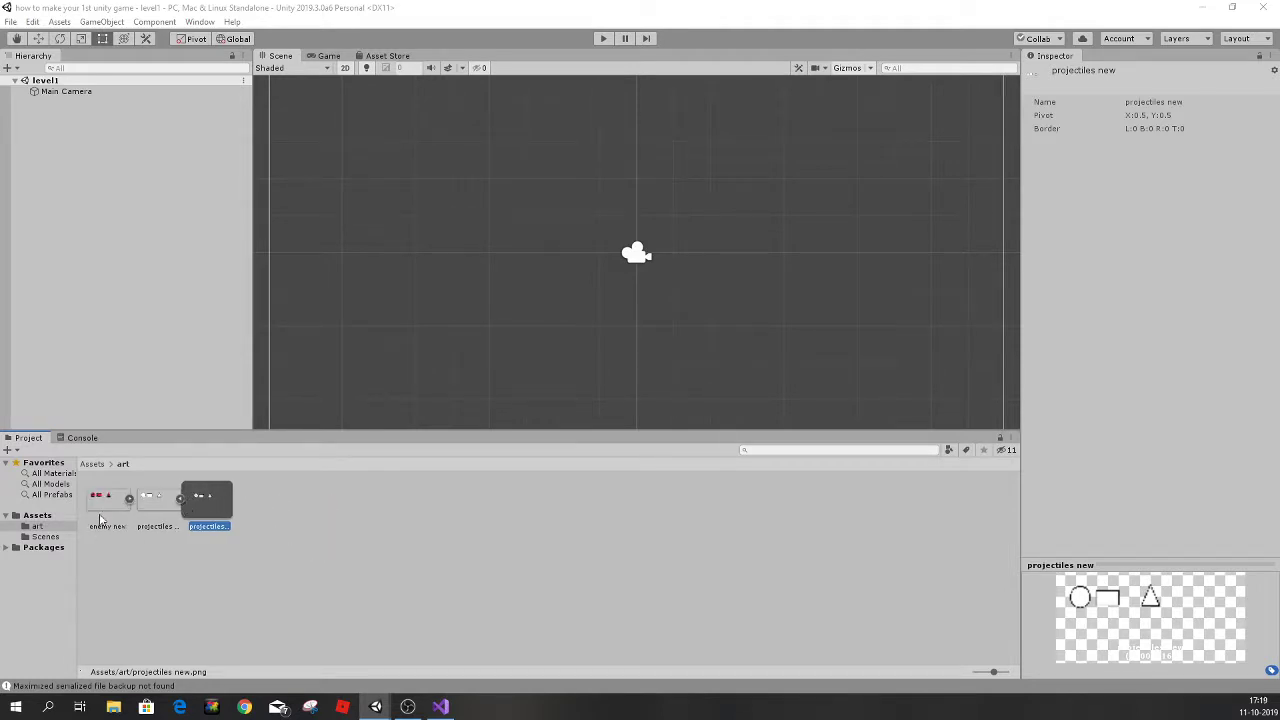
Import the players PNG into art, then inspect the players and enemy new sheets.
{"action": "left_click", "coordinate": [129, 499]}
{"action": "left_click", "coordinate": [143, 508]}
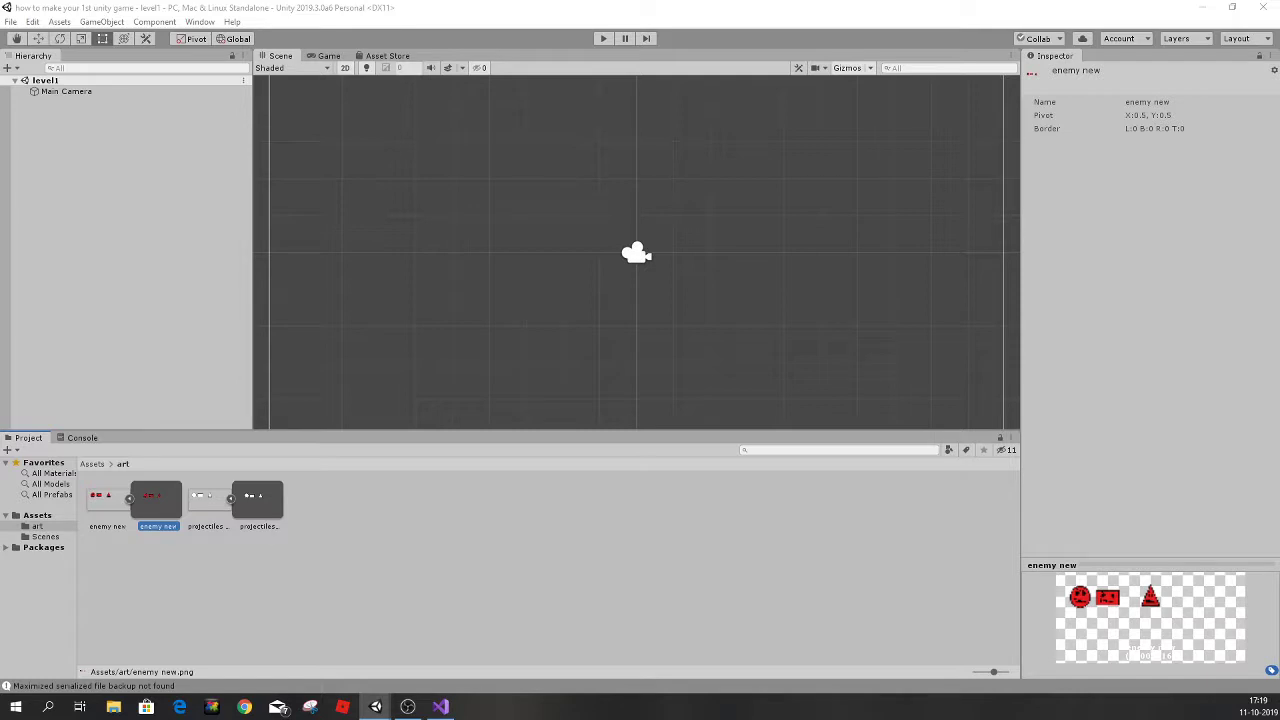
{"action": "left_click_drag", "start_coordinate": [145, 248], "coordinate": [420, 505]}
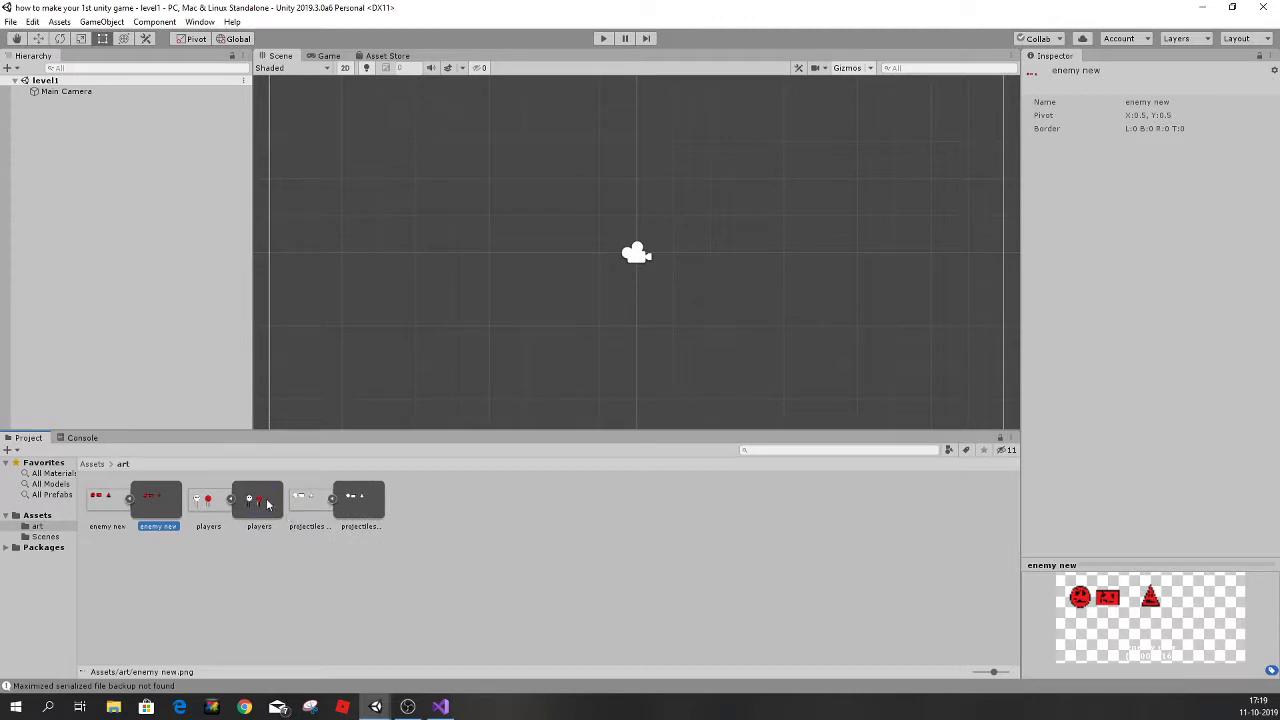
{"action": "left_click", "coordinate": [257, 506]}
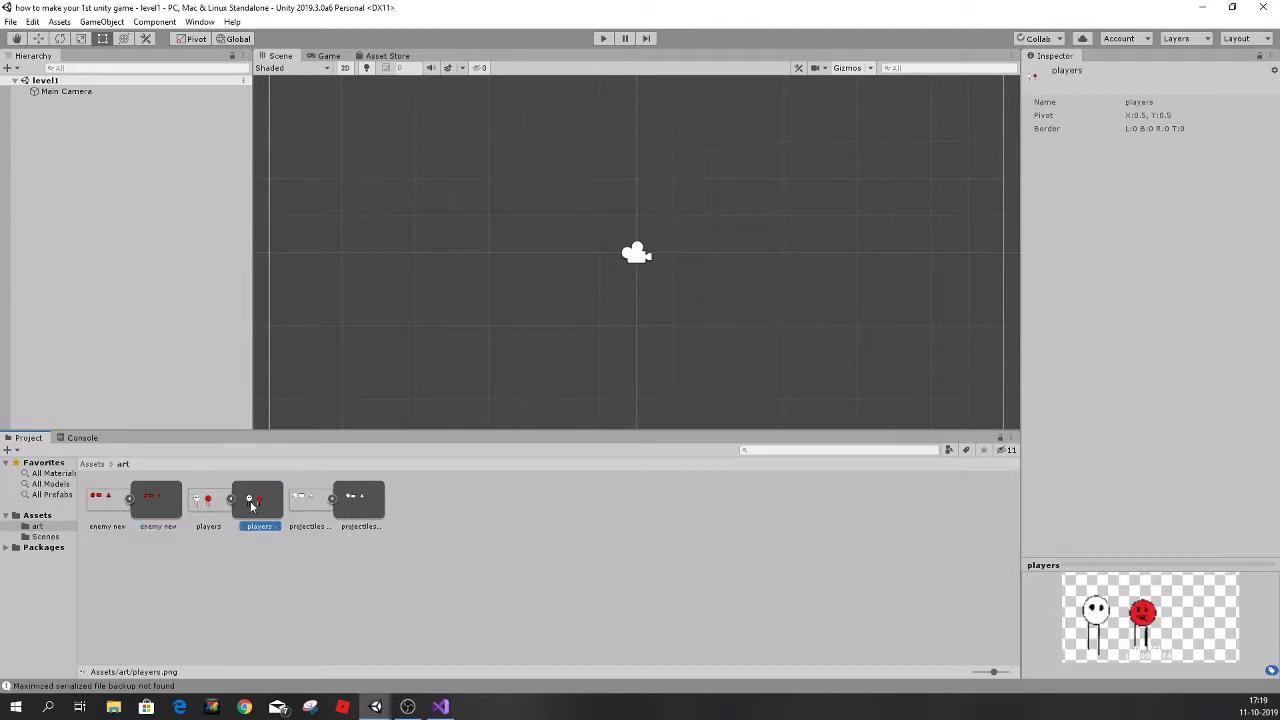
{"action": "left_click", "coordinate": [108, 505]}
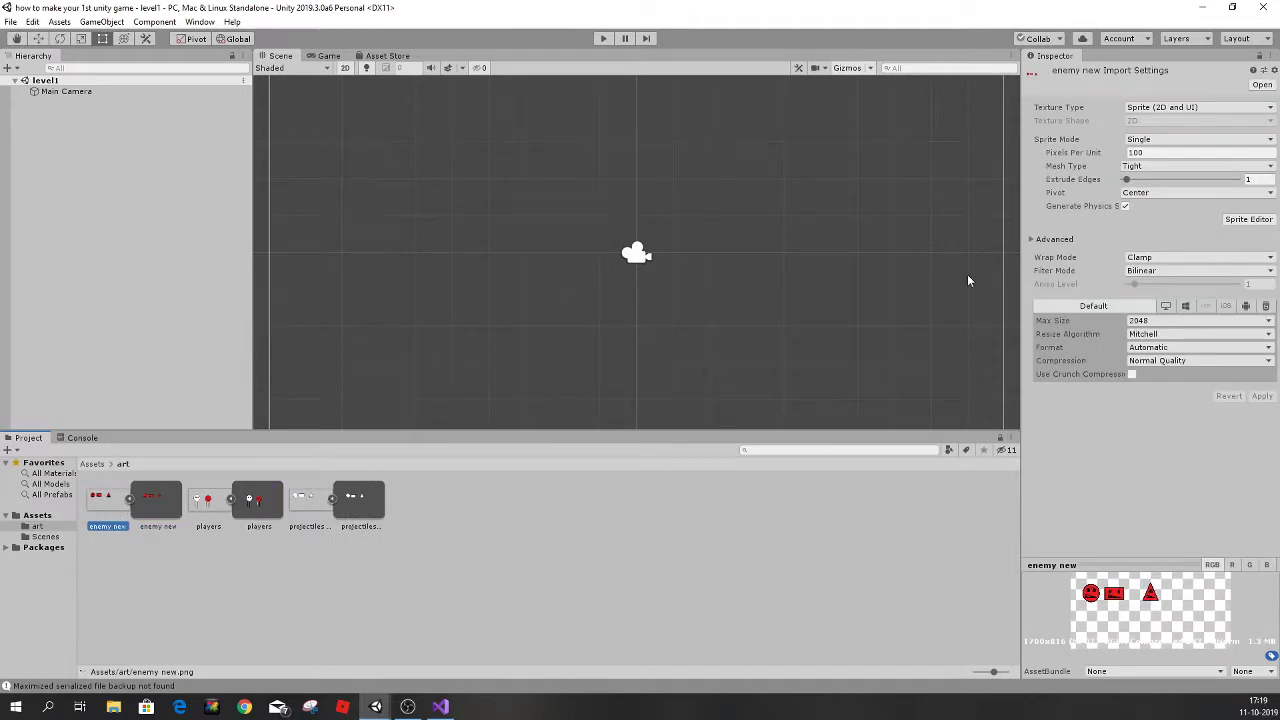
Set enemy new's Sprite Mode to Multiple, apply, and dock its Sprite Editor window.
{"action": "left_click", "coordinate": [1147, 140]}
{"action": "left_click", "coordinate": [1162, 169]}
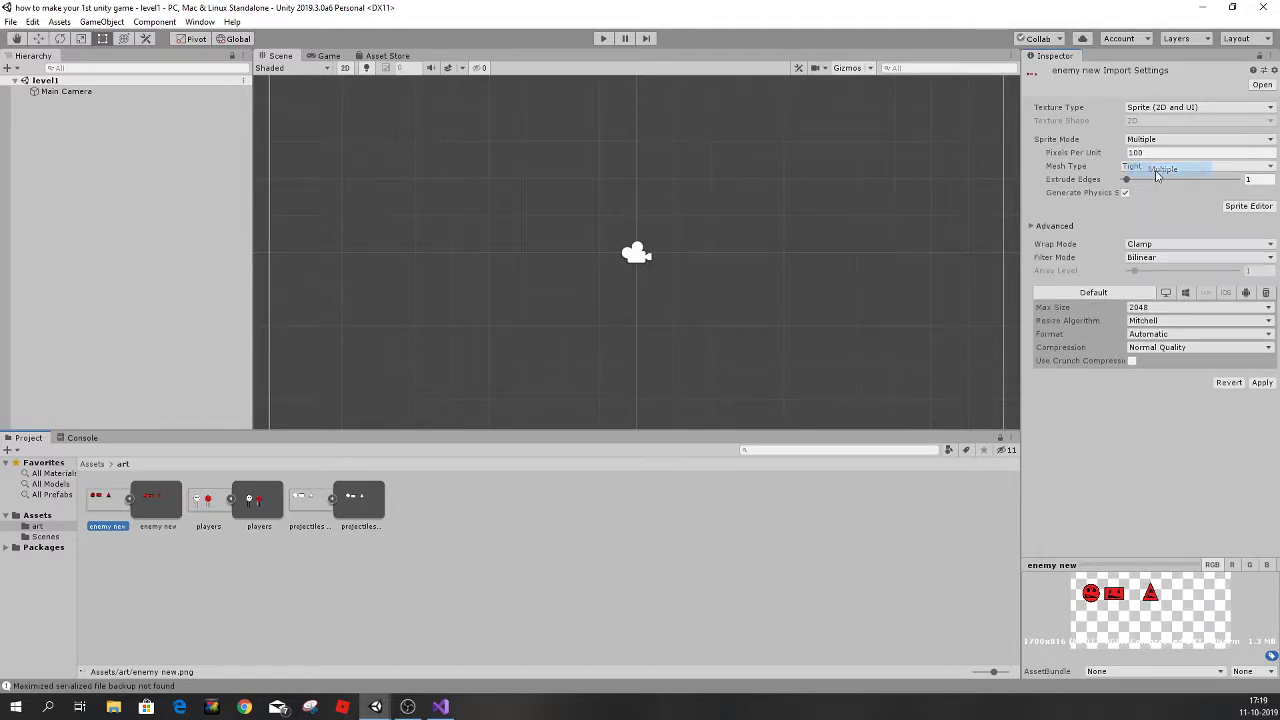
{"action": "left_click", "coordinate": [1250, 207]}
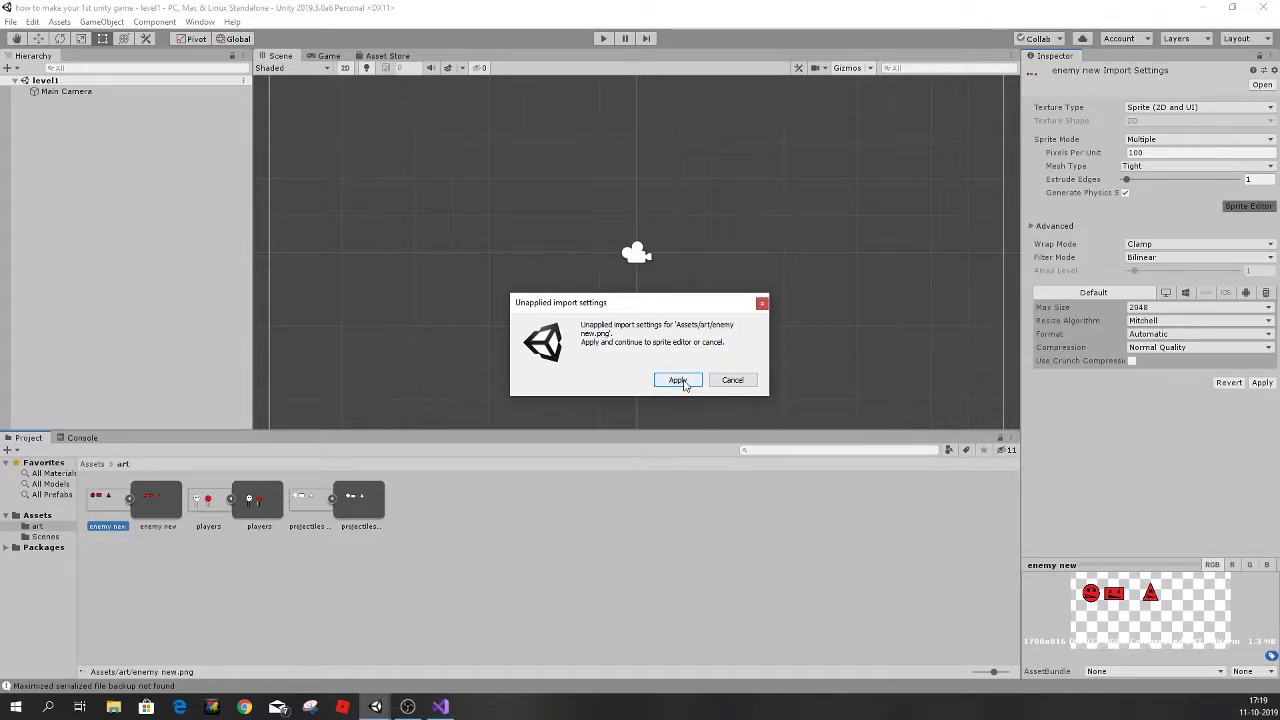
{"action": "left_click", "coordinate": [680, 382]}
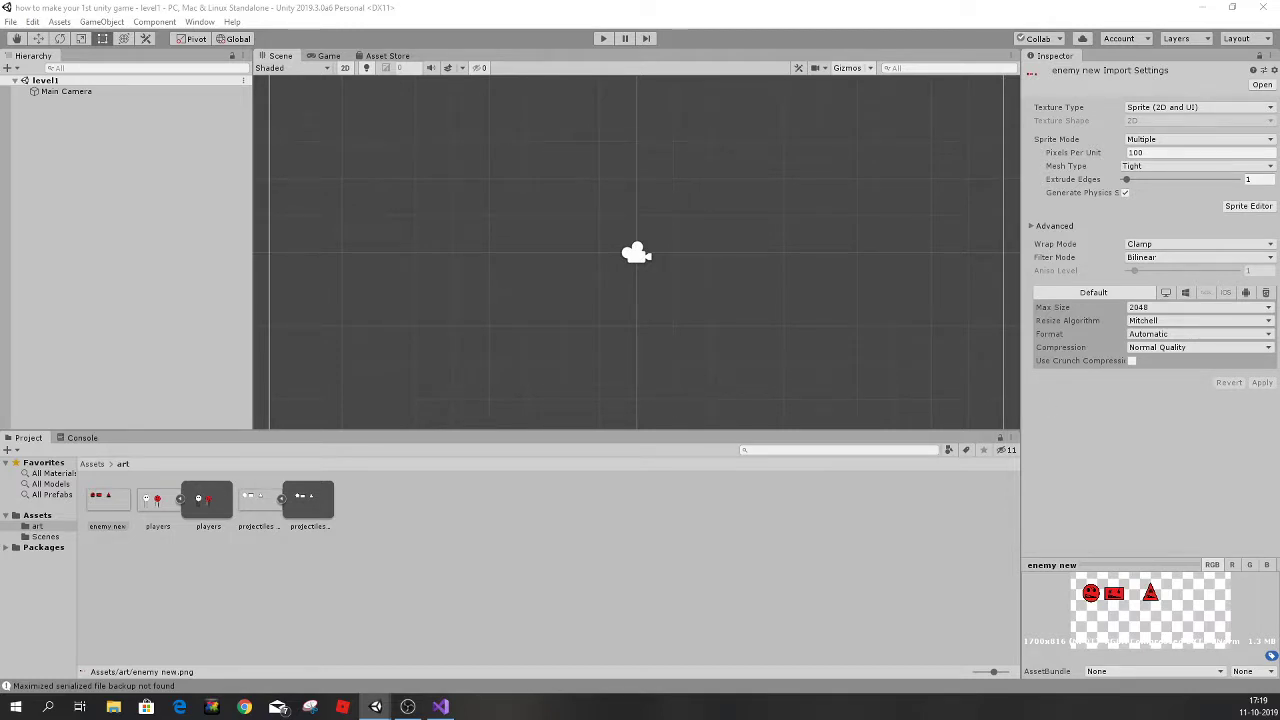
{"action": "mouse_move", "coordinate": [331, 353]}
{"action": "left_mouse_down"}
{"action": "mouse_move", "coordinate": [600, 475]}
{"action": "mouse_move", "coordinate": [617, 283]}
{"action": "left_mouse_up"}
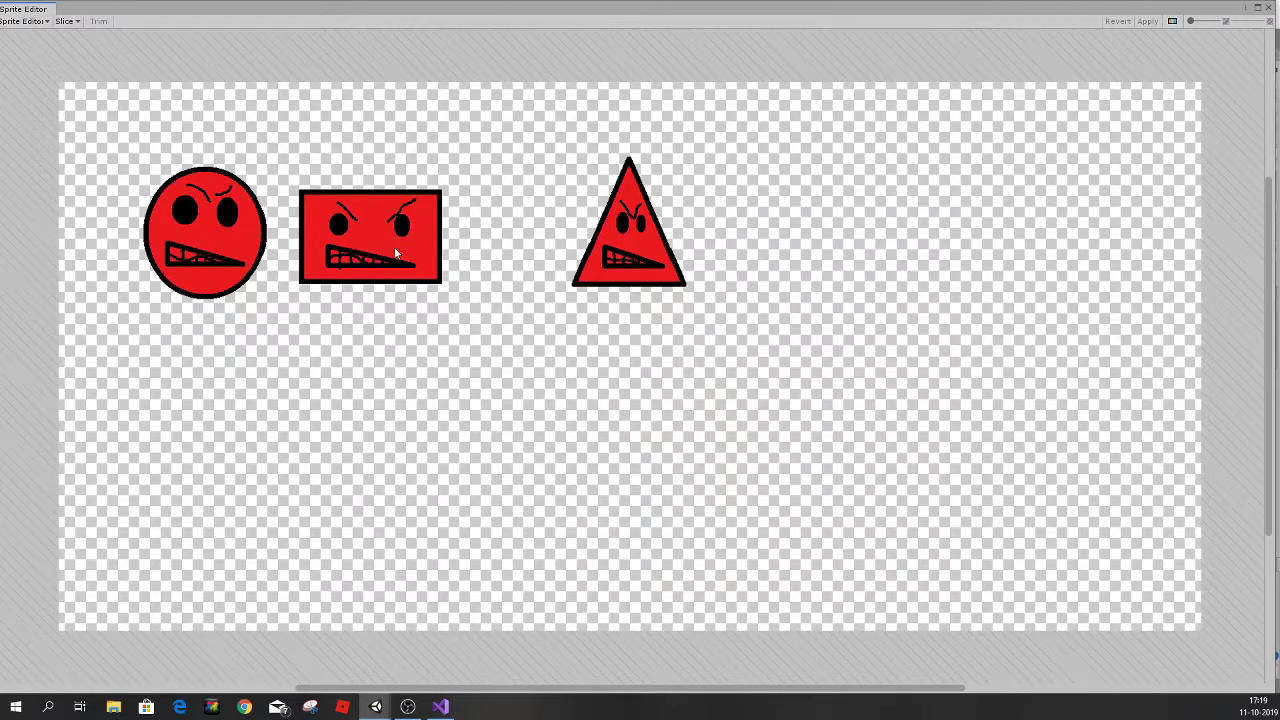
Auto-slice the enemy new sheet into separate sprites and apply the slicing.
{"action": "left_click", "coordinate": [66, 21]}
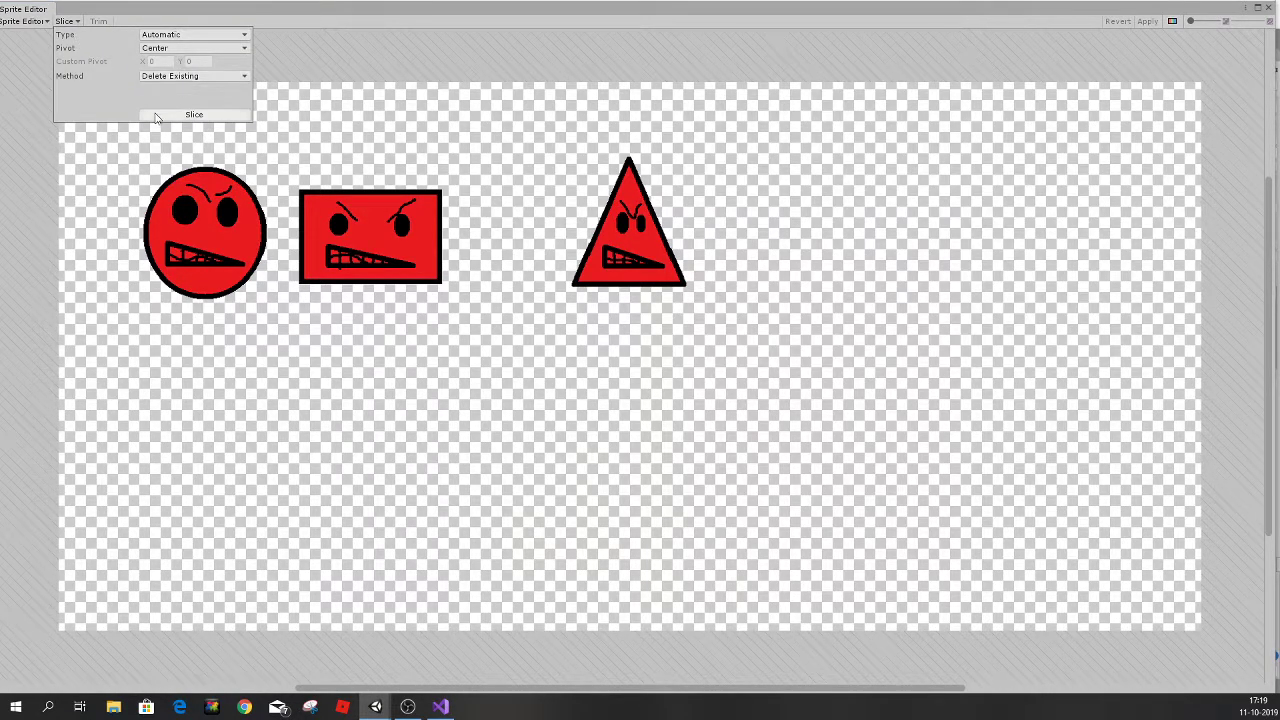
{"action": "left_click", "coordinate": [189, 114]}
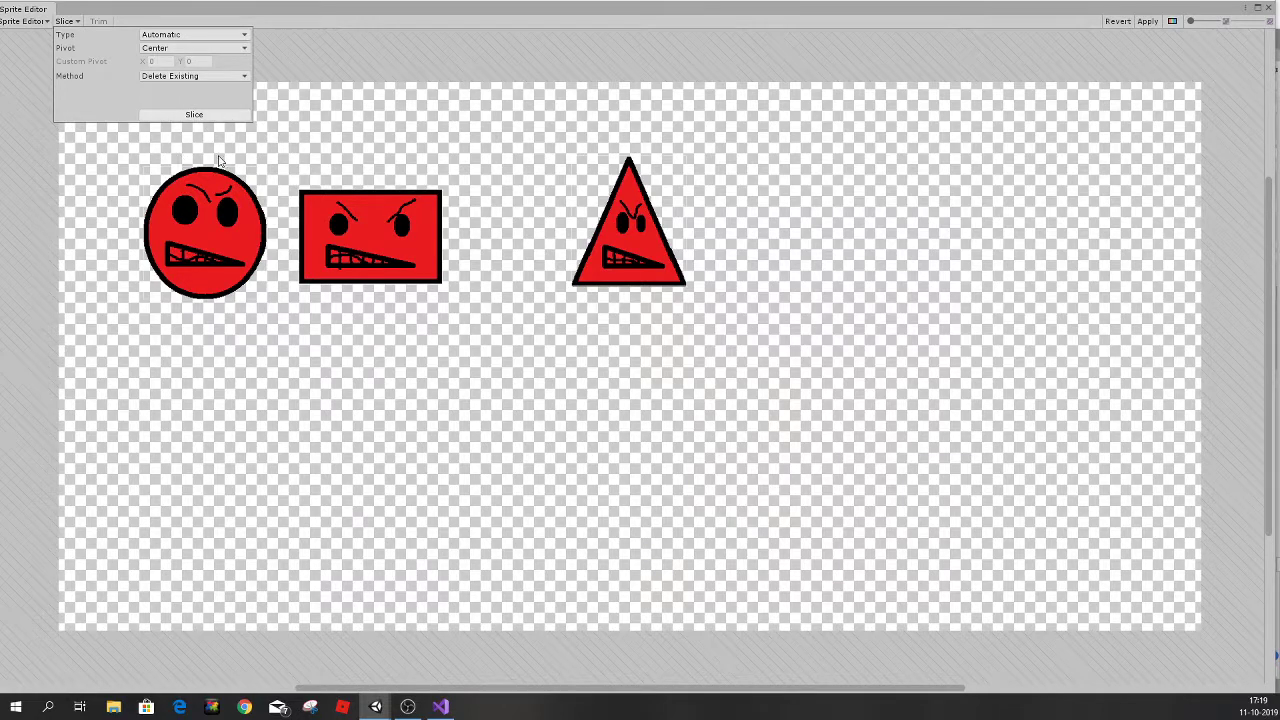
{"action": "left_click", "coordinate": [1174, 22]}
{"action": "left_click", "coordinate": [1173, 21]}
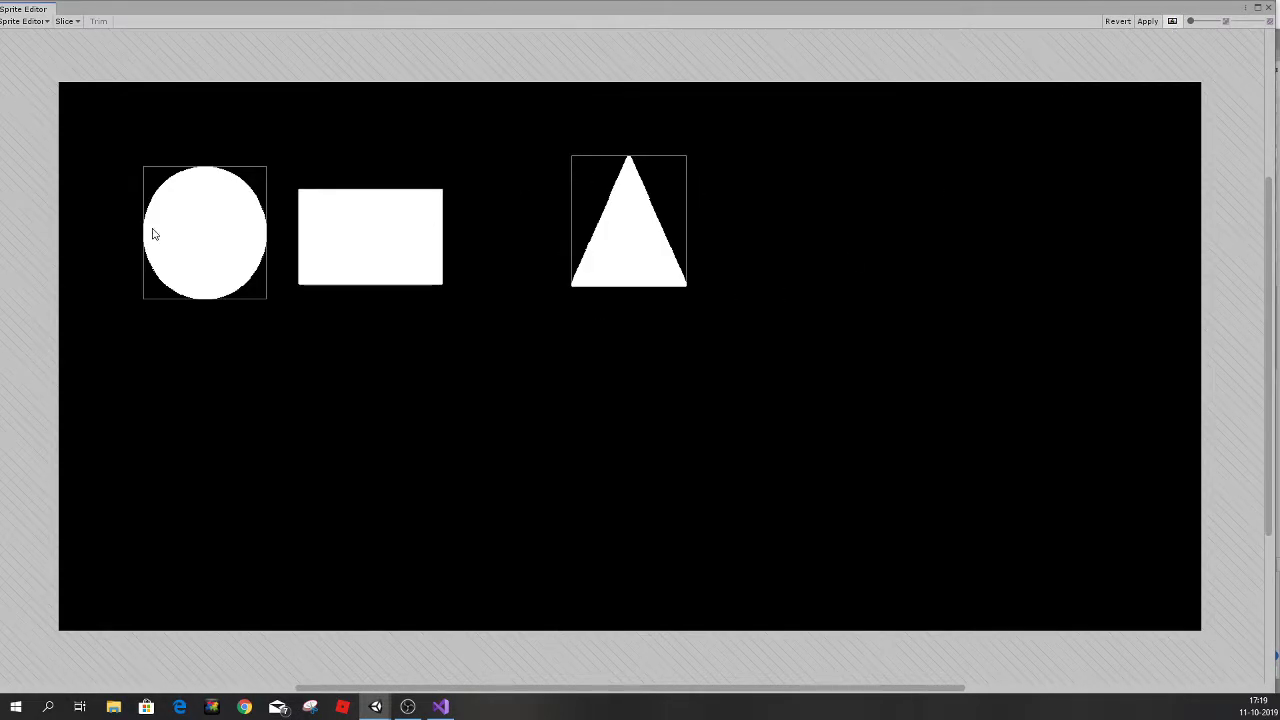
{"action": "left_click", "coordinate": [1146, 21]}
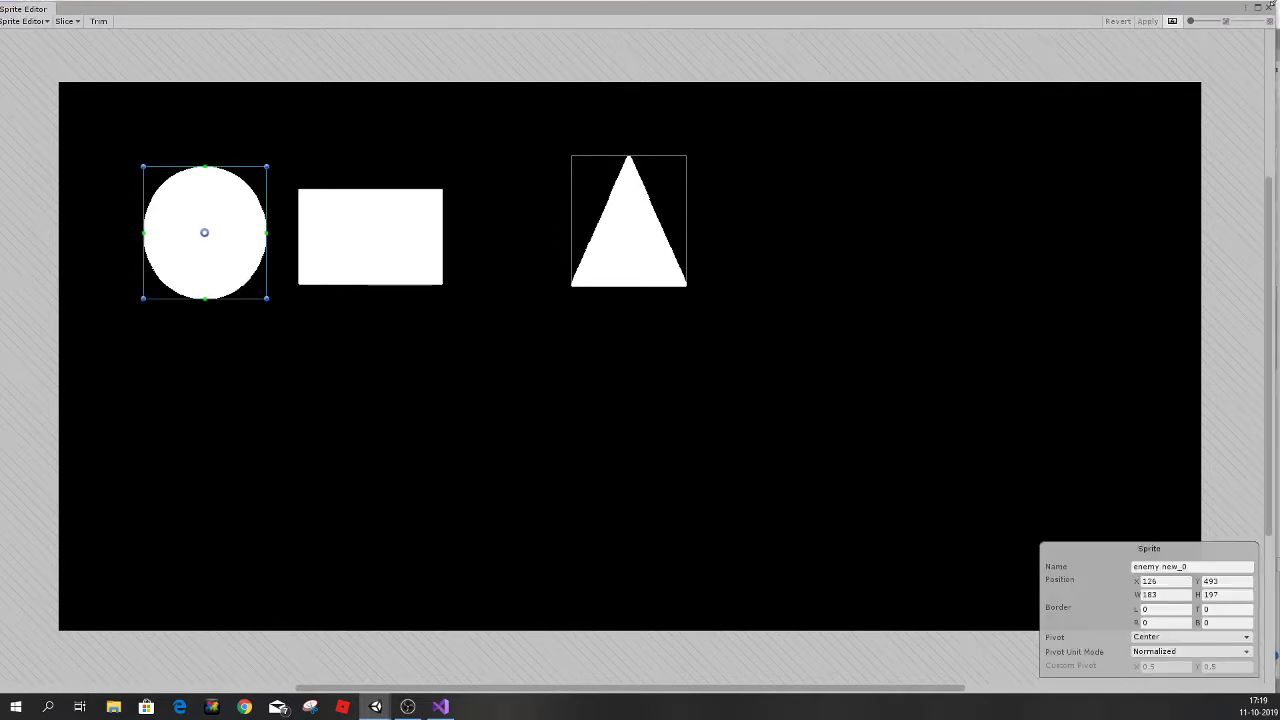
Rename the slices enemy circle, enemy square and enemy triangle, apply, and close the editor.
{"action": "left_click", "coordinate": [1226, 567]}
{"action": "left_click", "coordinate": [1160, 567]}
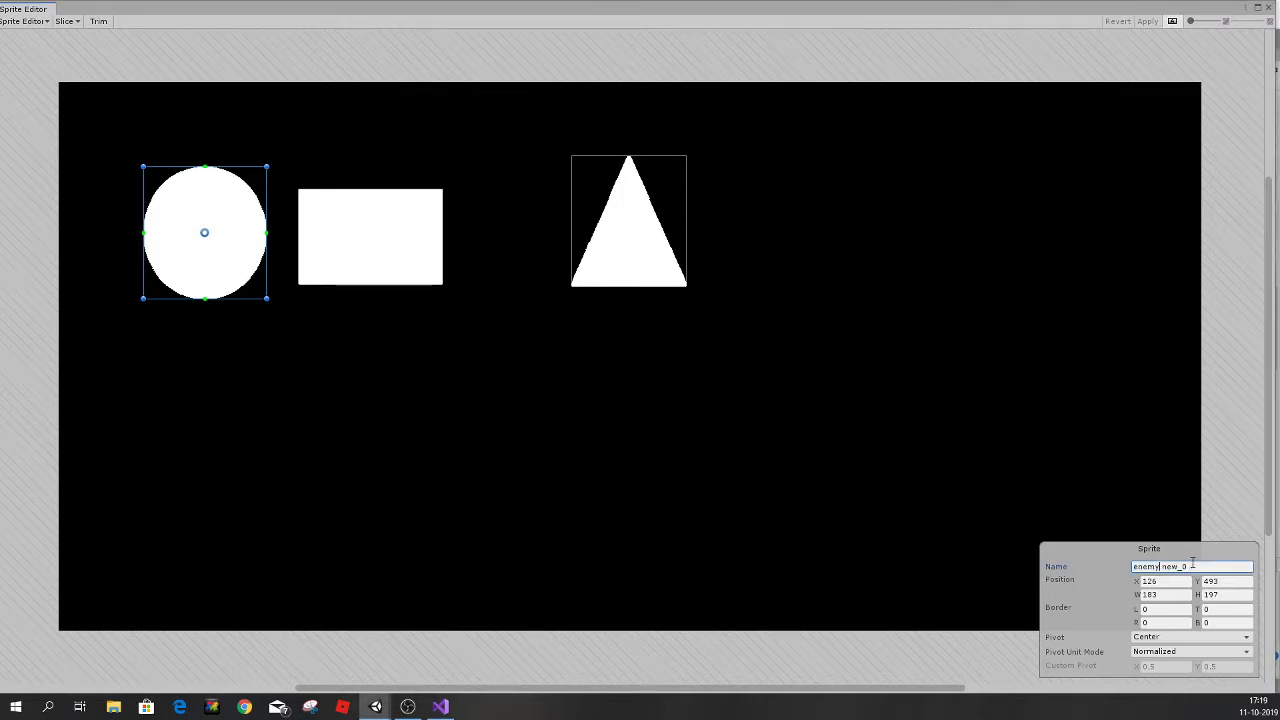
{"action": "left_click_drag", "start_coordinate": [1181, 566], "coordinate": [1164, 567]}
{"action": "type", "text": "circl"}
{"action": "left_click", "coordinate": [361, 207]}
{"action": "left_click", "coordinate": [1192, 566]}
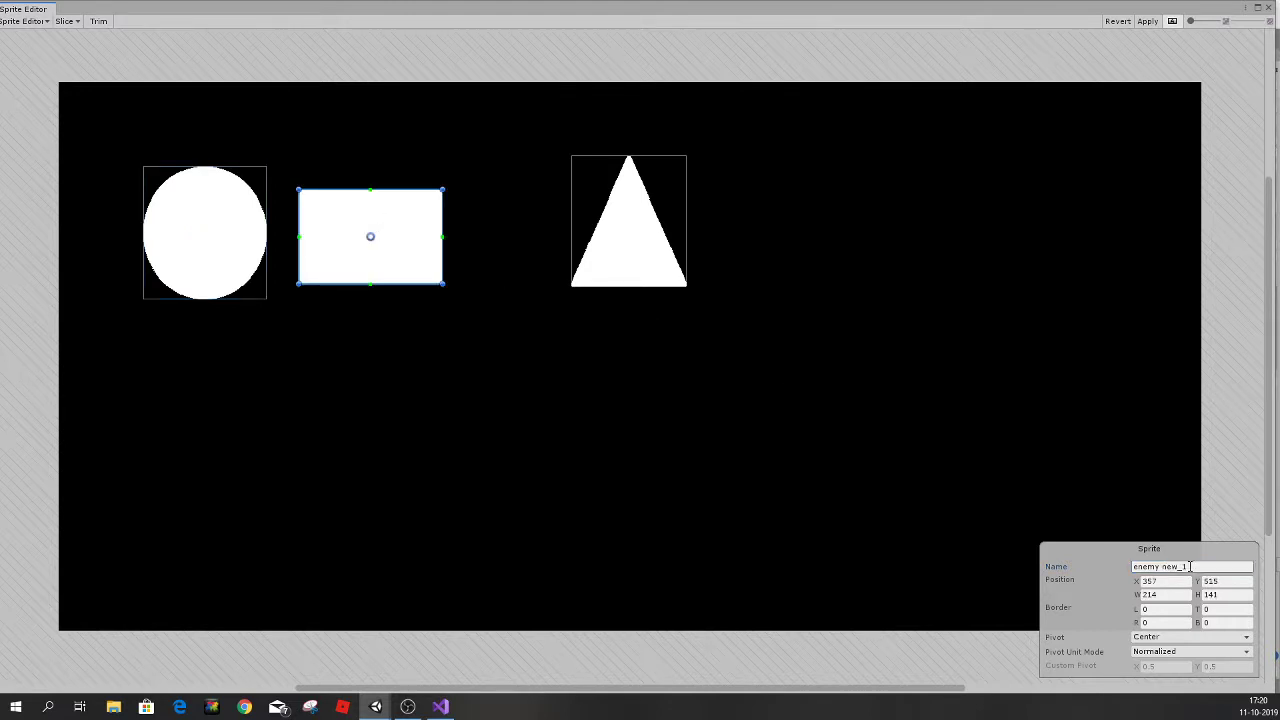
{"action": "left_click", "coordinate": [1158, 566]}
{"action": "key", "text": "BackSpace"}
{"action": "key", "text": "BackSpace"}
{"action": "key", "text": "BackSpace"}
{"action": "key", "text": "BackSpace"}
{"action": "left_click", "coordinate": [612, 230]}
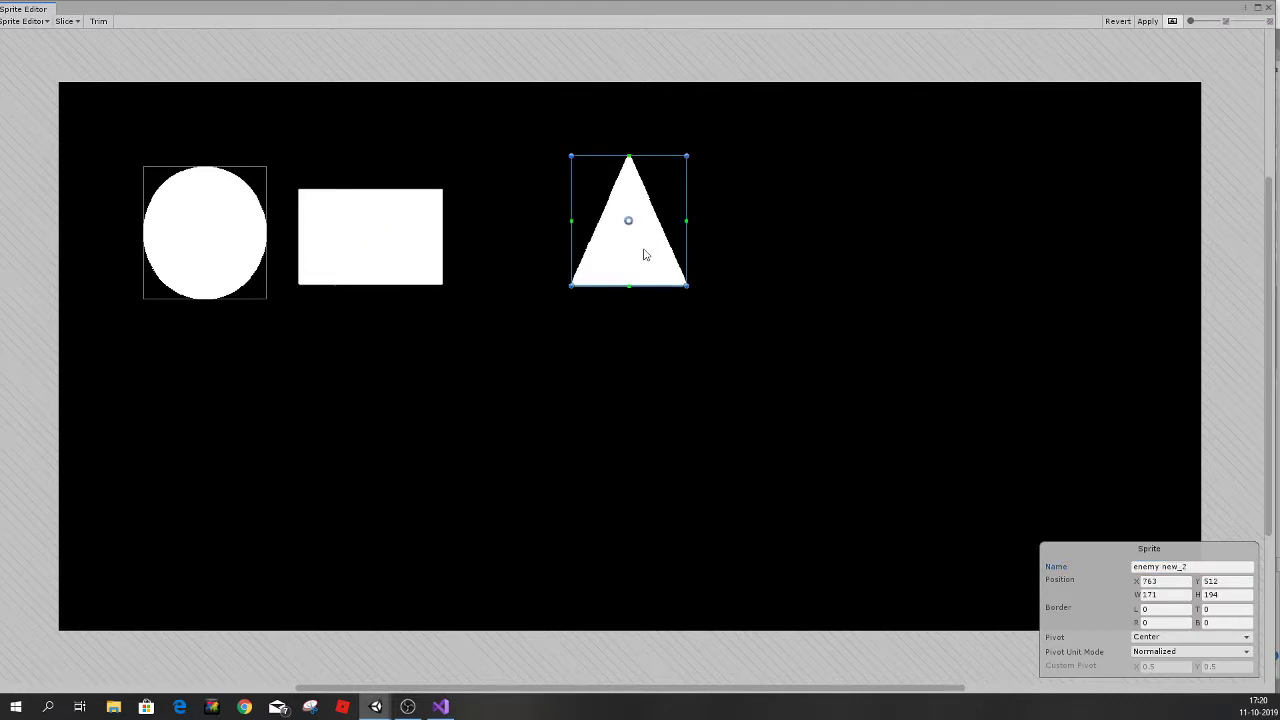
{"action": "left_click", "coordinate": [1211, 568]}
{"action": "left_click", "coordinate": [1211, 569]}
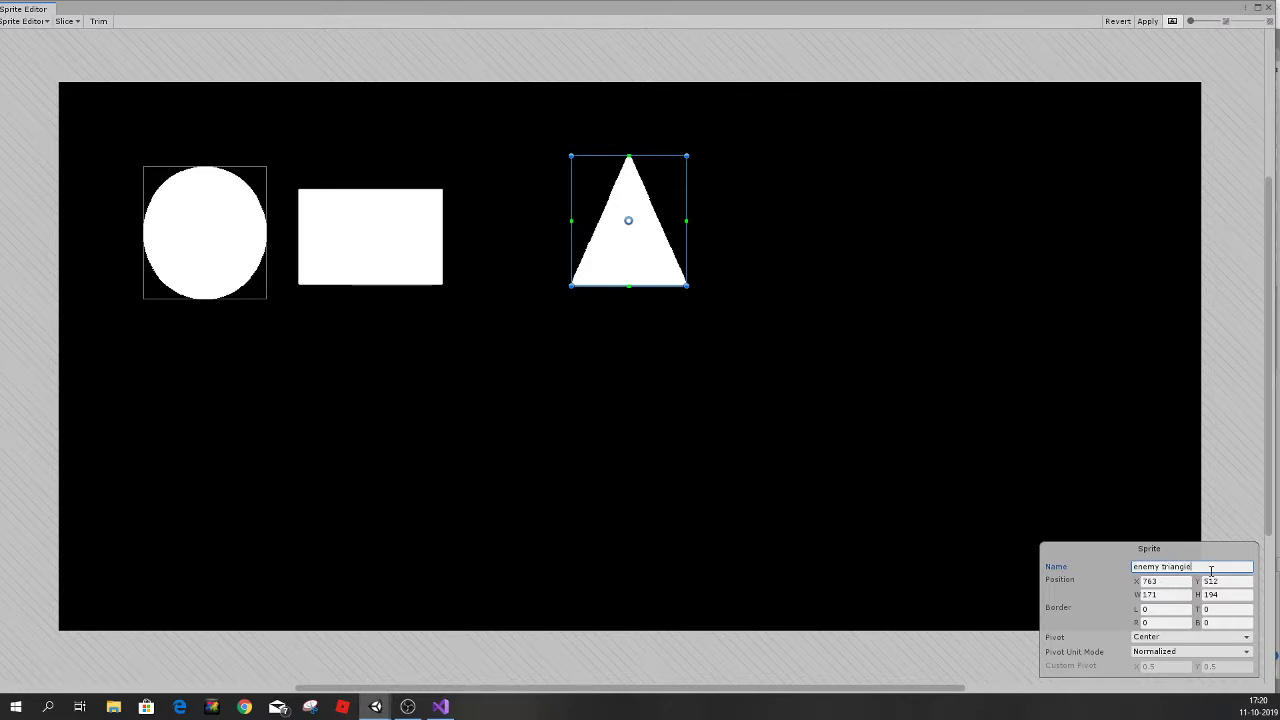
{"action": "type", "text": "triangl"}
{"action": "left_click", "coordinate": [1141, 21]}
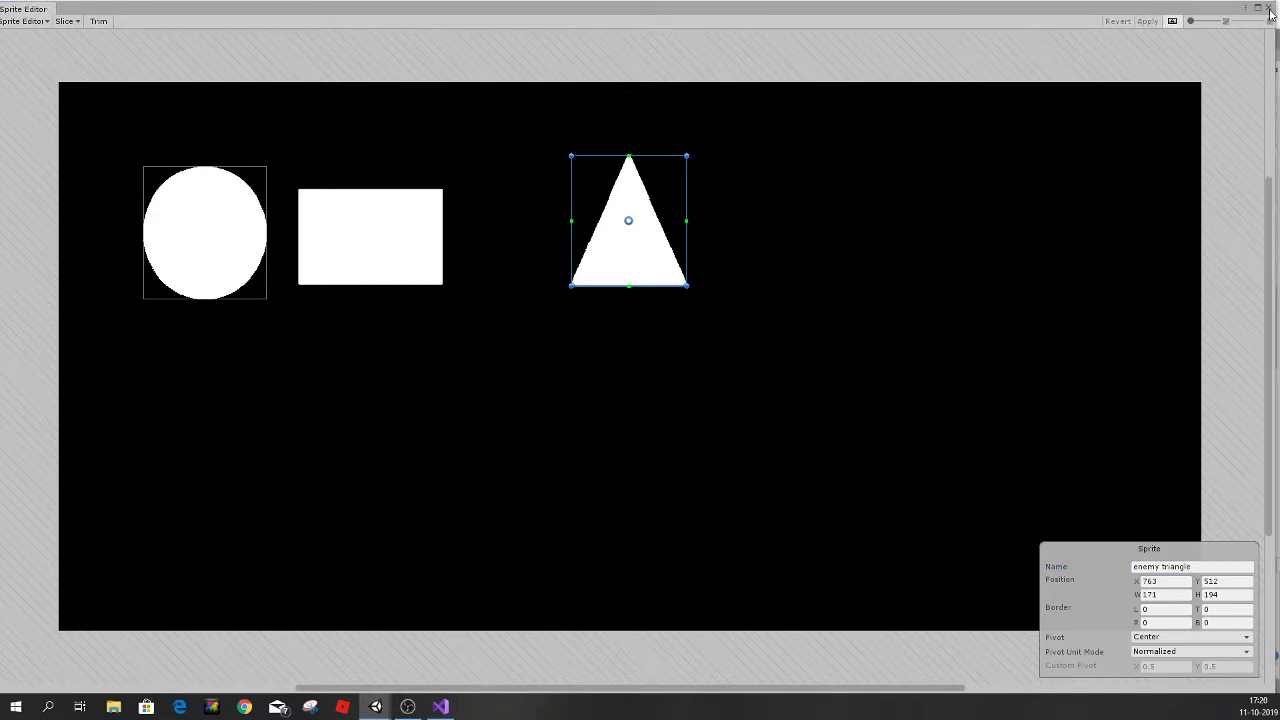
{"action": "left_click", "coordinate": [1268, 7]}
Check the new enemy sprites, then set the players sheet to Multiple and open its Sprite Editor.
{"action": "left_click", "coordinate": [172, 510]}
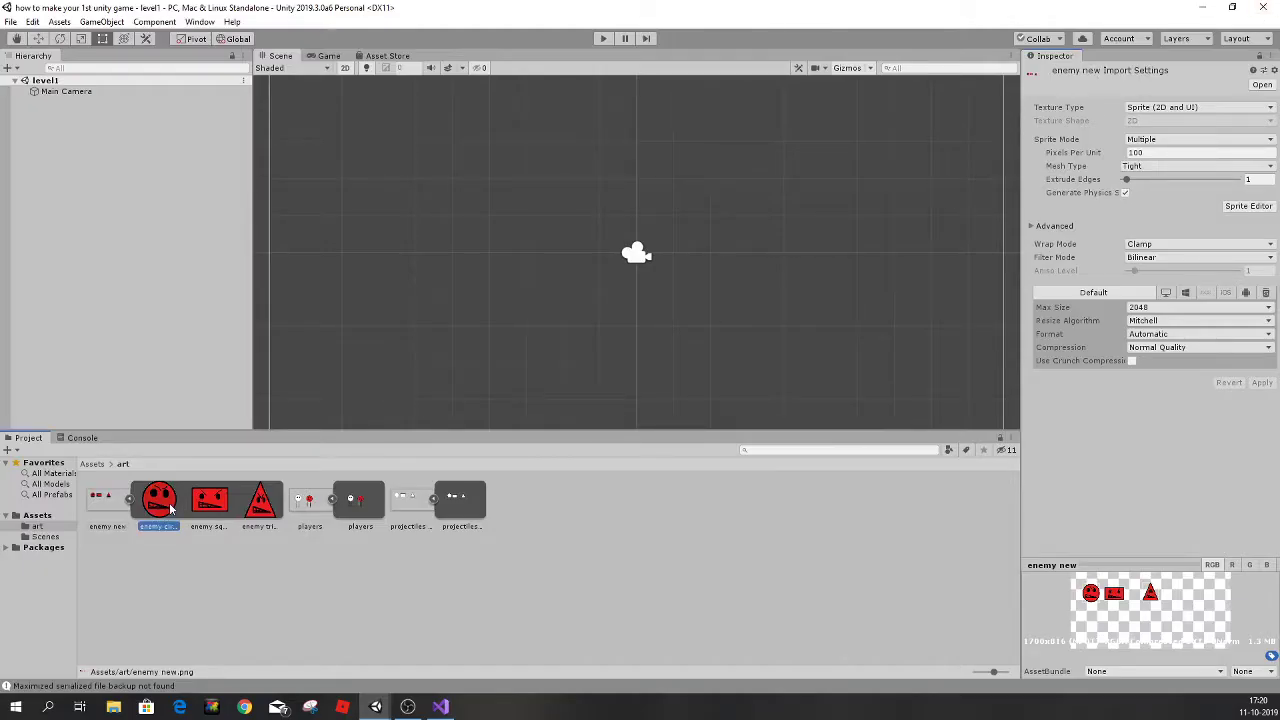
{"action": "left_click", "coordinate": [210, 505]}
{"action": "left_click", "coordinate": [262, 505]}
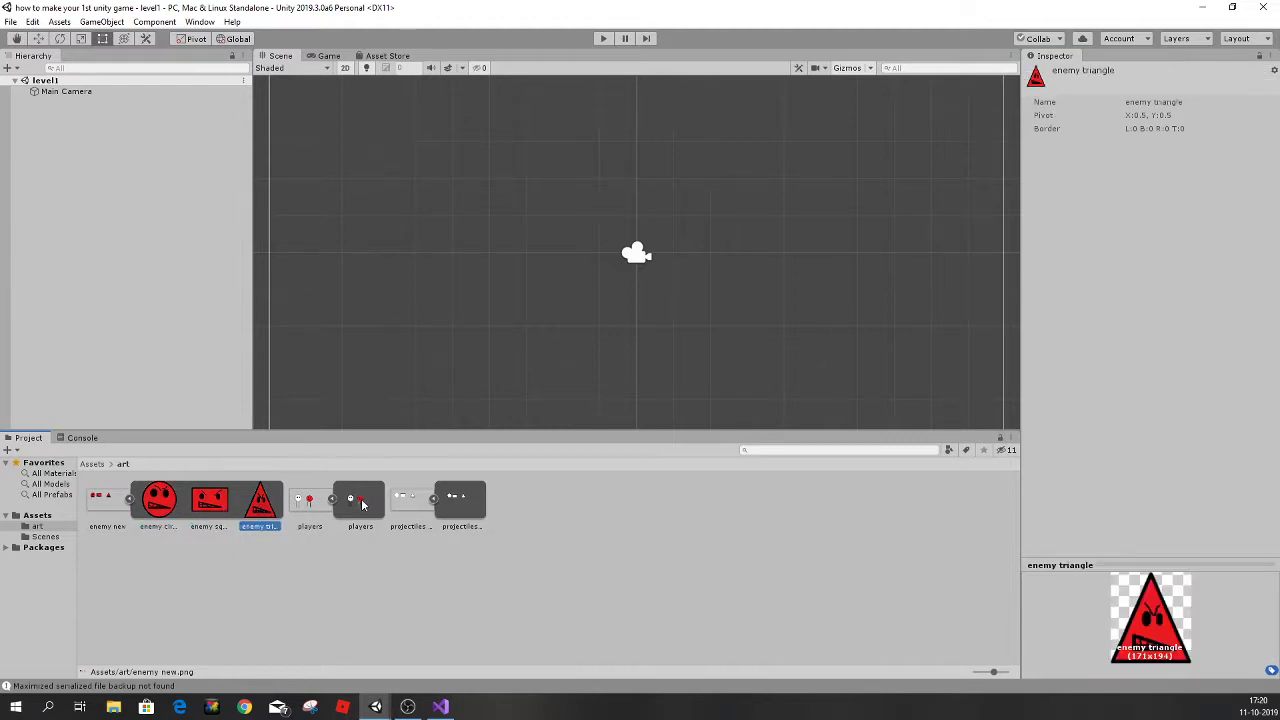
{"action": "left_click", "coordinate": [362, 504]}
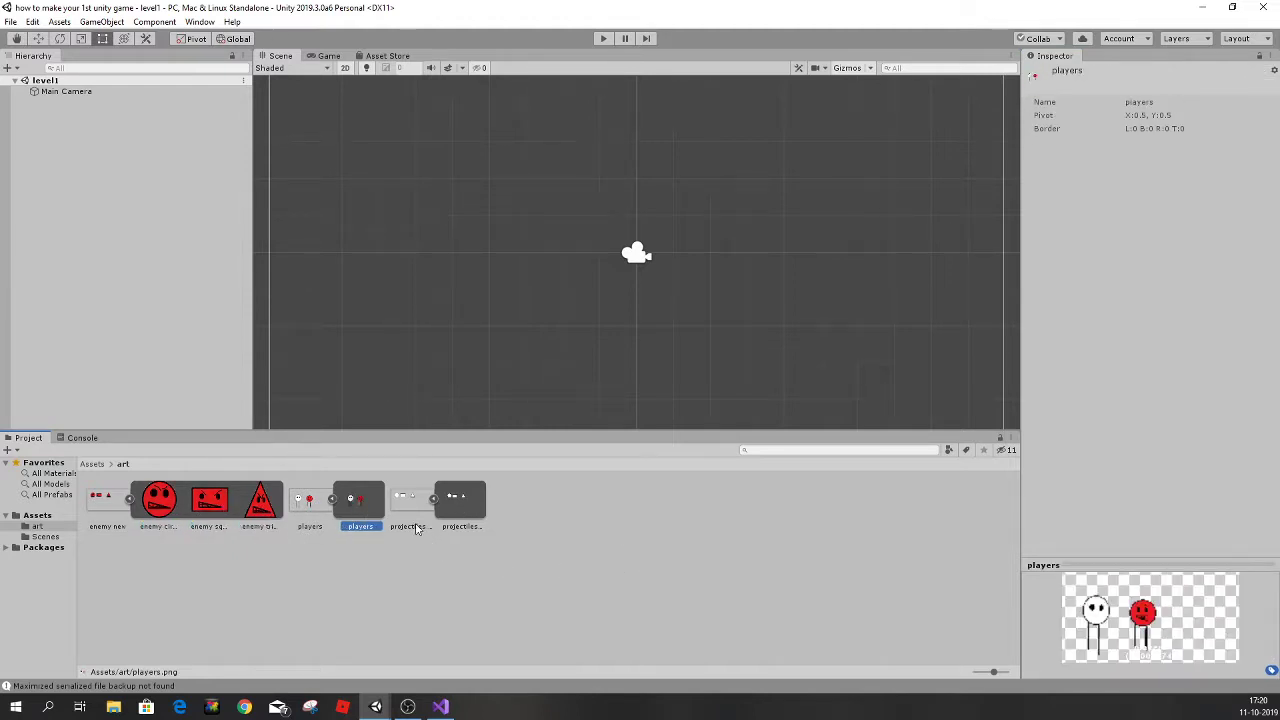
{"action": "left_click", "coordinate": [313, 503]}
{"action": "left_click", "coordinate": [1150, 139]}
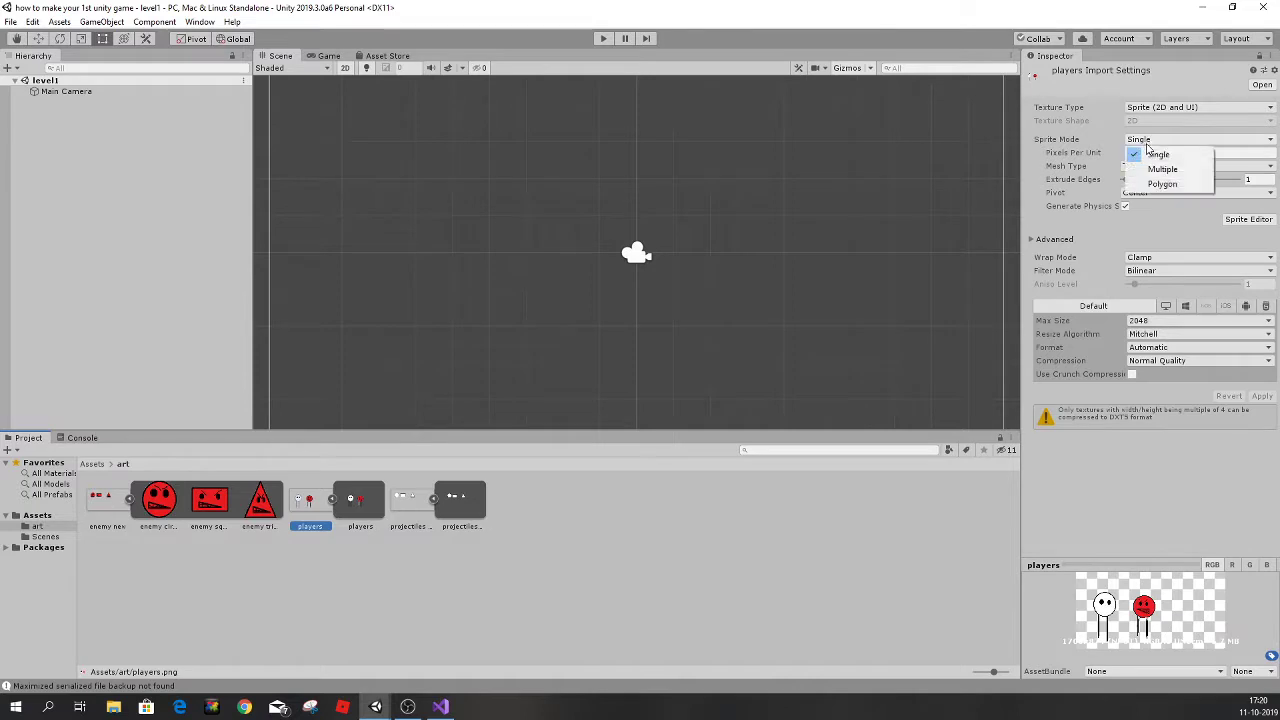
{"action": "left_click", "coordinate": [1152, 166]}
{"action": "left_click", "coordinate": [1256, 206]}
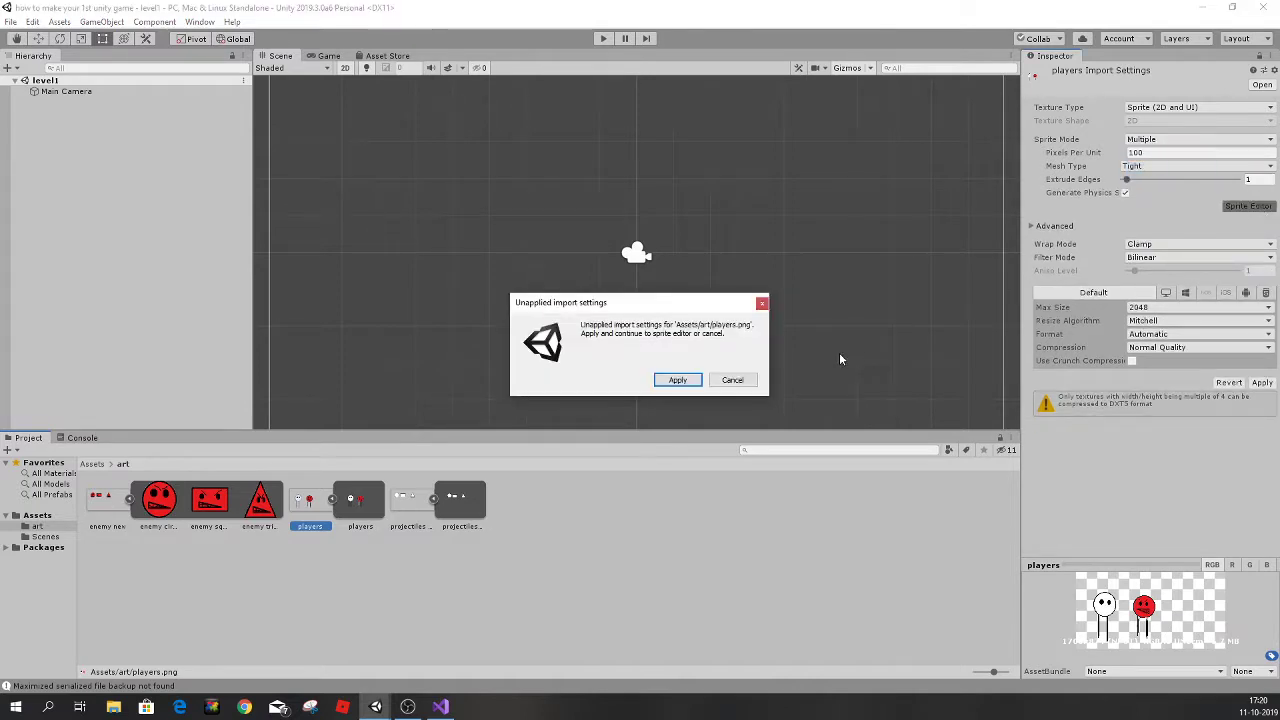
{"action": "left_click", "coordinate": [677, 380]}
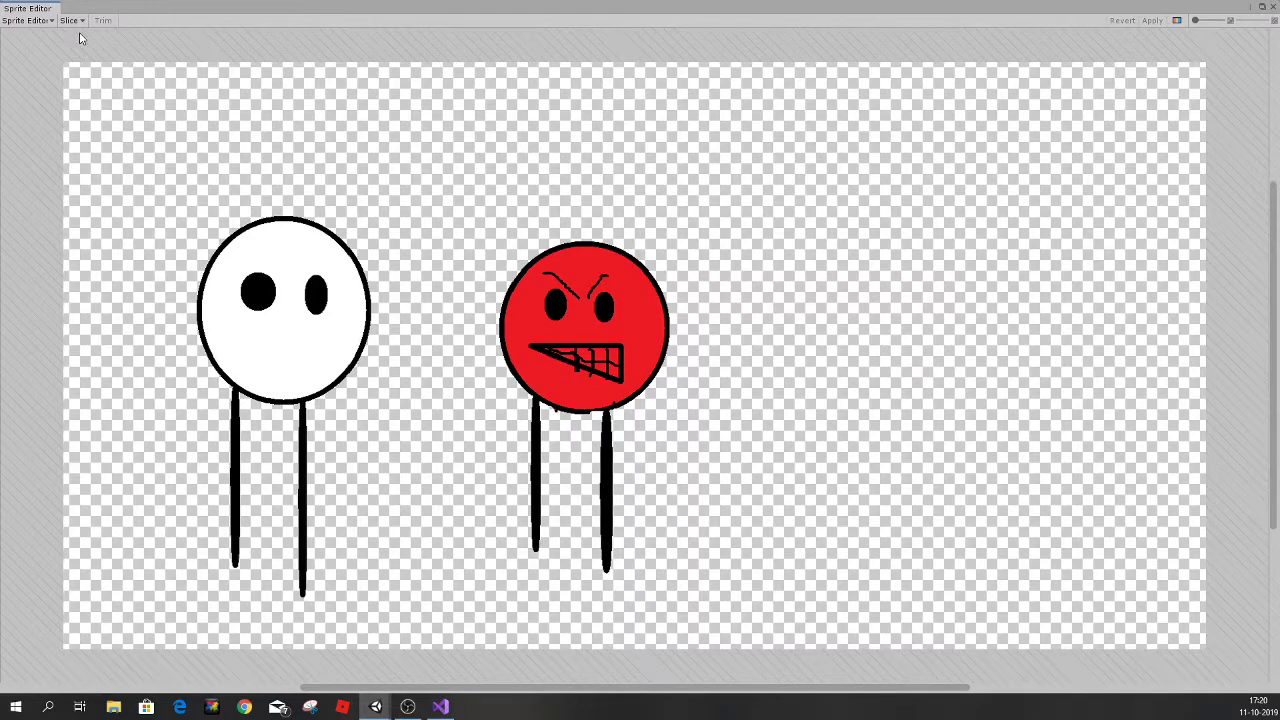
Auto-slice the players sheet, keeping the left white stick figure named players.
{"action": "left_click", "coordinate": [70, 20]}
{"action": "left_click", "coordinate": [199, 114]}
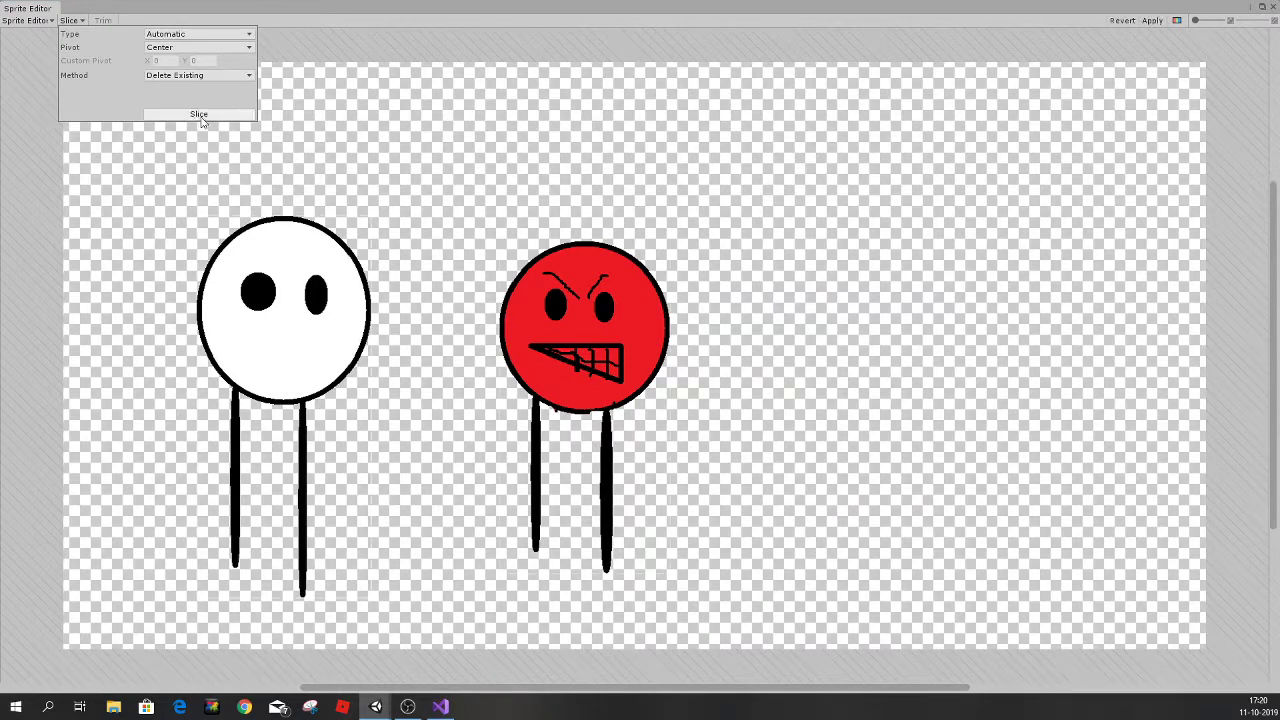
{"action": "left_click", "coordinate": [1177, 21]}
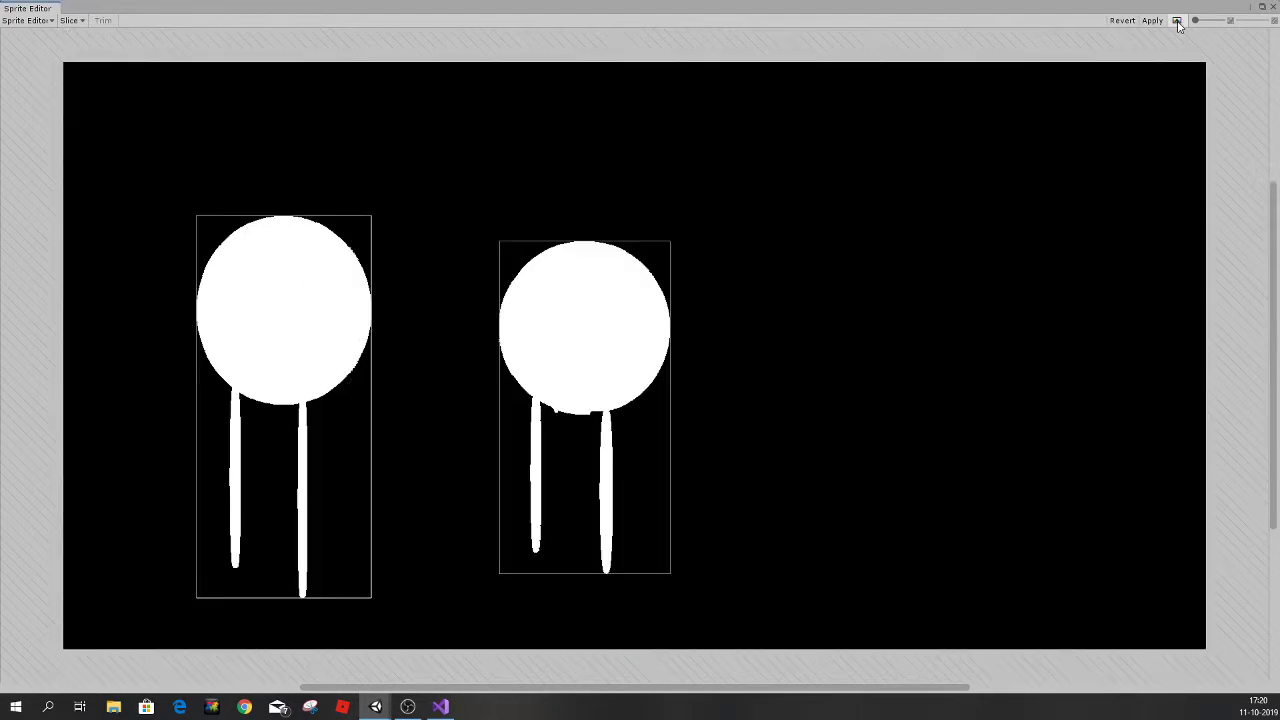
{"action": "left_click", "coordinate": [280, 346]}
{"action": "left_click", "coordinate": [1192, 566]}
{"action": "left_click", "coordinate": [1177, 566]}
{"action": "type", "text": "players"}
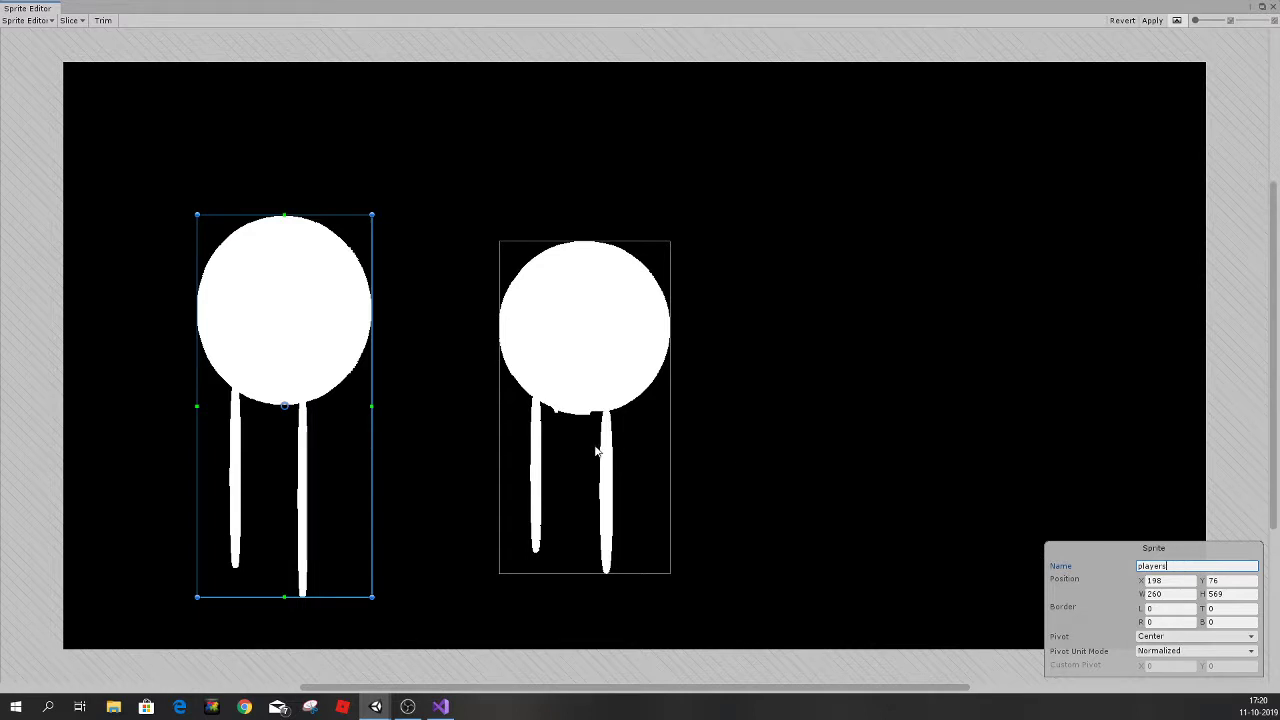
Rename the right red stick figure to enemy, apply, and close the Sprite Editor.
{"action": "left_click", "coordinate": [600, 445]}
{"action": "left_click", "coordinate": [1210, 567]}
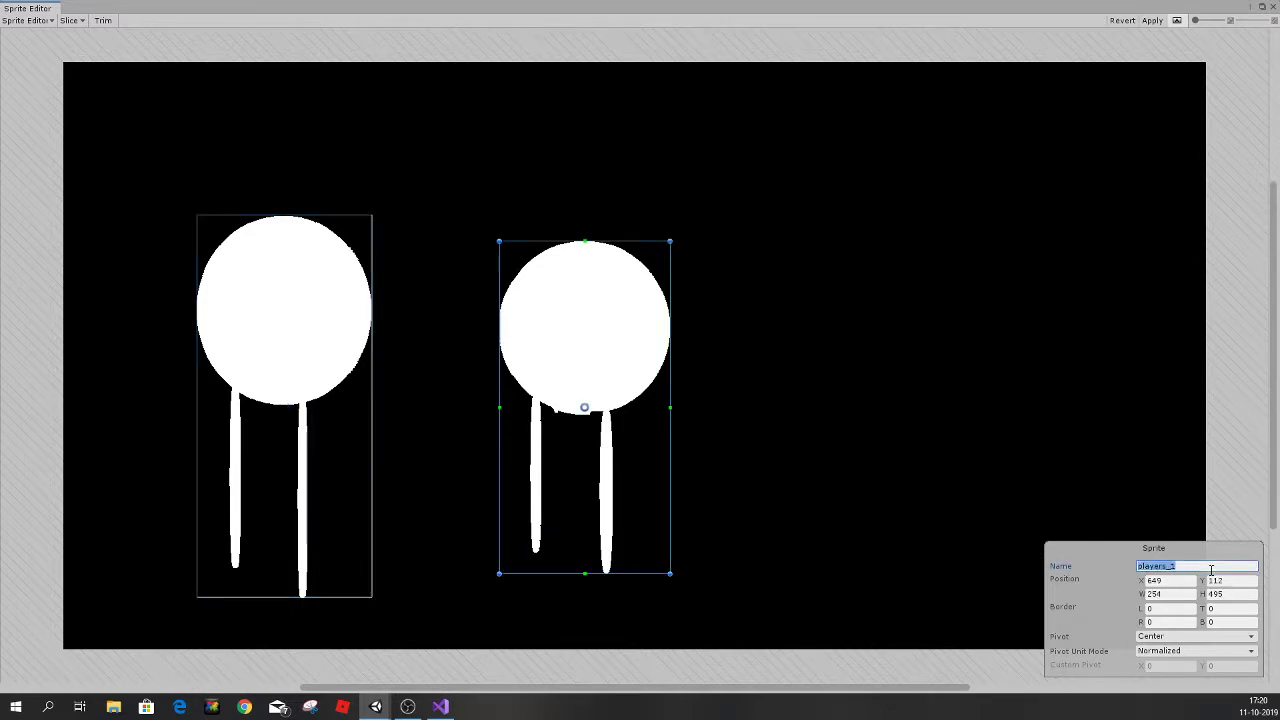
{"action": "type", "text": "a"}
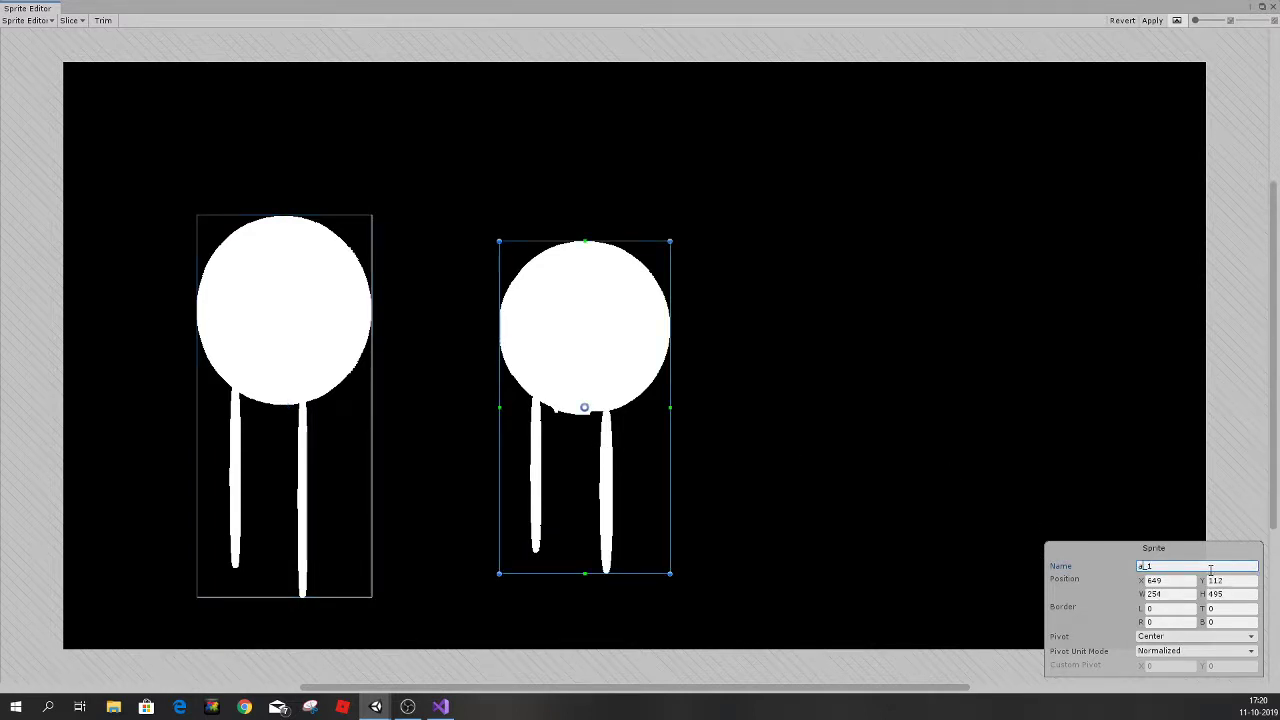
{"action": "key", "text": "BackSpace"}
{"action": "key", "text": "BackSpace"}
{"action": "key", "text": "BackSpace"}
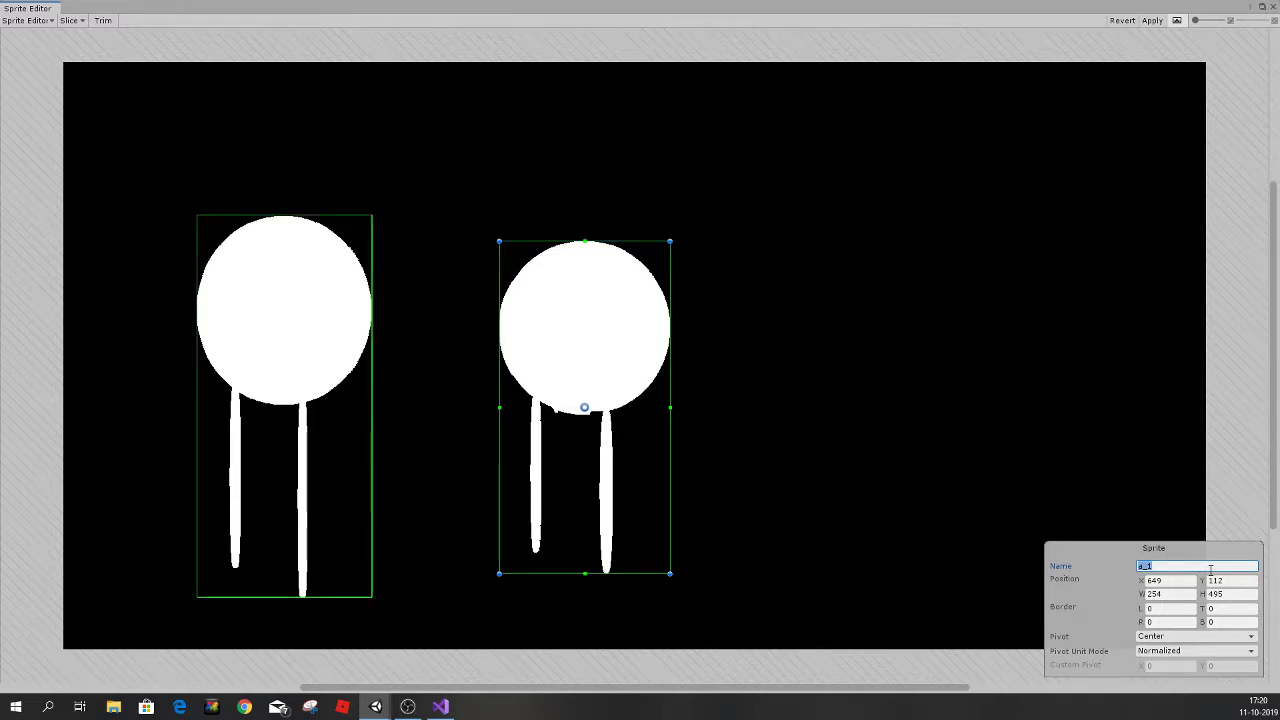
{"action": "type", "text": "enemy"}
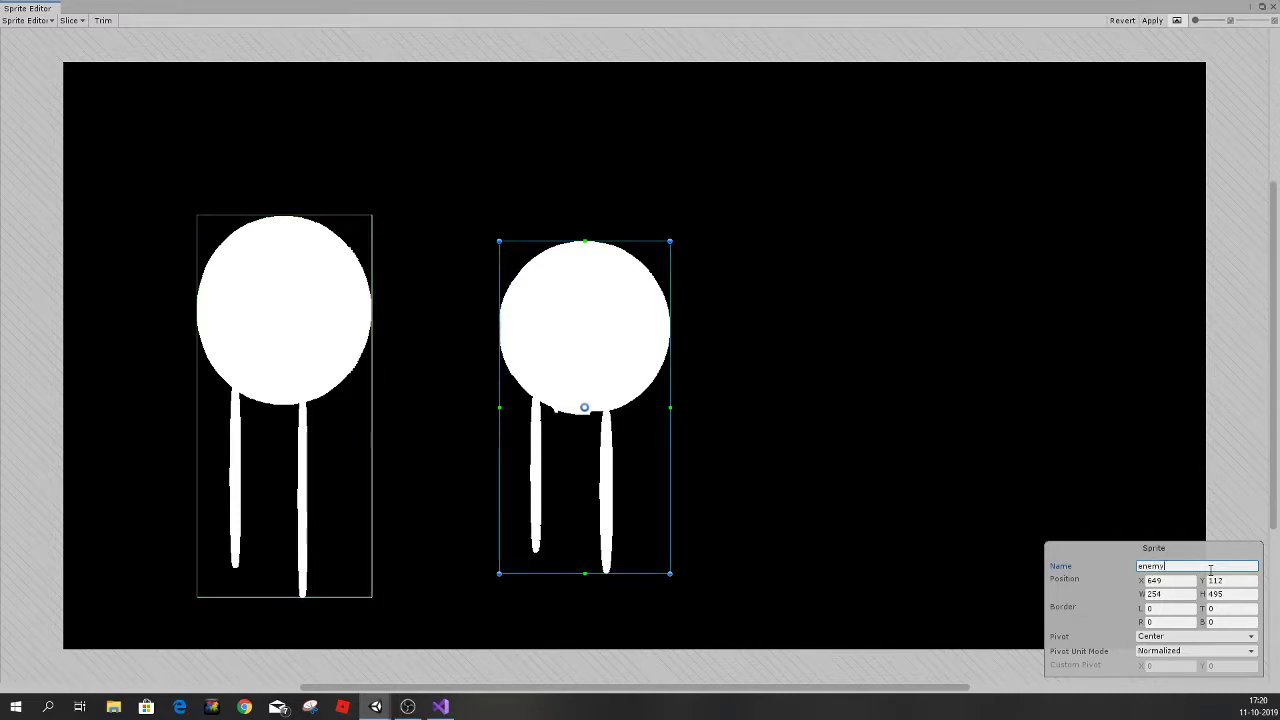
{"action": "left_click", "coordinate": [1150, 21]}
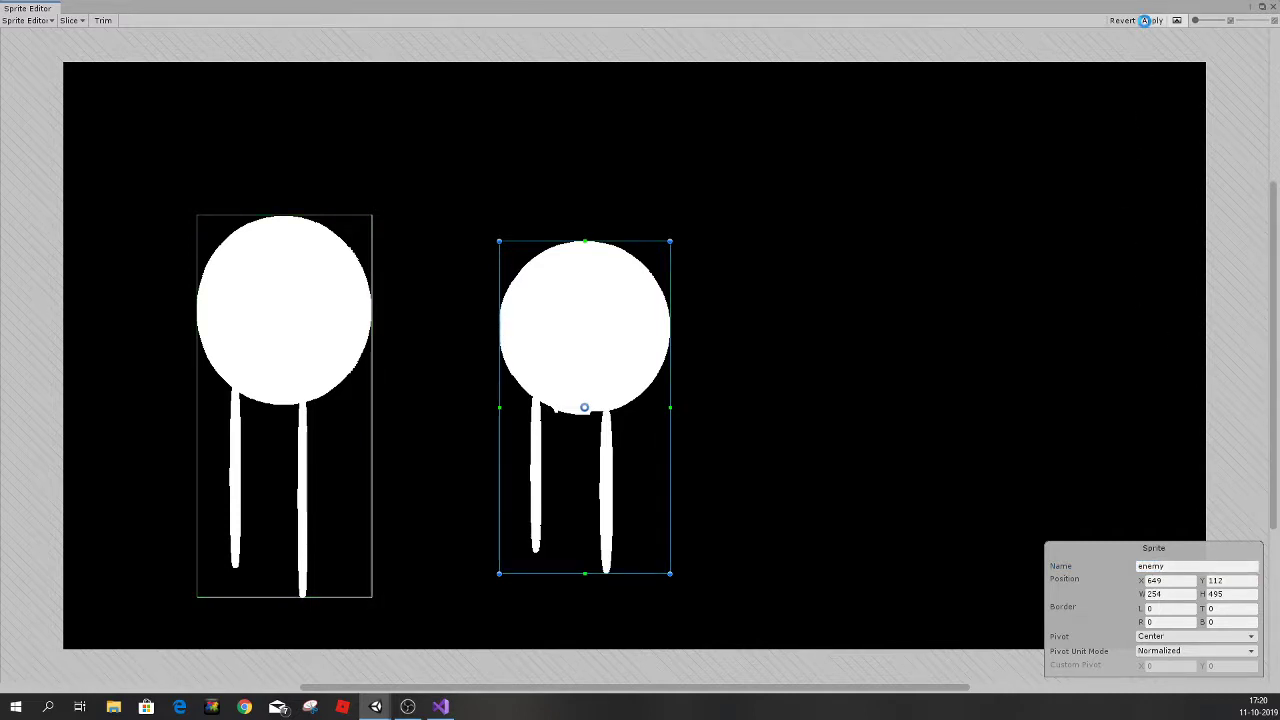
{"action": "left_click", "coordinate": [1150, 21]}
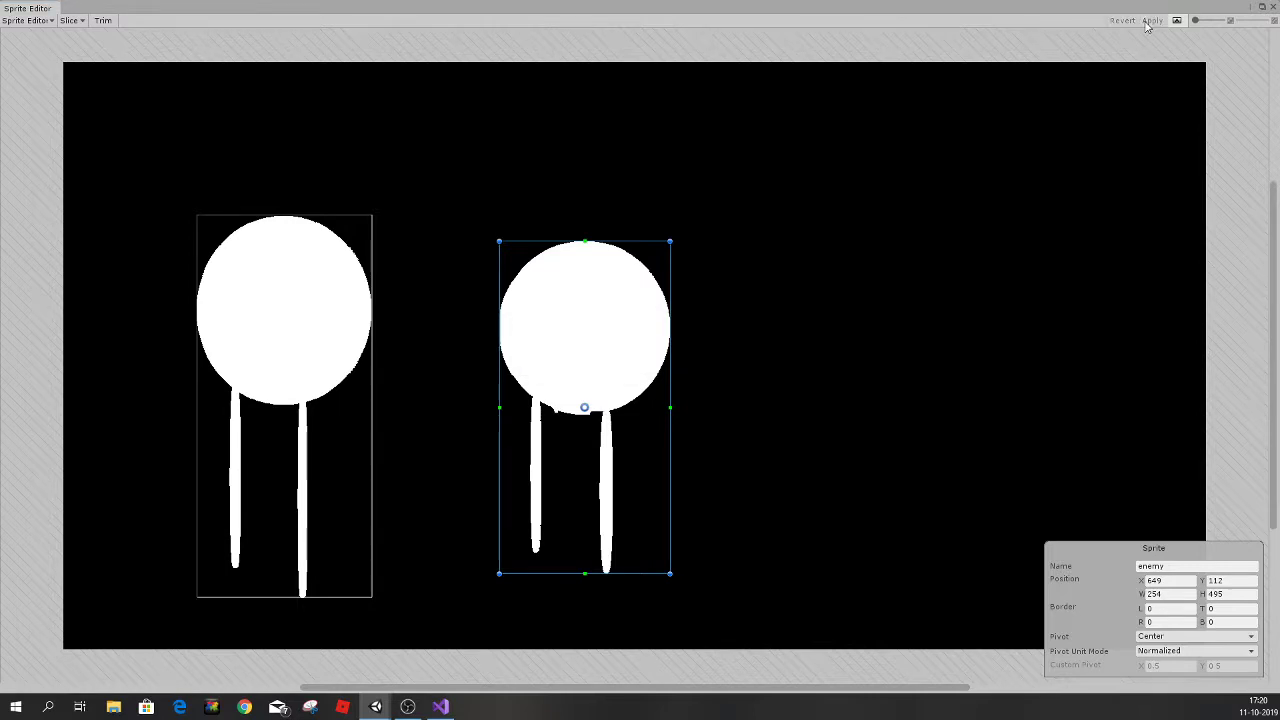
{"action": "left_click", "coordinate": [1273, 7]}
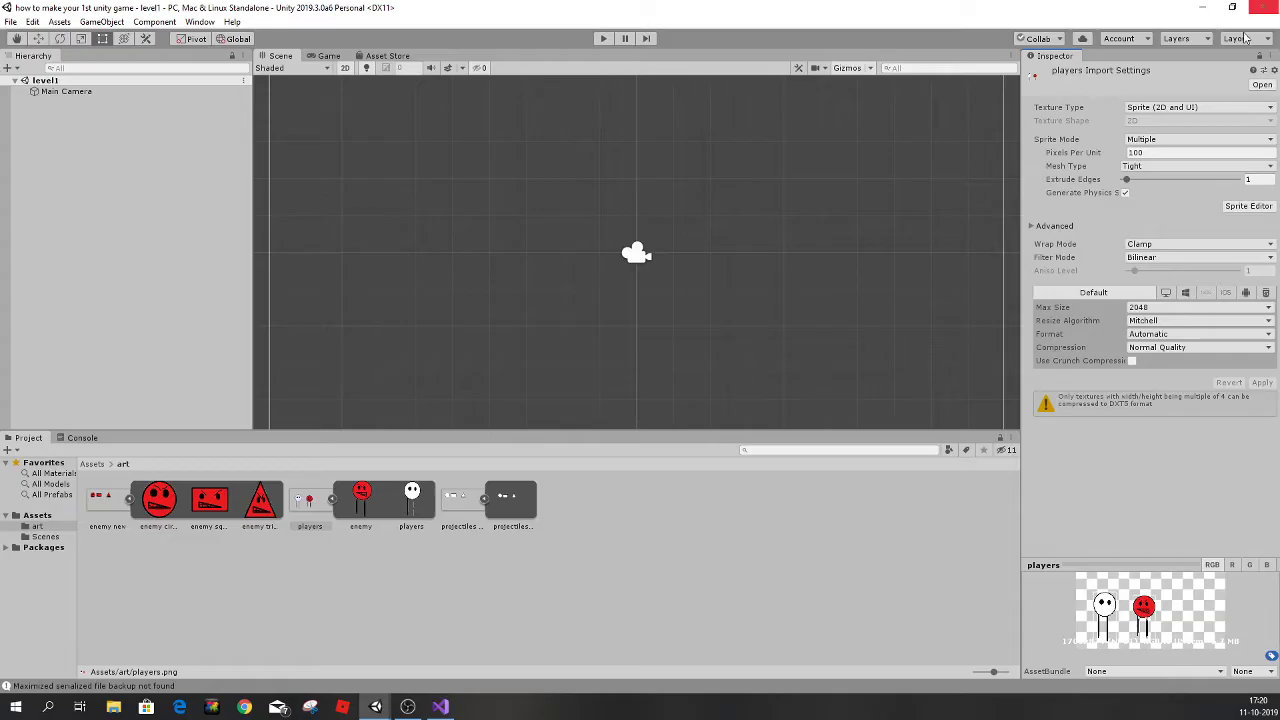
Set projectiles new to Multiple sprite mode, keeping mesh type Tight, and open its Sprite Editor.
{"action": "left_click", "coordinate": [468, 505]}
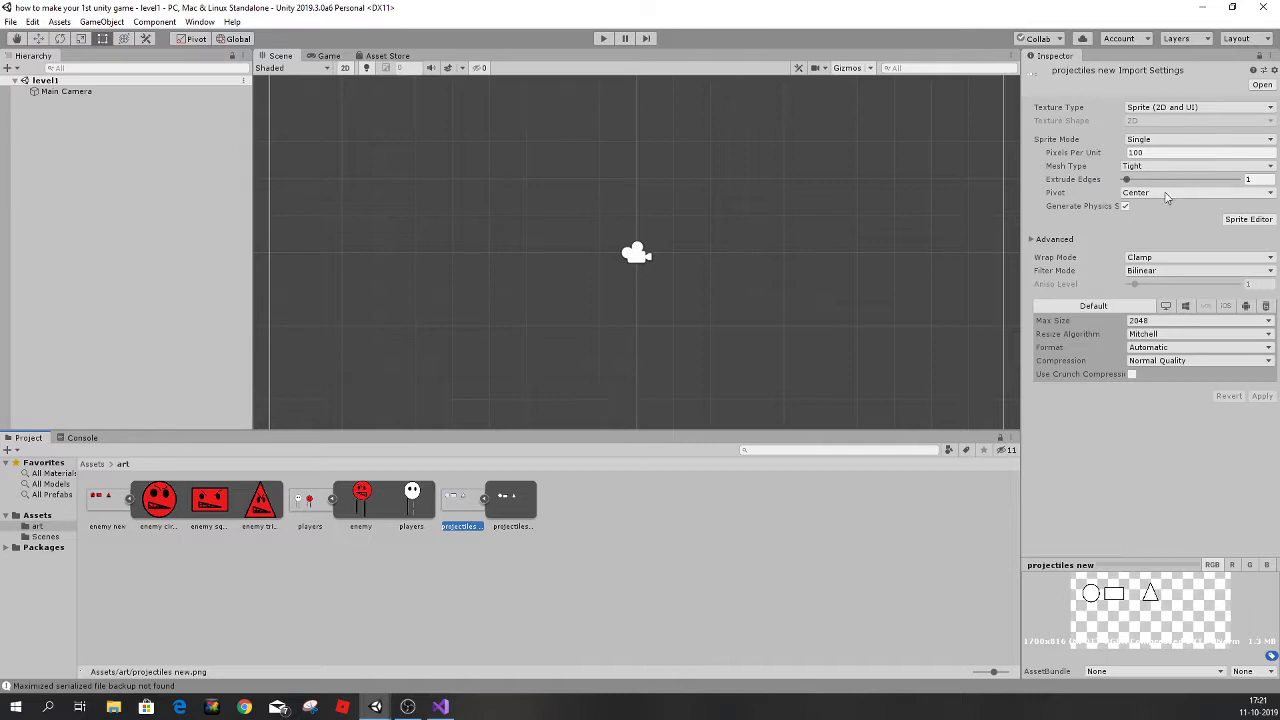
{"action": "left_click", "coordinate": [1160, 166]}
{"action": "left_click", "coordinate": [1155, 141]}
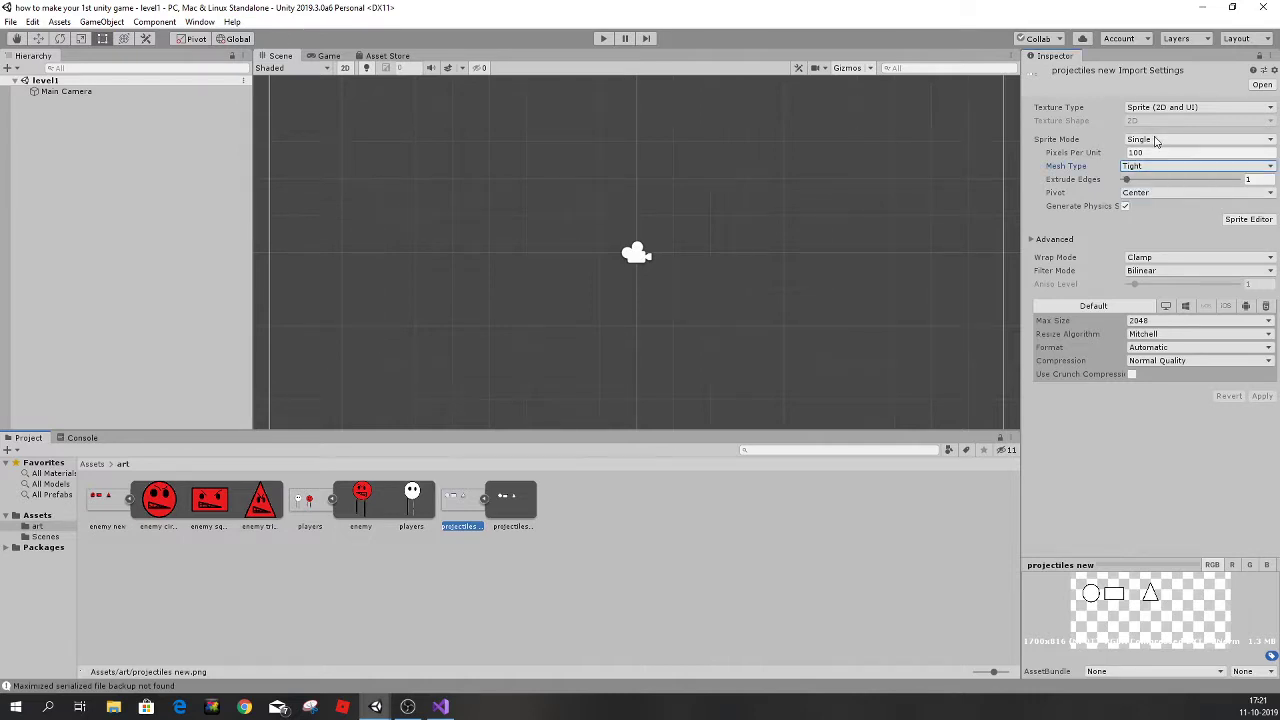
{"action": "left_click", "coordinate": [1155, 141]}
{"action": "left_click", "coordinate": [1143, 168]}
{"action": "left_click", "coordinate": [1248, 206]}
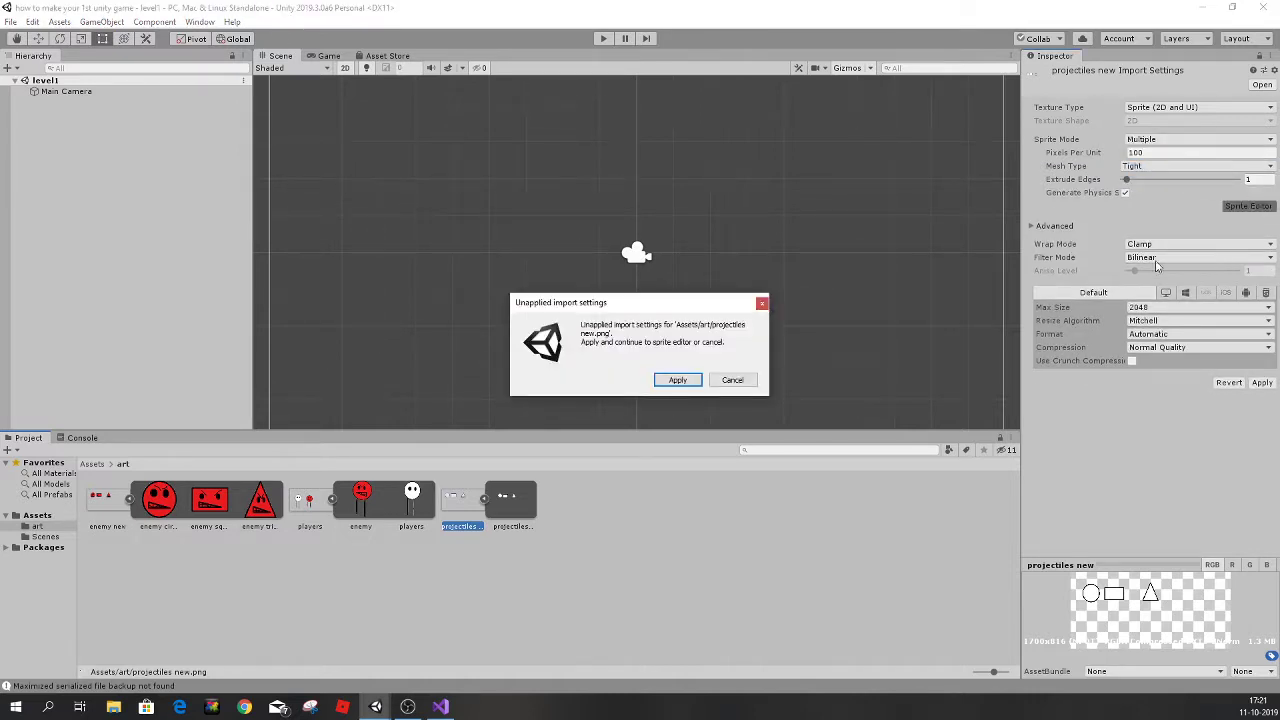
{"action": "left_click", "coordinate": [668, 377]}
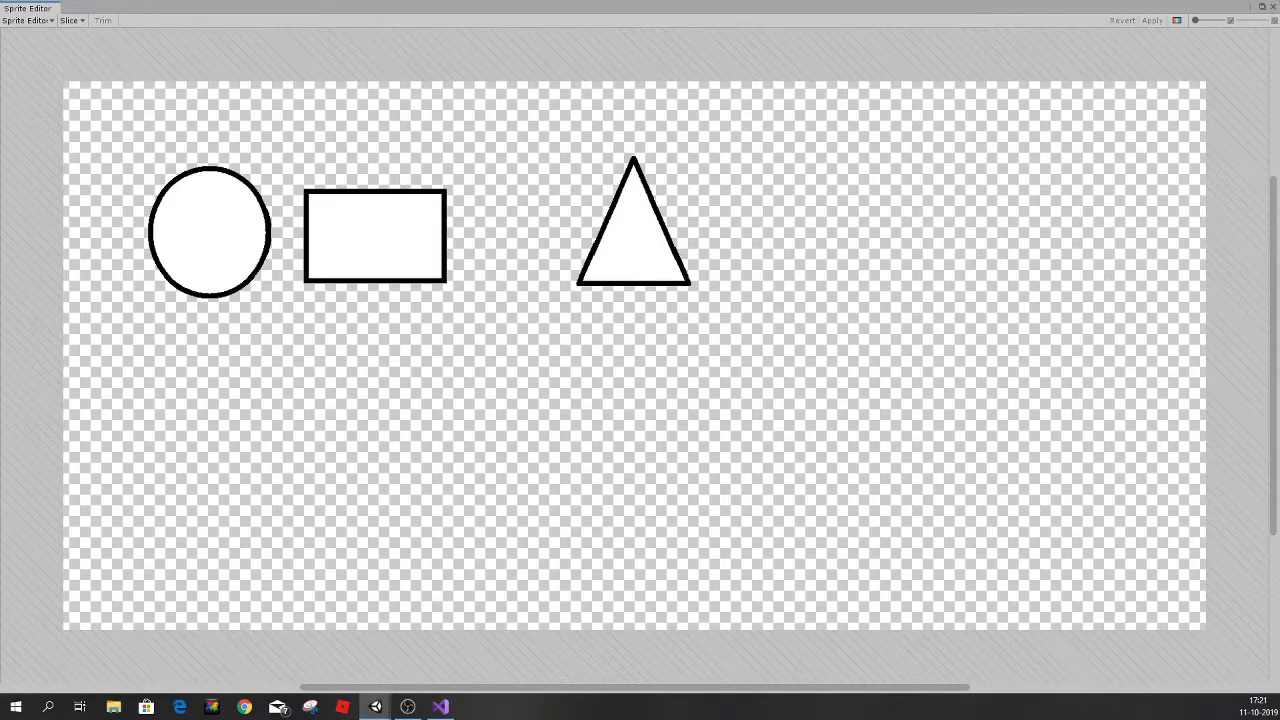
Auto-slice projectiles new and name the first slice circle.
{"action": "left_click", "coordinate": [69, 21]}
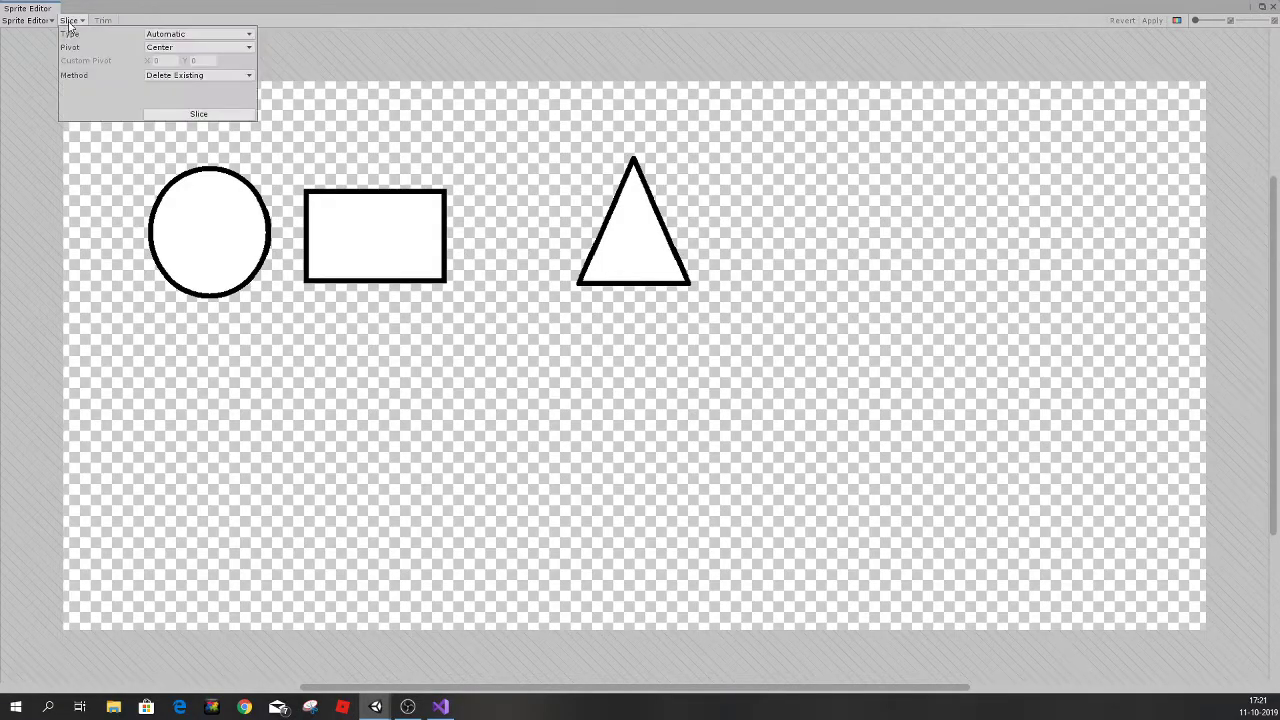
{"action": "left_click", "coordinate": [199, 115]}
{"action": "left_click", "coordinate": [1177, 20]}
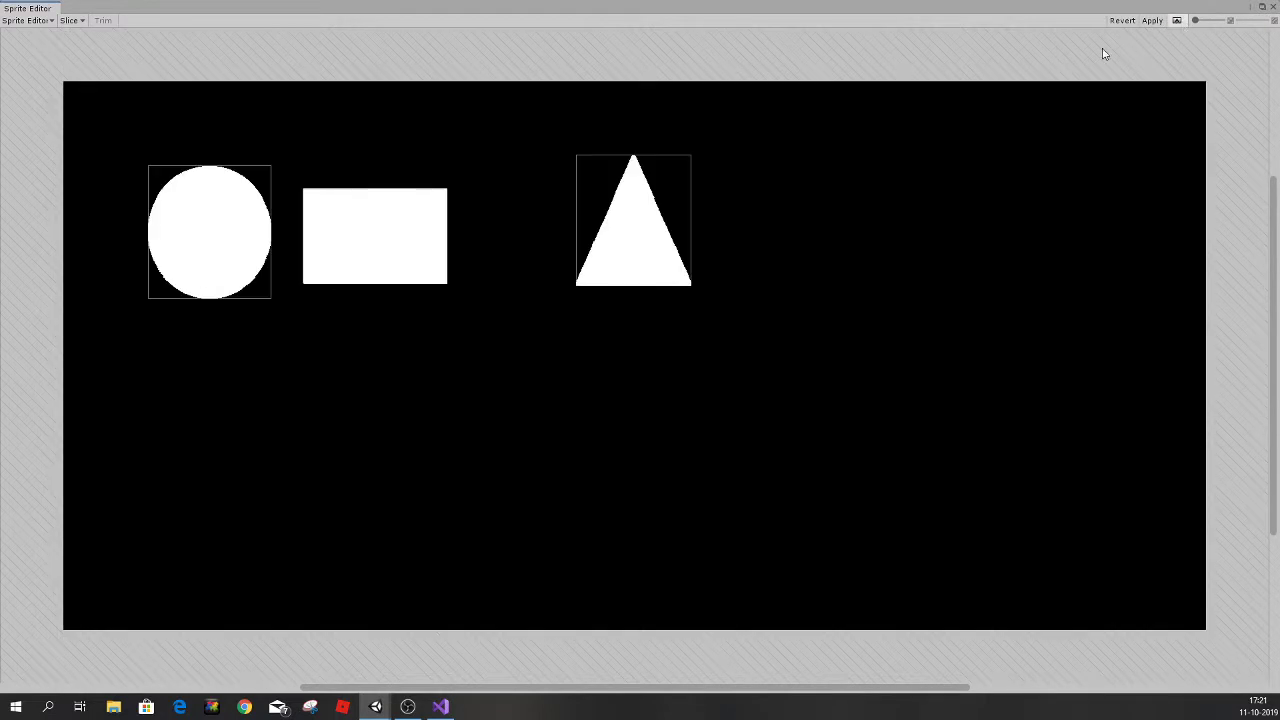
{"action": "left_click", "coordinate": [202, 233]}
{"action": "left_click", "coordinate": [1167, 564]}
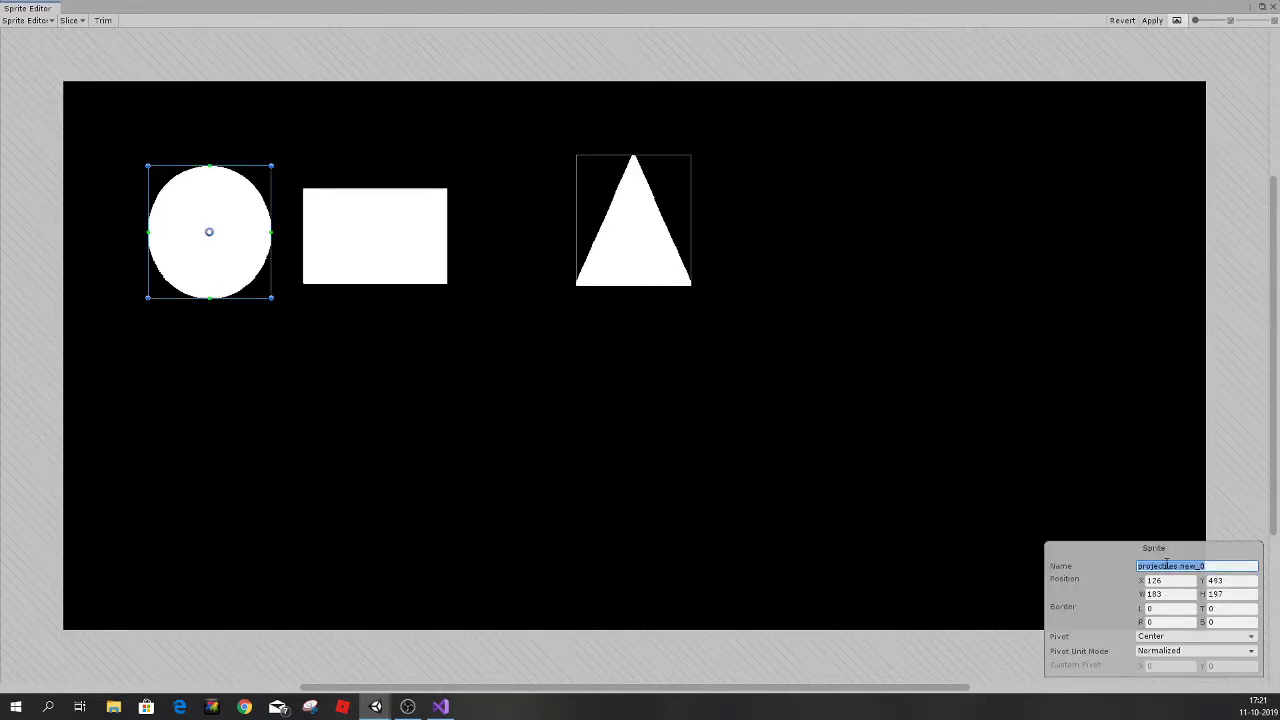
{"action": "type", "text": "circle"}
Name the remaining slices square and triangle, apply, and close the Sprite Editor.
{"action": "left_click", "coordinate": [372, 270]}
{"action": "left_click", "coordinate": [1191, 566]}
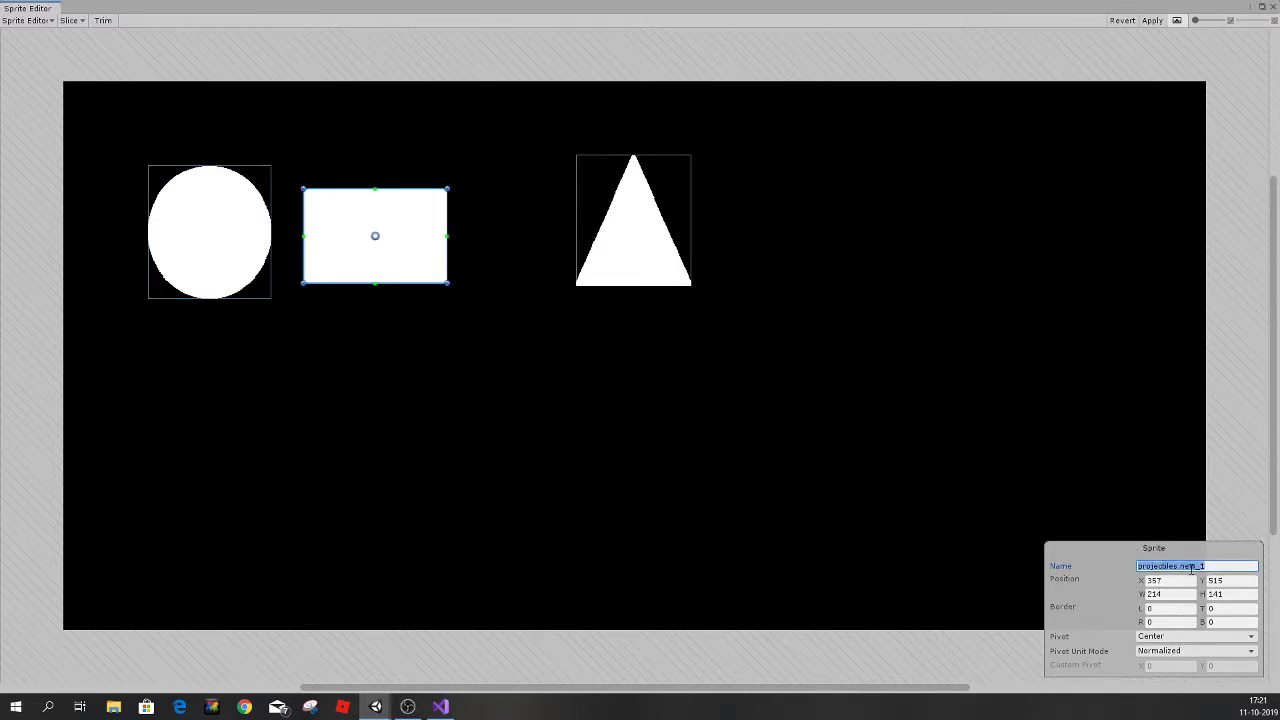
{"action": "type", "text": "square"}
{"action": "left_click", "coordinate": [640, 225]}
{"action": "left_click", "coordinate": [1176, 566]}
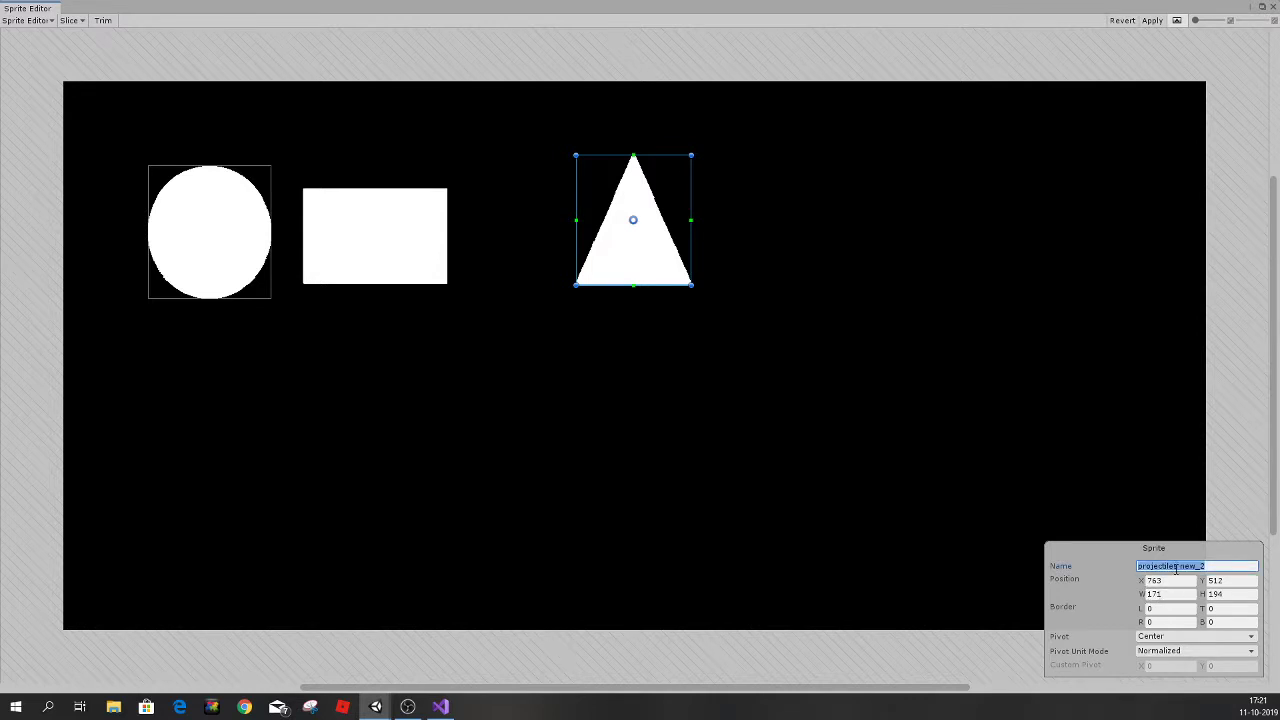
{"action": "type", "text": "triangl"}
{"action": "type", "text": "e"}
{"action": "left_click", "coordinate": [1152, 20]}
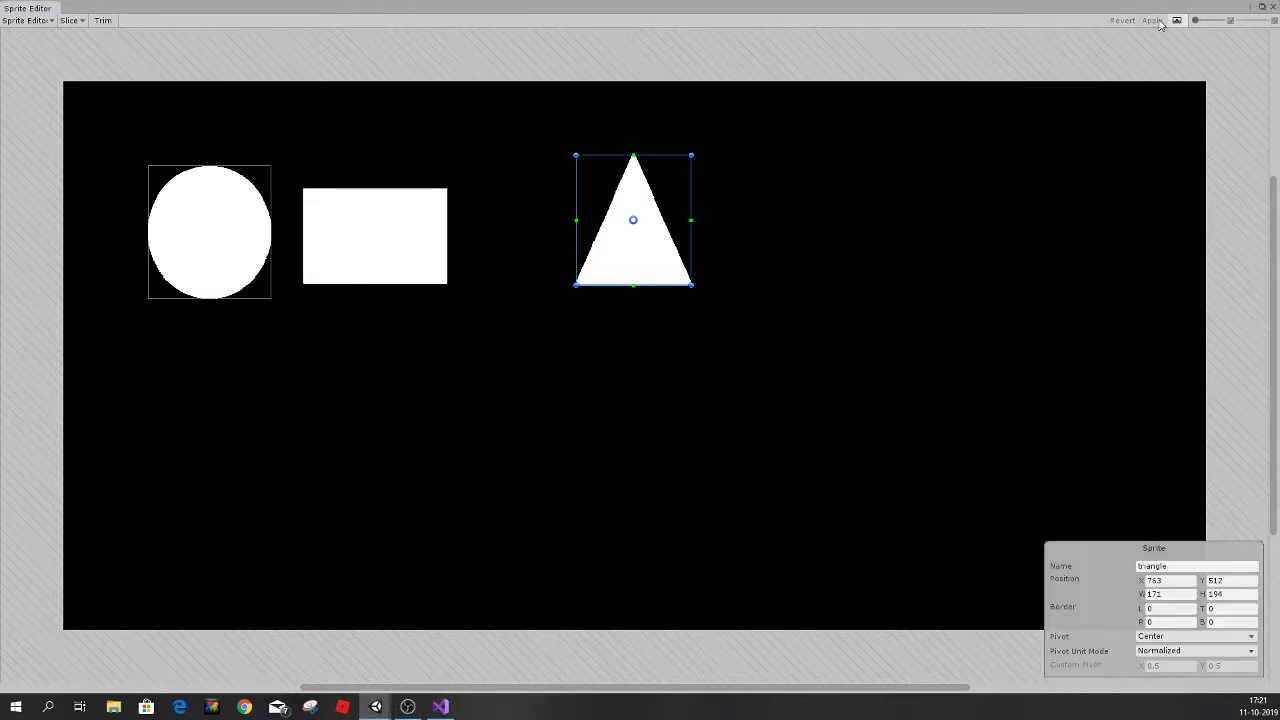
{"action": "left_click", "coordinate": [1273, 7]}
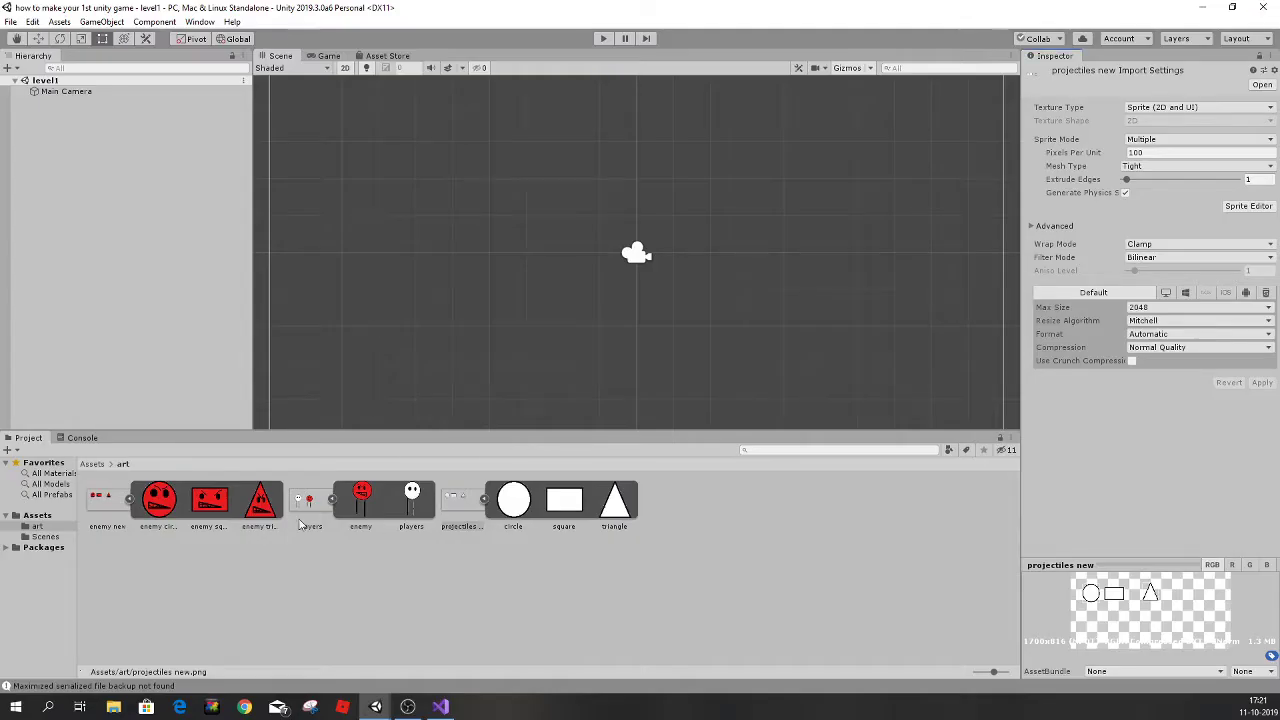
Drag the players sprite into the scene inside the camera frame and check it in Game view.
{"action": "scroll", "coordinate": [400, 340], "scroll_direction": "down", "scroll_amount": 3}
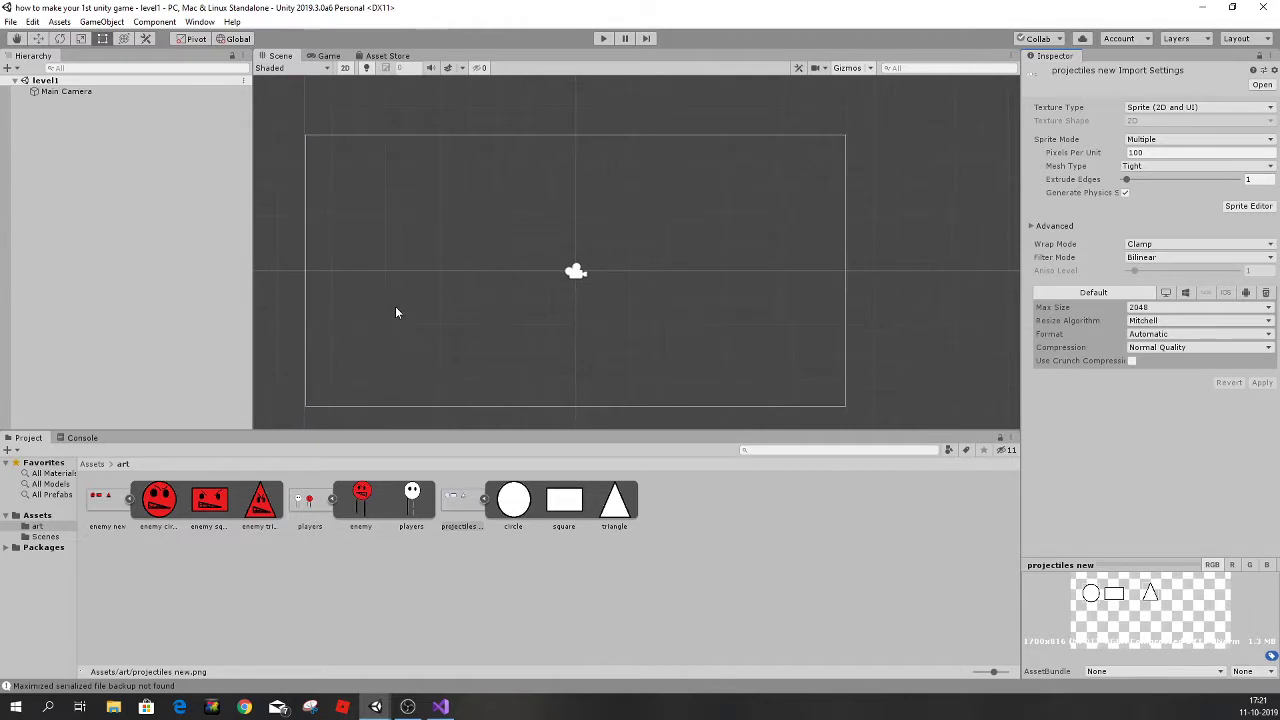
{"action": "middle_click_drag", "start_coordinate": [362, 300], "coordinate": [524, 293]}
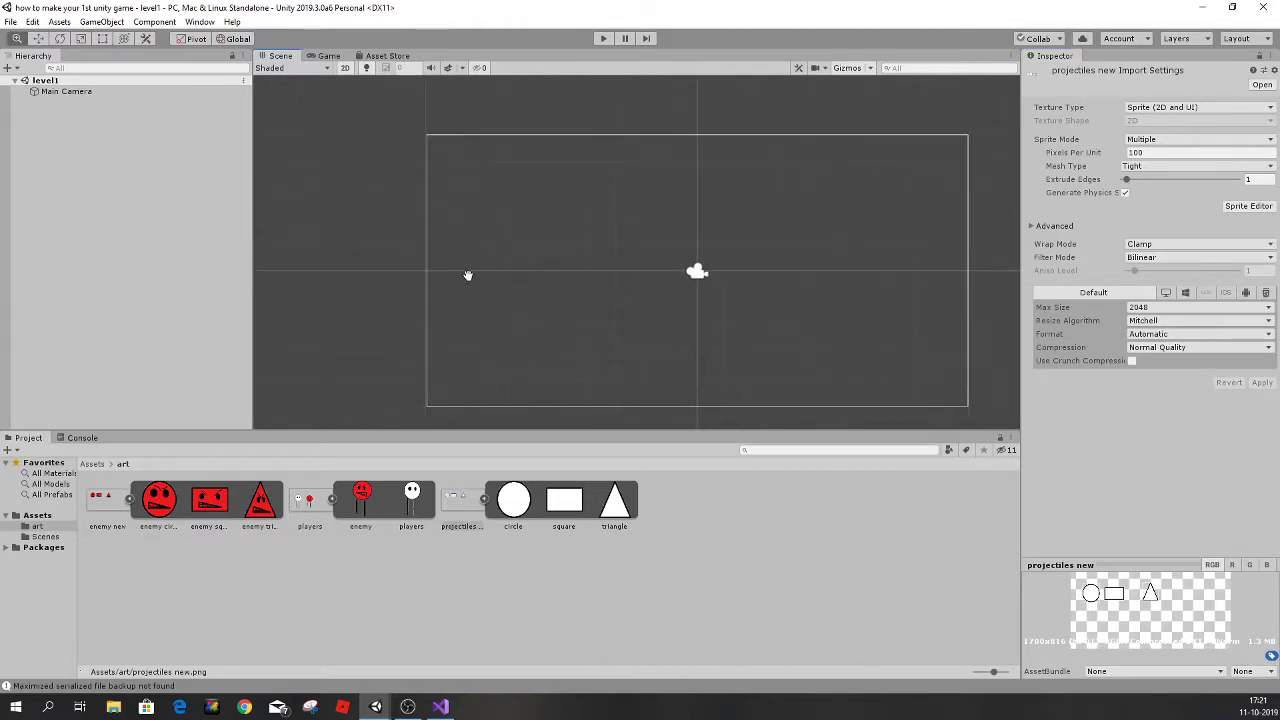
{"action": "left_click", "coordinate": [329, 55]}
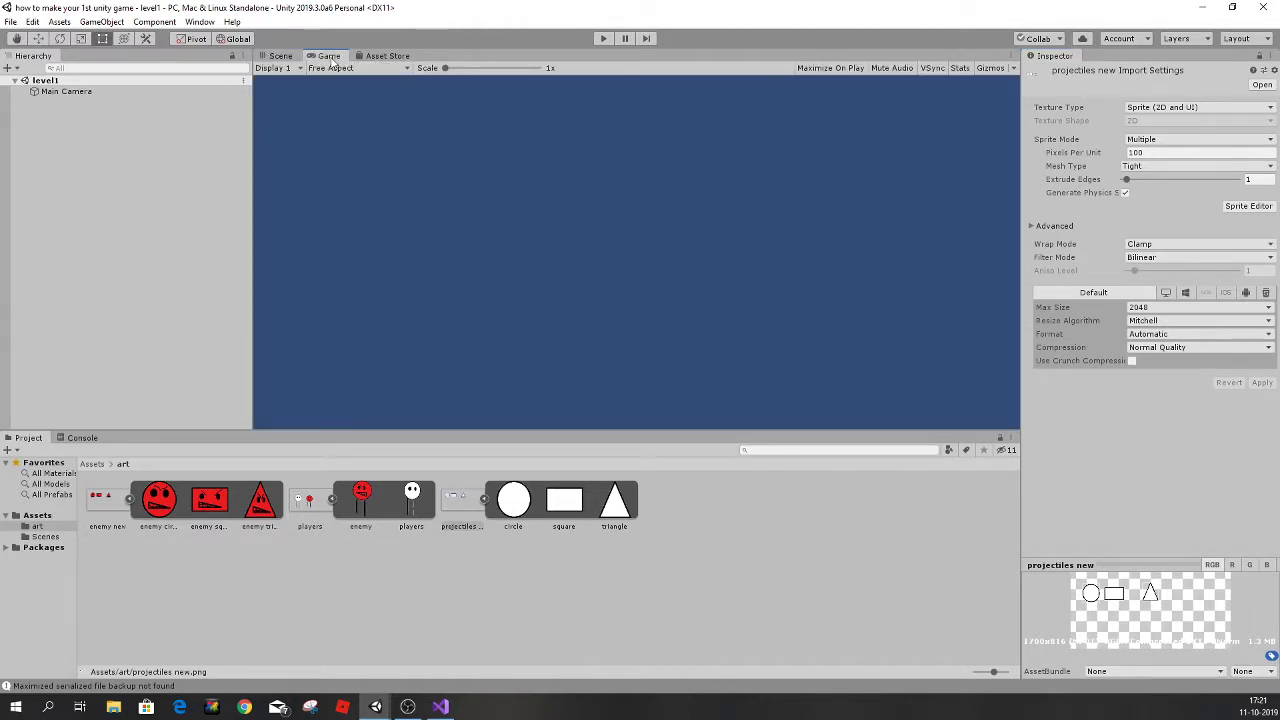
{"action": "left_click", "coordinate": [280, 55]}
{"action": "left_click_drag", "start_coordinate": [399, 512], "coordinate": [499, 267]}
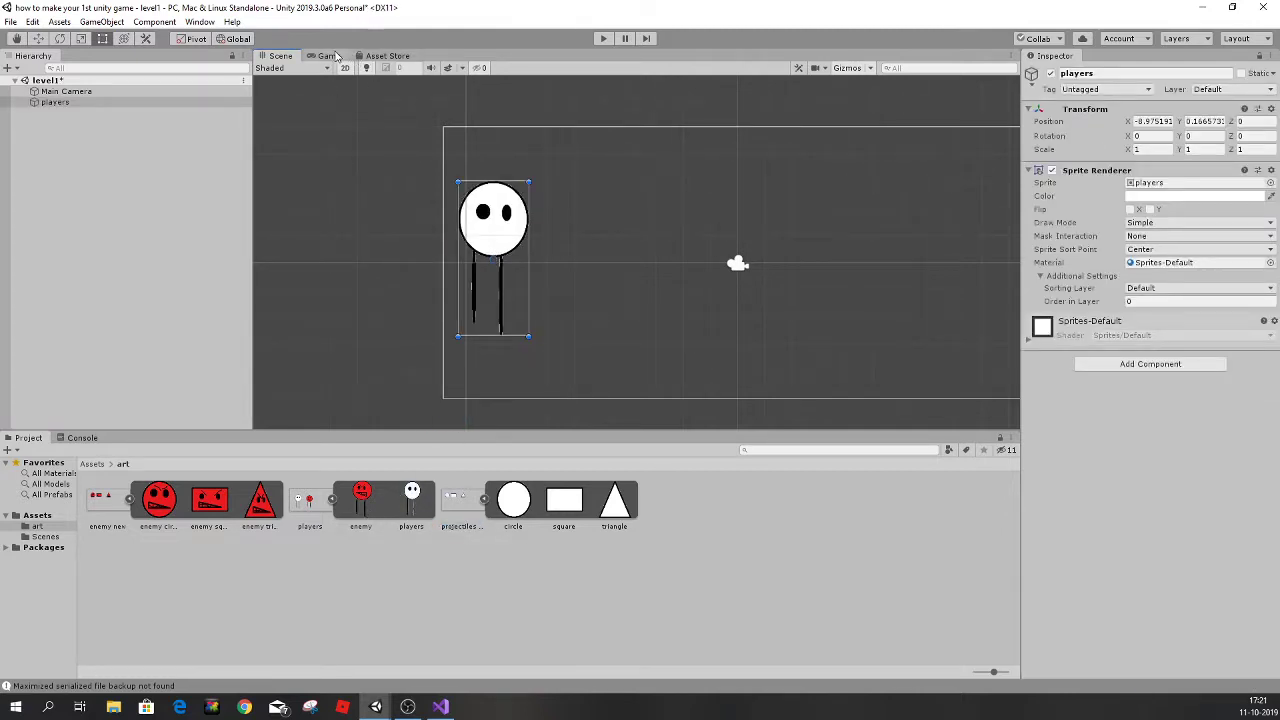
{"action": "left_click", "coordinate": [329, 56]}
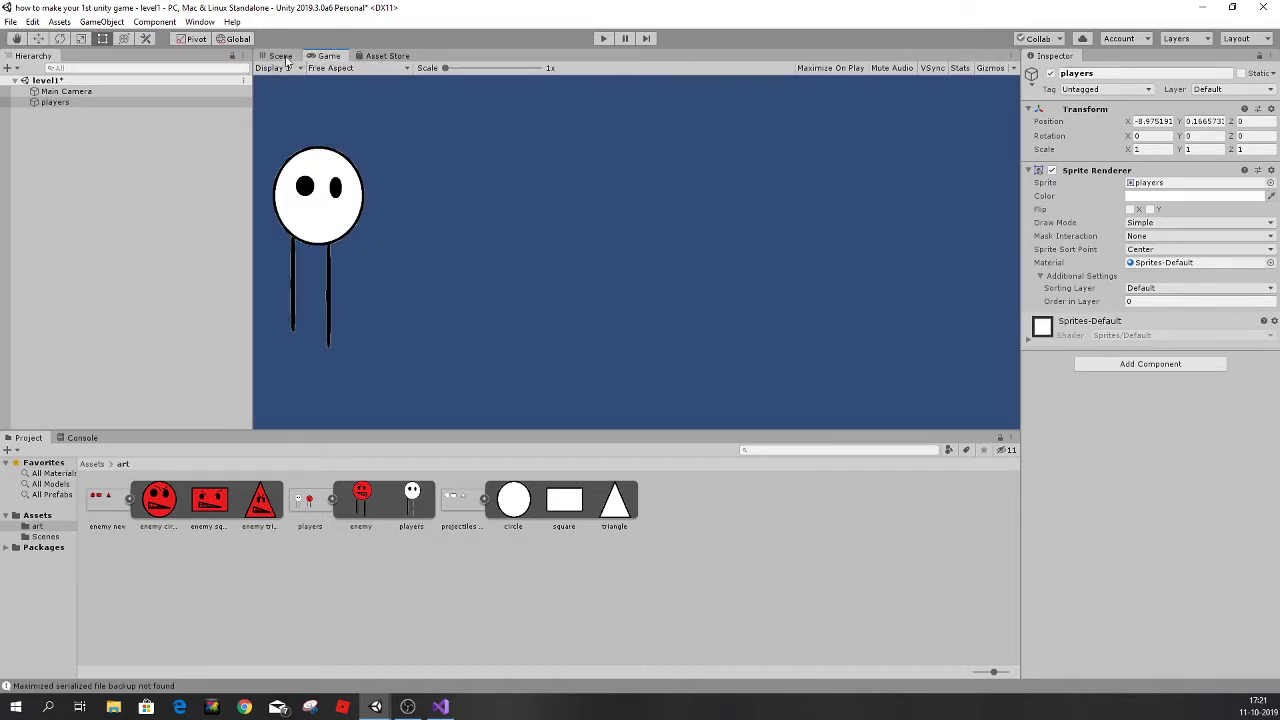
{"action": "left_click", "coordinate": [281, 56]}
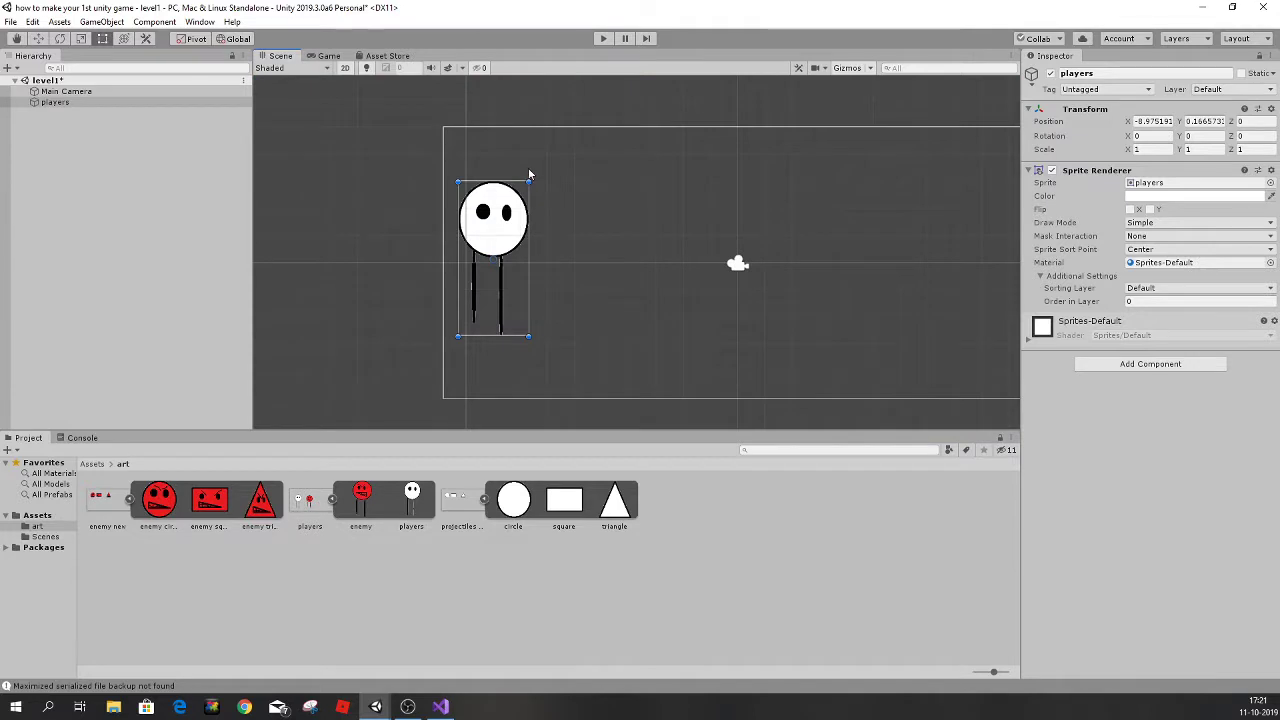
Set the players object's position to X -9.5, Y 0.
{"action": "left_click", "coordinate": [1153, 121]}
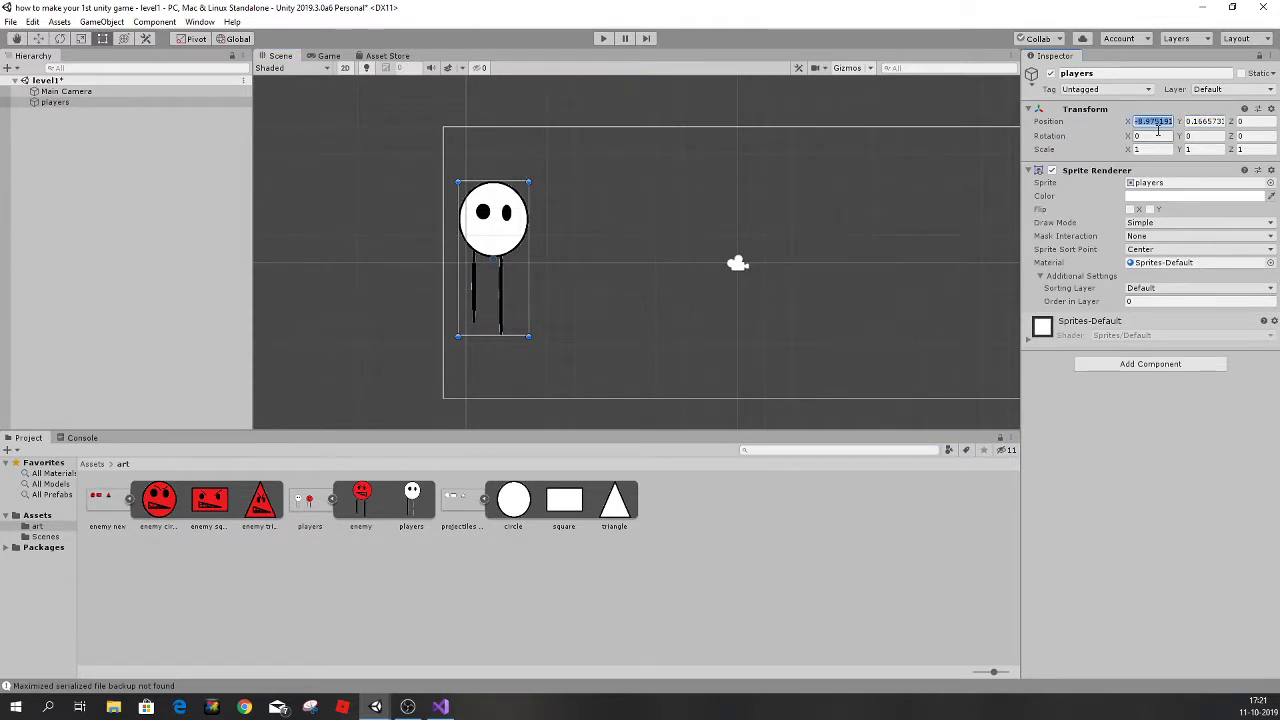
{"action": "type", "text": "-10"}
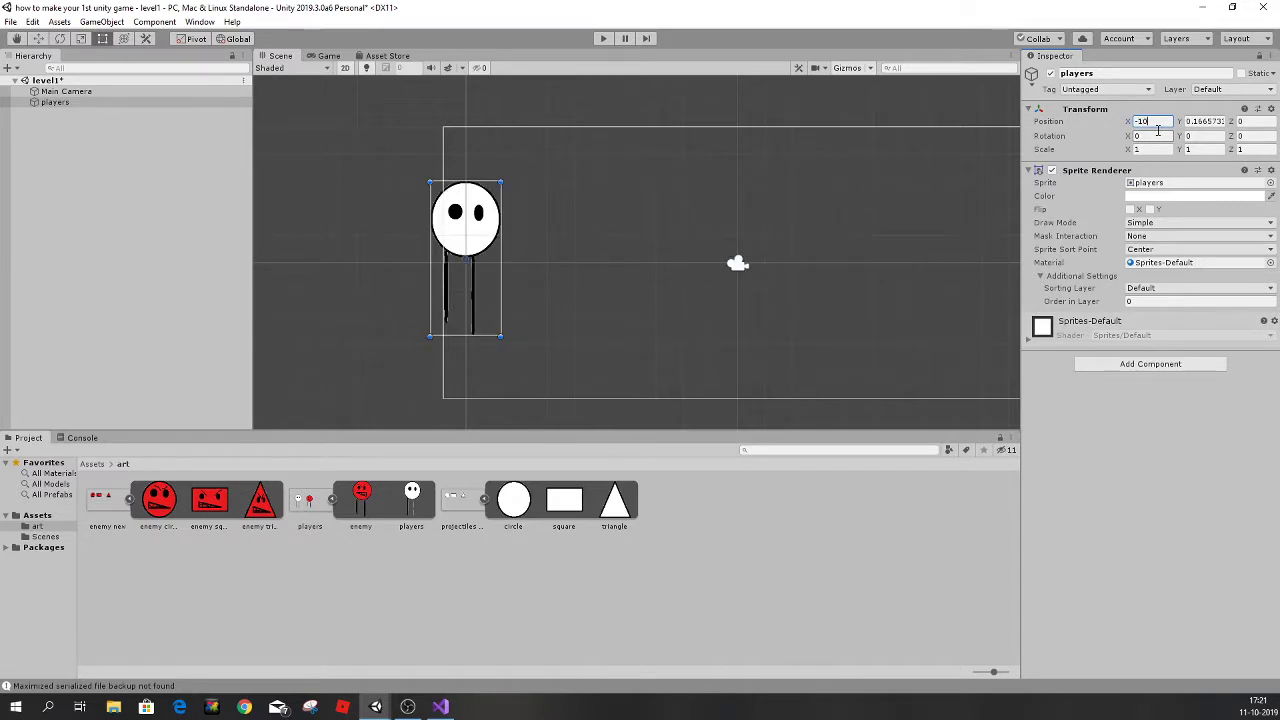
{"action": "left_click_drag", "start_coordinate": [1158, 122], "coordinate": [1142, 123]}
{"action": "type", "text": "-9"}
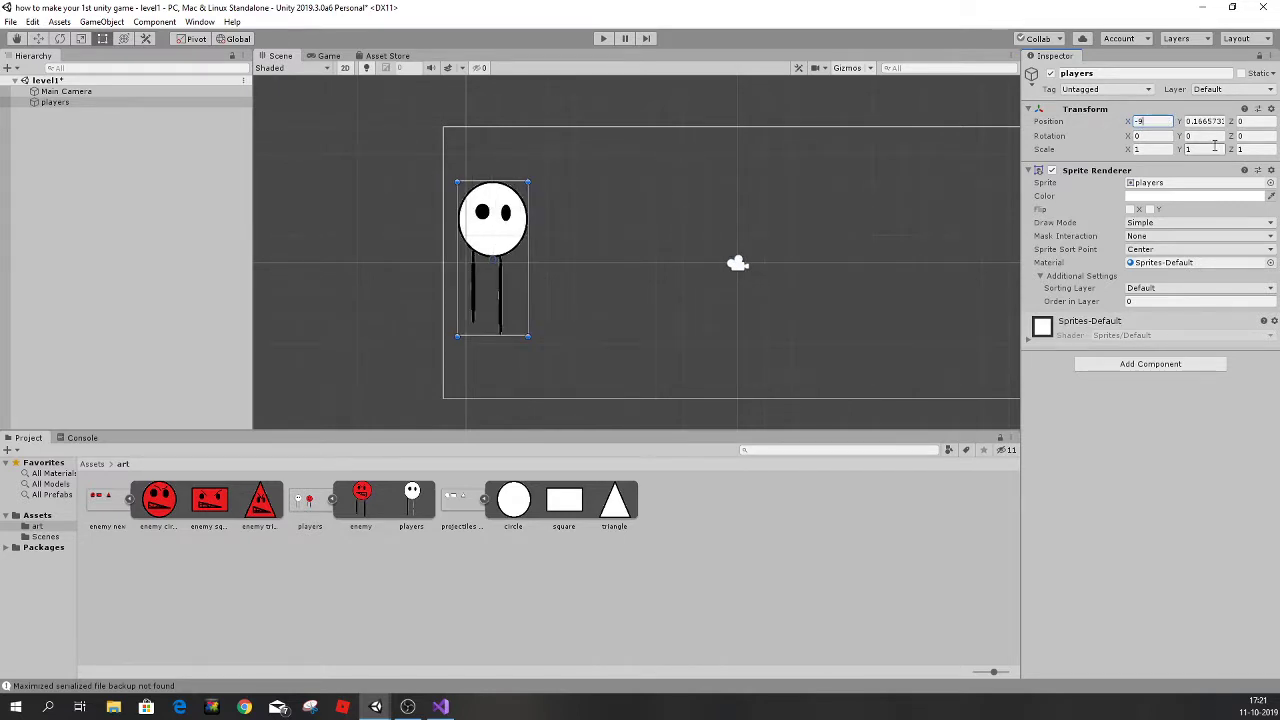
{"action": "type", "text": ".5"}
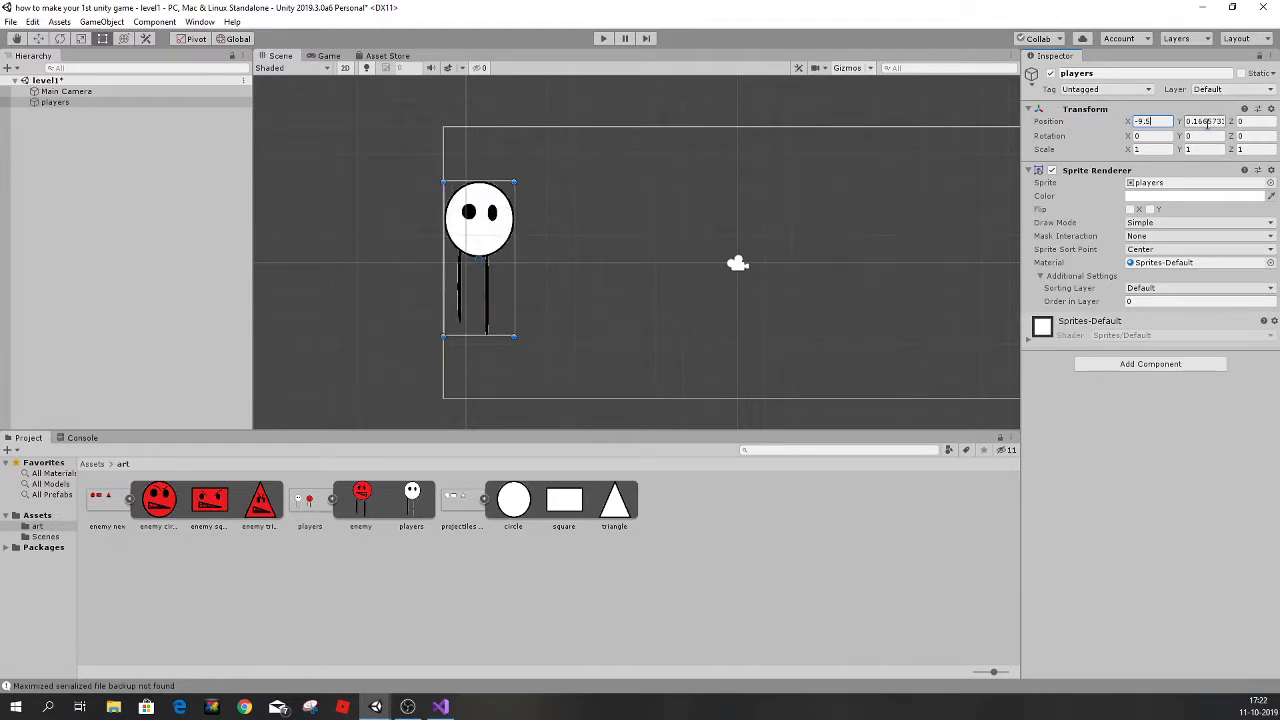
{"action": "left_click", "coordinate": [1205, 121]}
{"action": "type", "text": "0"}
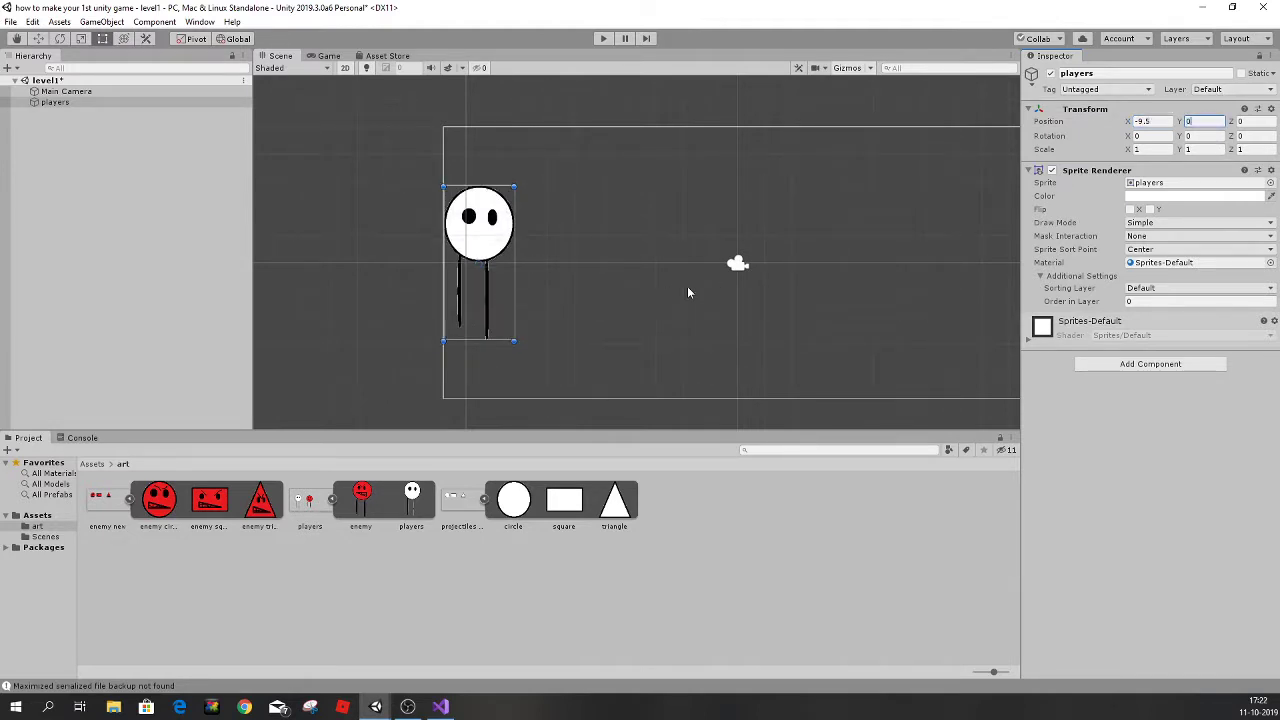
Scale the players object to 0.75 on X and Y, and save level1.
{"action": "left_click", "coordinate": [1150, 150]}
{"action": "type", "text": ".75"}
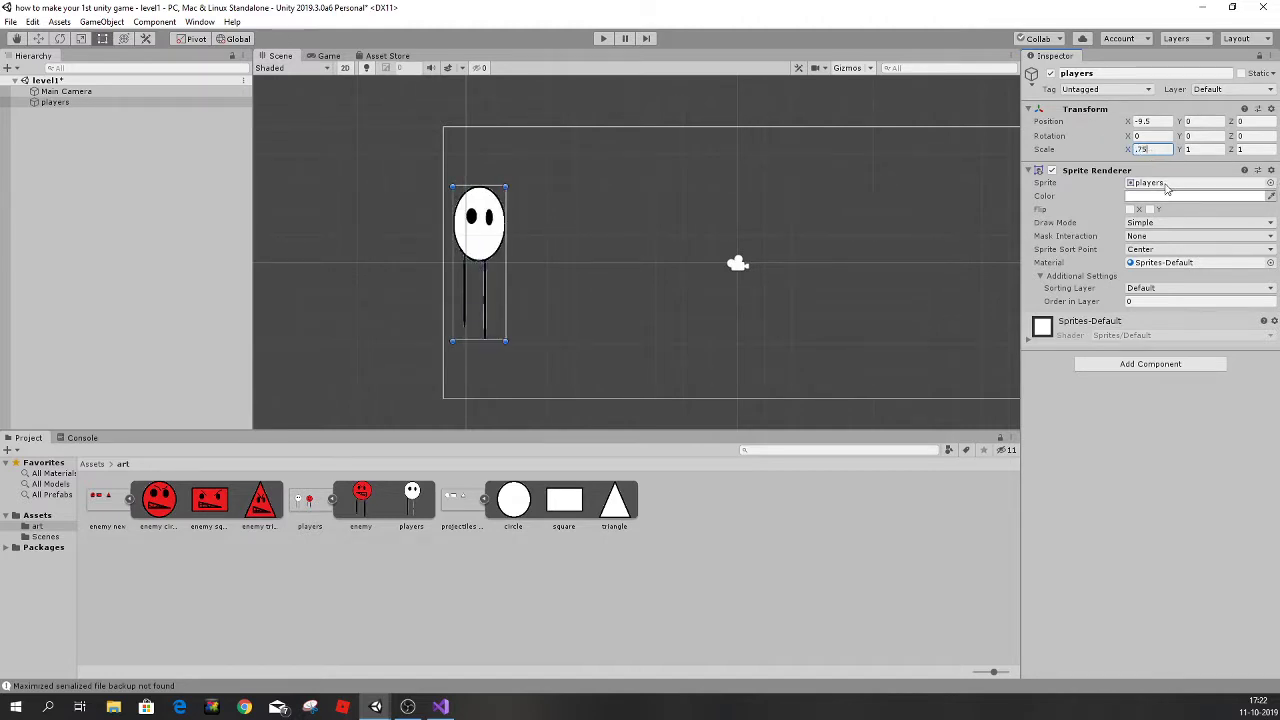
{"action": "key", "text": "Tab"}
{"action": "type", "text": "."}
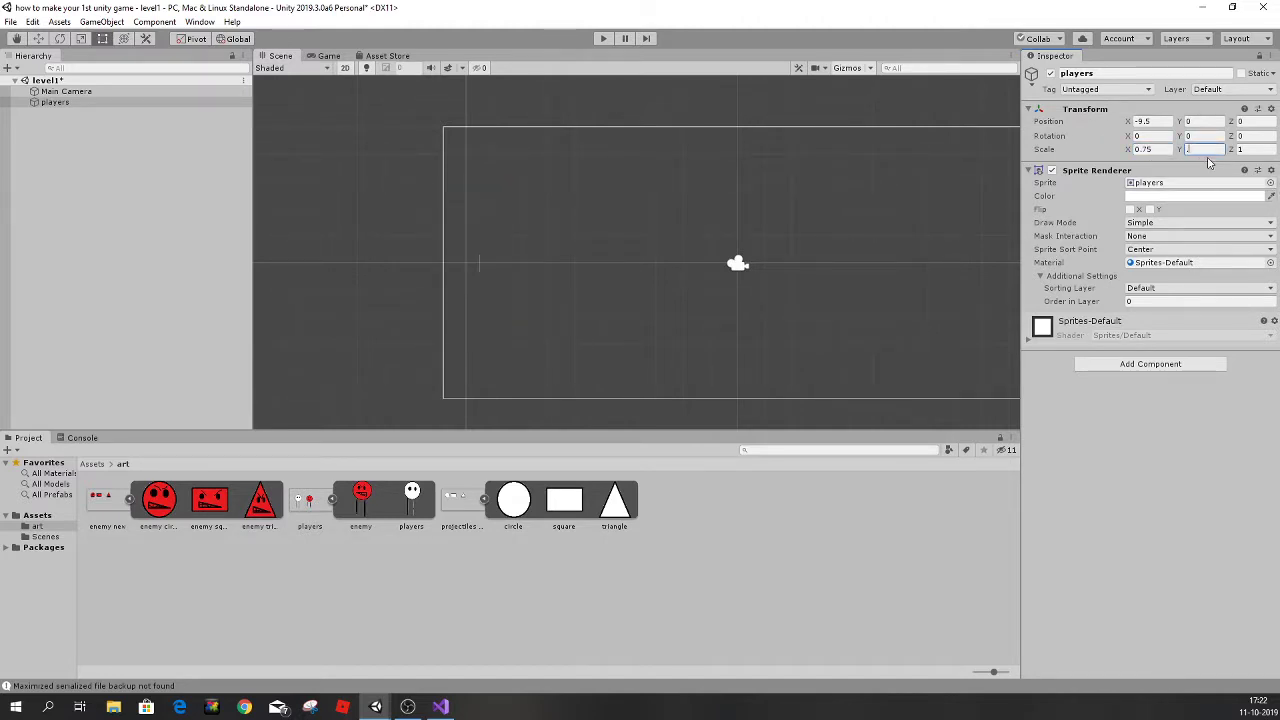
{"action": "type", "text": "75"}
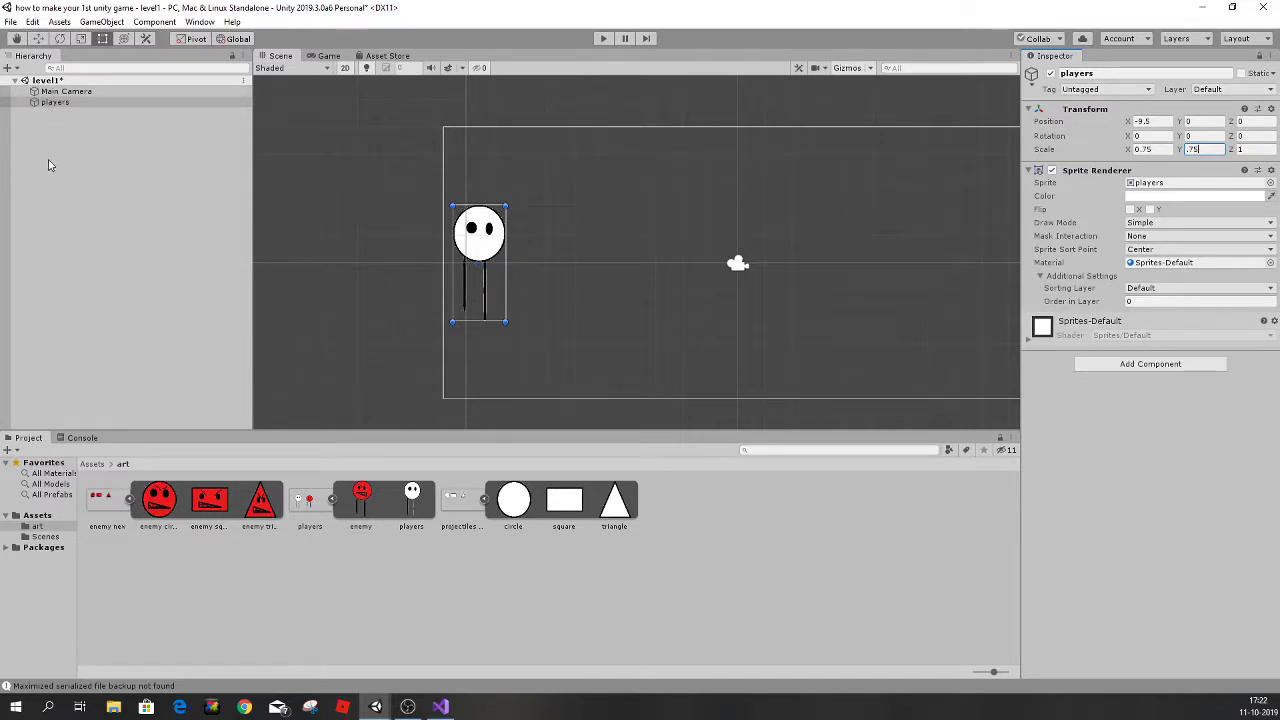
{"action": "key", "text": "ctrl+s"}
Create a new folder named 'scripts' directly under Assets.
{"action": "left_click", "coordinate": [82, 162]}
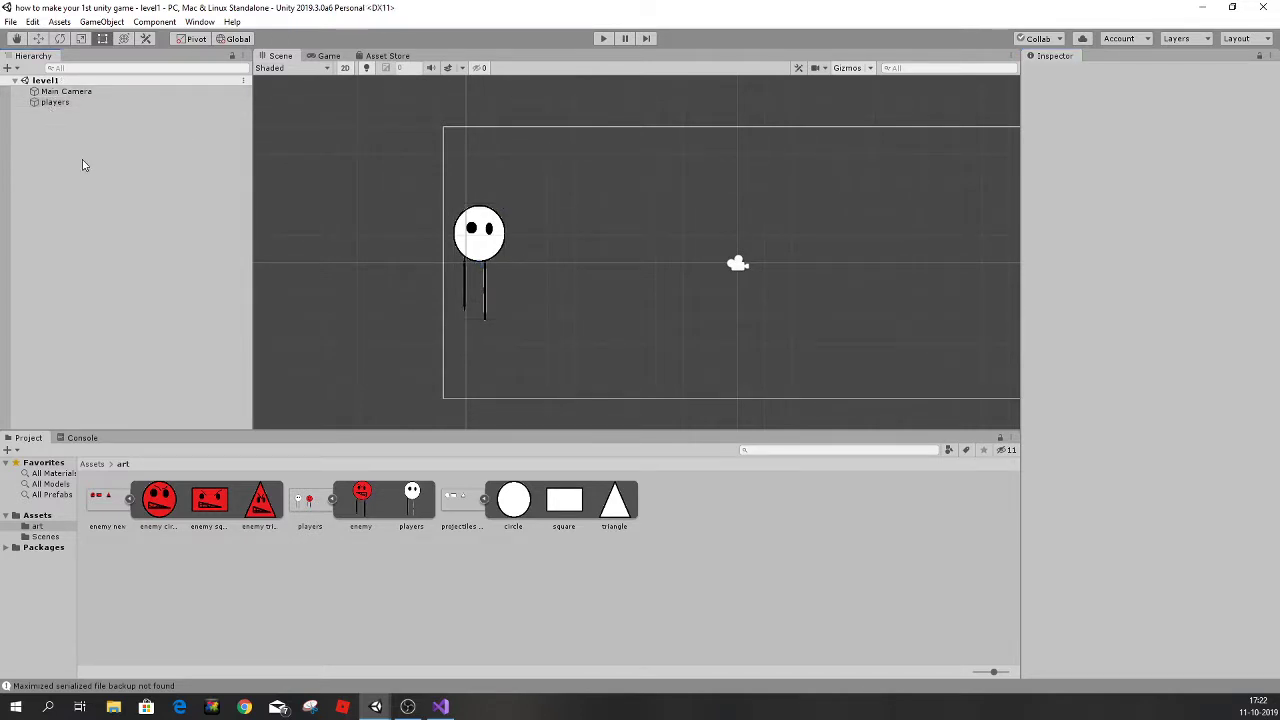
{"action": "left_click", "coordinate": [37, 516]}
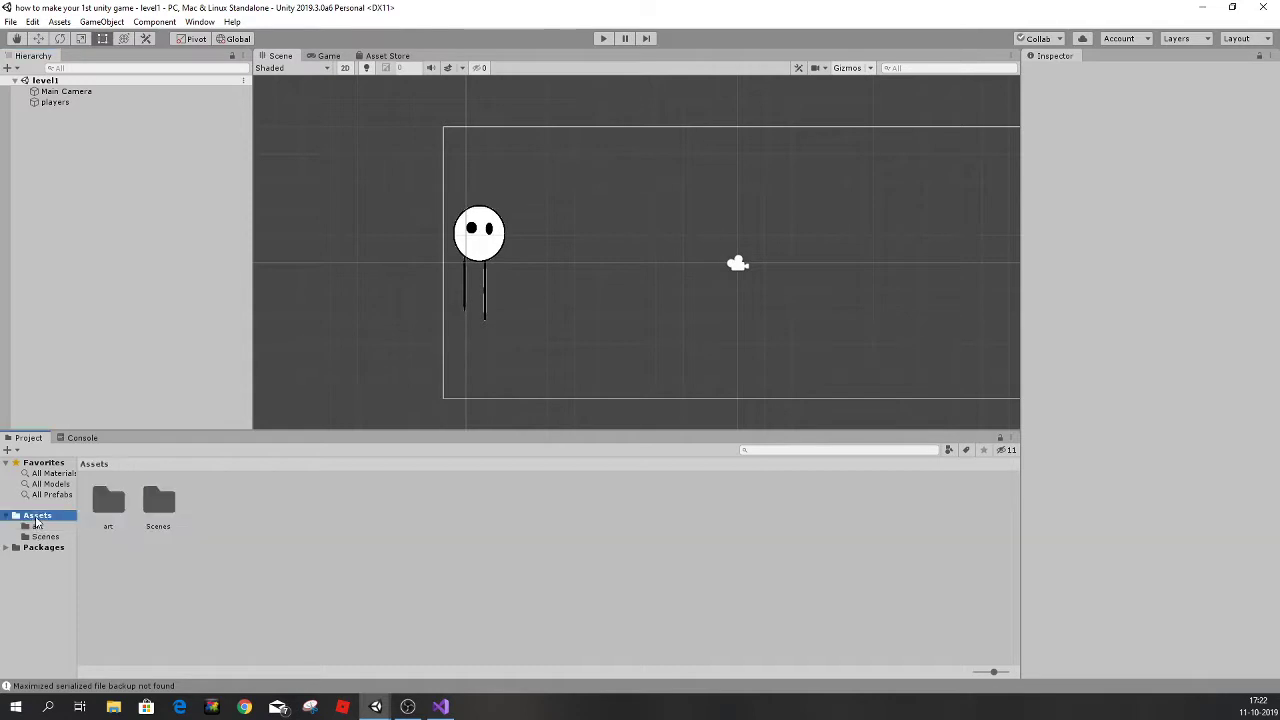
{"action": "right_click", "coordinate": [289, 568]}
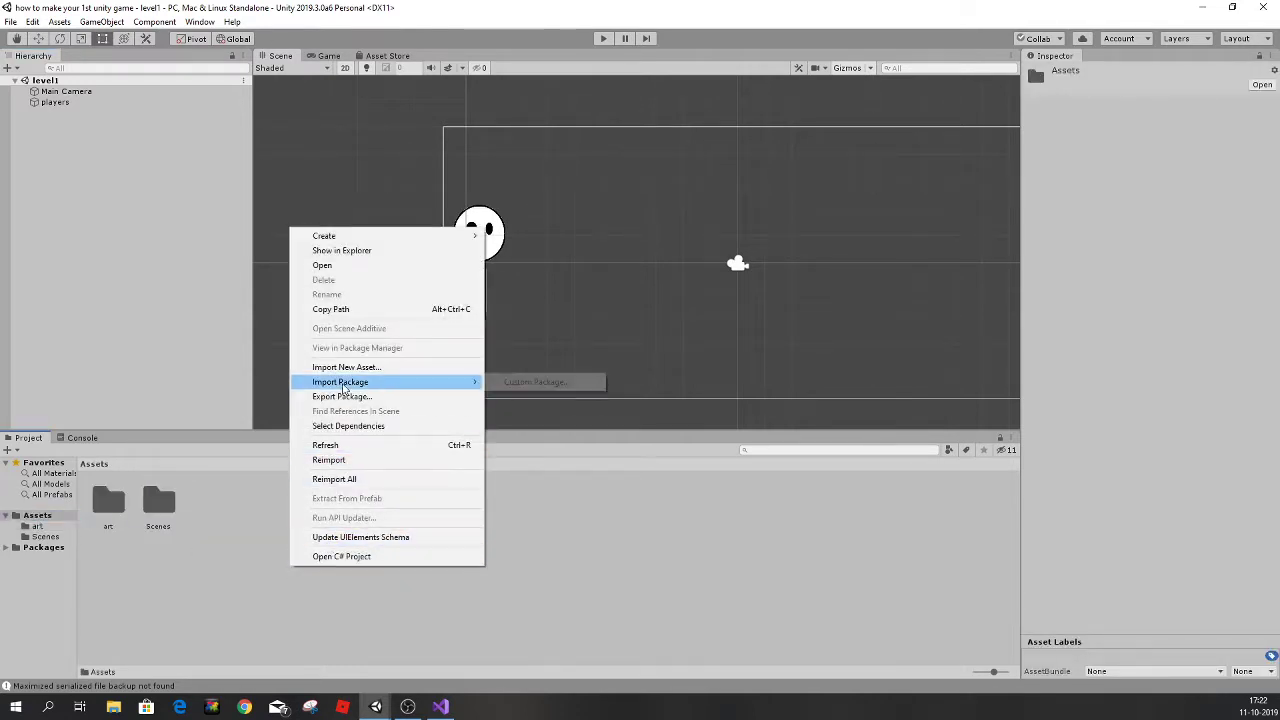
{"action": "mouse_move", "coordinate": [337, 243]}
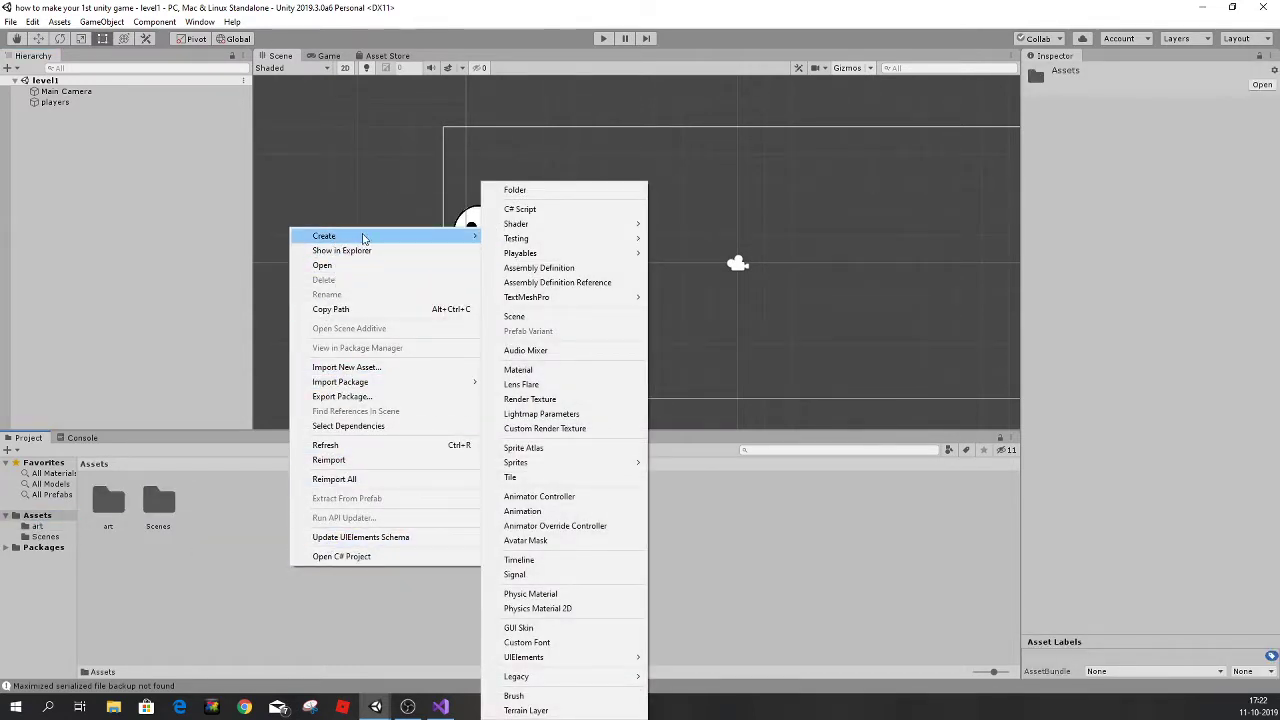
{"action": "mouse_move", "coordinate": [535, 255]}
{"action": "left_click", "coordinate": [518, 190]}
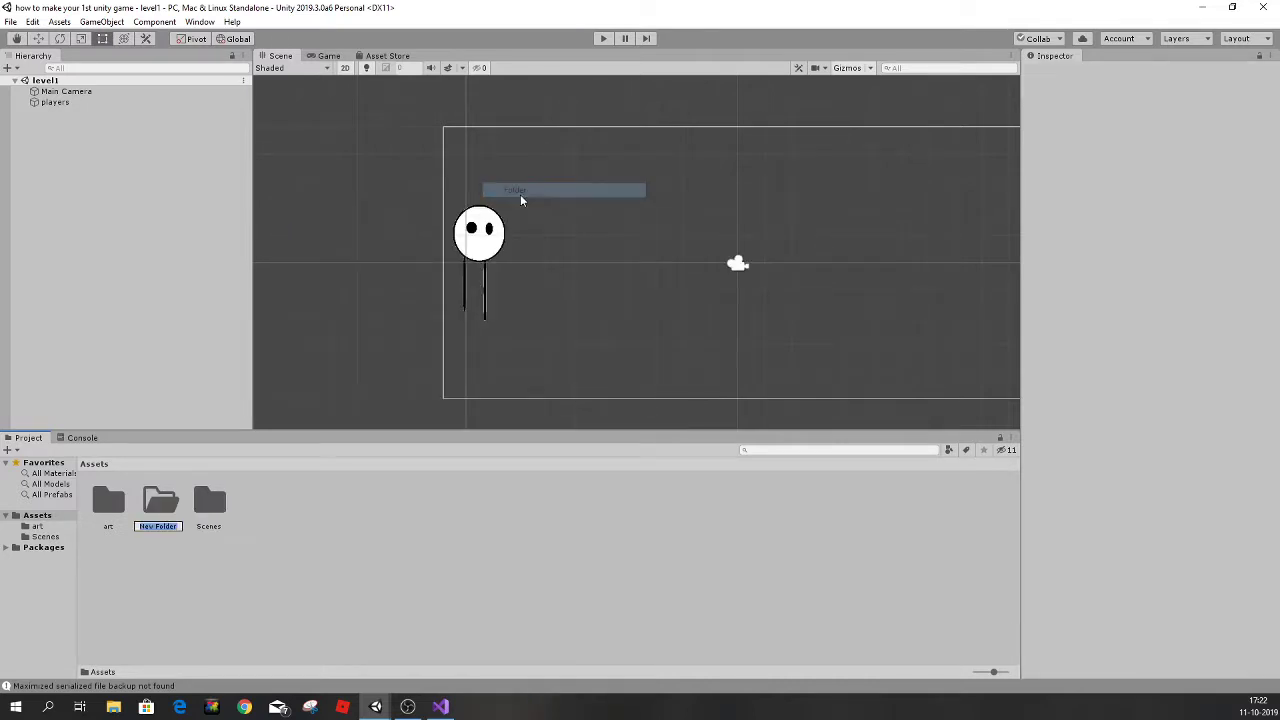
{"action": "type", "text": "scripts"}
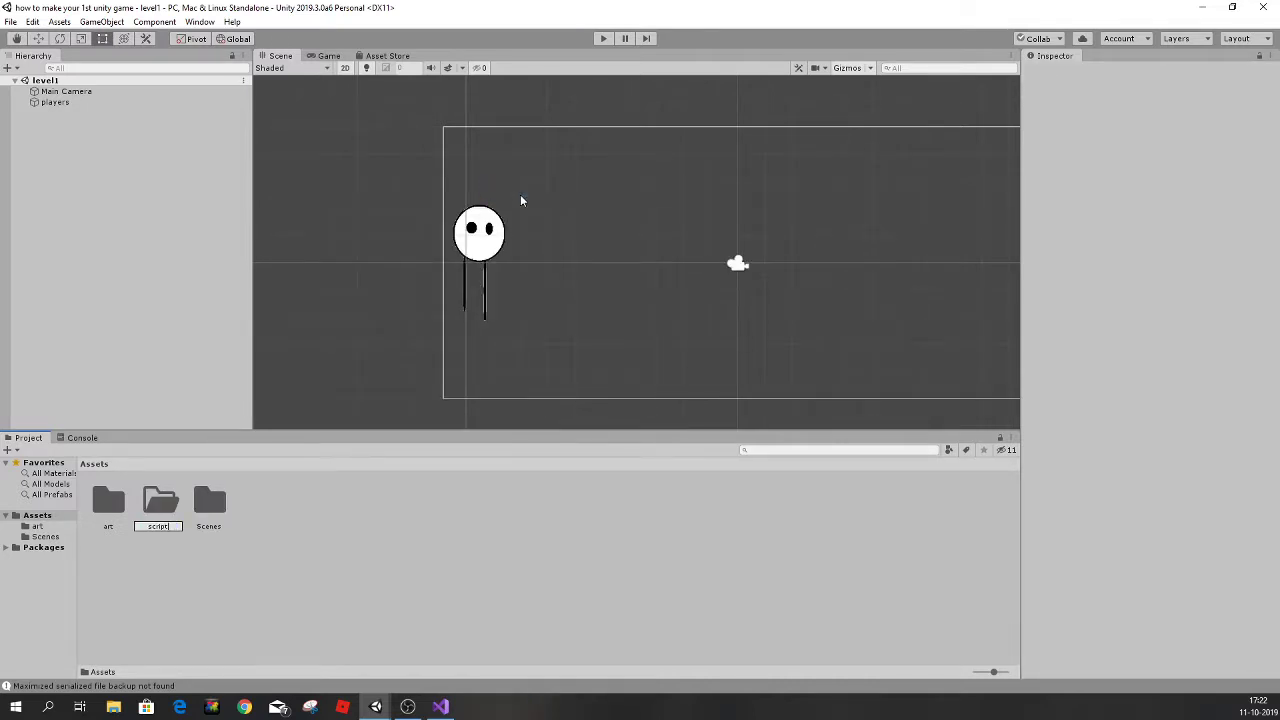
{"action": "left_click", "coordinate": [160, 500]}
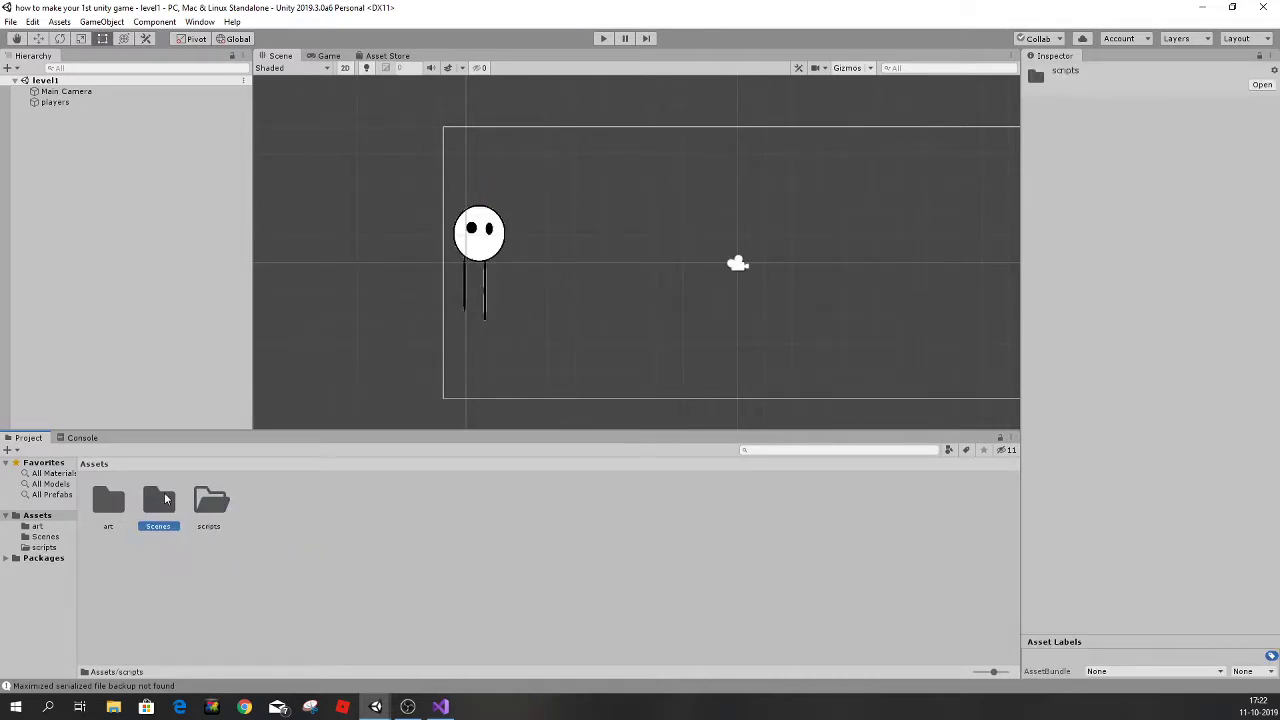
Inside the scripts folder, create a new C# script left at its default name.
{"action": "double_click", "coordinate": [209, 500]}
{"action": "right_click", "coordinate": [280, 544]}
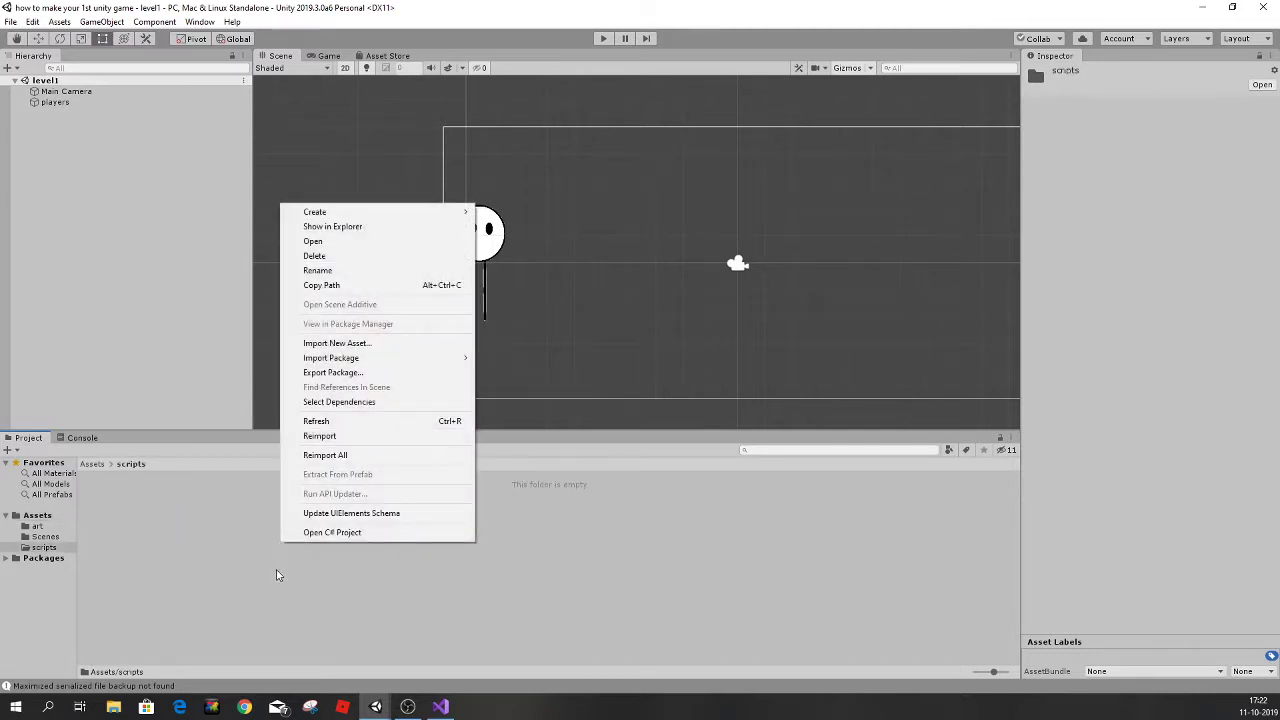
{"action": "left_click", "coordinate": [276, 569]}
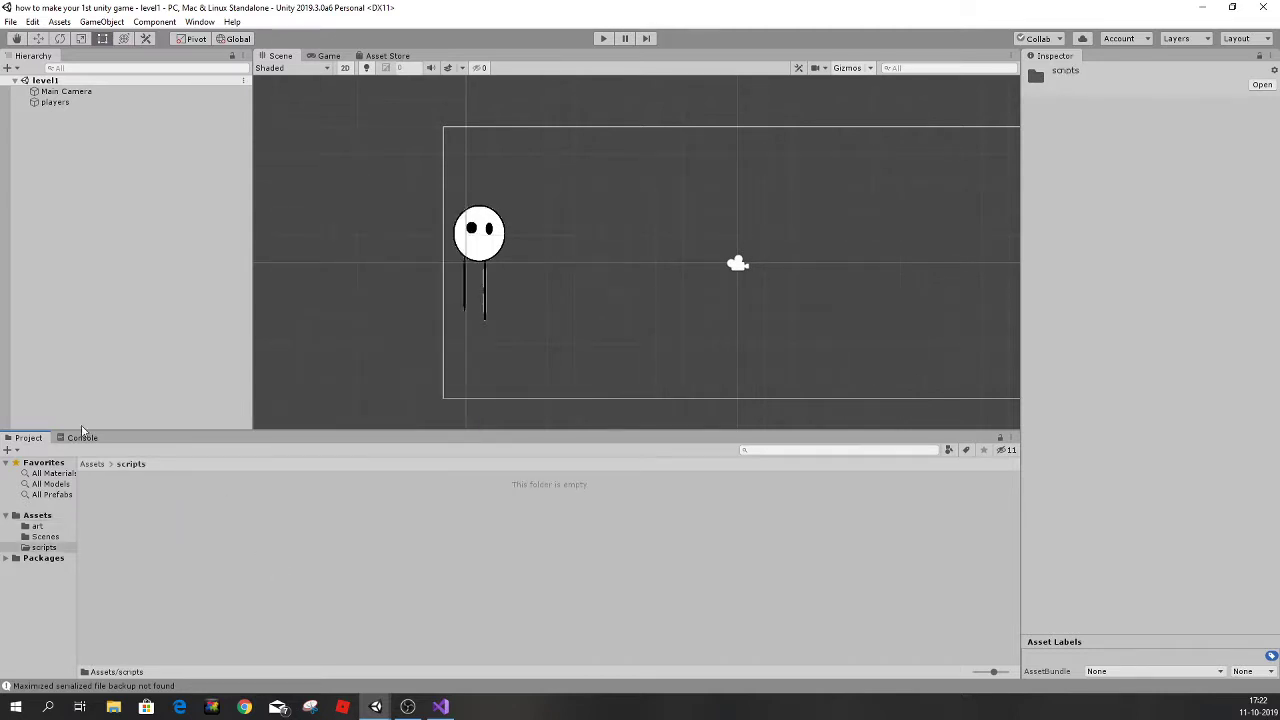
{"action": "right_click", "coordinate": [148, 514]}
{"action": "mouse_move", "coordinate": [234, 183]}
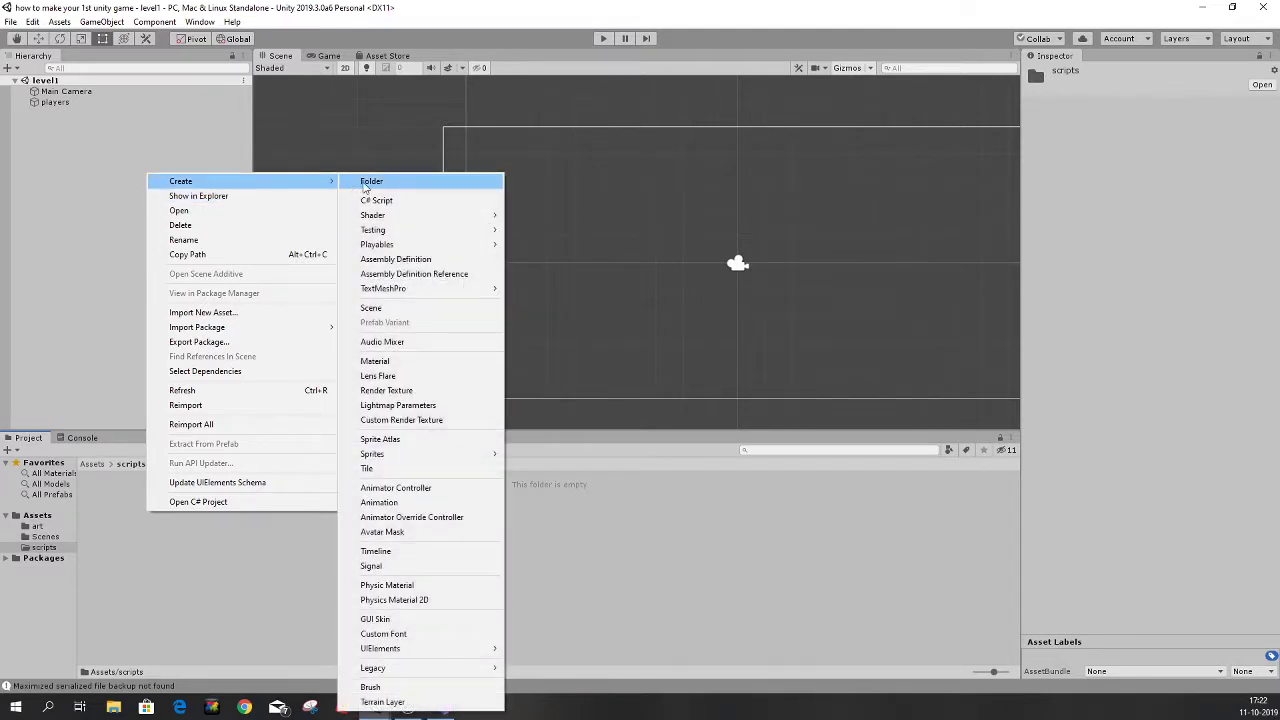
{"action": "left_click", "coordinate": [384, 204]}
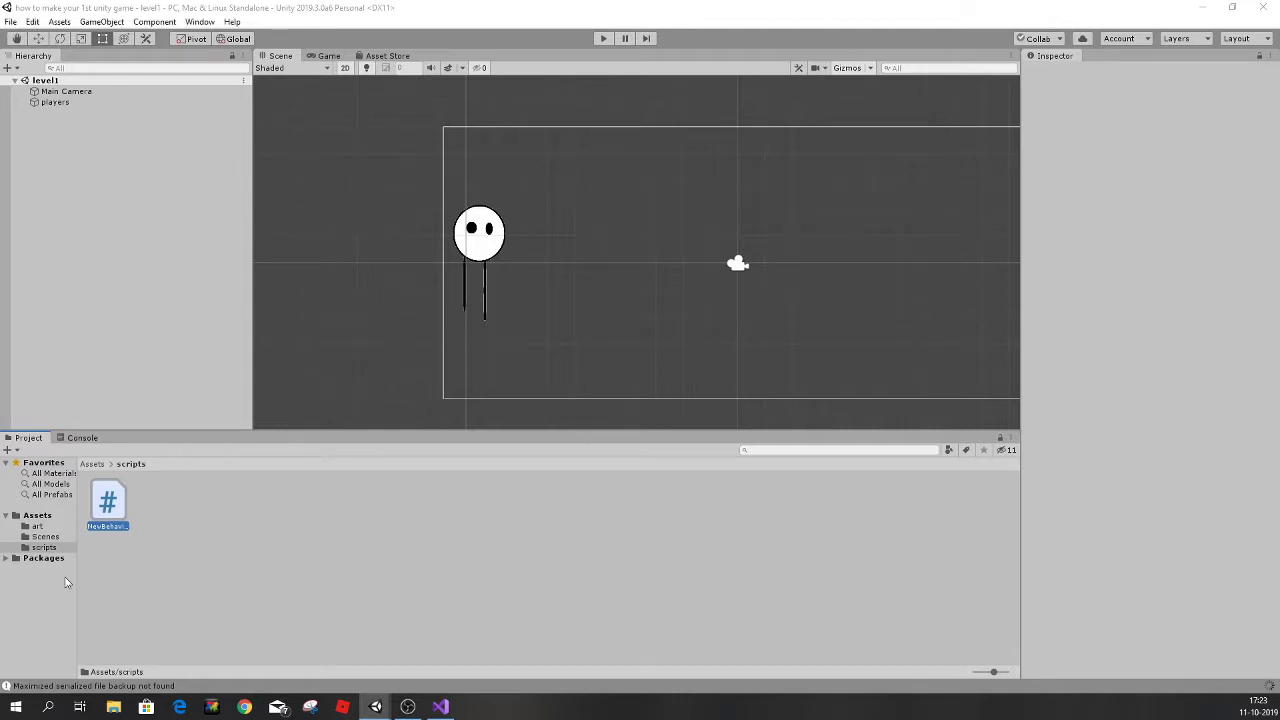
Rename the new NewBehaviourScript to 'playercharacter' and select it.
{"action": "left_click", "coordinate": [106, 509]}
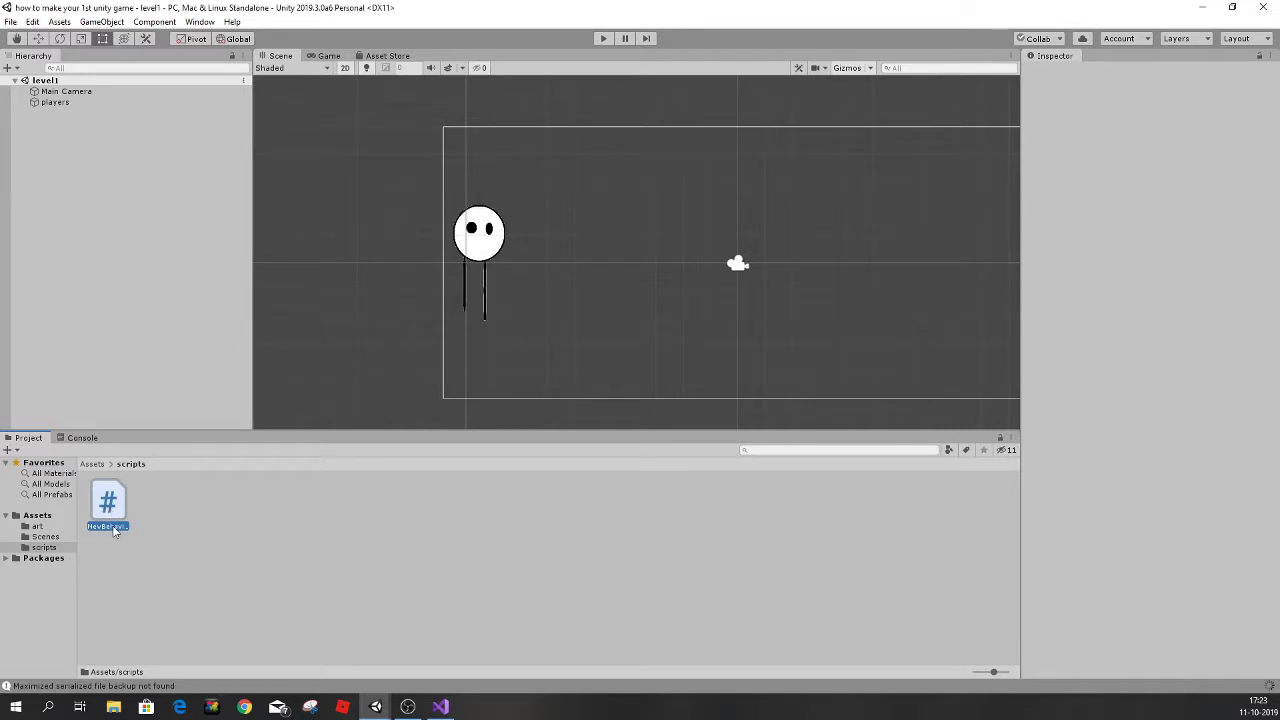
{"action": "double_click", "coordinate": [109, 520]}
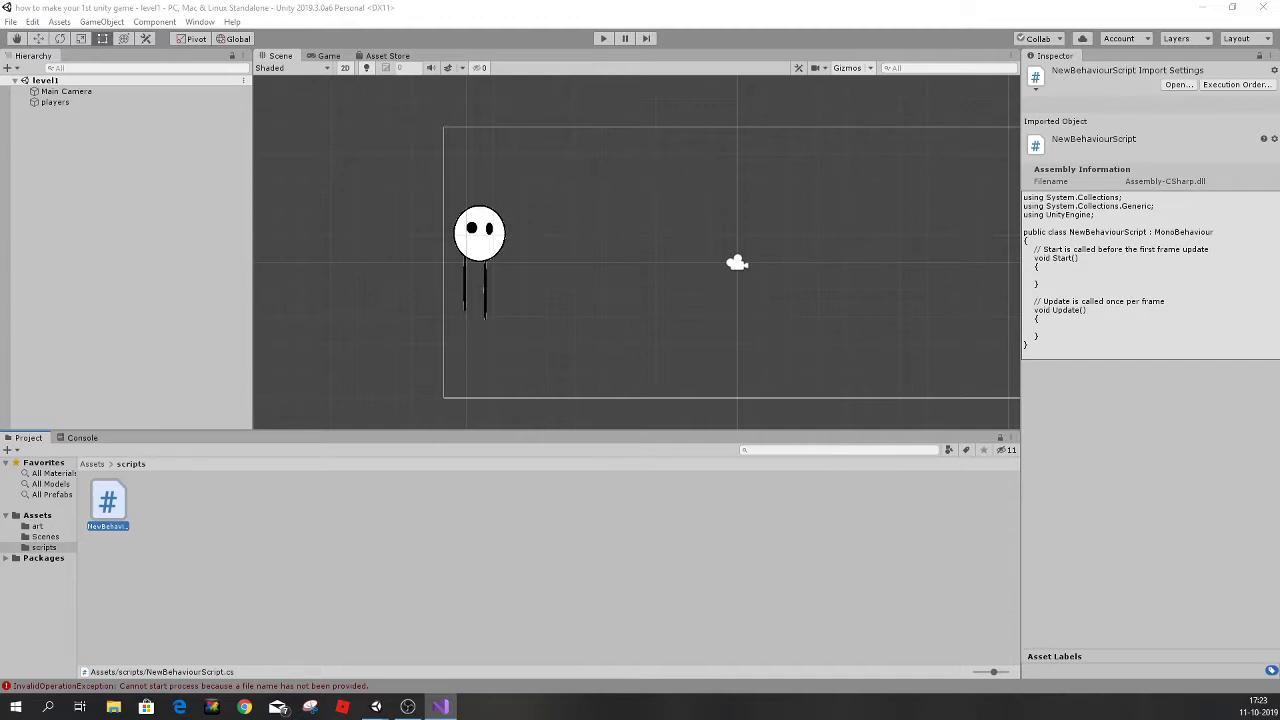
{"action": "right_click", "coordinate": [104, 491]}
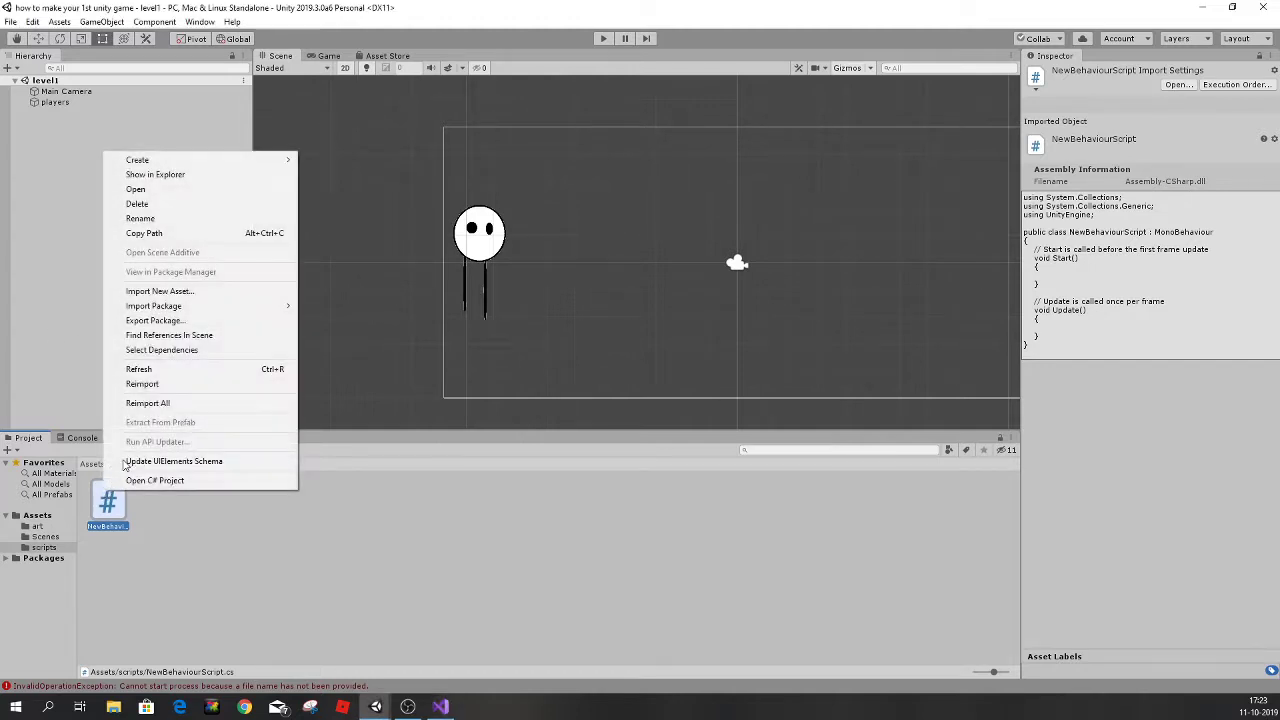
{"action": "left_click", "coordinate": [160, 218]}
{"action": "type", "text": "player"}
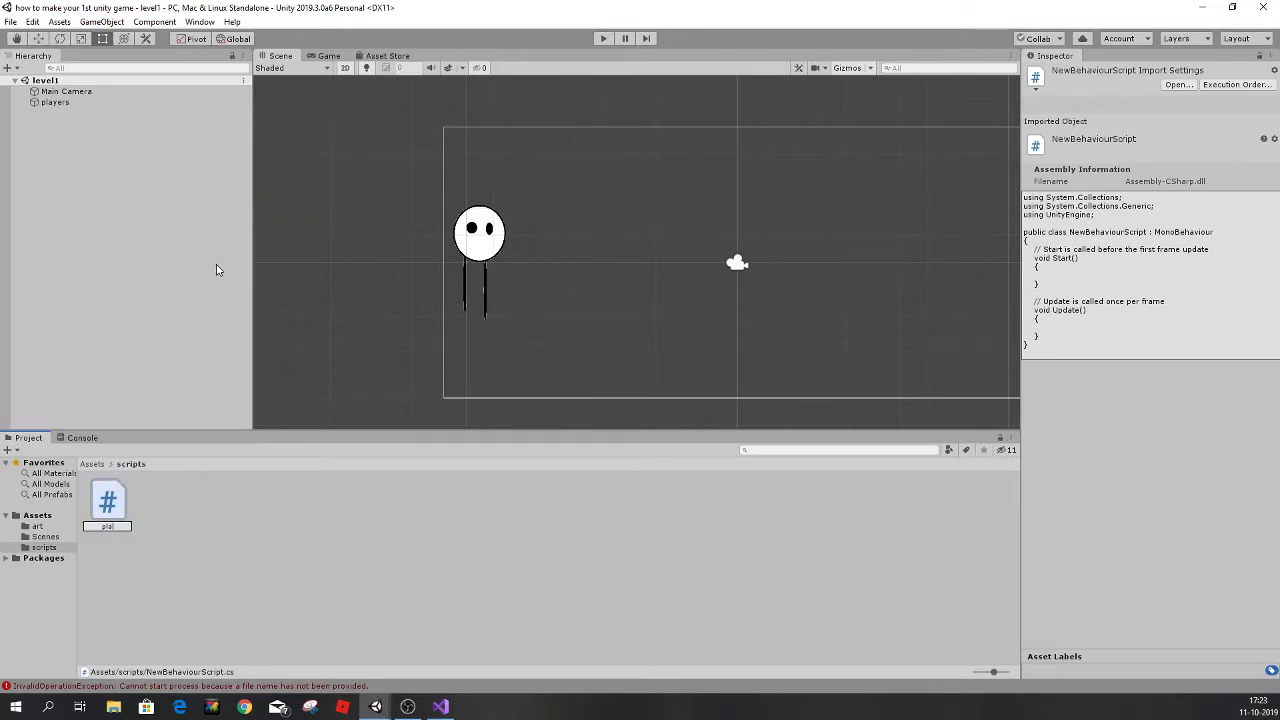
{"action": "type", "text": "c"}
{"action": "key", "text": "BackSpace"}
{"action": "type", "text": "haracter"}
{"action": "key", "text": "Return"}
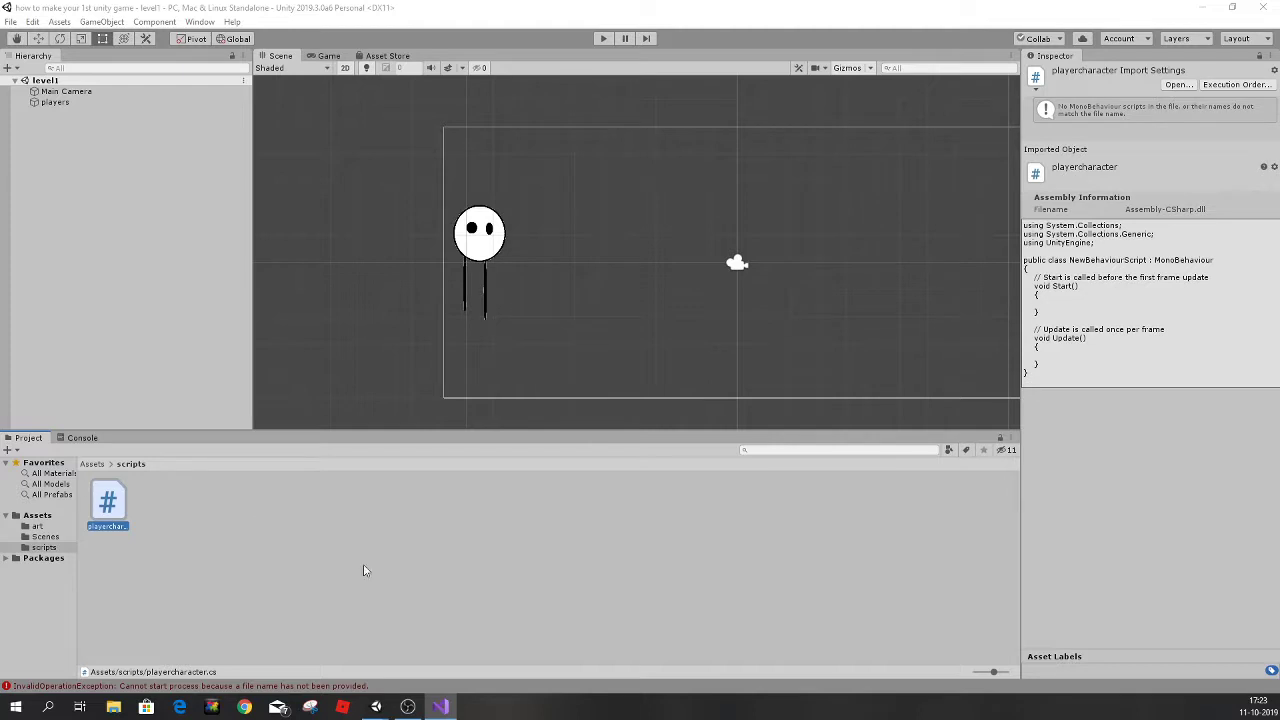
{"action": "left_click", "coordinate": [110, 507]}
Open playercharacter in a maximized Visual Studio and replace Start with 'public GameObject[] projectiles;'.
{"action": "double_click", "coordinate": [110, 507]}
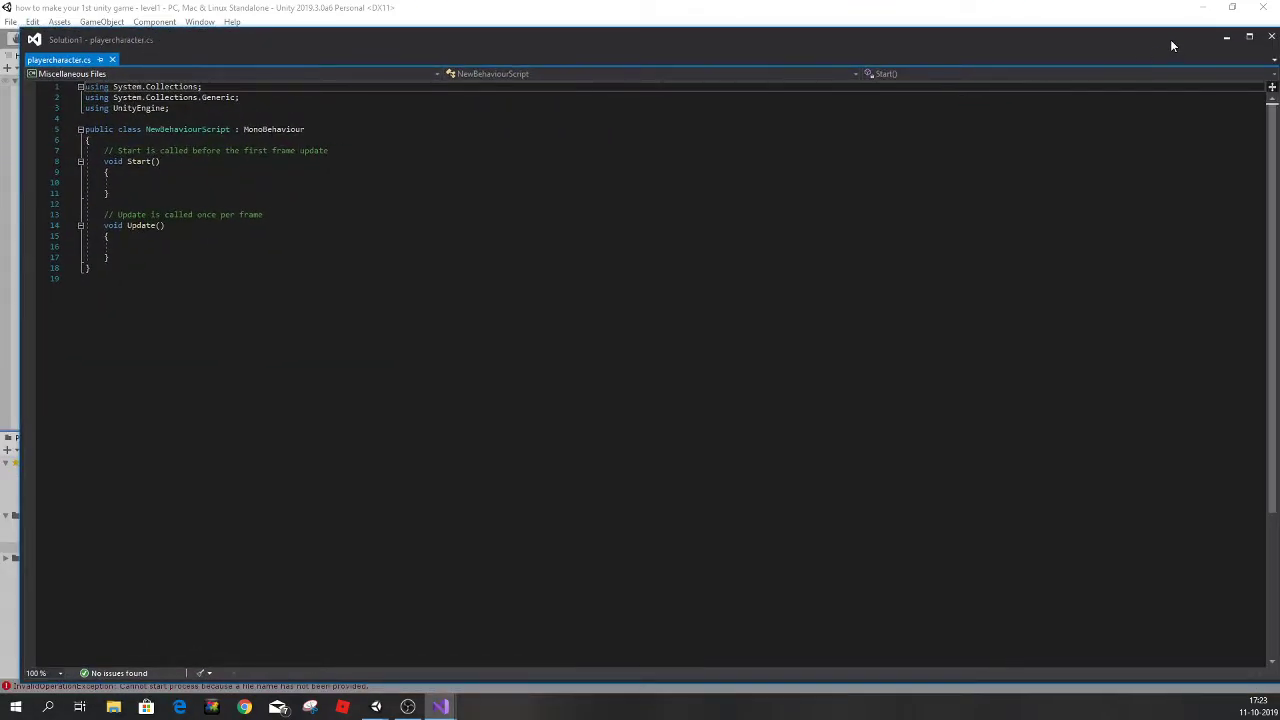
{"action": "left_click", "coordinate": [1250, 44]}
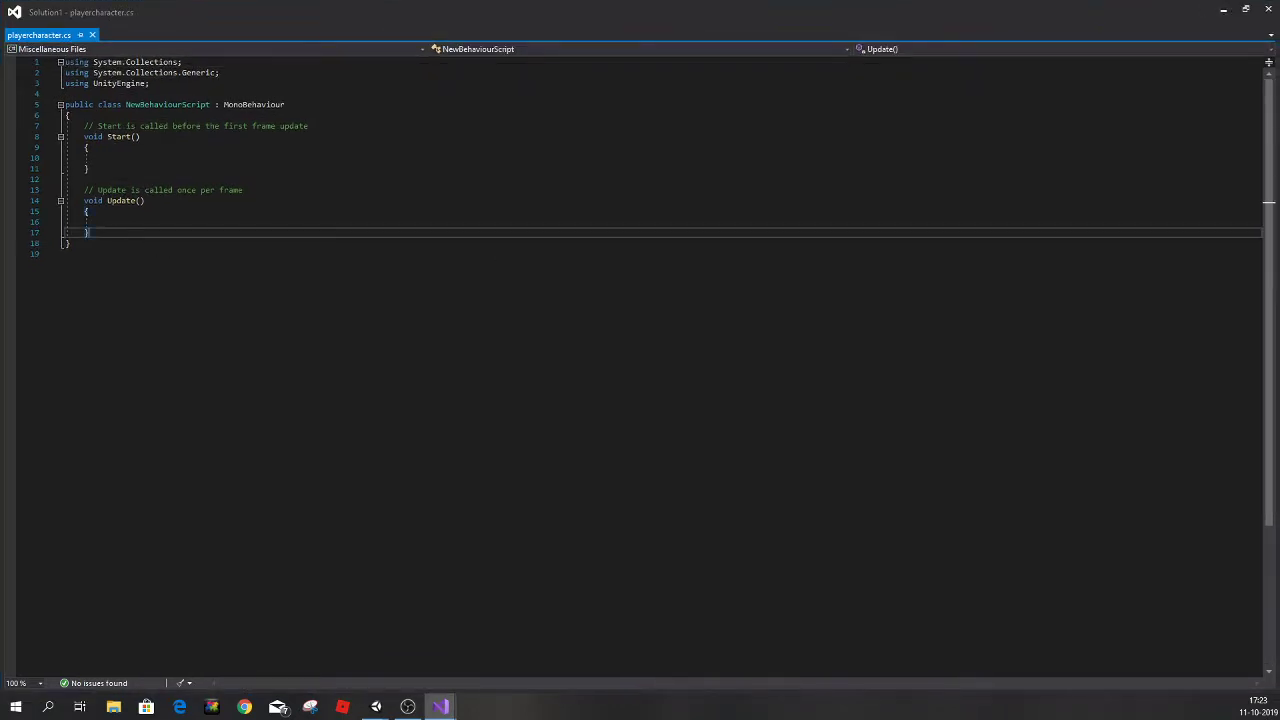
{"action": "left_click_drag", "start_coordinate": [90, 232], "coordinate": [84, 126]}
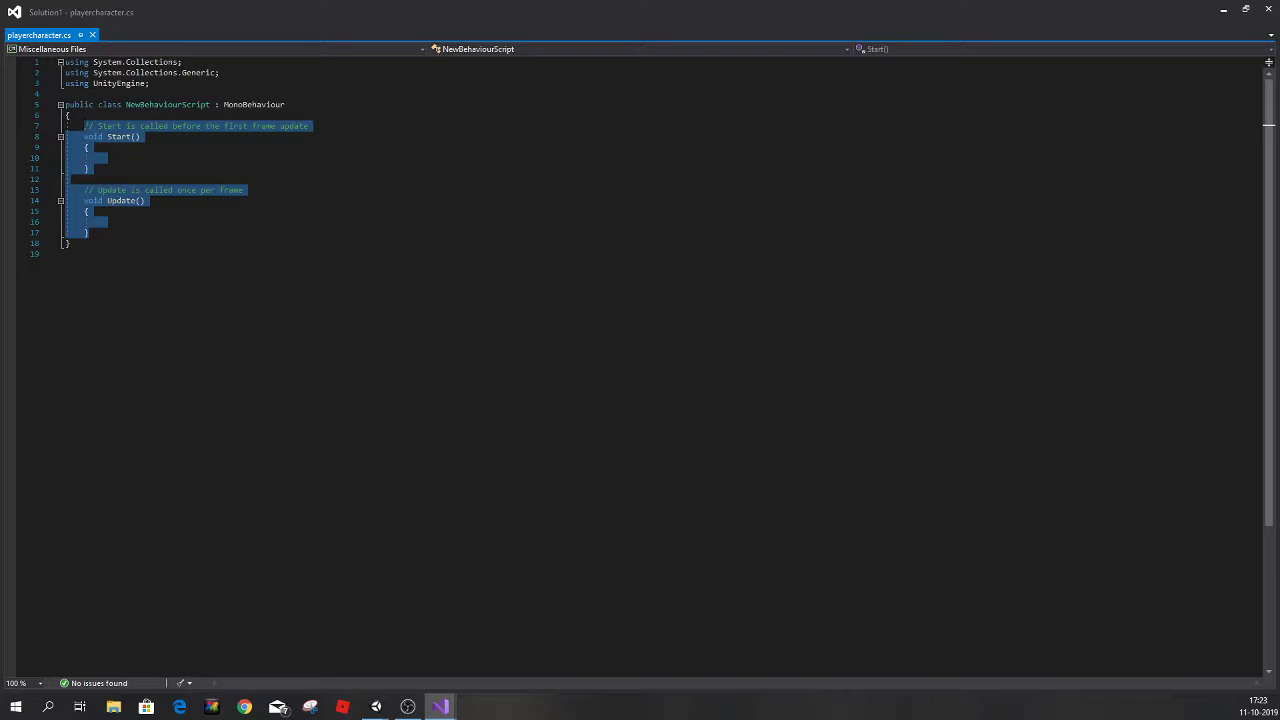
{"action": "left_click_drag", "start_coordinate": [84, 179], "coordinate": [84, 126]}
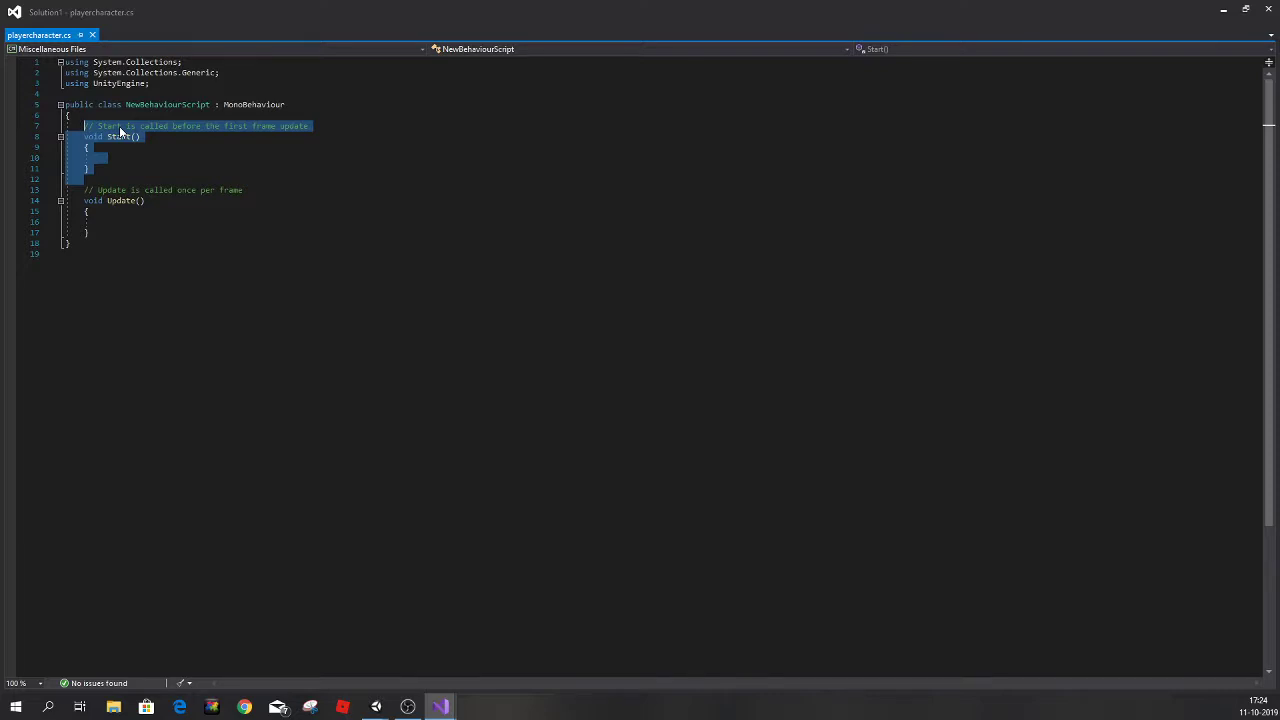
{"action": "type", "text": "public Game"}
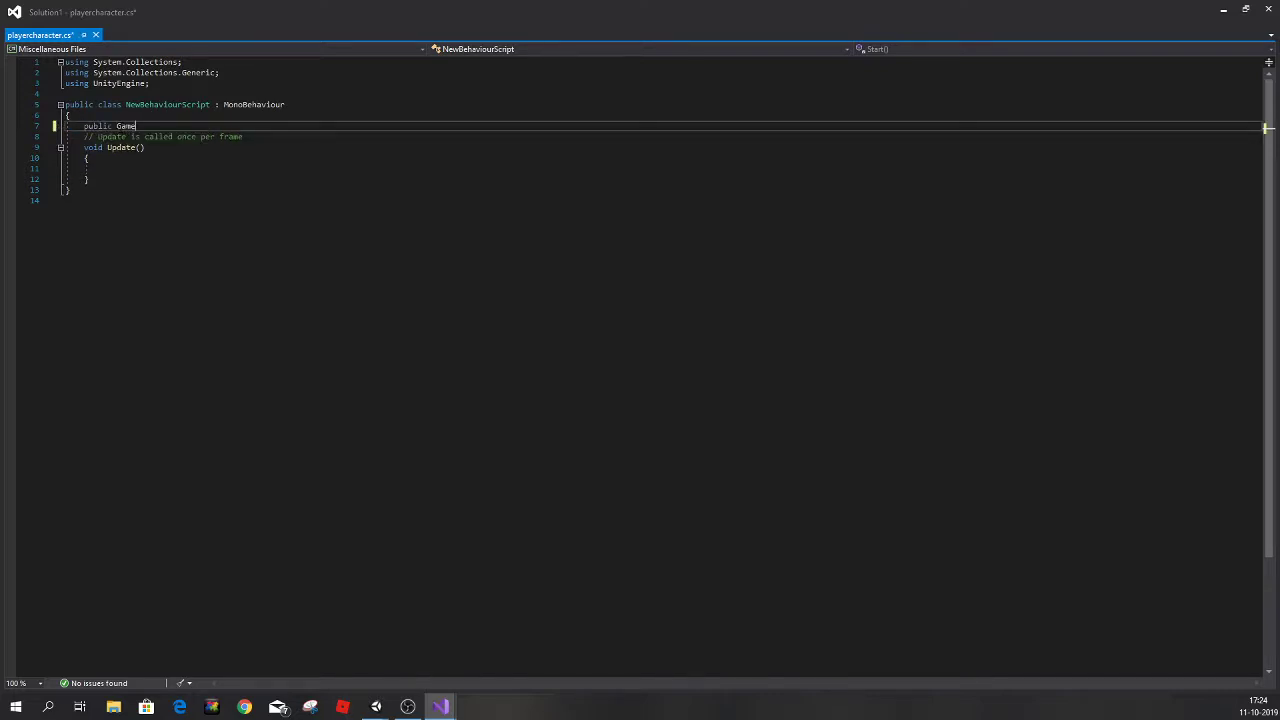
{"action": "type", "text": "Object"}
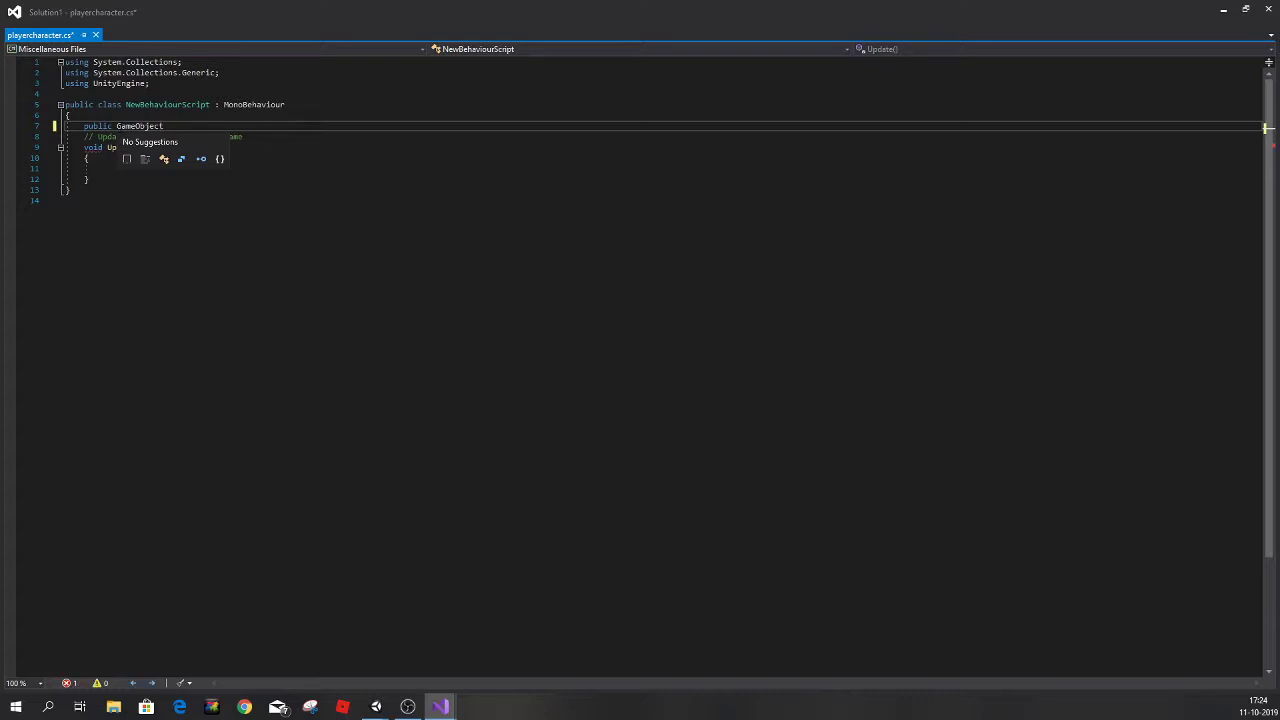
{"action": "type", "text": "[]"}
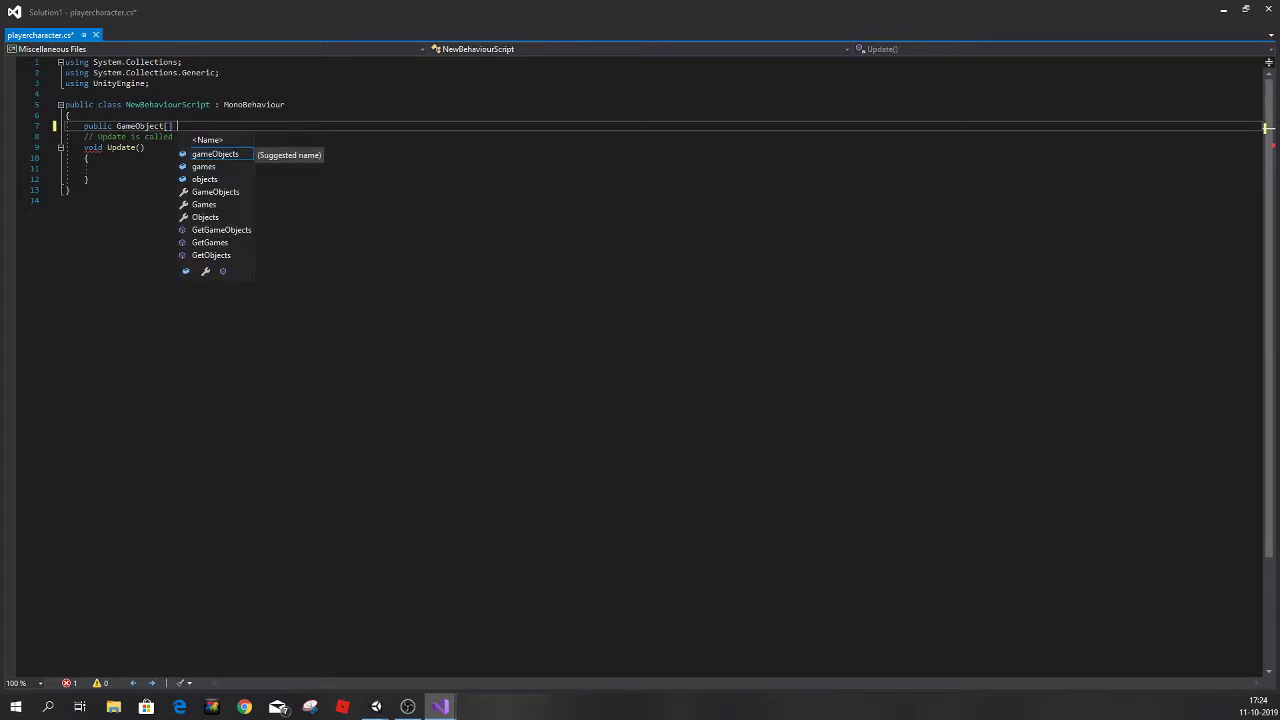
{"action": "type", "text": " projec"}
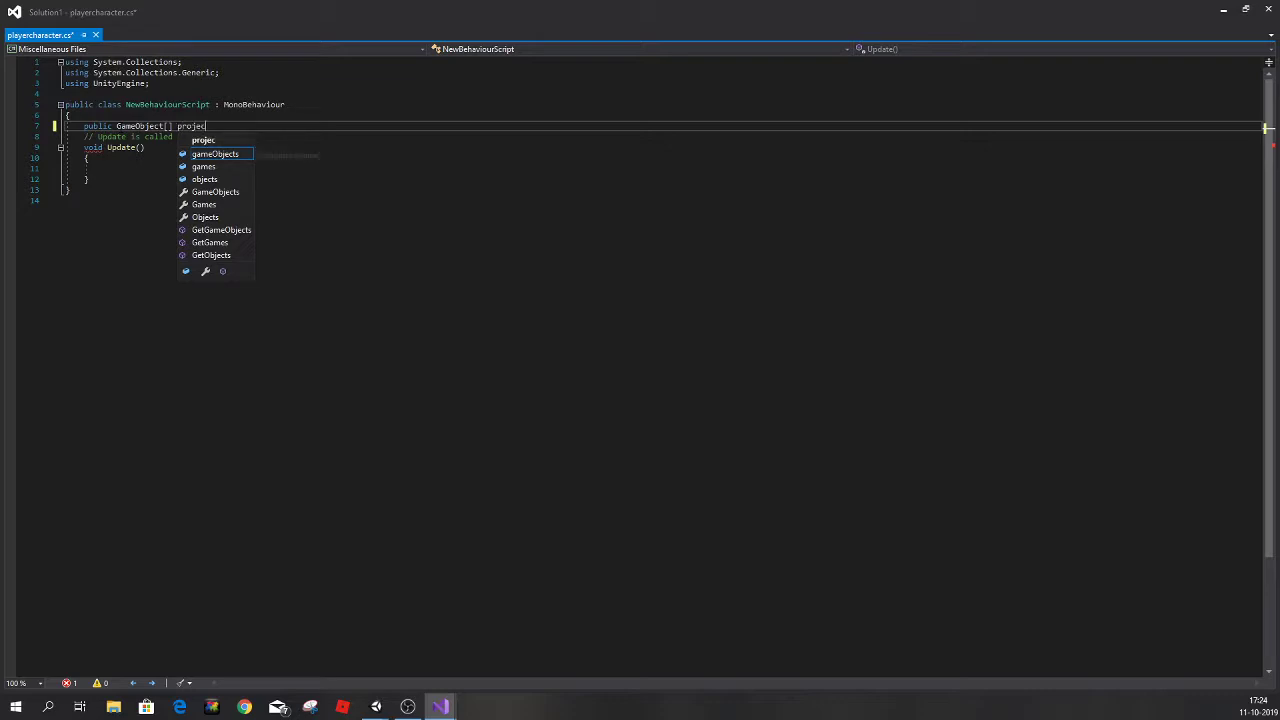
{"action": "type", "text": "tiles"}
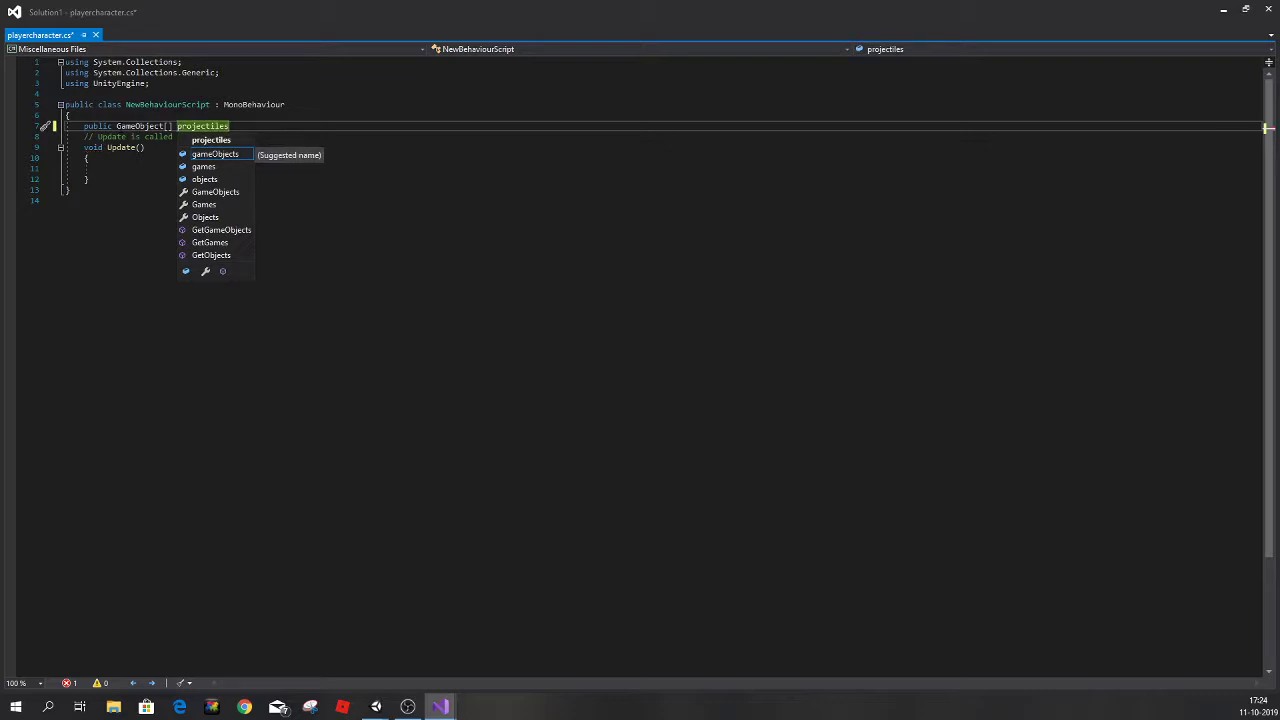
{"action": "type", "text": ";"}
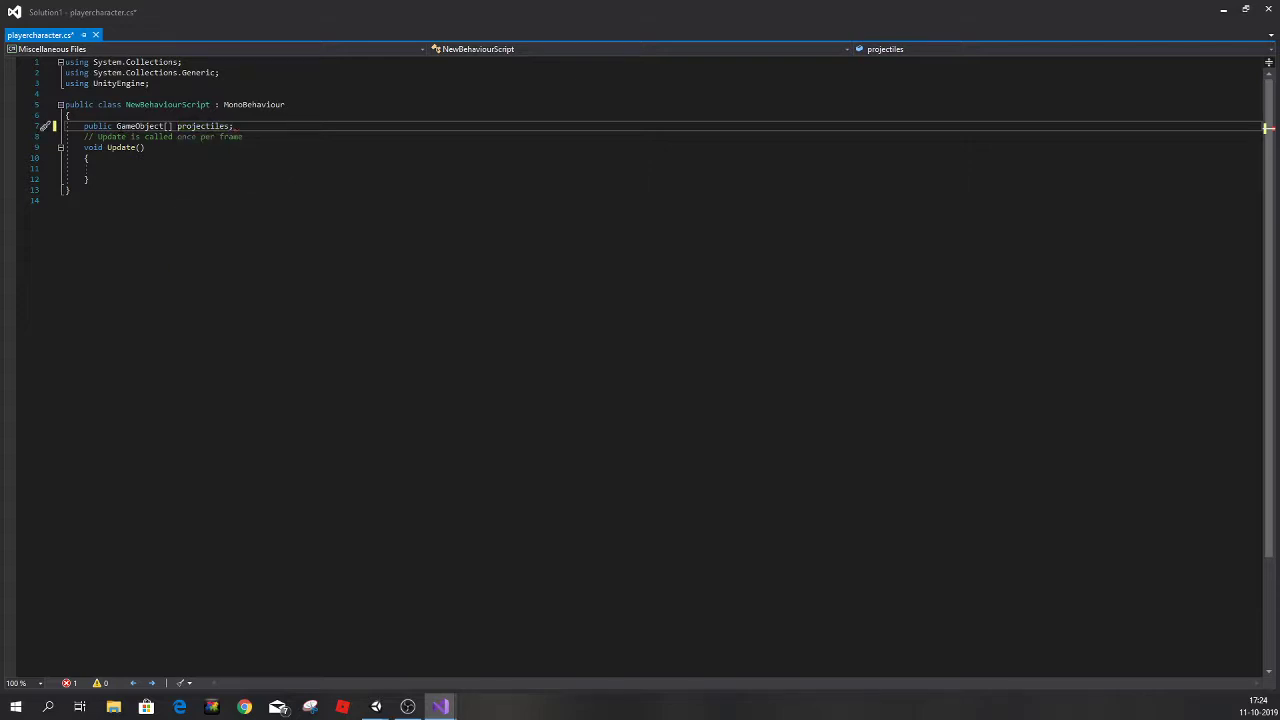
Delete the comment above the Update method.
{"action": "left_click", "coordinate": [233, 136]}
{"action": "key", "text": "BackSpace"}
{"action": "key", "text": "BackSpace"}
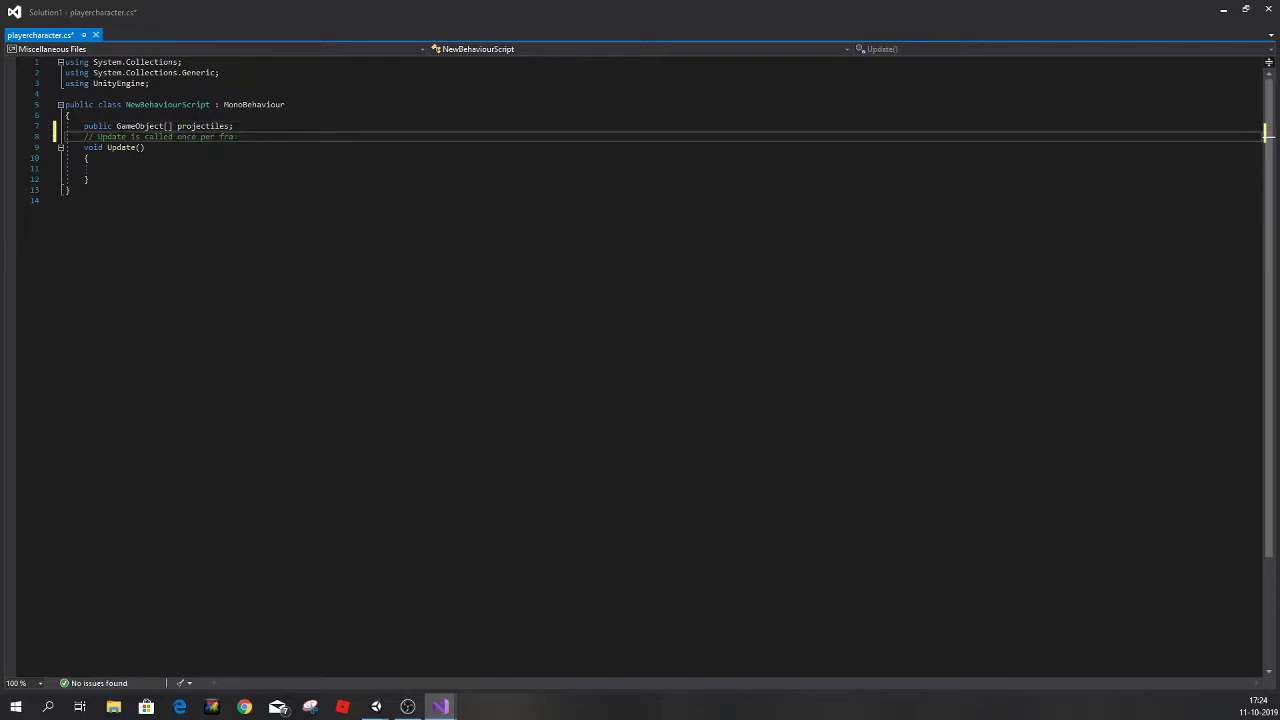
{"action": "key", "text": "BackSpace"}
{"action": "key", "text": "BackSpace"}
{"action": "key", "text": "BackSpace"}
{"action": "key", "text": "BackSpace"}
{"action": "key", "text": "BackSpace"}
{"action": "key", "text": "BackSpace"}
{"action": "key", "text": "Down"}
Inside Update, write if (Input.GetKeyDown(KeyCode.A)) followed by an empty brace block.
{"action": "key", "text": "Down"}
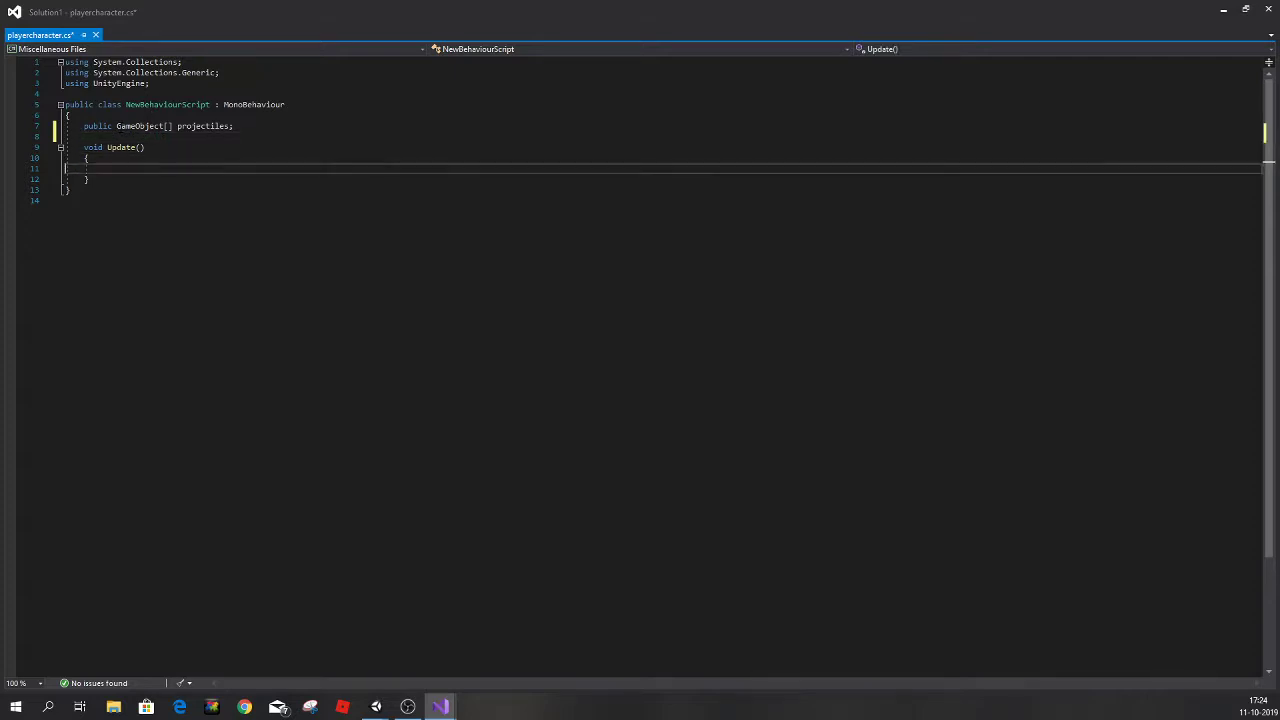
{"action": "key", "text": "Down"}
{"action": "type", "text": "if"}
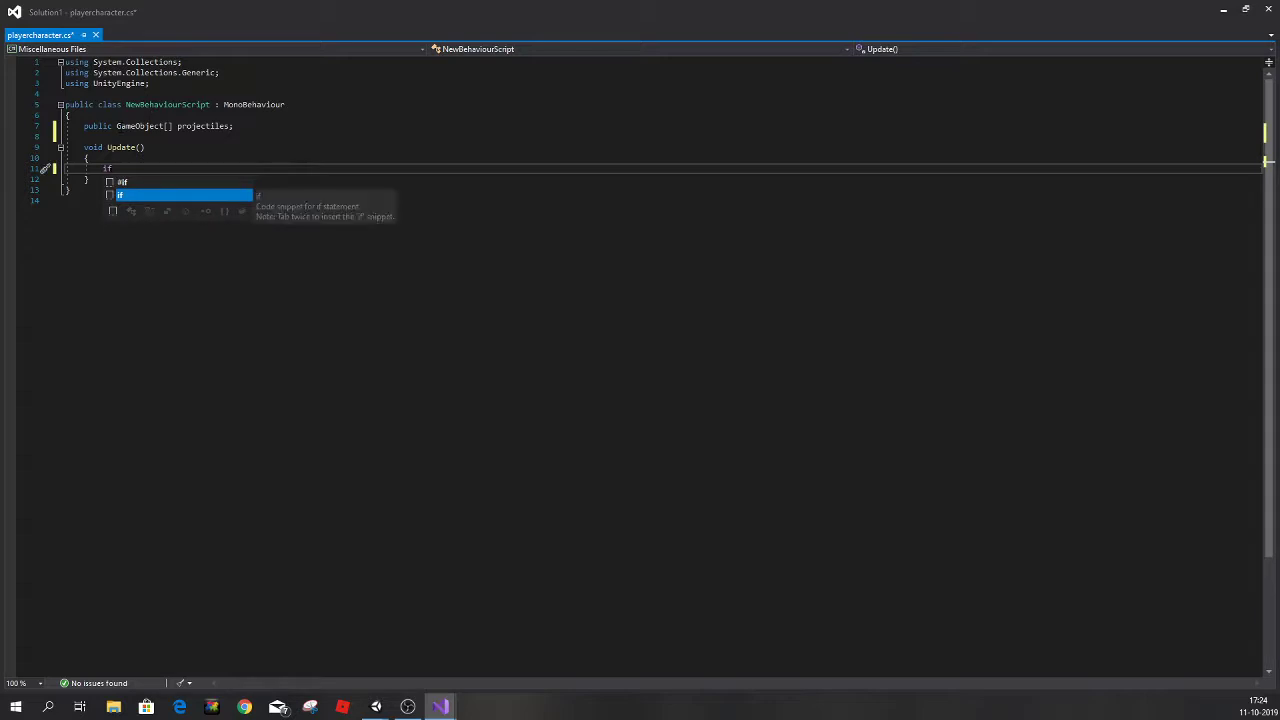
{"action": "type", "text": "("}
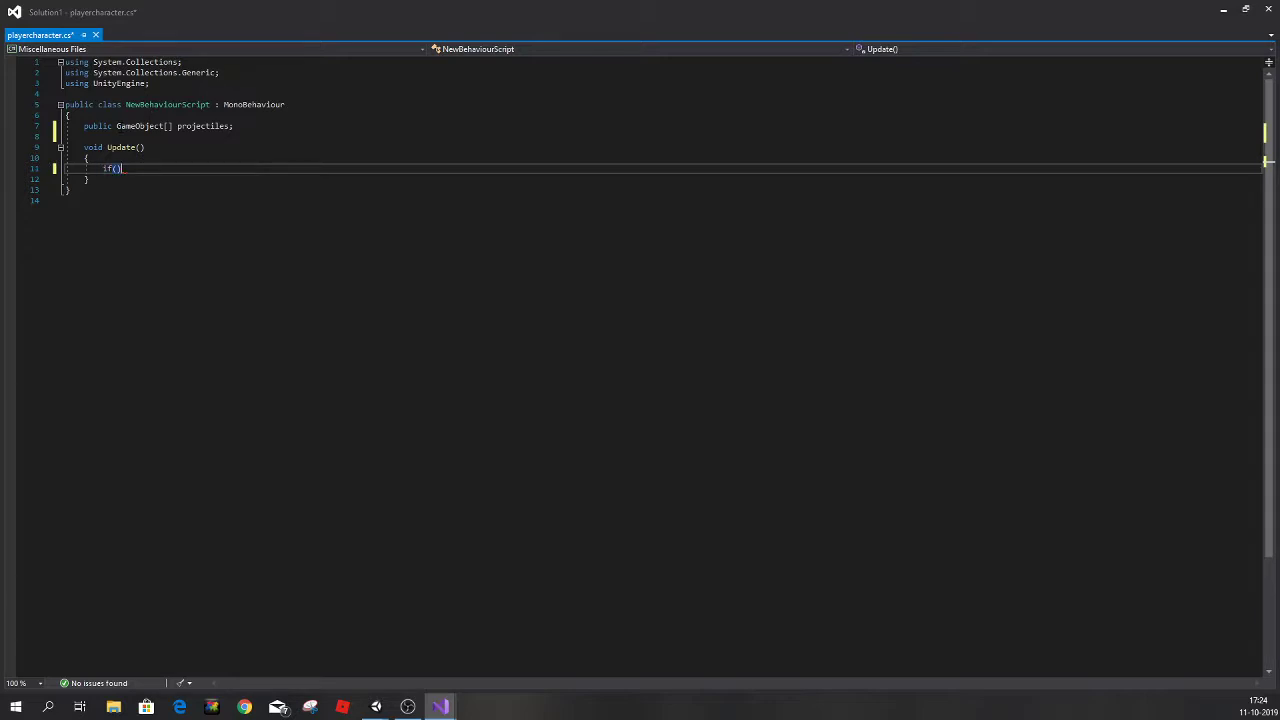
{"action": "type", "text": ")"}
{"action": "key", "text": "Left"}
{"action": "type", "text": "Input"}
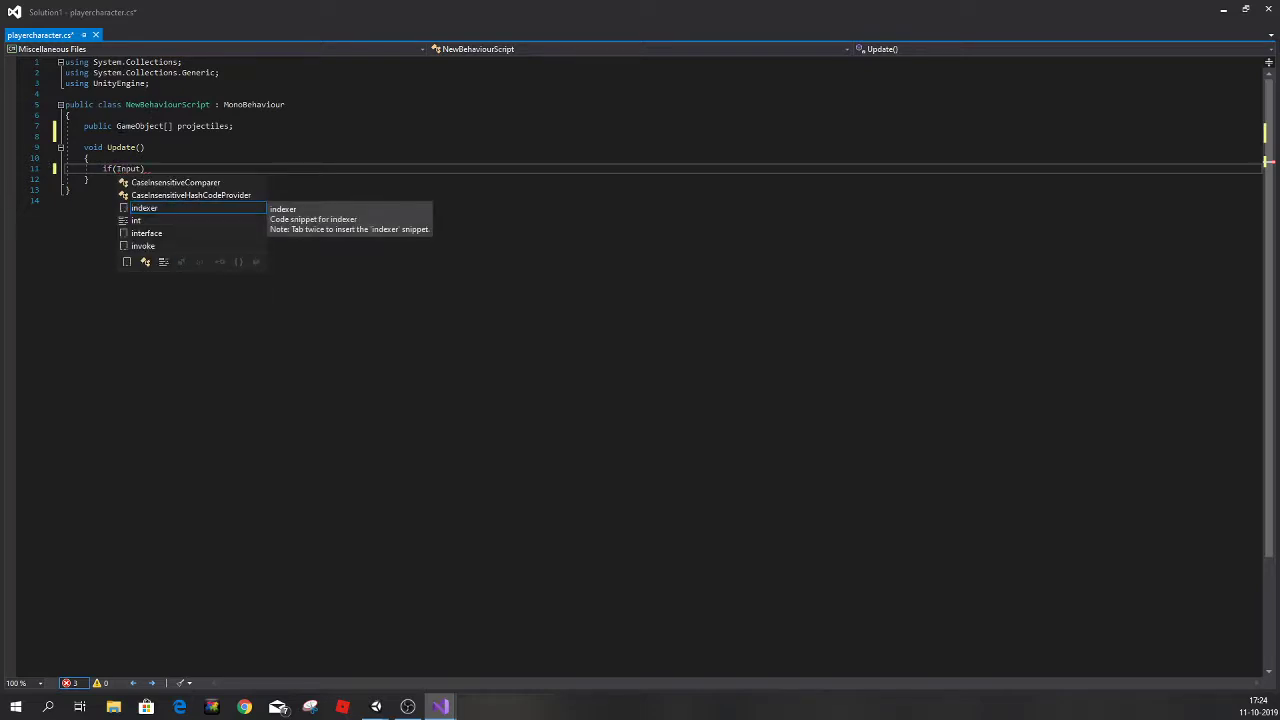
{"action": "type", "text": "."}
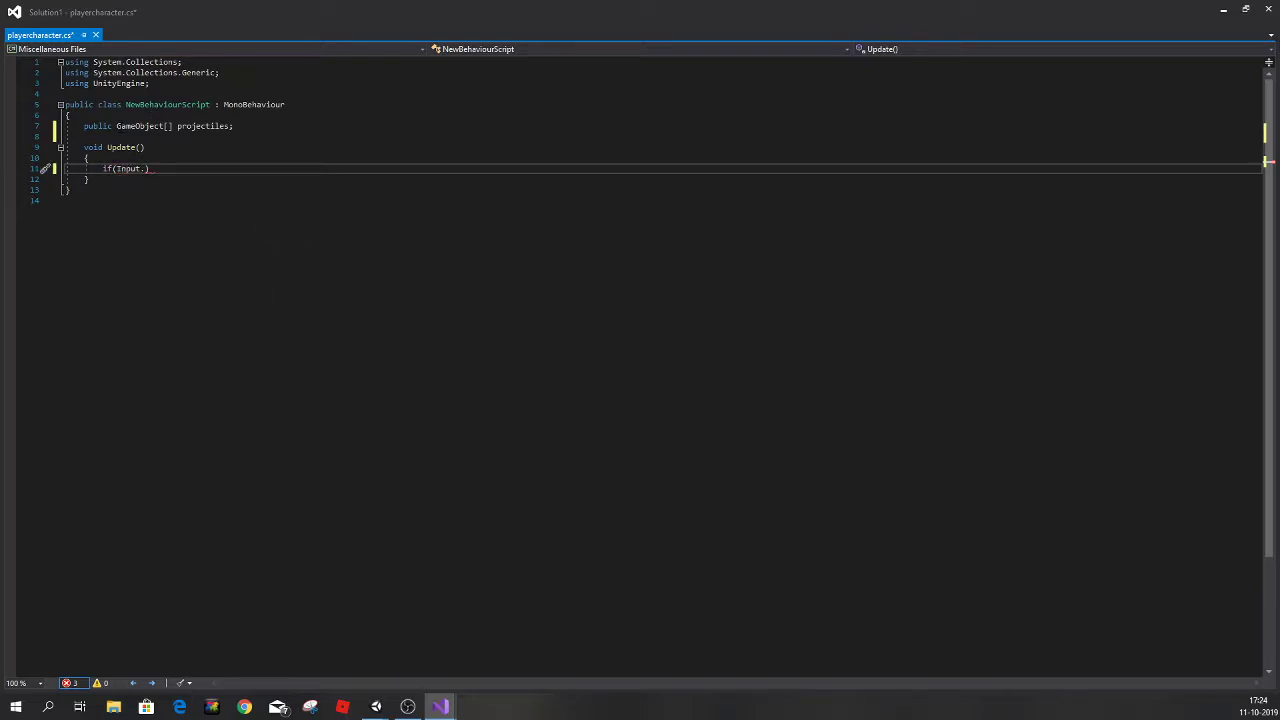
{"action": "type", "text": "Get"}
{"action": "type", "text": "Key"}
{"action": "type", "text": "Down"}
{"action": "type", "text": "("}
{"action": "type", "text": "Key"}
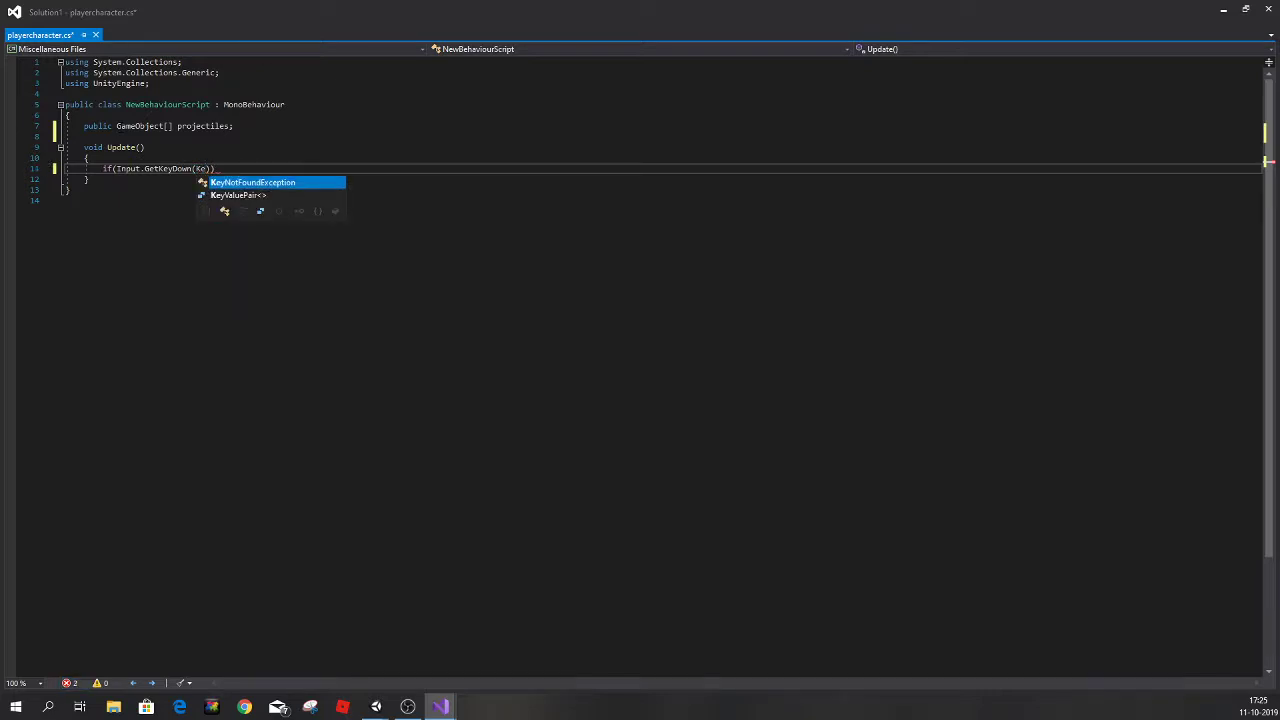
{"action": "type", "text": "C"}
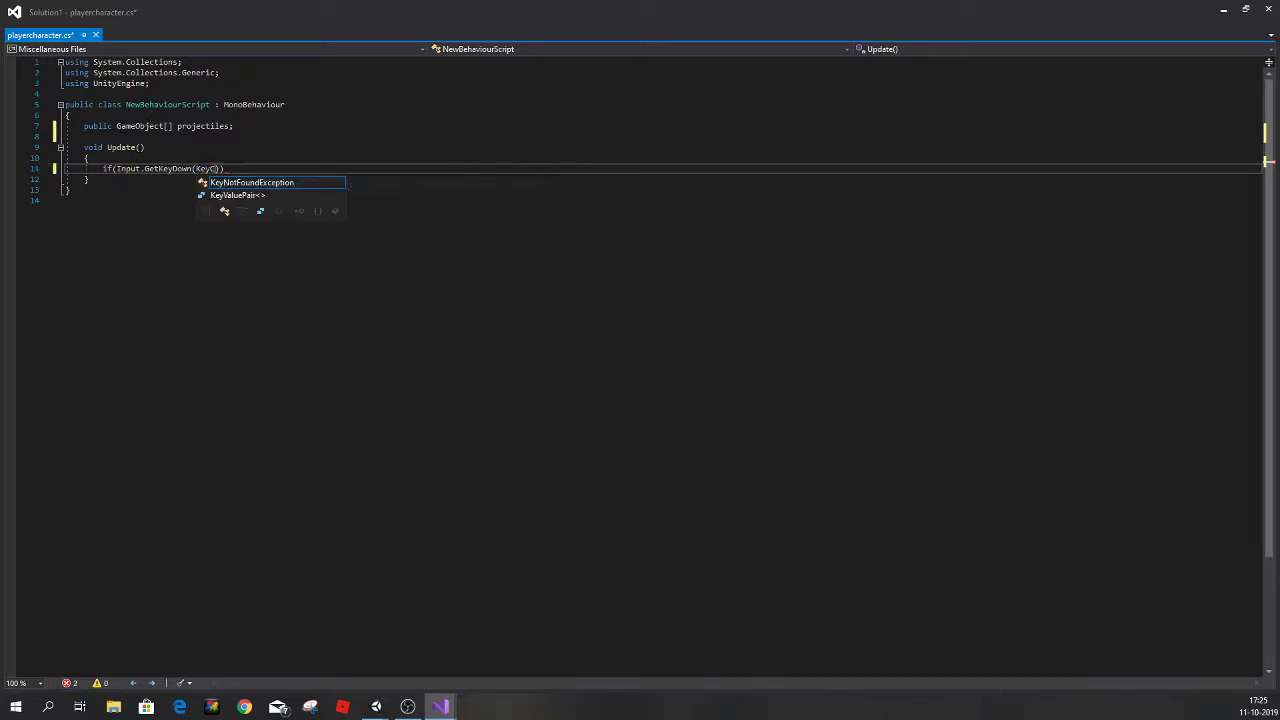
{"action": "type", "text": "ode."}
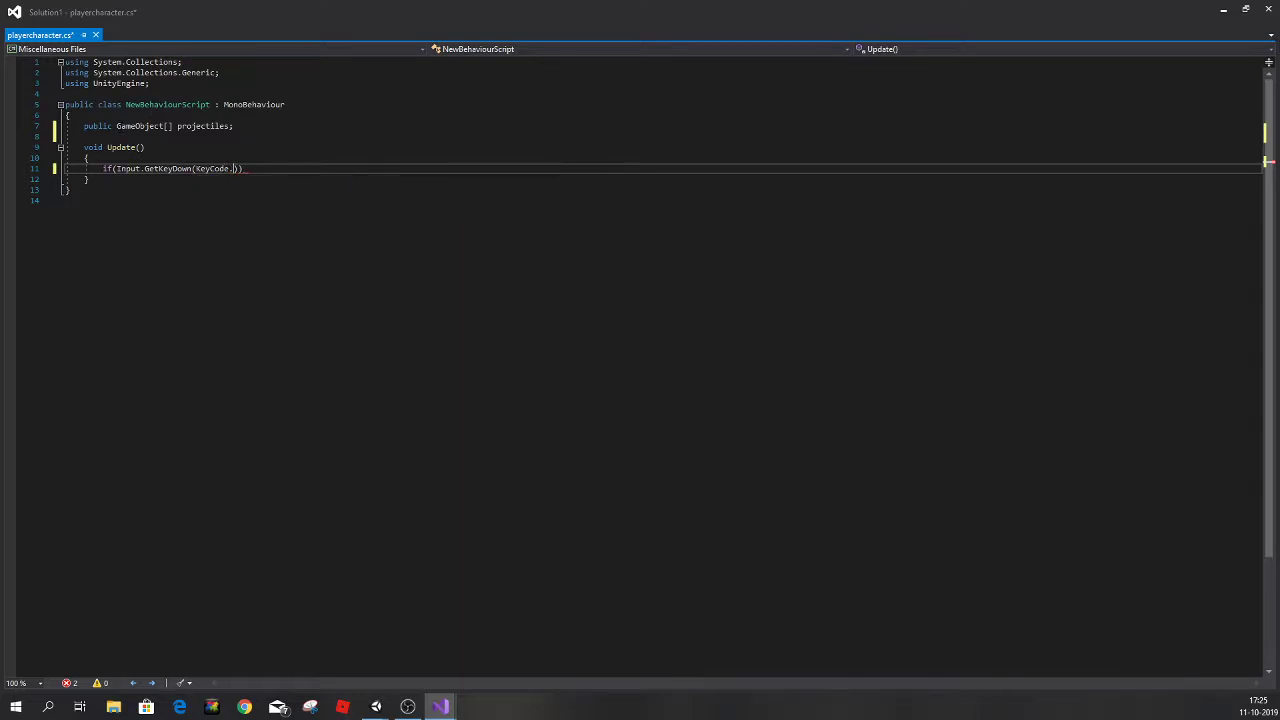
{"action": "type", "text": "A"}
{"action": "type", "text": "{"}
{"action": "key", "text": "Return"}
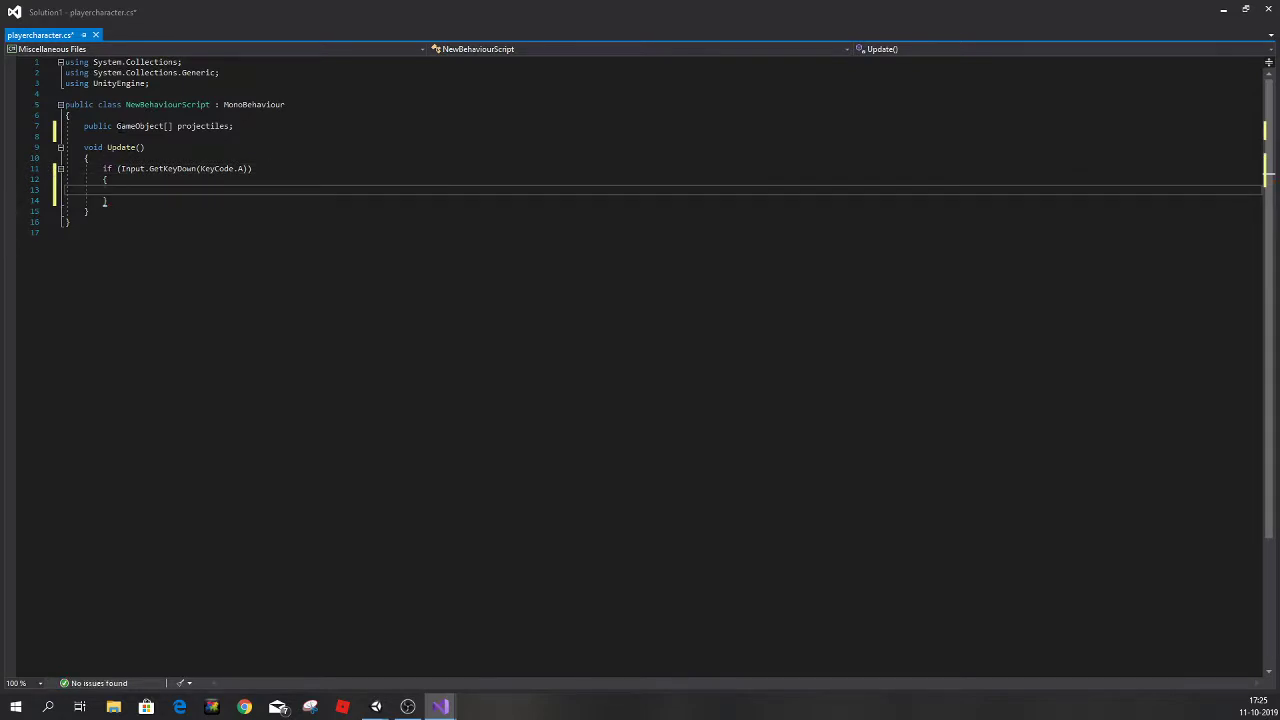
In the A-key block, type Instantiate(projectiles[0], transform.position, Quaternion.identity).
{"action": "type", "text": "Instantiate"}
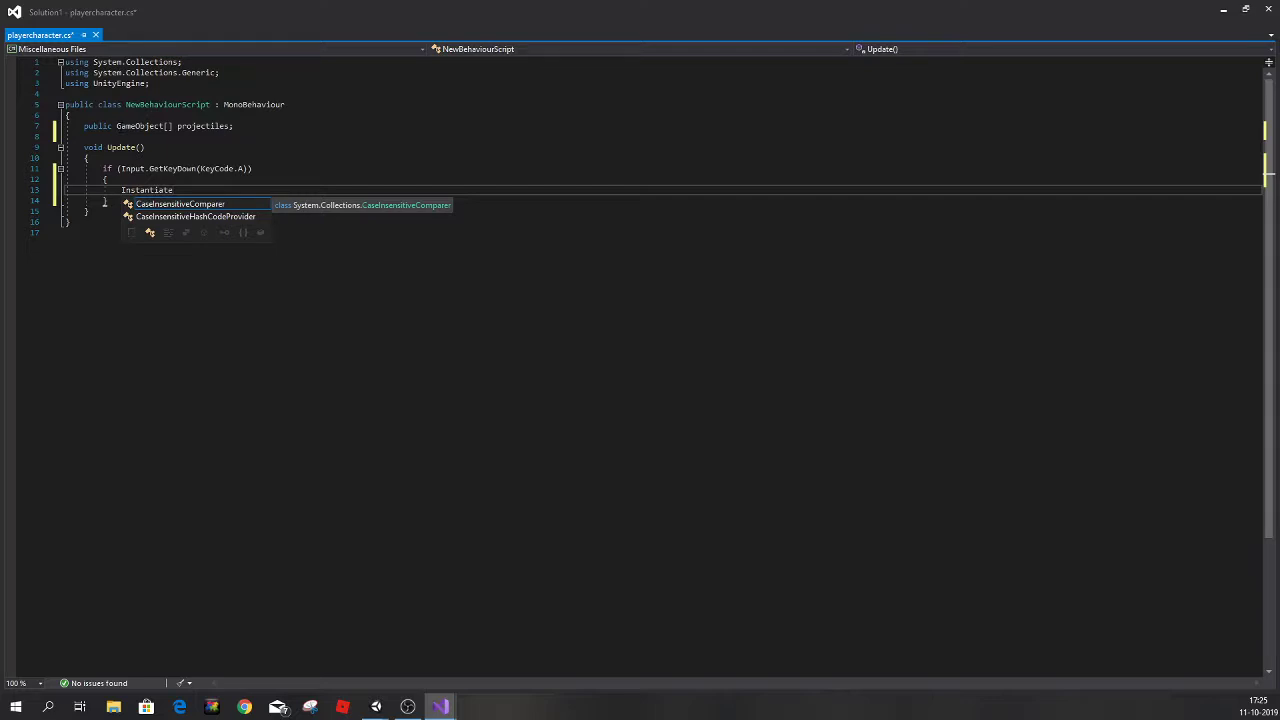
{"action": "type", "text": "("}
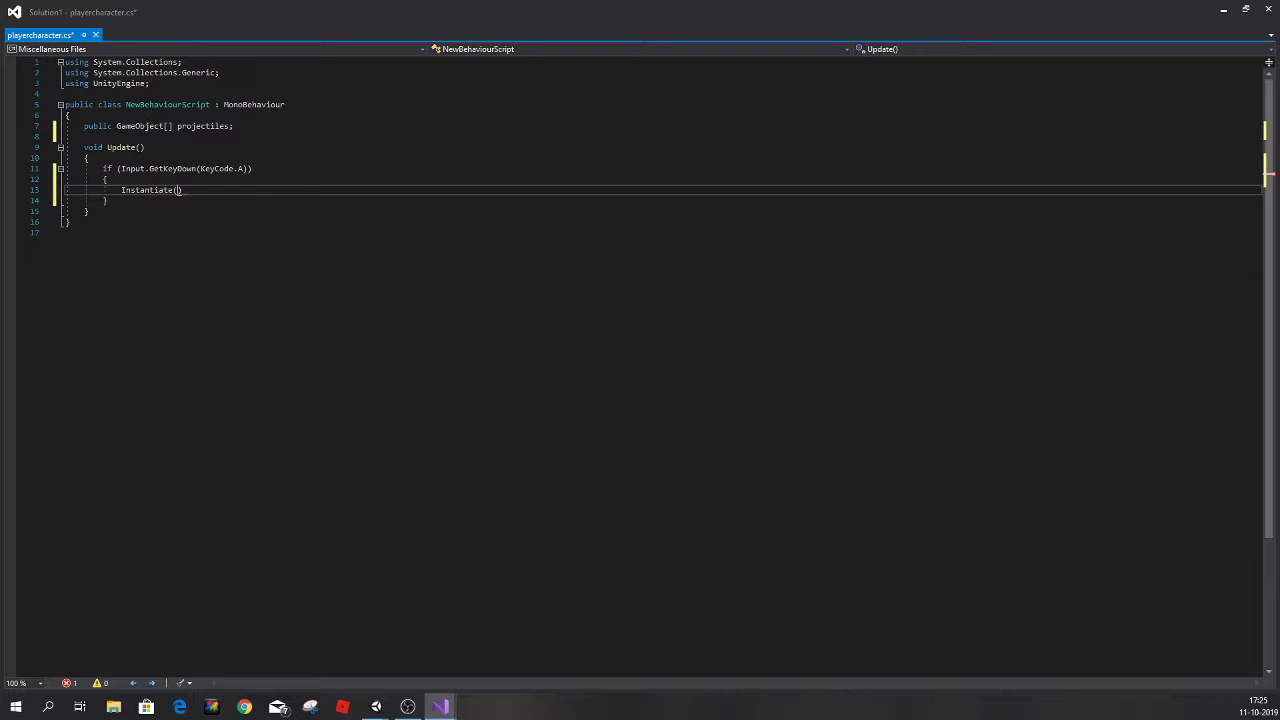
{"action": "type", "text": "projectil"}
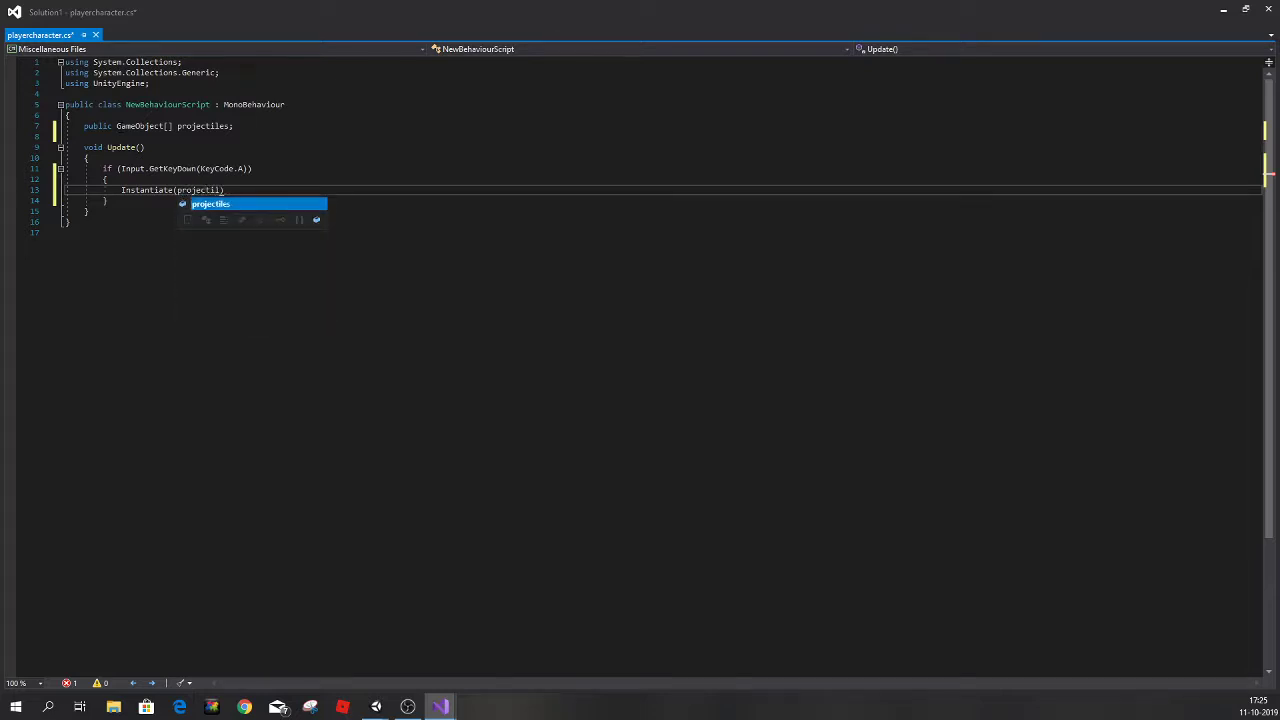
{"action": "type", "text": "es"}
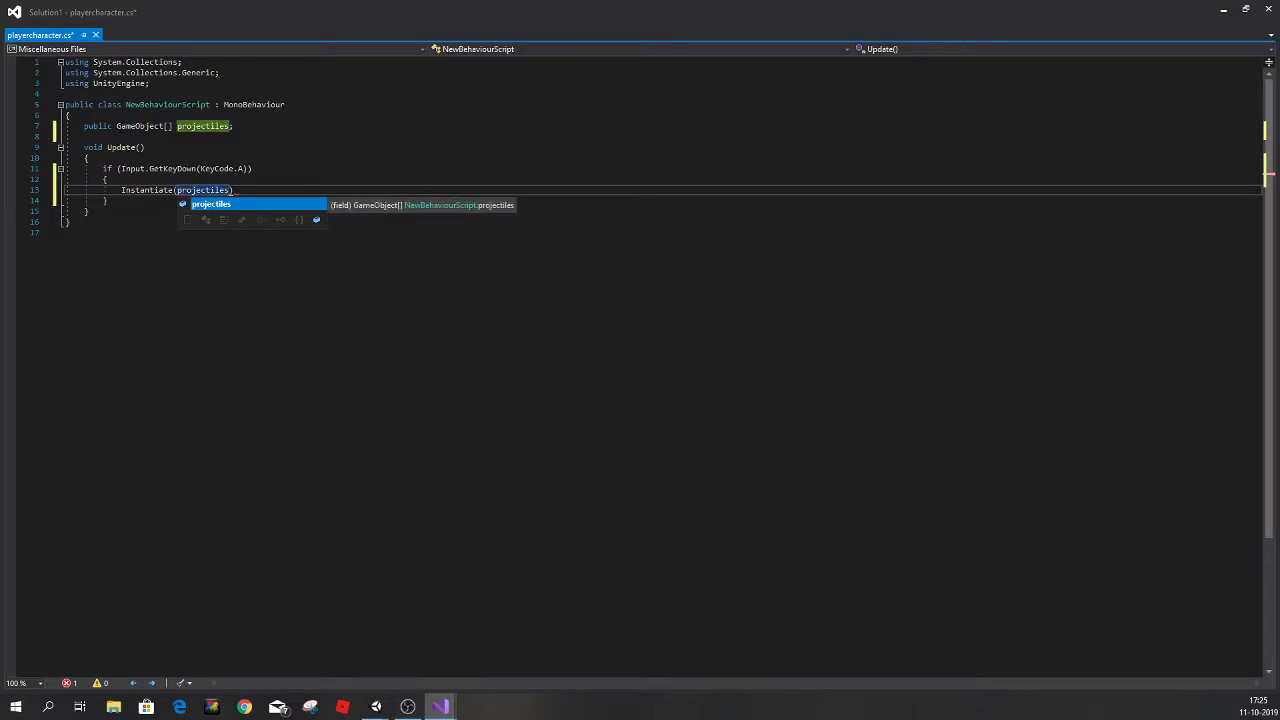
{"action": "type", "text": "["}
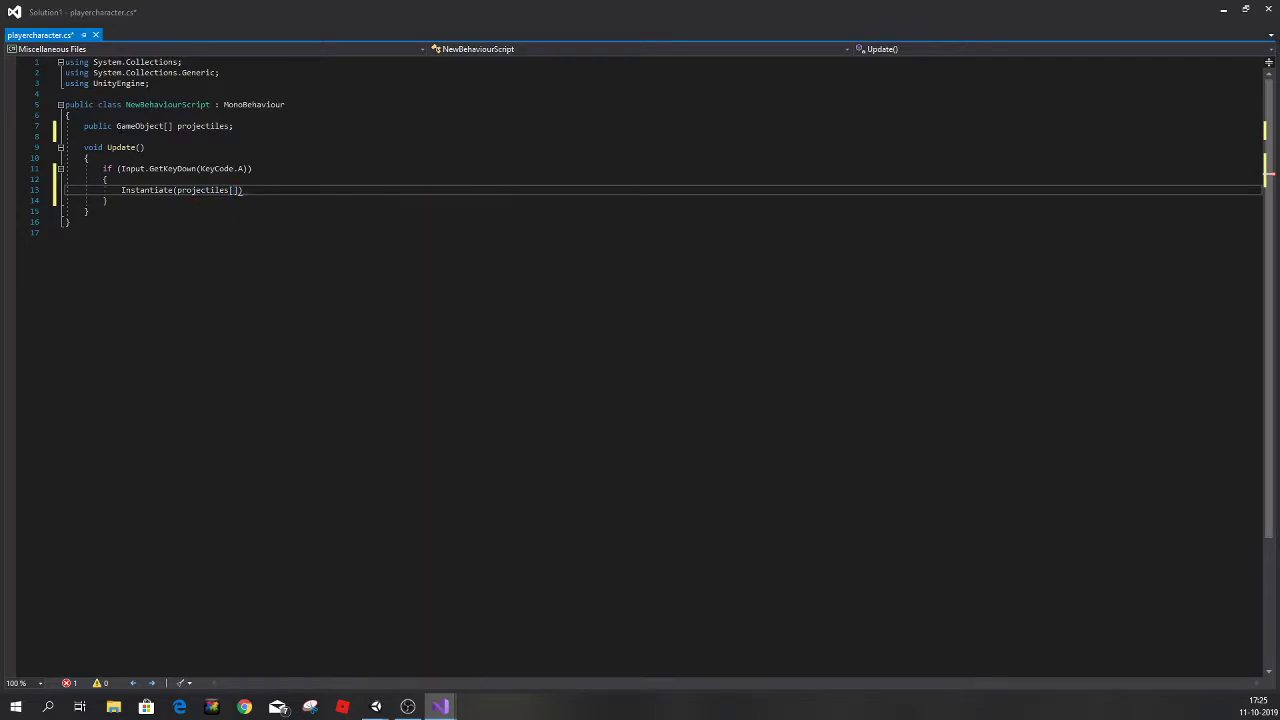
{"action": "type", "text": "0]"}
{"action": "type", "text": ", "}
{"action": "type", "text": "transf"}
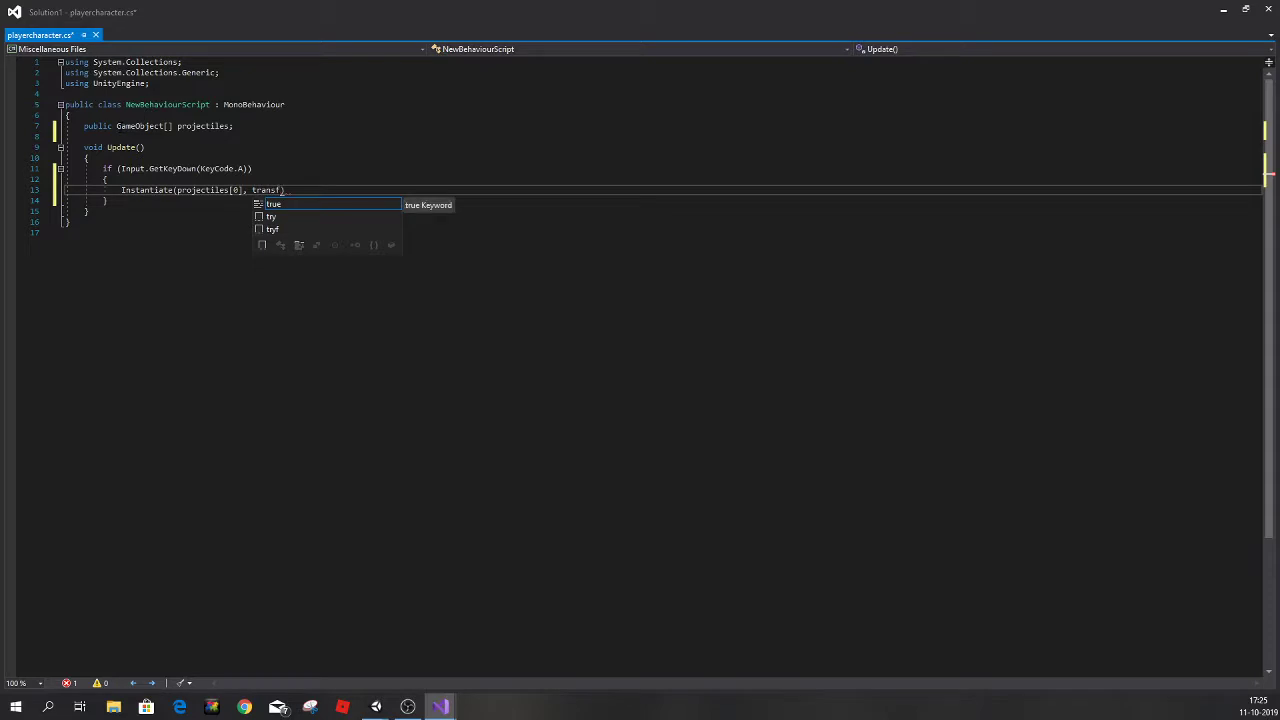
{"action": "type", "text": "orm.posi"}
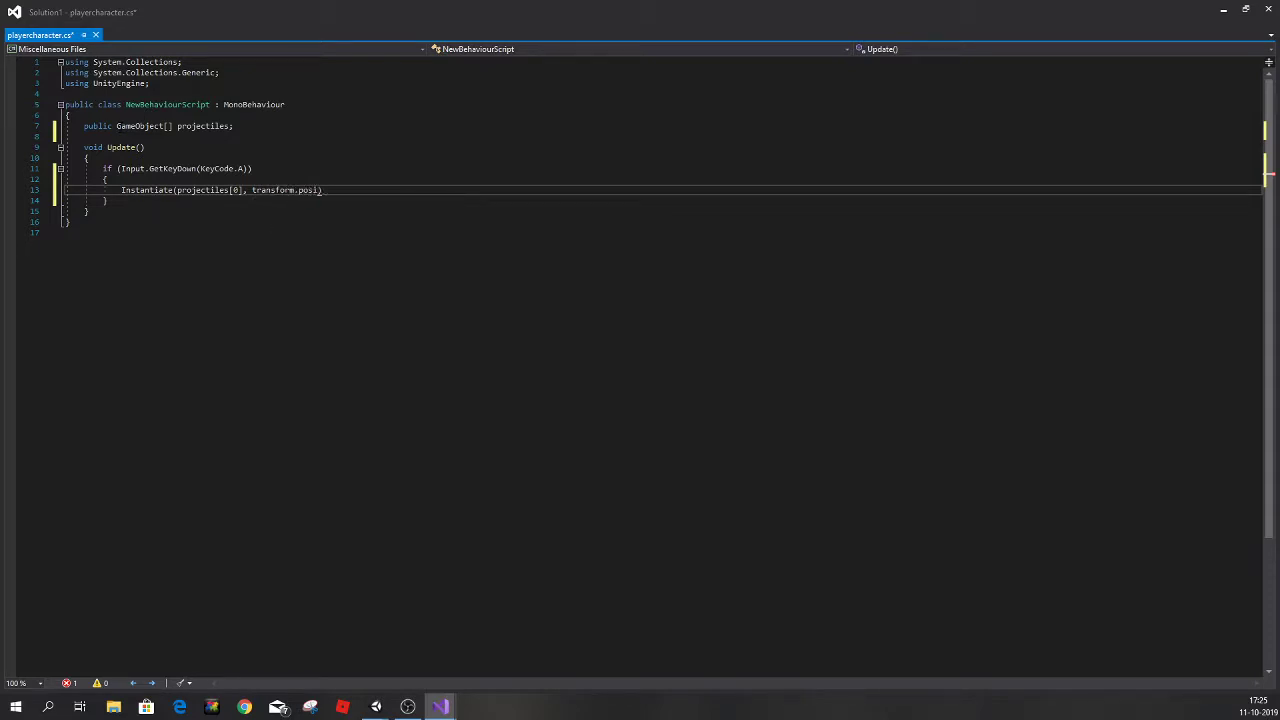
{"action": "type", "text": "tion"}
{"action": "type", "text": ","}
{"action": "type", "text": "qu"}
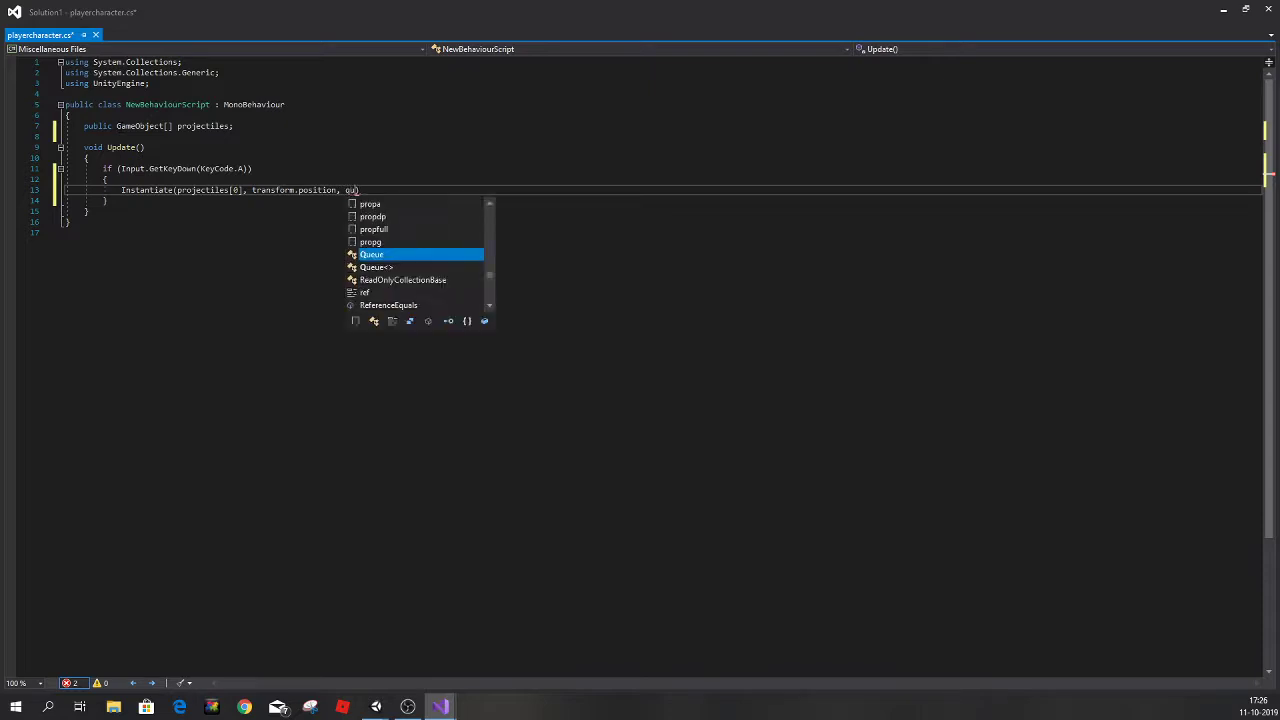
{"action": "type", "text": "aternion"}
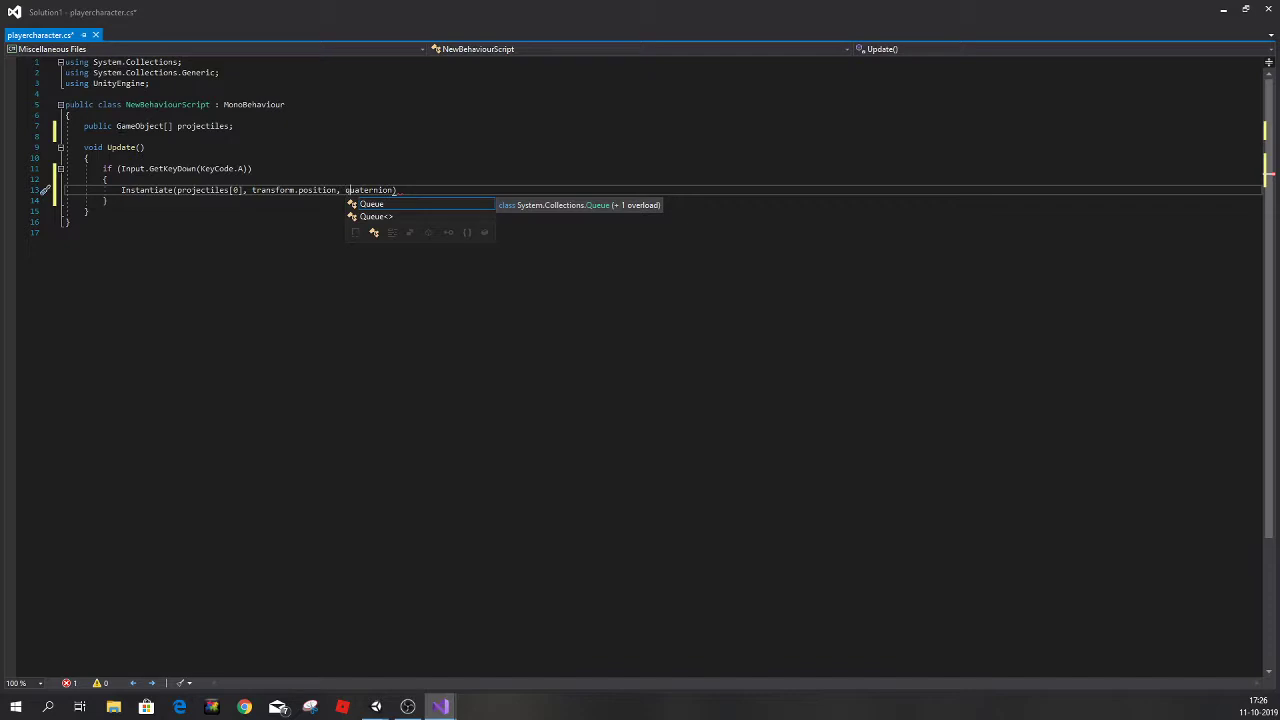
{"action": "key", "text": "Delete"}
{"action": "type", "text": "Quaternion"}
{"action": "type", "text": ".ide"}
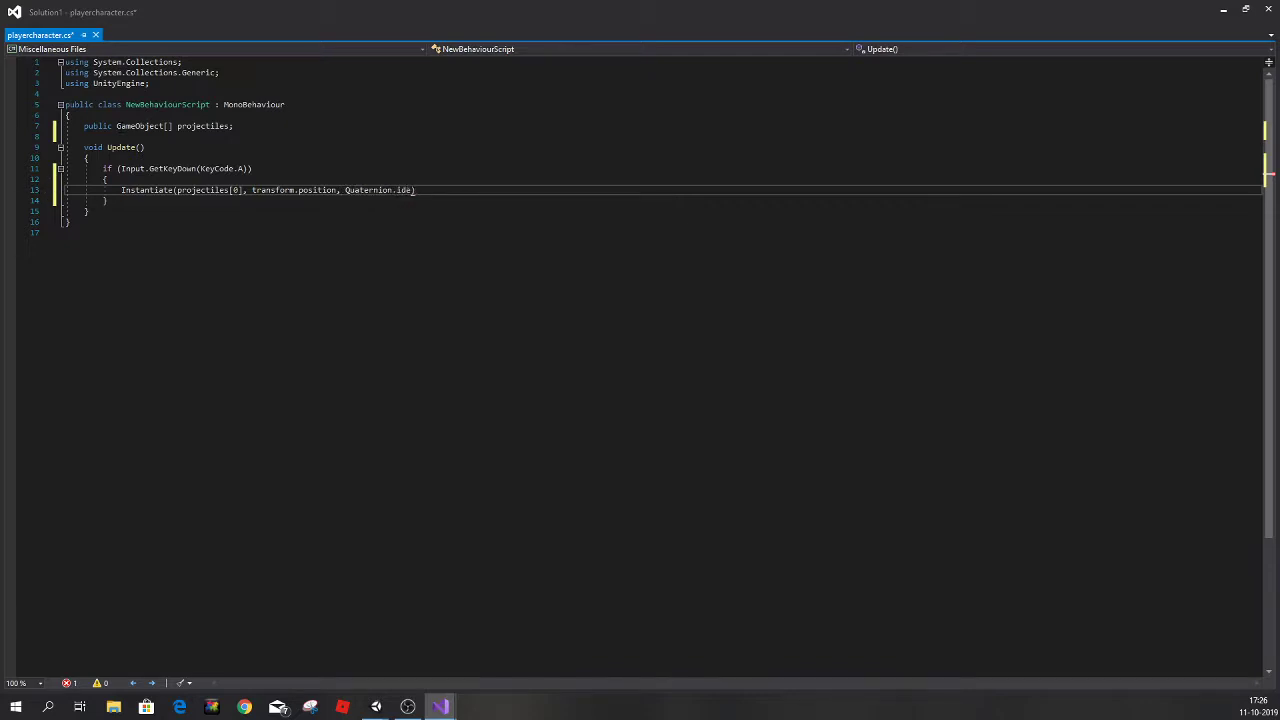
{"action": "type", "text": "ntity"}
{"action": "left_click_drag", "start_coordinate": [44, 190], "coordinate": [104, 168]}
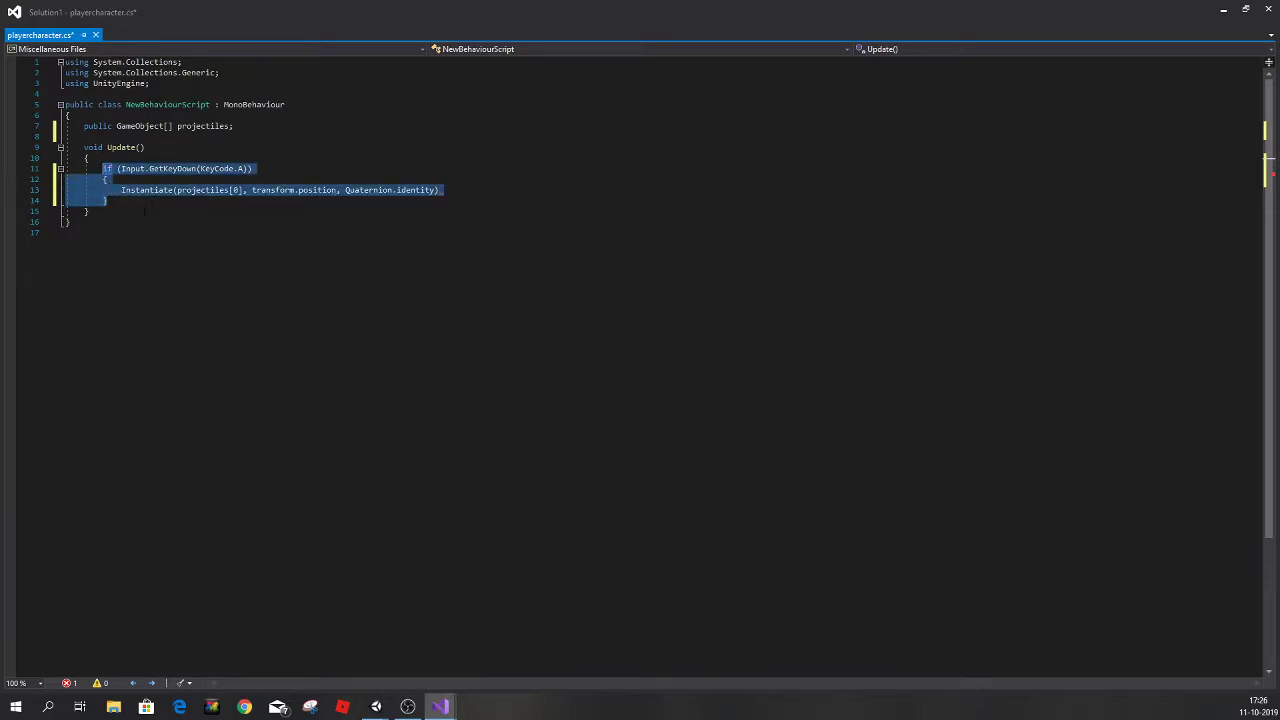
Paste a copy of the if block as an else-if for the S key spawning projectiles[1].
{"action": "left_click", "coordinate": [145, 202]}
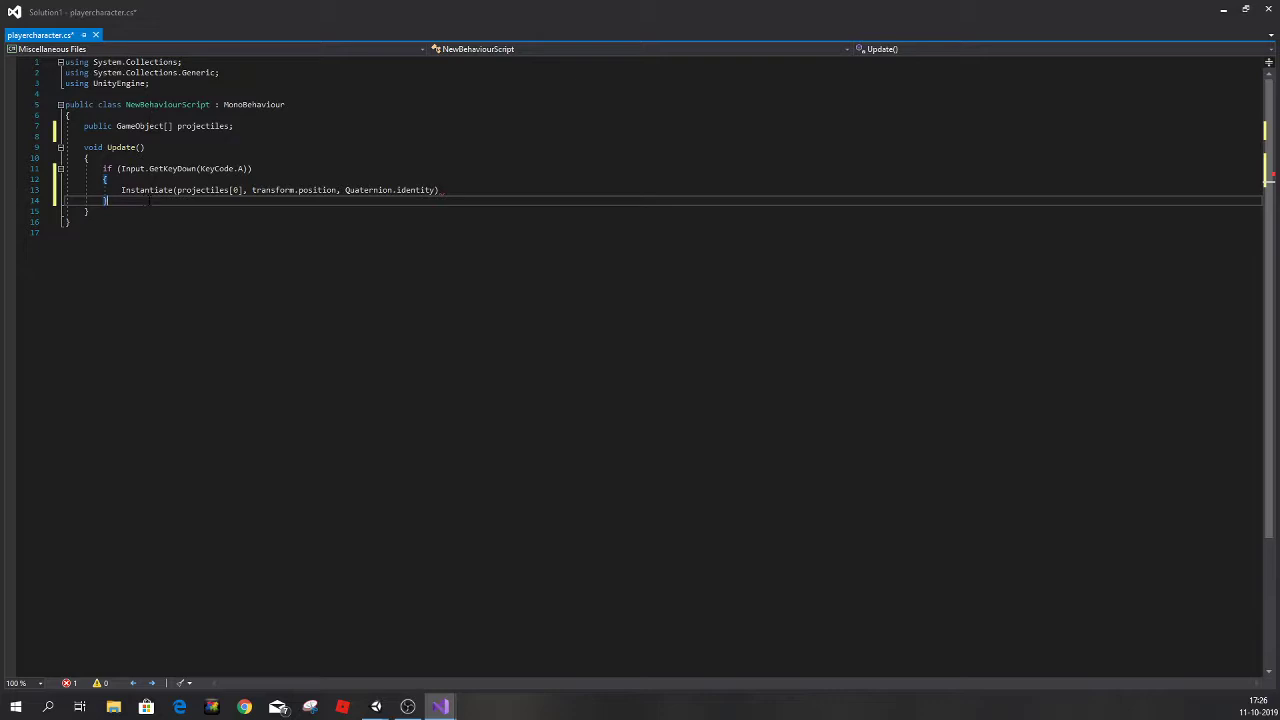
{"action": "key", "text": "Return"}
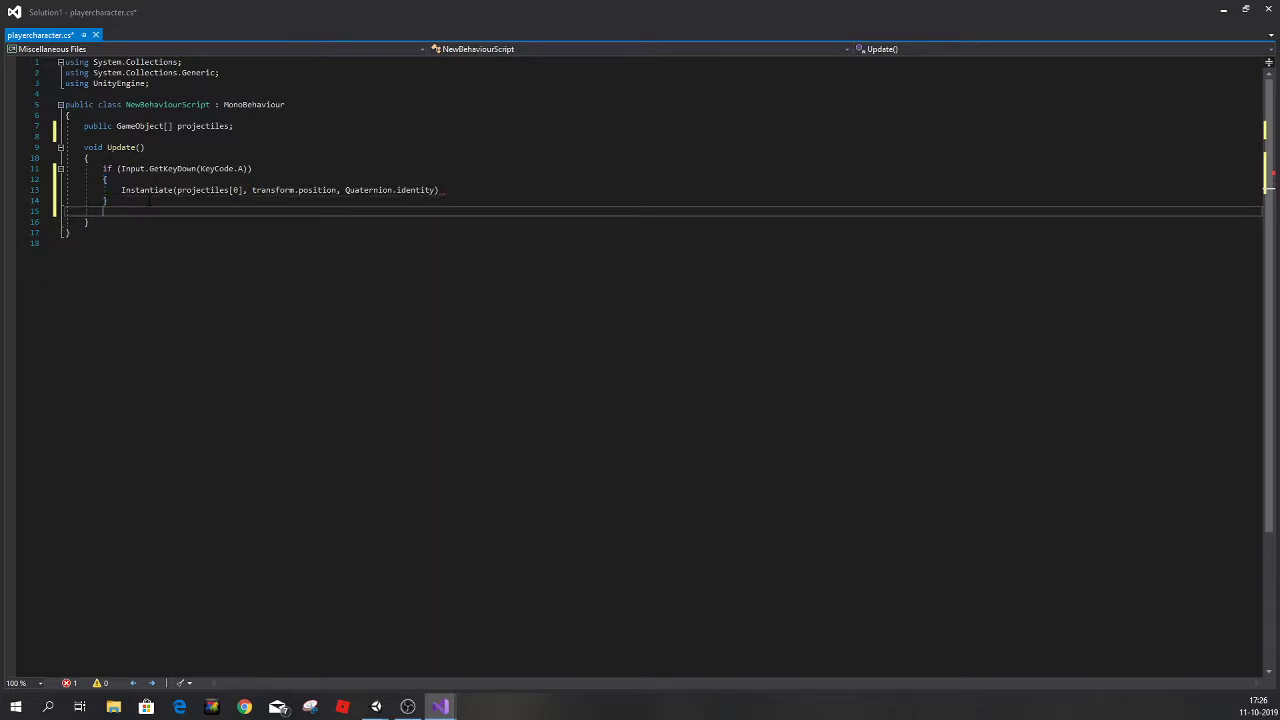
{"action": "type", "text": "if (Input.GetKeyDown(KeyCode.A))         {             Instantiate(projectiles[0], transform.position, Quaternion.identity)         }"}
{"action": "left_click", "coordinate": [102, 211]}
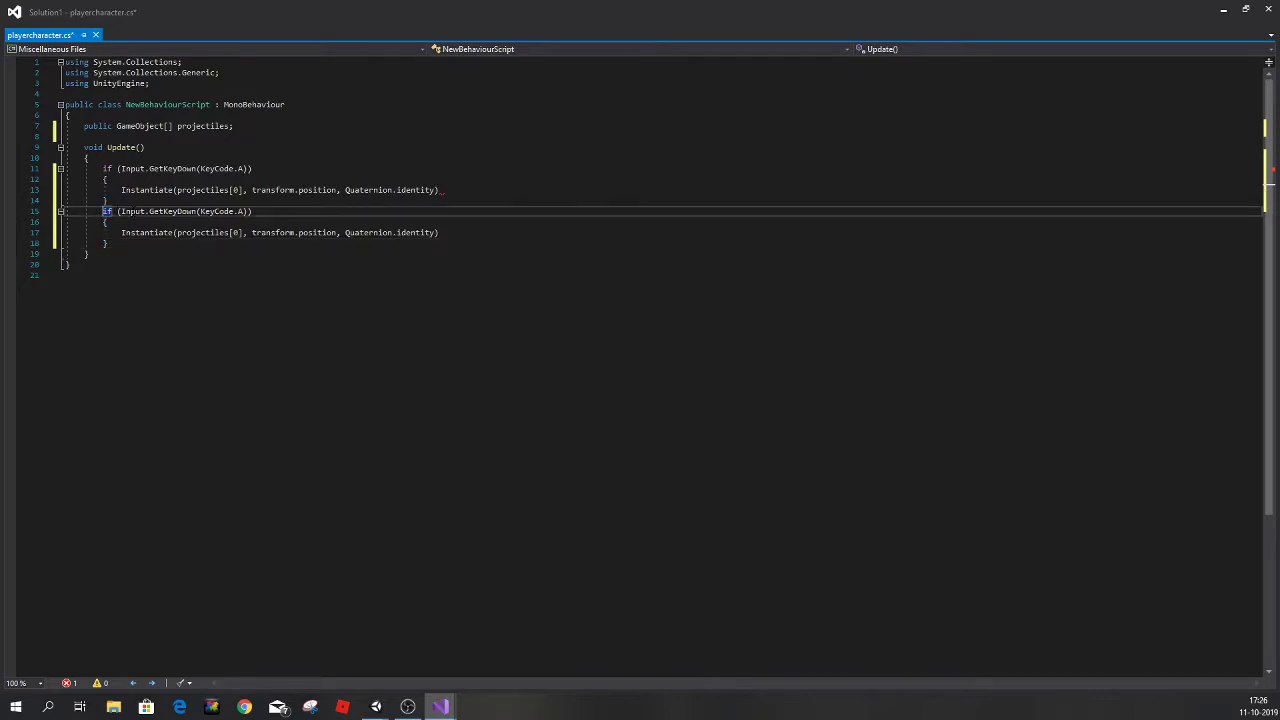
{"action": "type", "text": "else"}
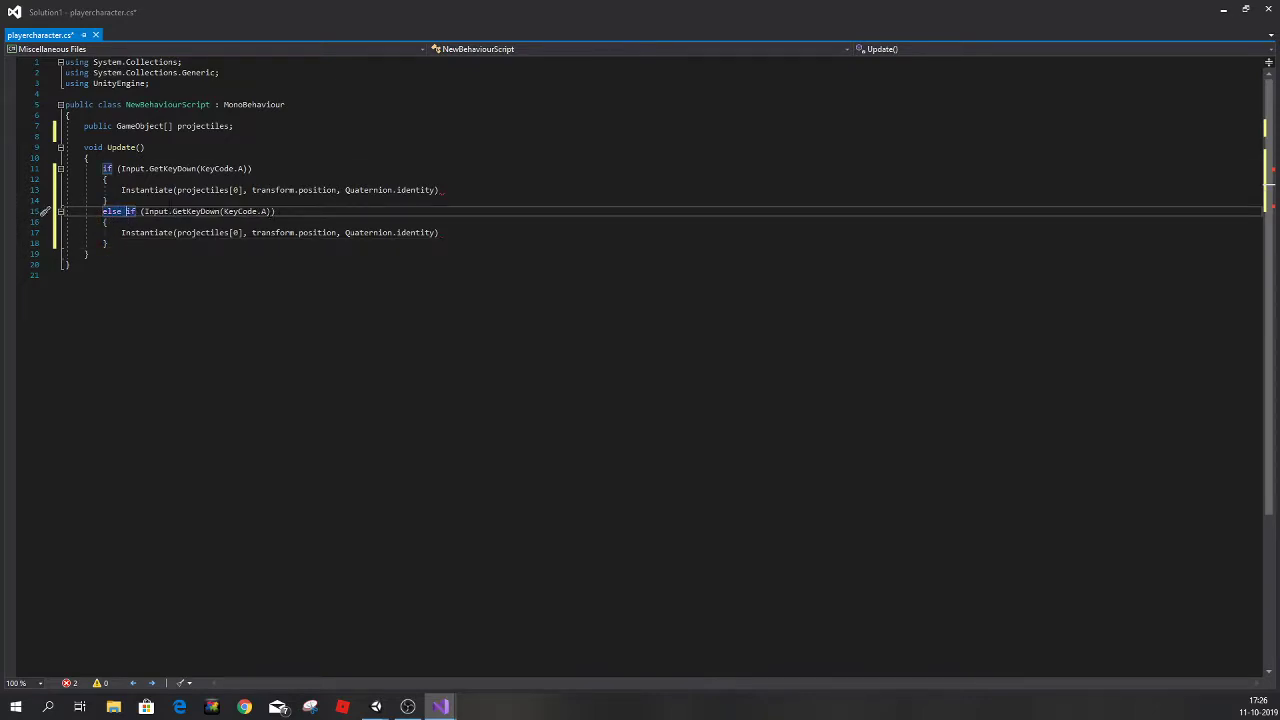
{"action": "key", "text": "End"}
{"action": "key", "text": "Left"}
{"action": "key", "text": "BackSpace"}
{"action": "left_click", "coordinate": [237, 232]}
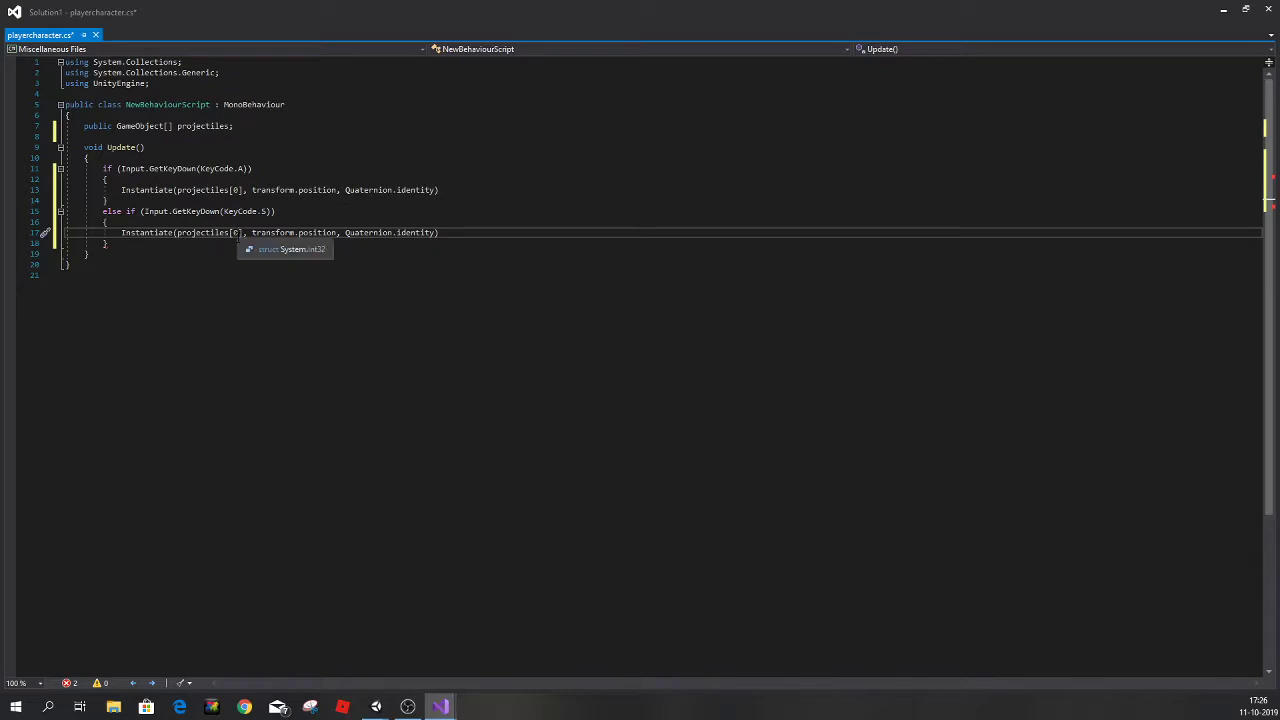
{"action": "key", "text": "BackSpace"}
{"action": "type", "text": "1"}
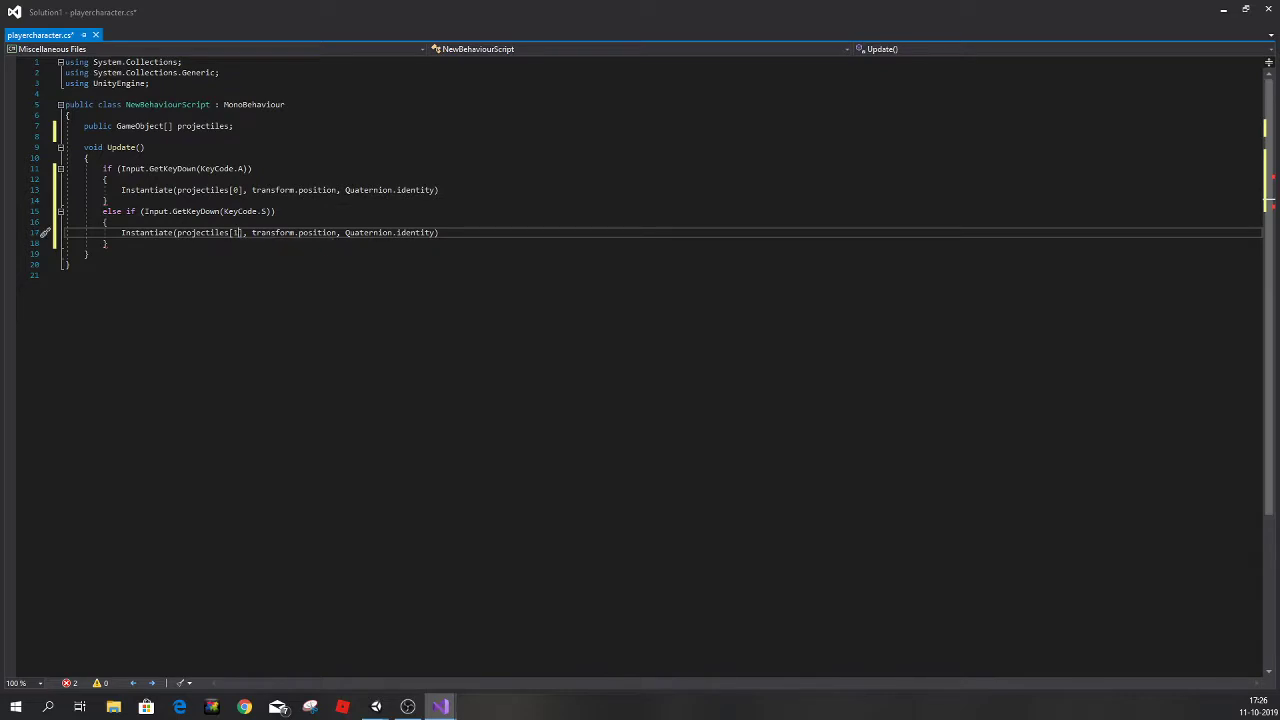
Duplicate that branch as an else-if for the D key spawning projectiles[2].
{"action": "left_click_drag", "start_coordinate": [108, 244], "coordinate": [102, 211]}
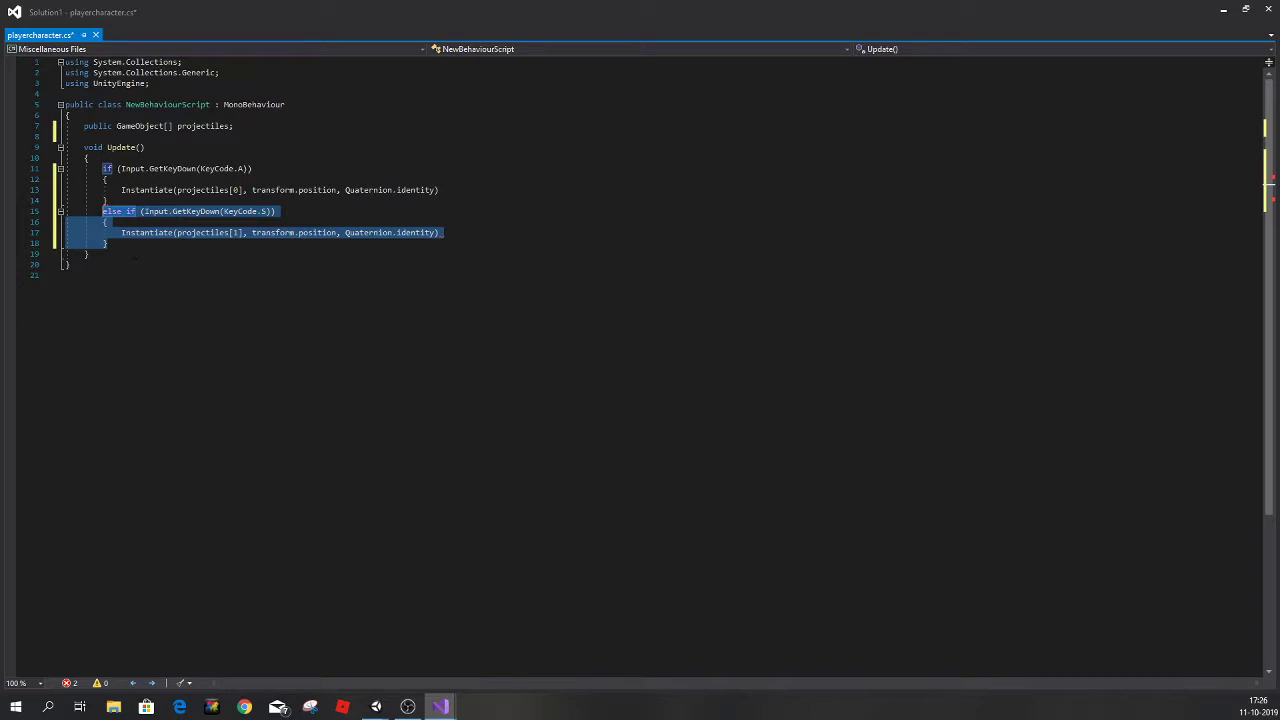
{"action": "left_click", "coordinate": [107, 243]}
{"action": "key", "text": "Return"}
{"action": "type", "text": "else if (Input.GetKeyDown(KeyCode.S))         {             Instantiate(projectiles[1], transform.position, Quaternion.identity)         }"}
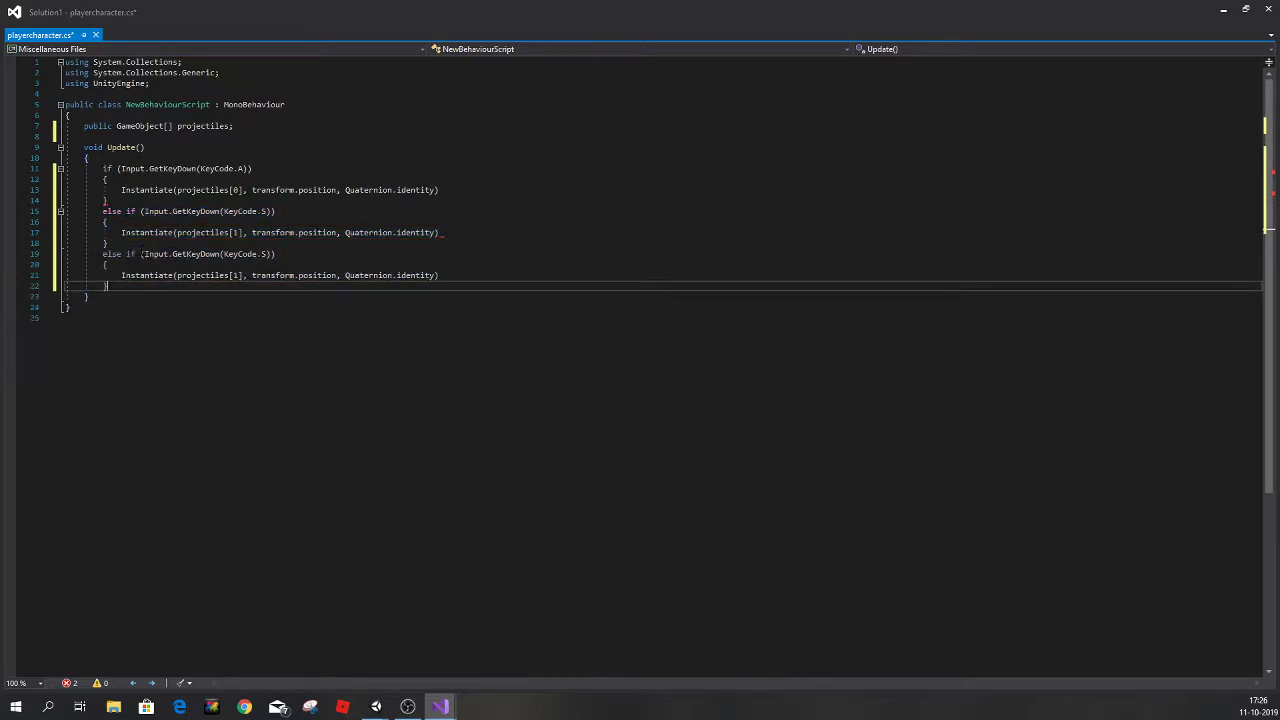
{"action": "left_click", "coordinate": [265, 254]}
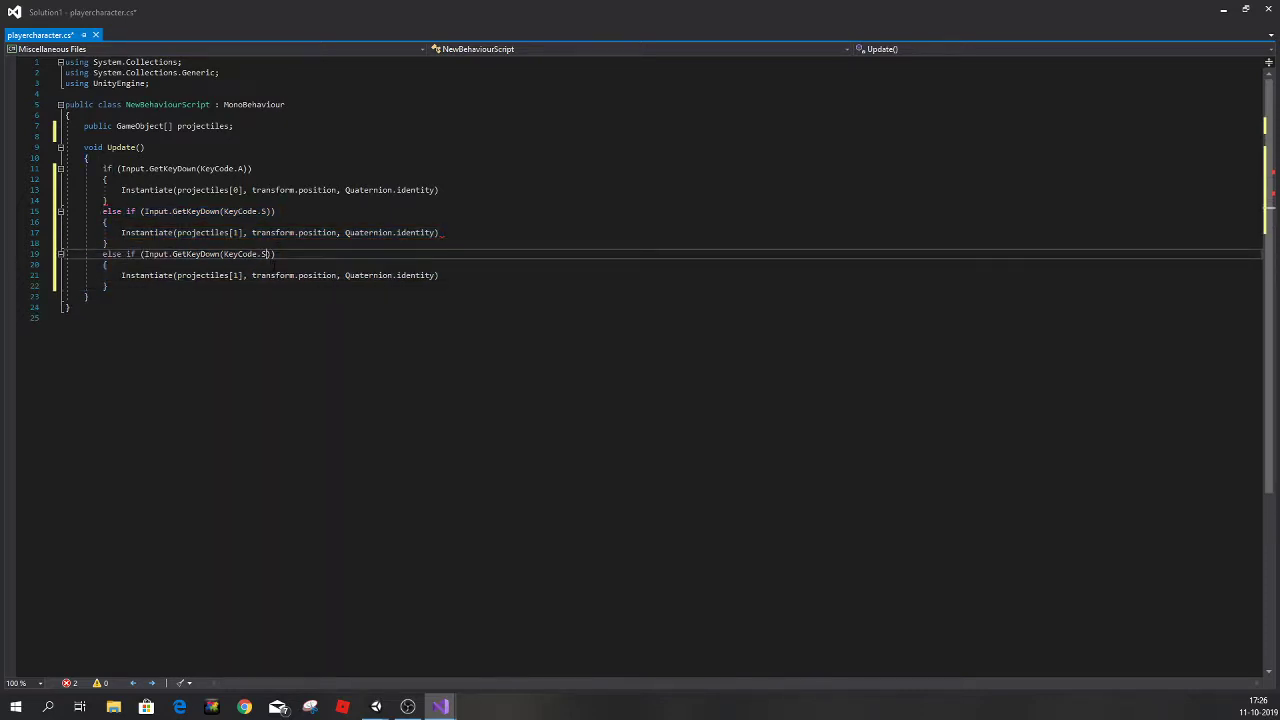
{"action": "type", "text": "D"}
{"action": "left_click", "coordinate": [237, 275]}
{"action": "key", "text": "BackSpace"}
{"action": "type", "text": "2"}
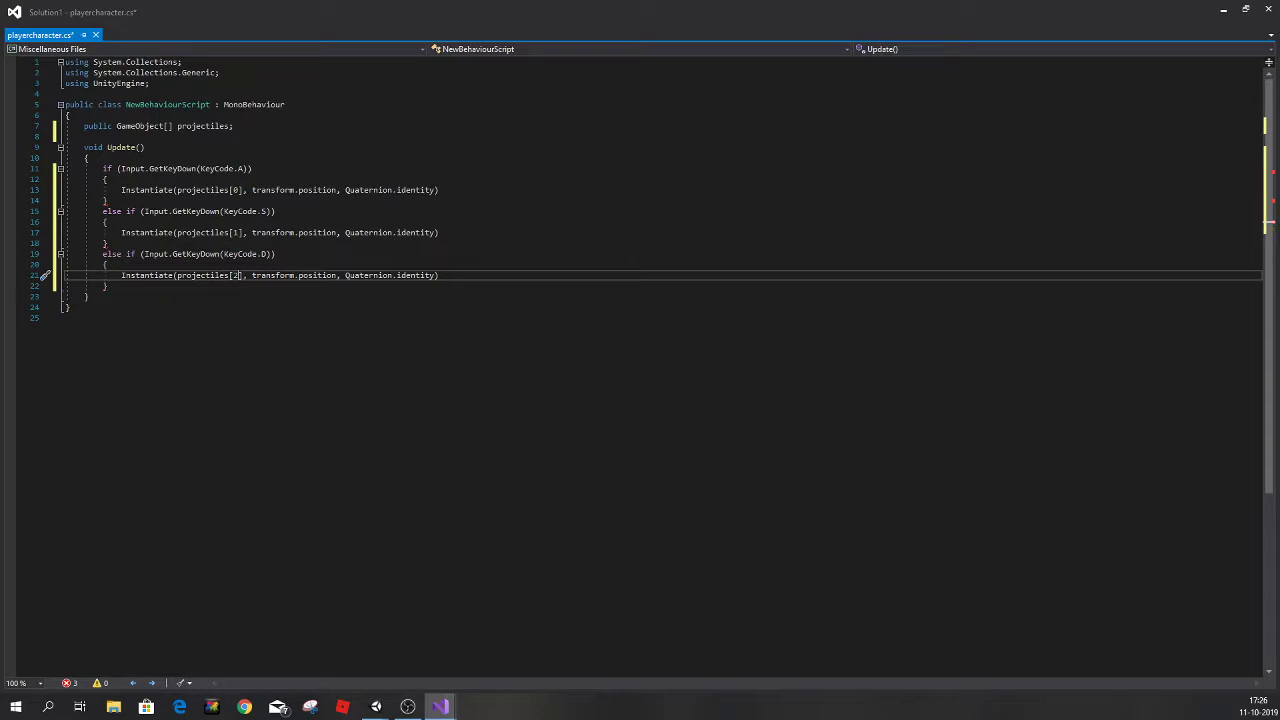
{"action": "left_click_drag", "start_coordinate": [108, 286], "coordinate": [104, 169]}
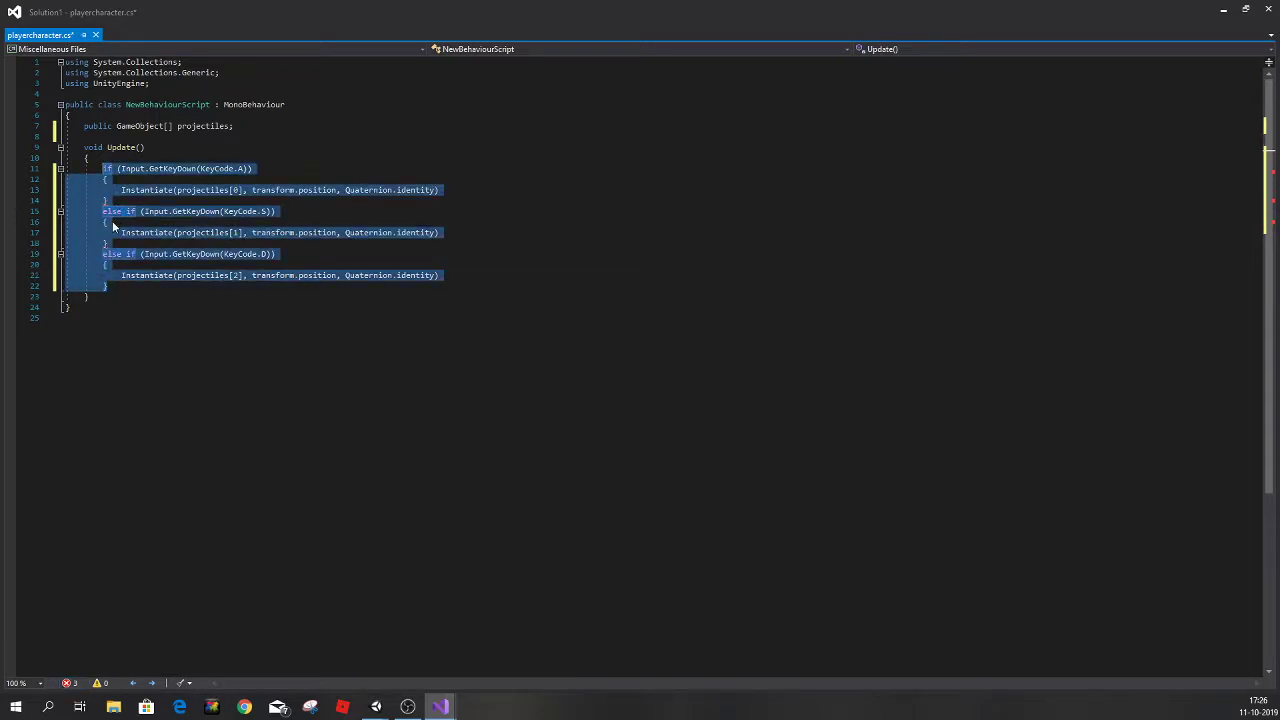
Paste the key chain as a further else-if, changing its first key to LeftArrow.
{"action": "left_click", "coordinate": [128, 288]}
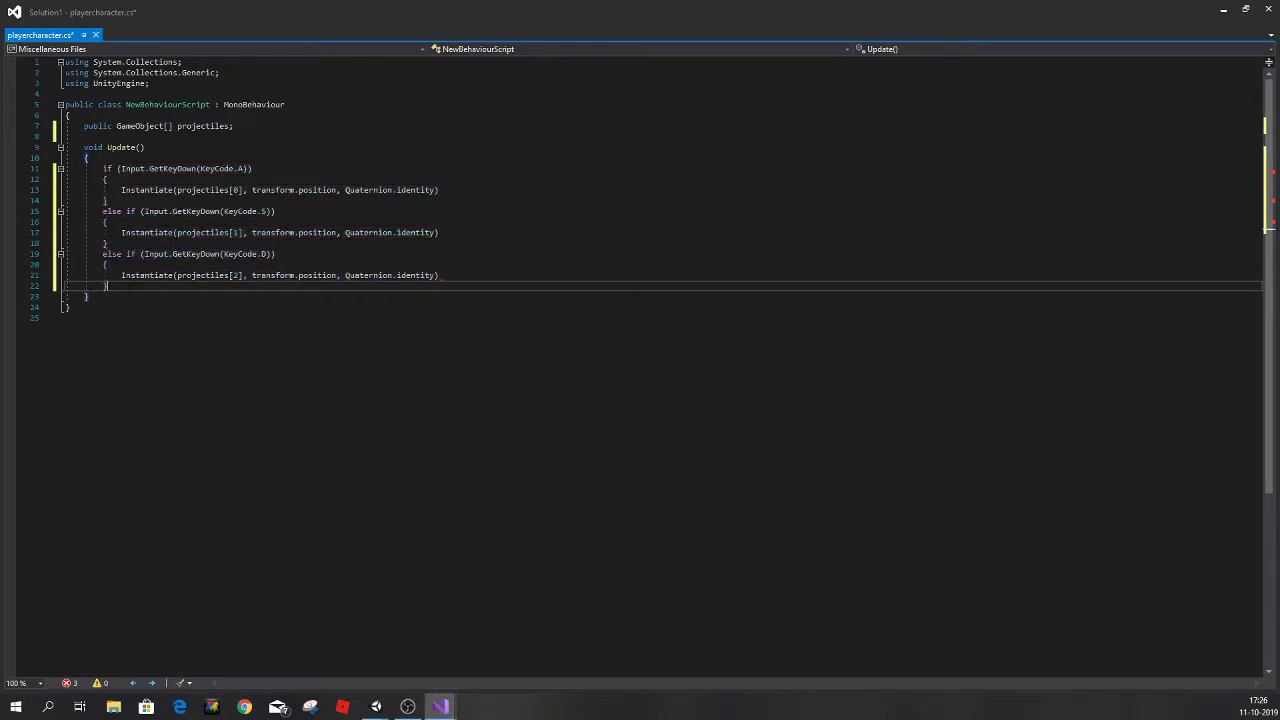
{"action": "key", "text": "Return"}
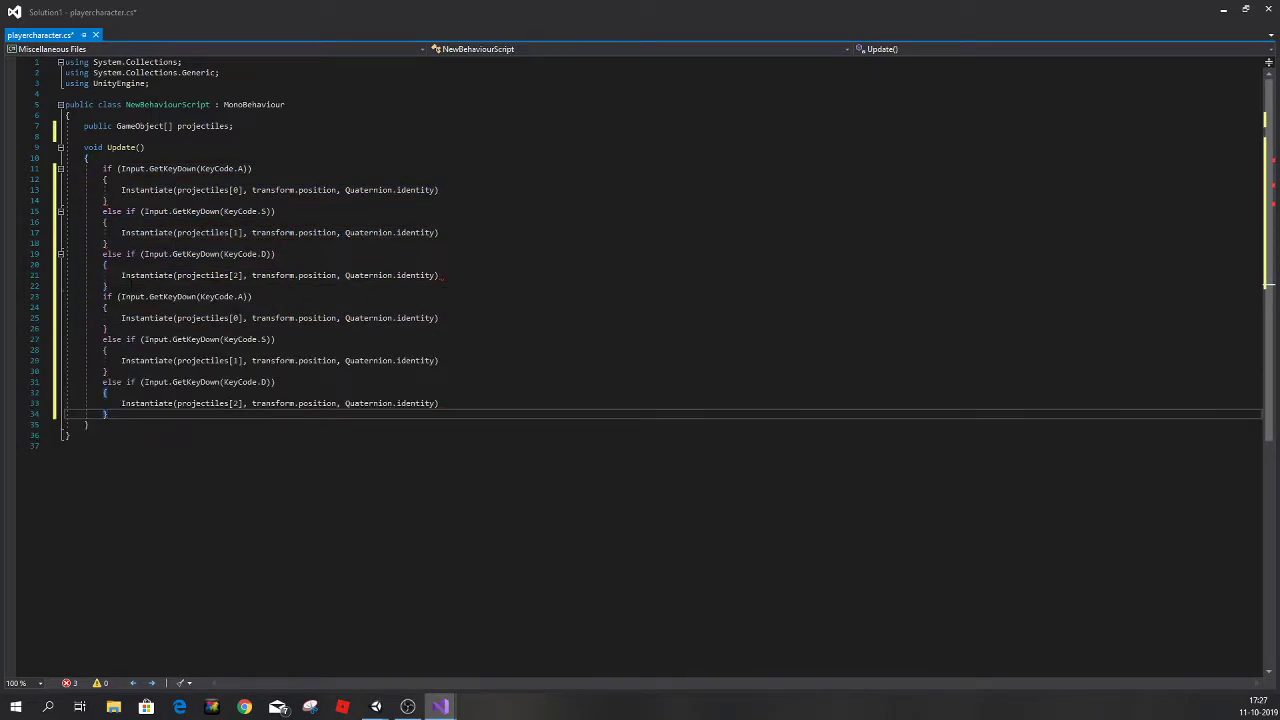
{"action": "left_click", "coordinate": [103, 296]}
{"action": "type", "text": "el"}
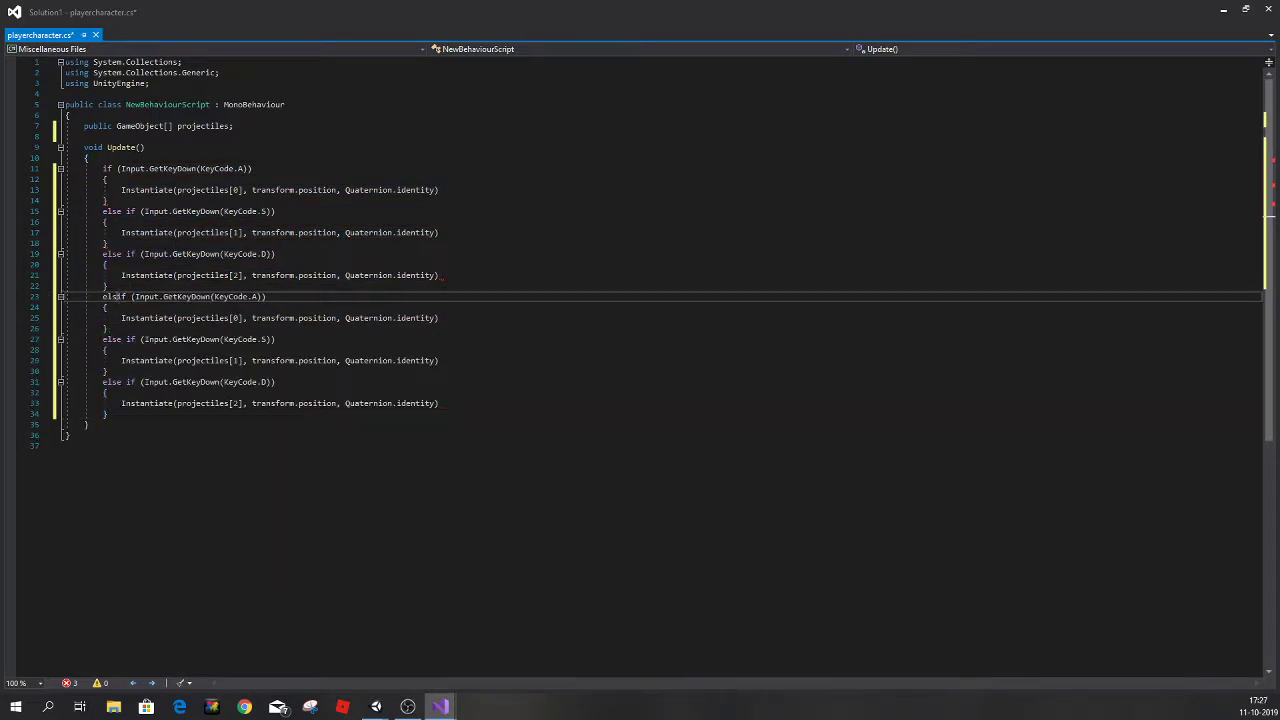
{"action": "type", "text": "se"}
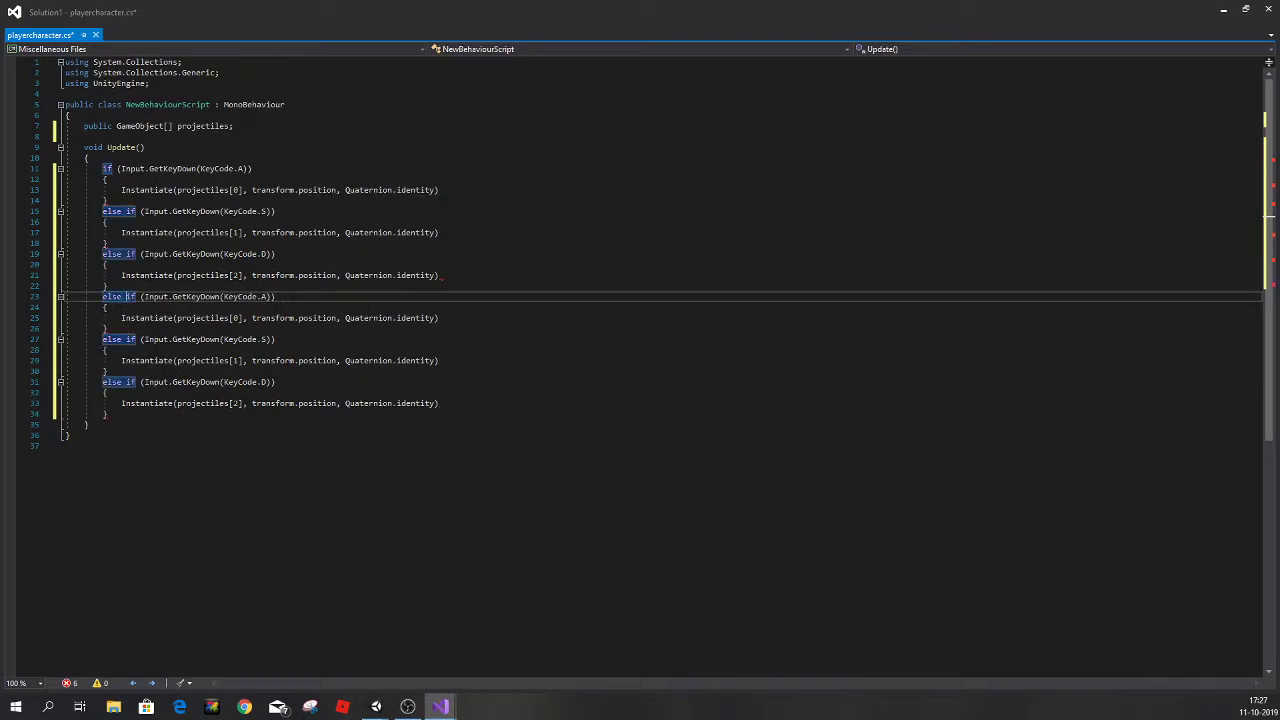
{"action": "double_click", "coordinate": [264, 296]}
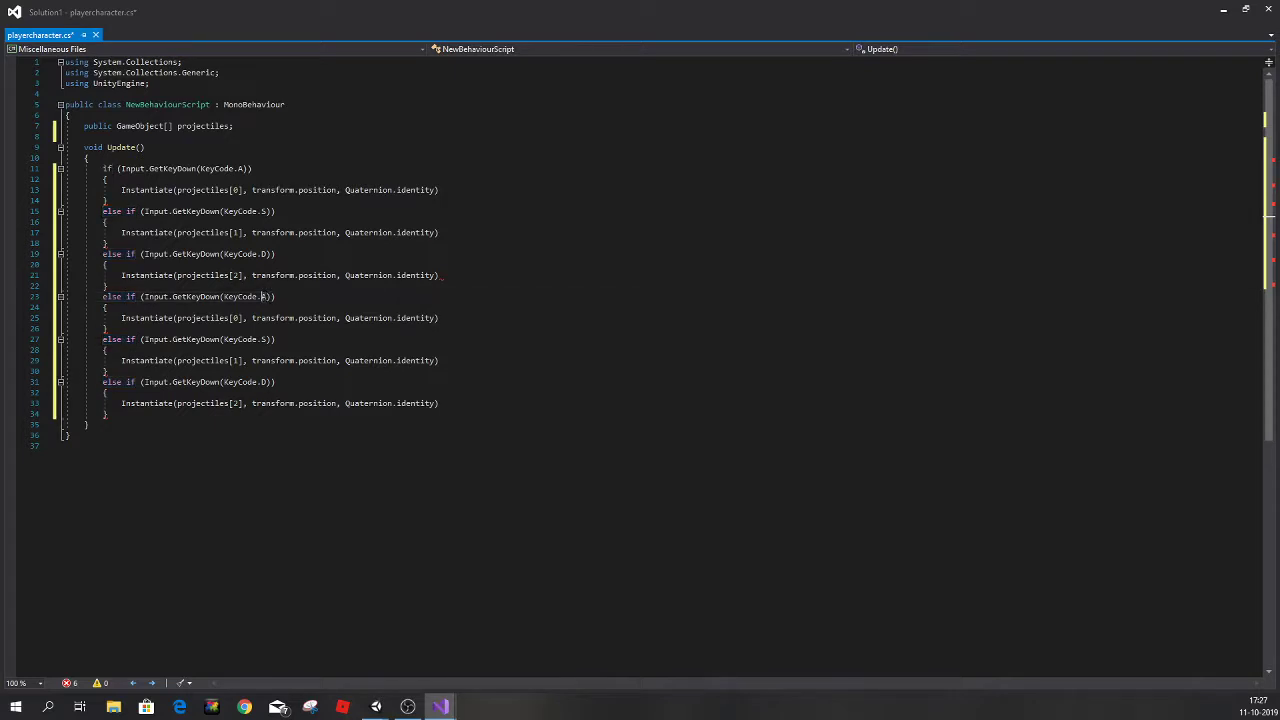
{"action": "type", "text": "LeftA"}
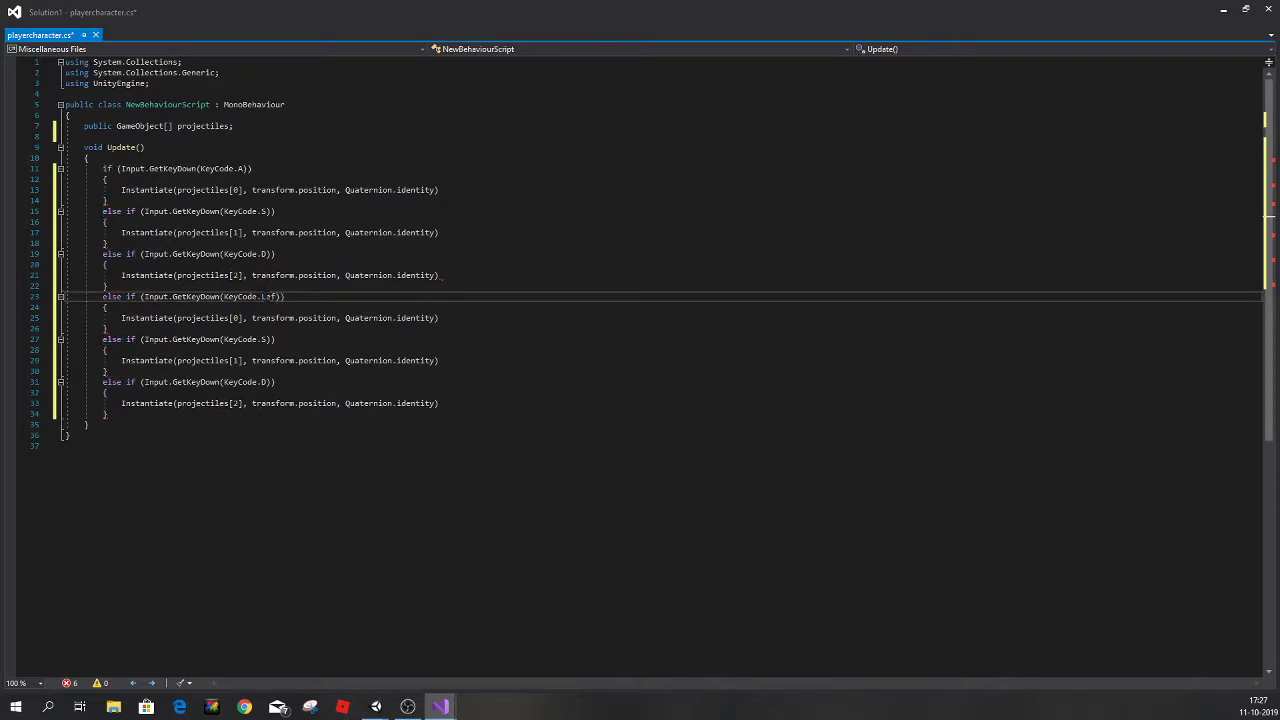
{"action": "type", "text": "rrow"}
Change the remaining copied keys to DownArrow and RightArrow and save the script.
{"action": "double_click", "coordinate": [265, 339]}
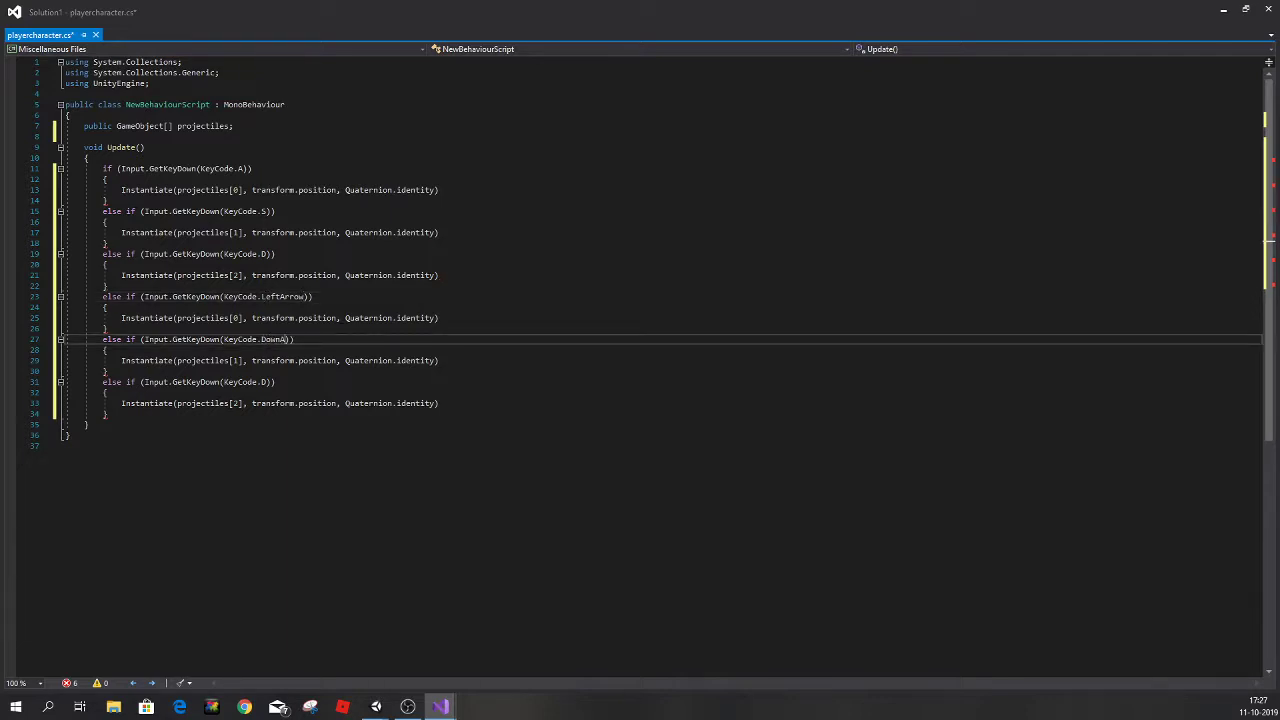
{"action": "key", "text": "Down"}
{"action": "key", "text": "Down"}
{"action": "key", "text": "Down"}
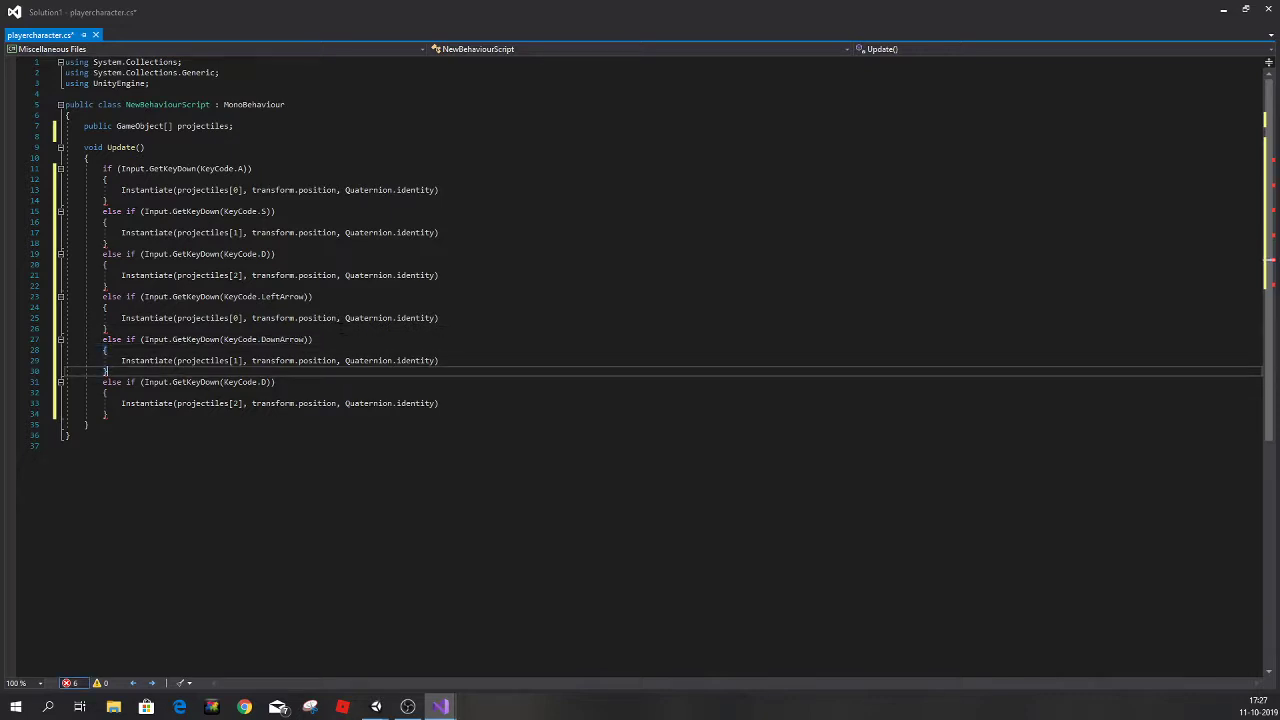
{"action": "key", "text": "Down"}
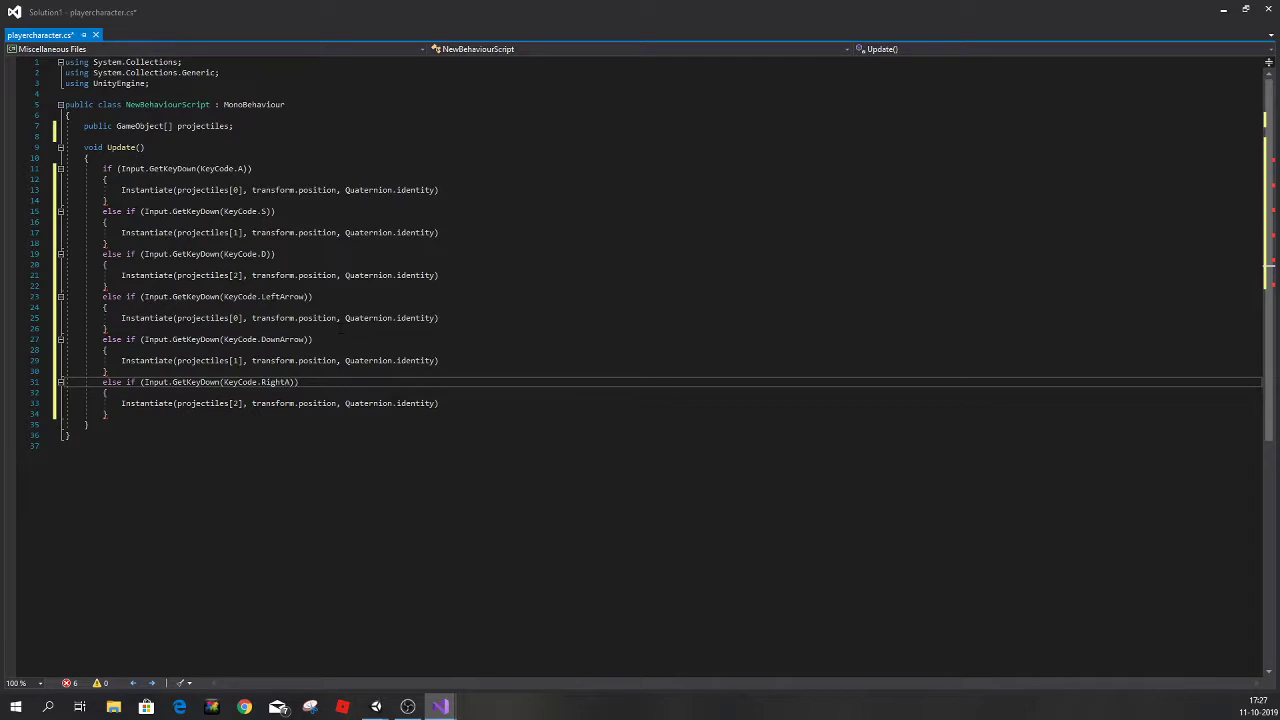
{"action": "type", "text": "rrow"}
{"action": "key", "text": "ctrl+s"}
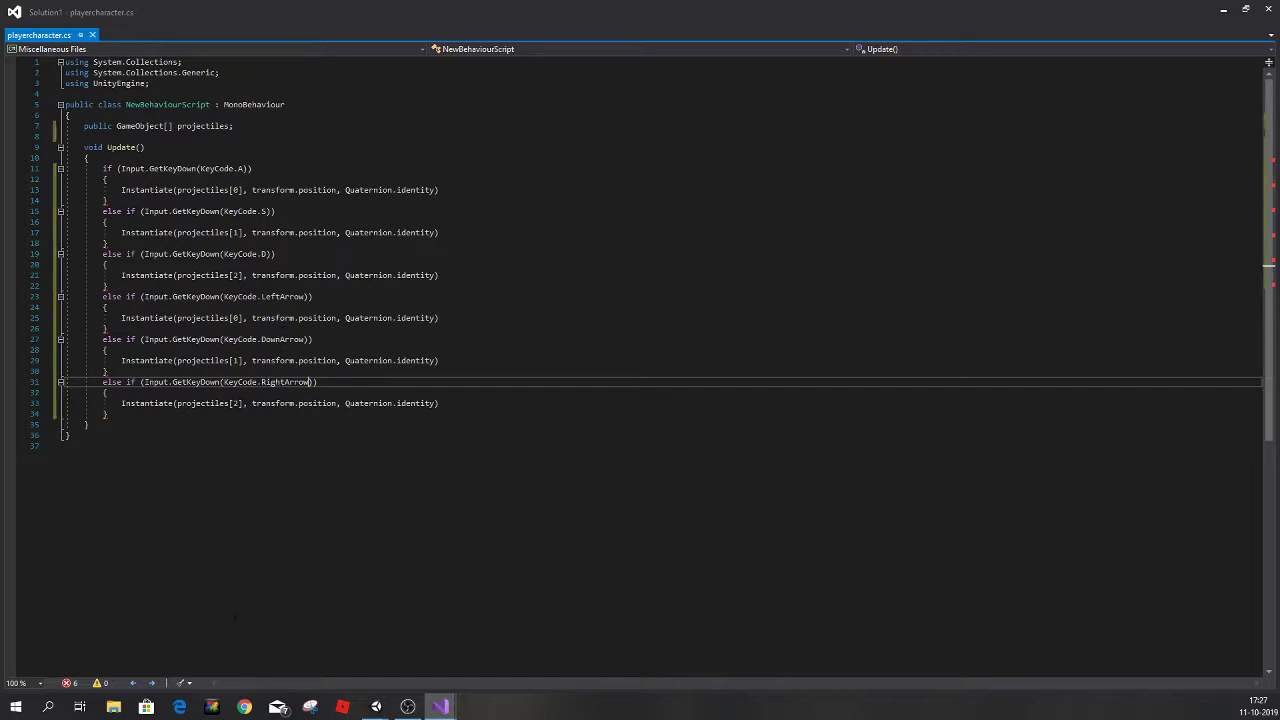
Back in Unity, try attaching playercharacter to players and dismiss the can't-add-script error.
{"action": "mouse_move", "coordinate": [376, 706]}
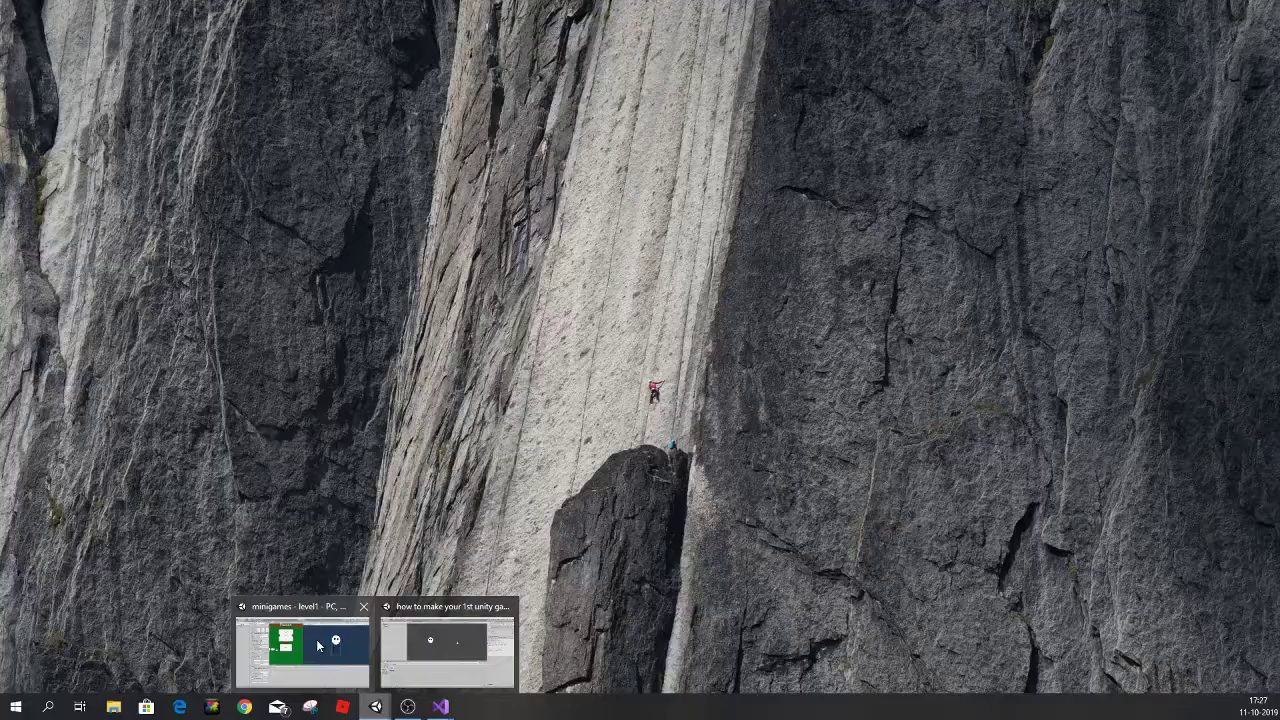
{"action": "left_click", "coordinate": [443, 645]}
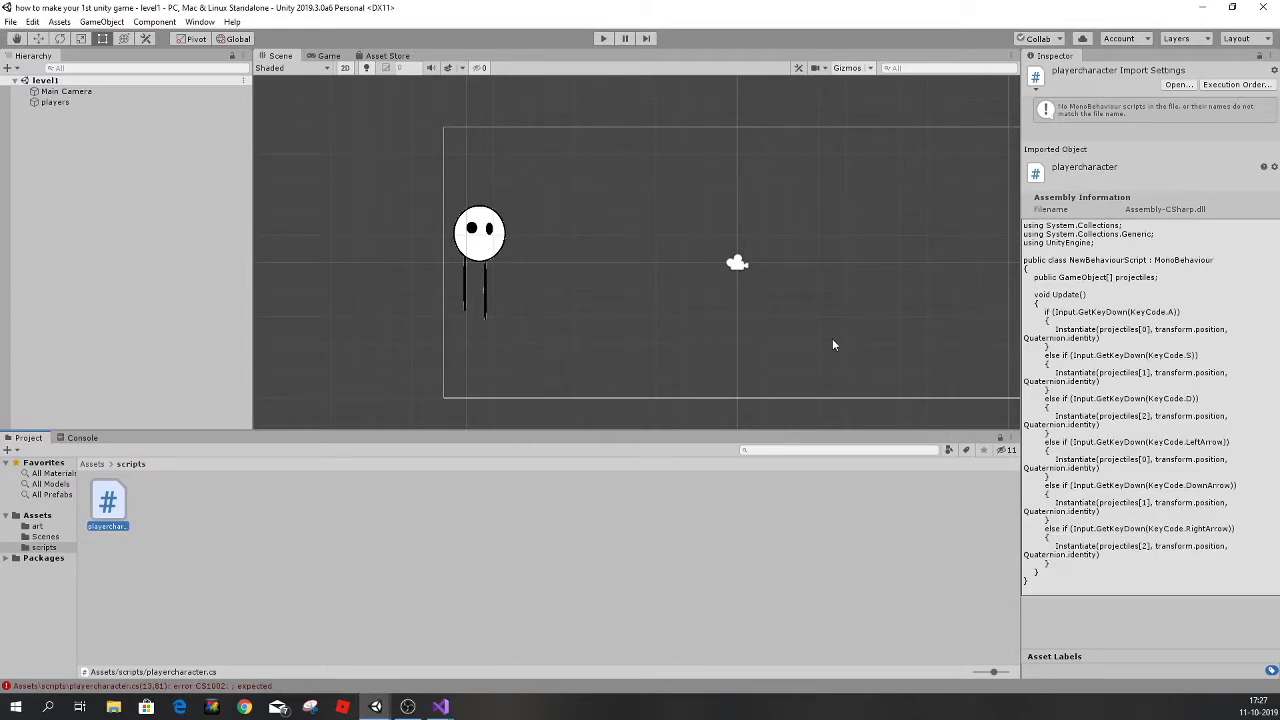
{"action": "left_click", "coordinate": [67, 108]}
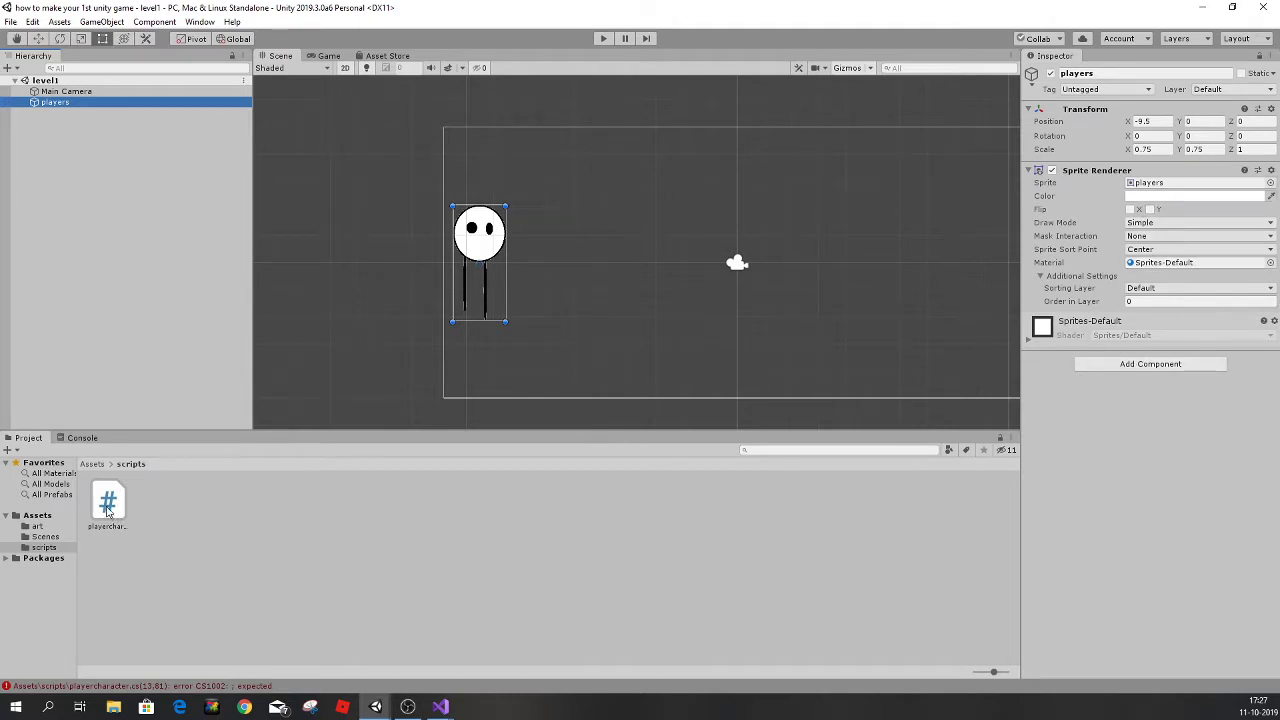
{"action": "mouse_move", "coordinate": [108, 512]}
{"action": "left_mouse_down"}
{"action": "mouse_move", "coordinate": [248, 517]}
{"action": "mouse_move", "coordinate": [1073, 349]}
{"action": "left_mouse_up"}
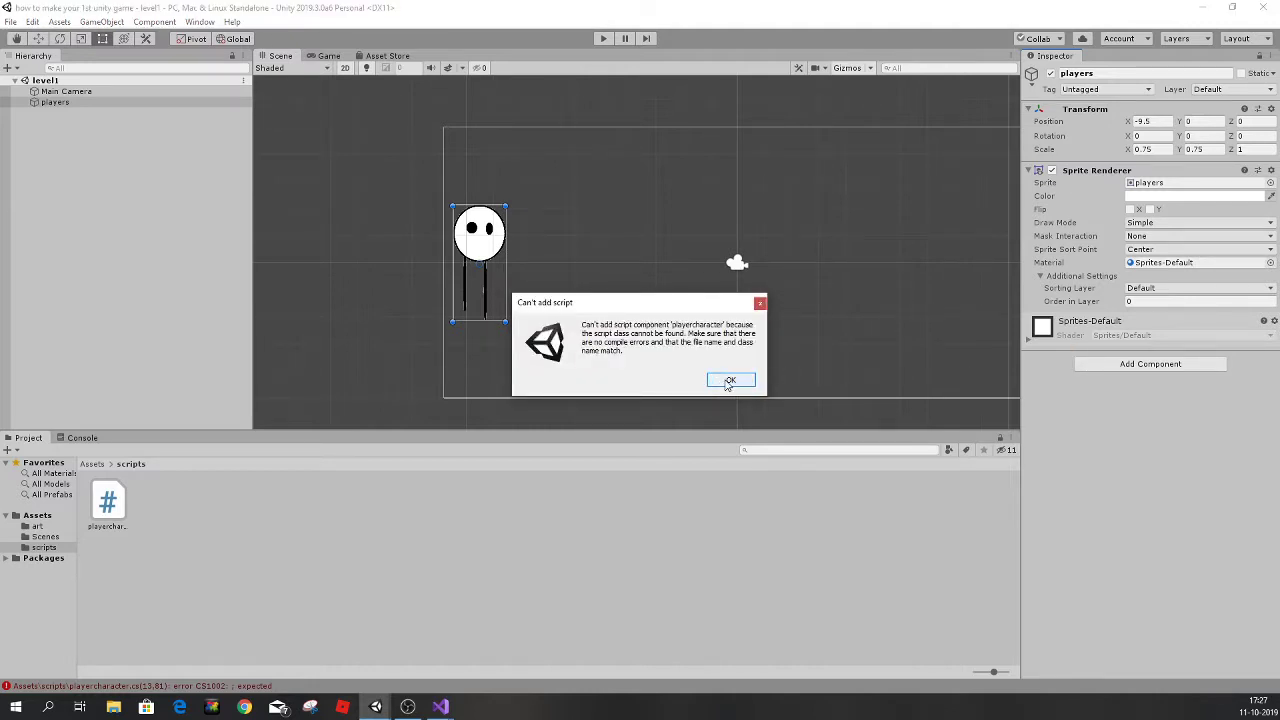
{"action": "left_click", "coordinate": [729, 382]}
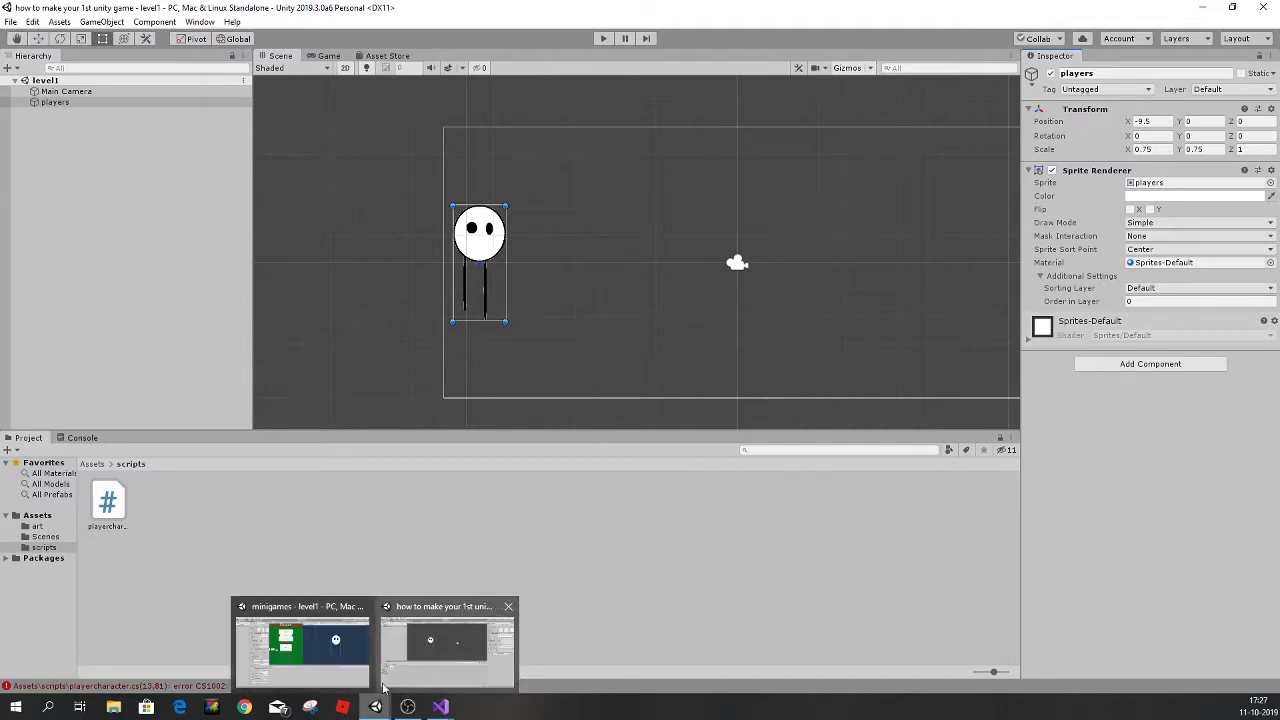
{"action": "mouse_move", "coordinate": [440, 706]}
{"action": "mouse_move", "coordinate": [446, 653]}
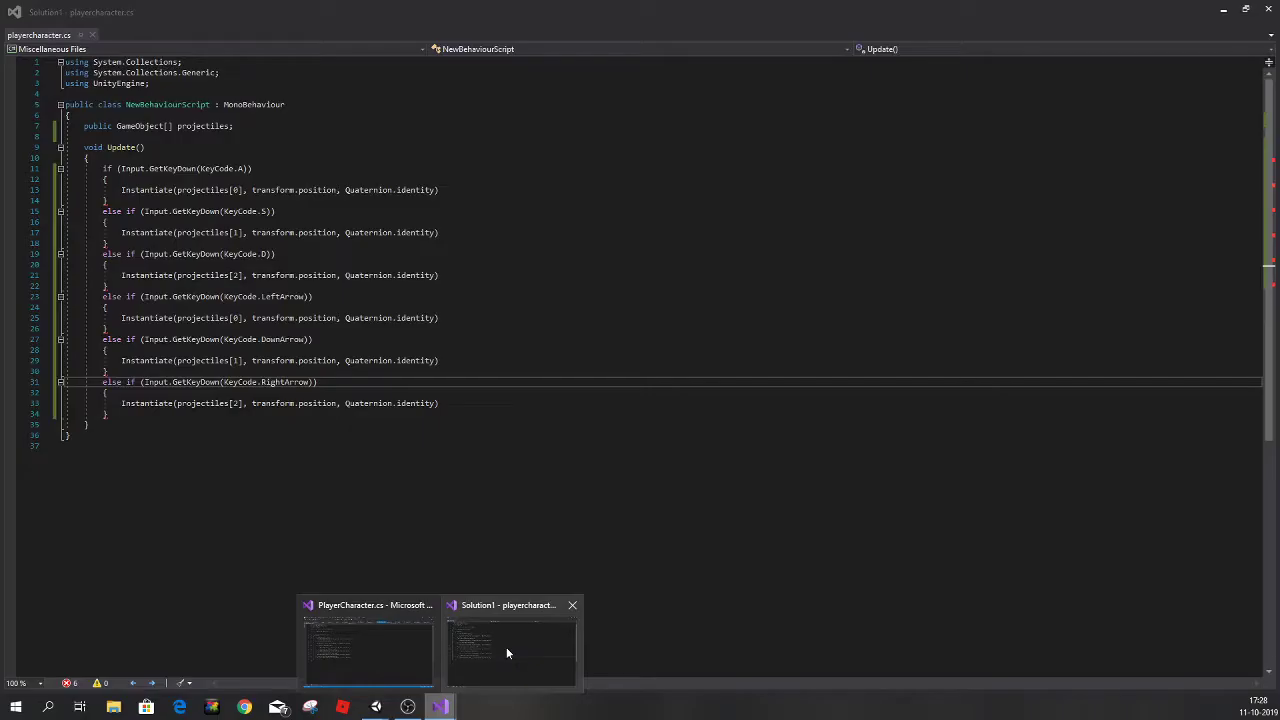
Add the missing semicolons to the Instantiate lines 13, 17, 21, 25, 29 and 33, then save.
{"action": "left_click", "coordinate": [506, 647]}
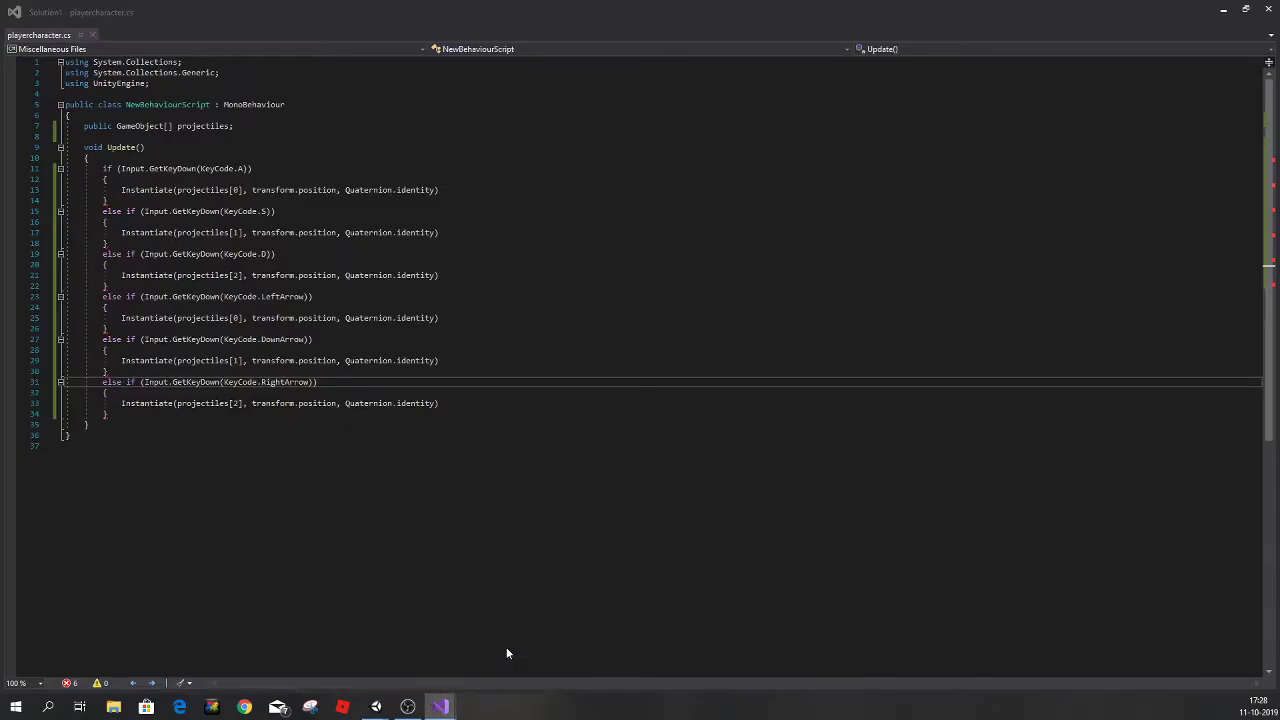
{"action": "left_click", "coordinate": [445, 190]}
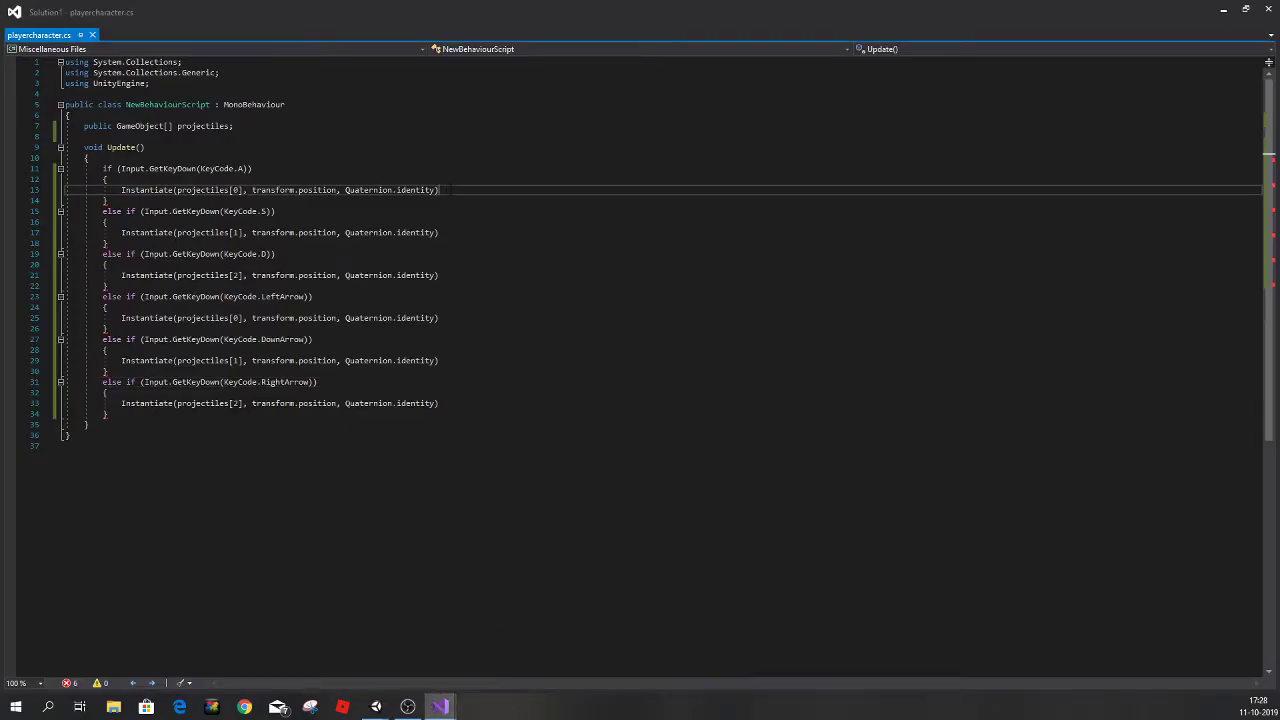
{"action": "type", "text": ";"}
{"action": "left_click", "coordinate": [440, 232]}
{"action": "type", "text": ";"}
{"action": "left_click", "coordinate": [440, 275]}
{"action": "type", "text": ";"}
{"action": "left_click", "coordinate": [440, 318]}
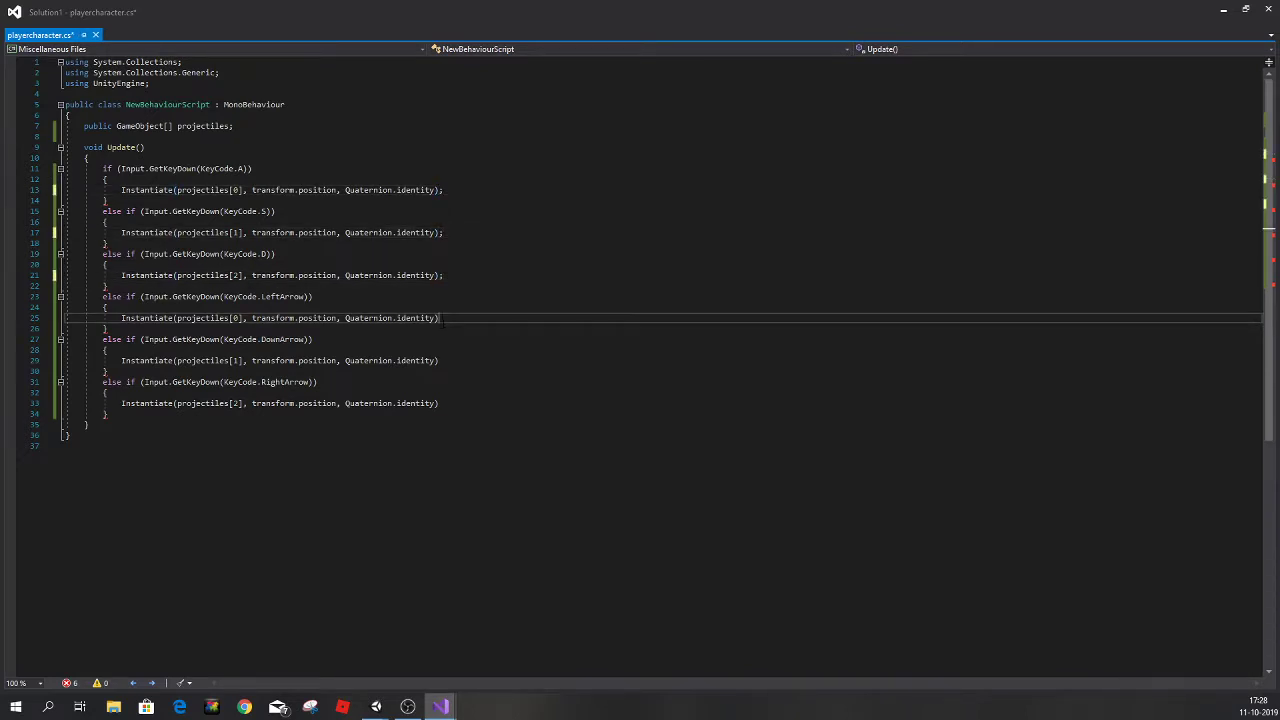
{"action": "type", "text": ";"}
{"action": "left_click", "coordinate": [450, 369]}
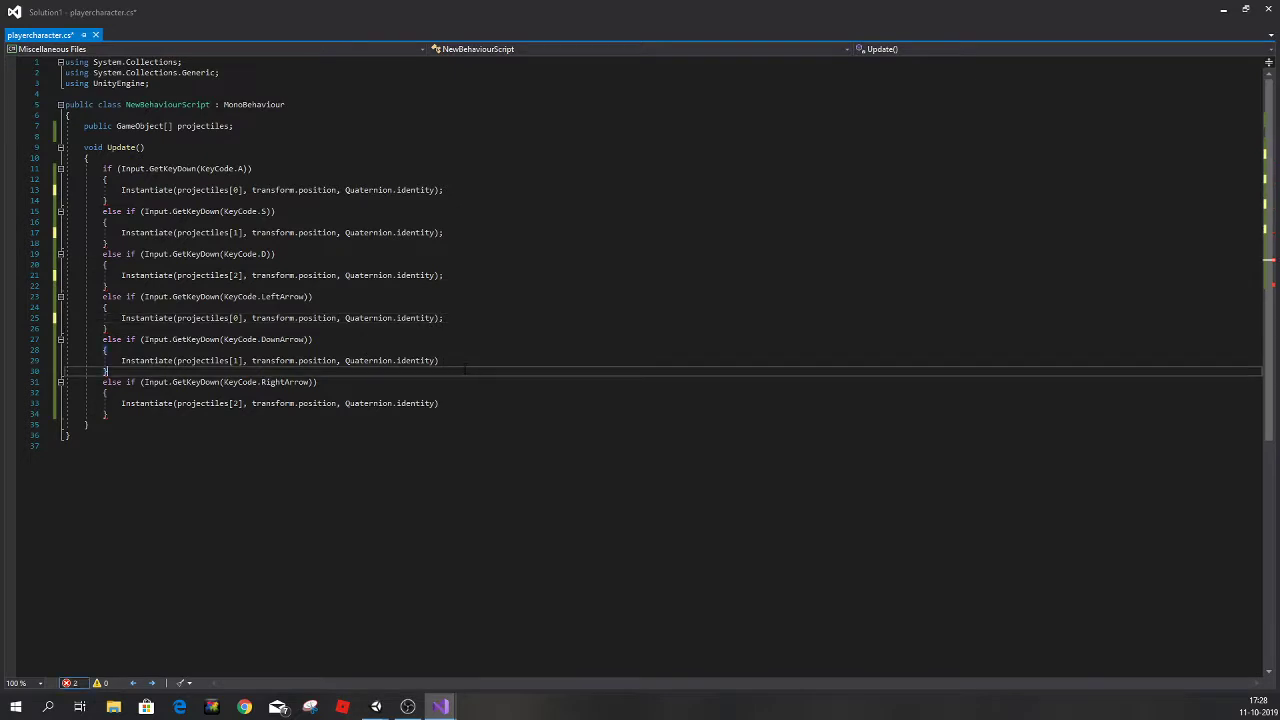
{"action": "type", "text": ";"}
{"action": "left_click", "coordinate": [450, 361]}
{"action": "type", "text": ";"}
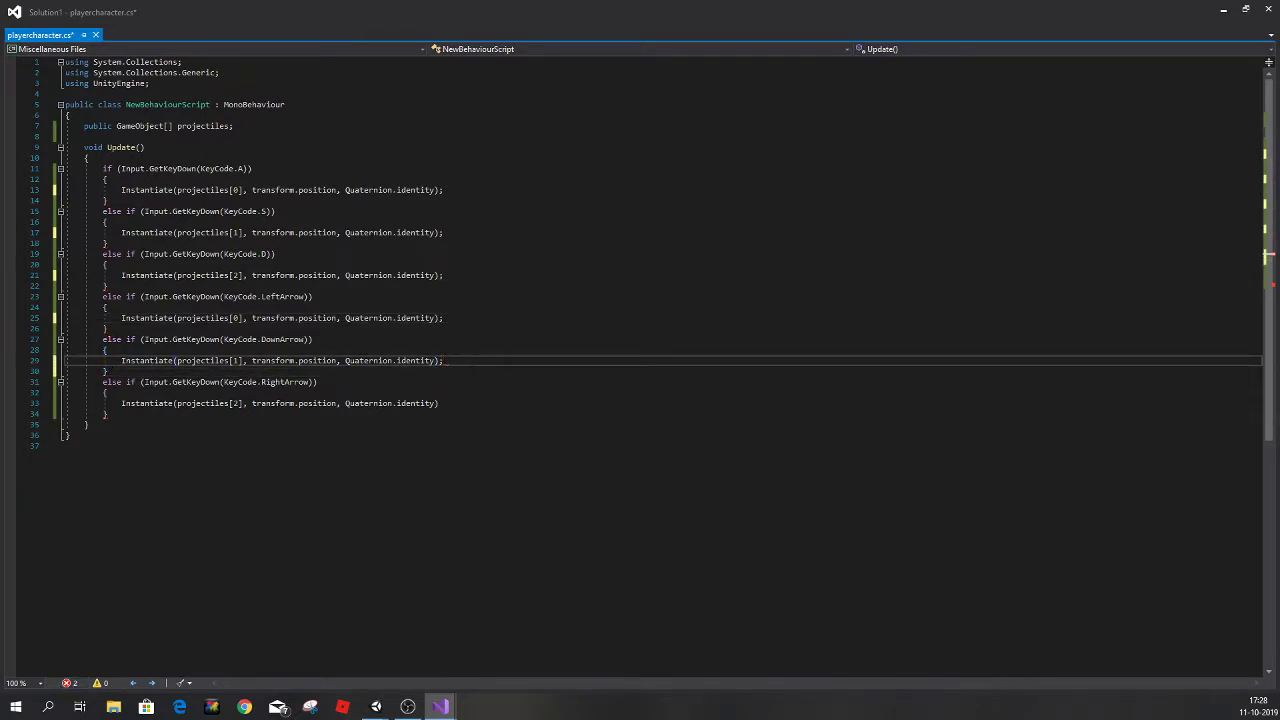
{"action": "left_click", "coordinate": [460, 403]}
{"action": "type", "text": ";"}
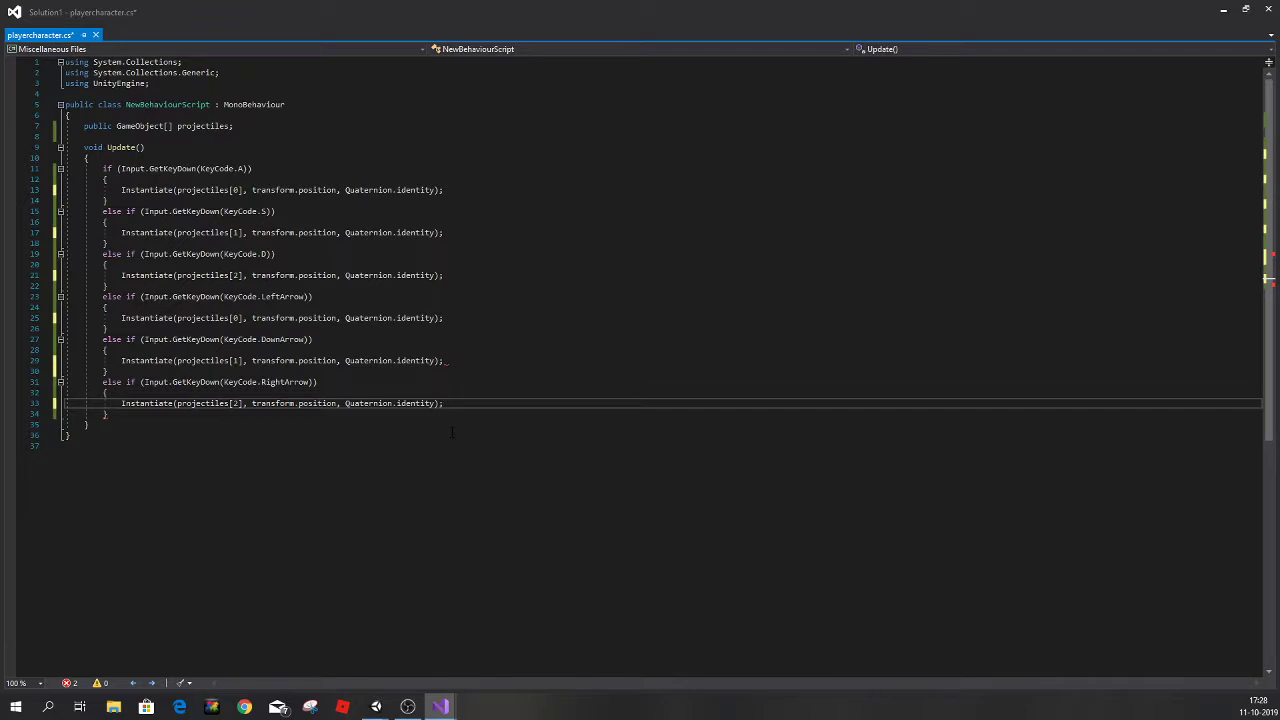
{"action": "key", "text": "ctrl+s"}
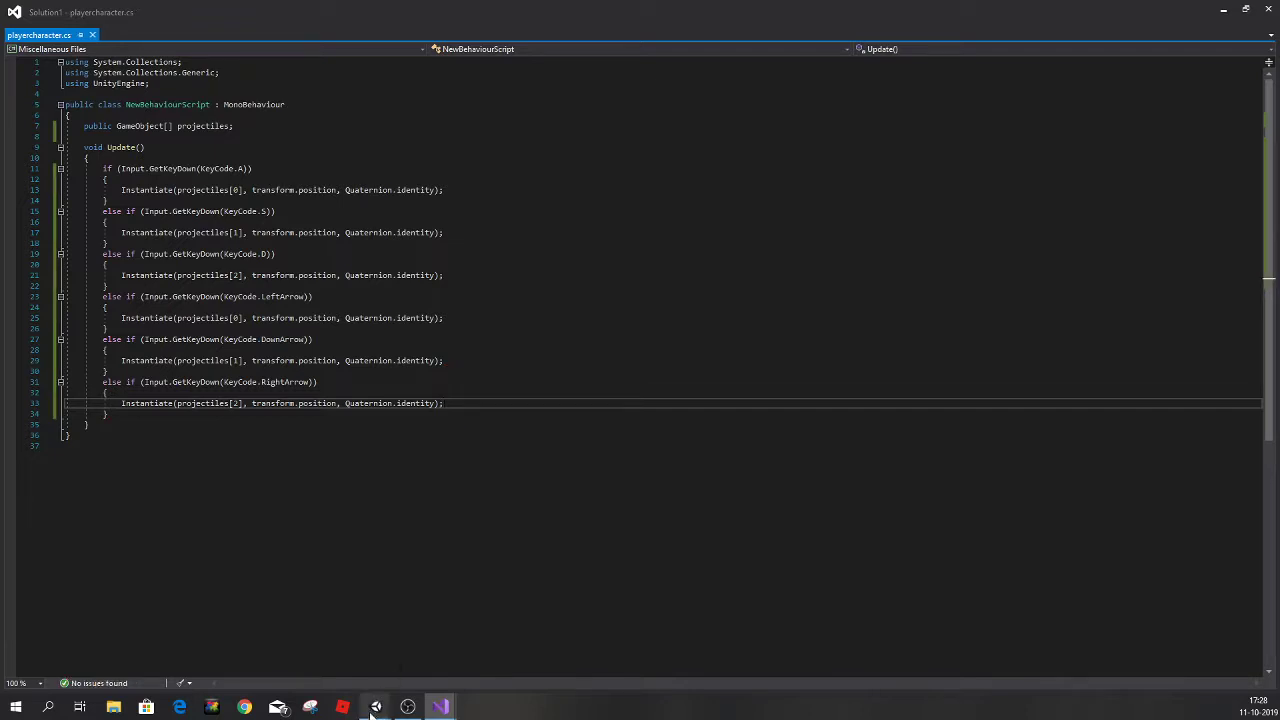
In Unity, retry dragging playercharacter onto players and dismiss the can't-add-script warning.
{"action": "mouse_move", "coordinate": [375, 707]}
{"action": "left_click", "coordinate": [437, 649]}
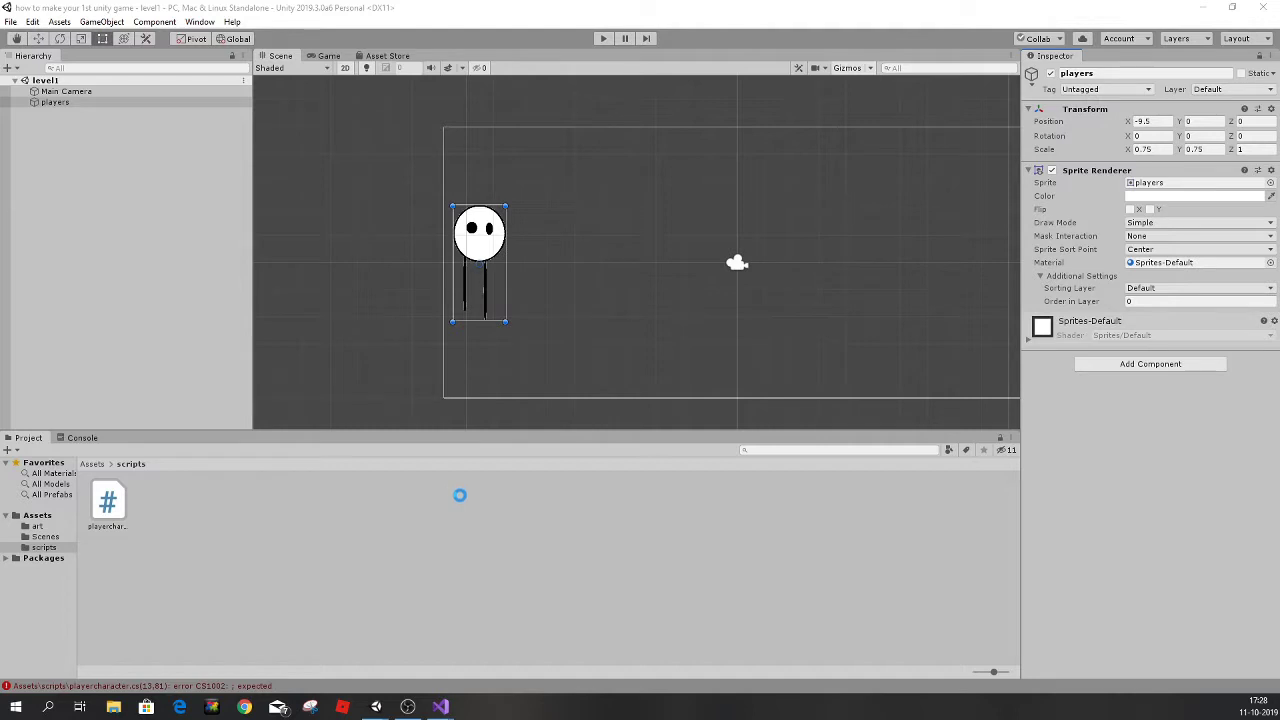
{"action": "double_click", "coordinate": [237, 690]}
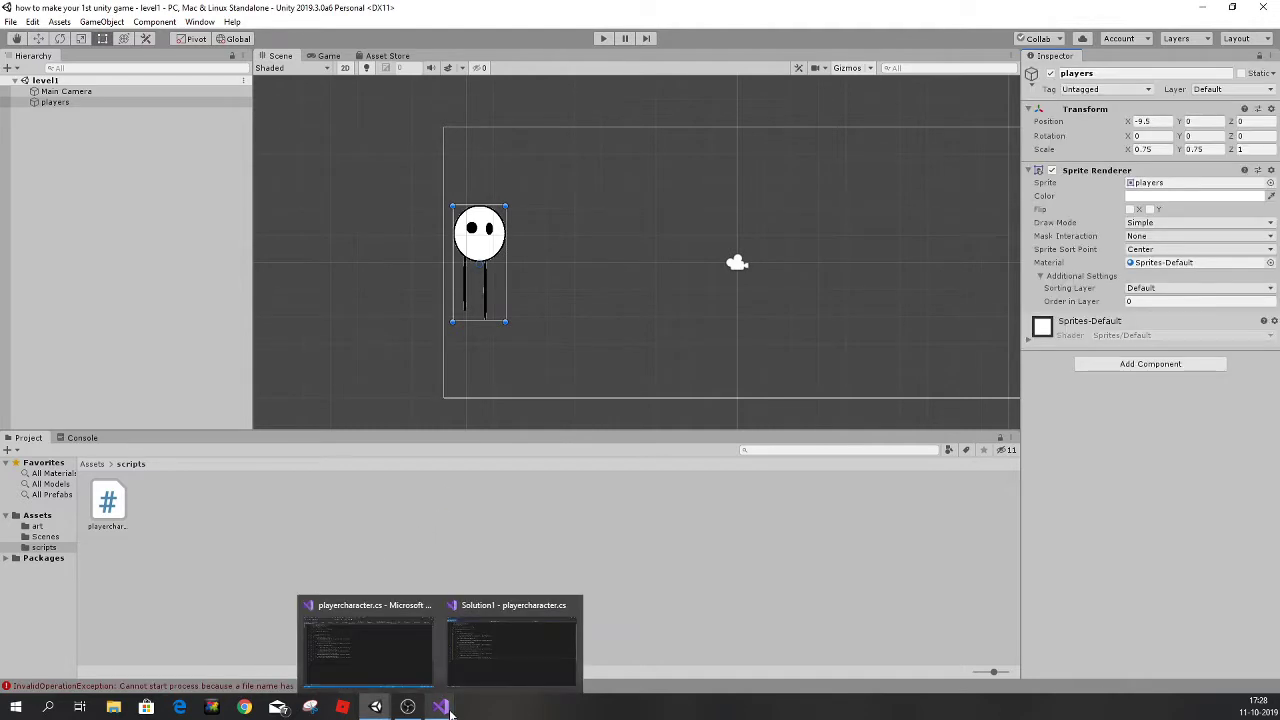
{"action": "left_click", "coordinate": [124, 498]}
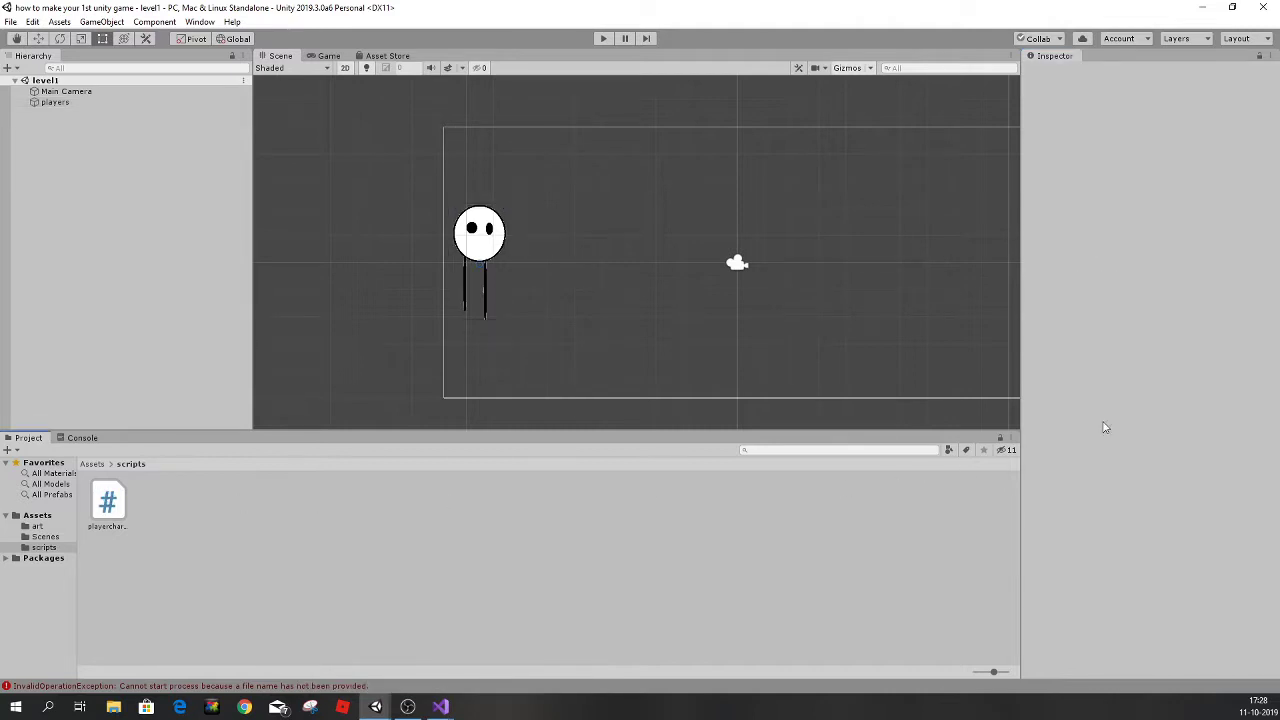
{"action": "left_click", "coordinate": [55, 102]}
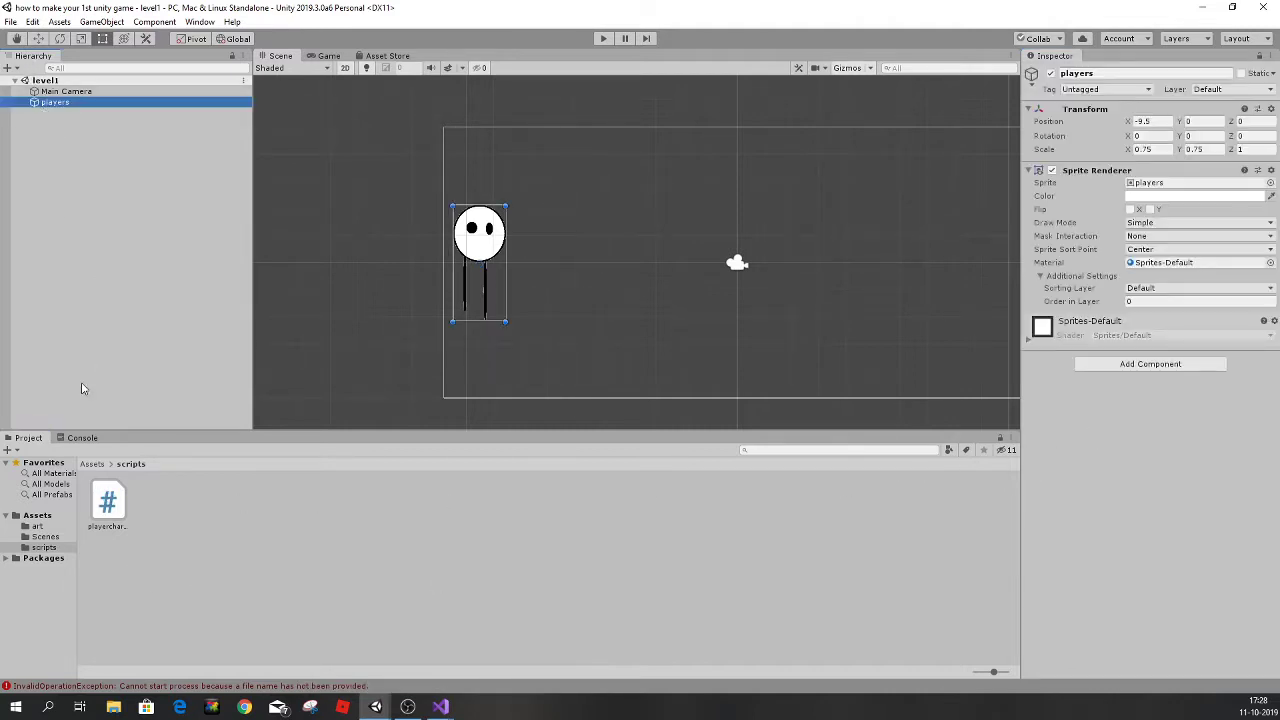
{"action": "mouse_move", "coordinate": [110, 505]}
{"action": "left_mouse_down"}
{"action": "mouse_move", "coordinate": [296, 506]}
{"action": "mouse_move", "coordinate": [1191, 394]}
{"action": "left_mouse_up"}
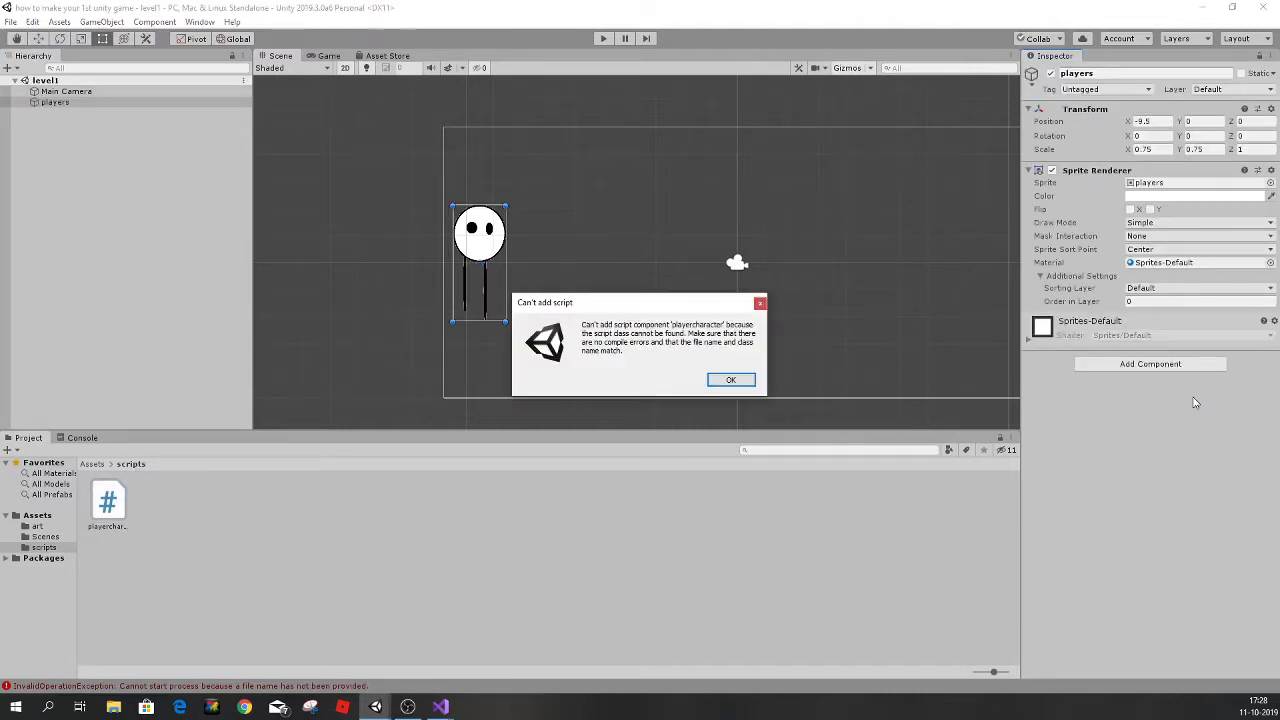
{"action": "left_click", "coordinate": [717, 384]}
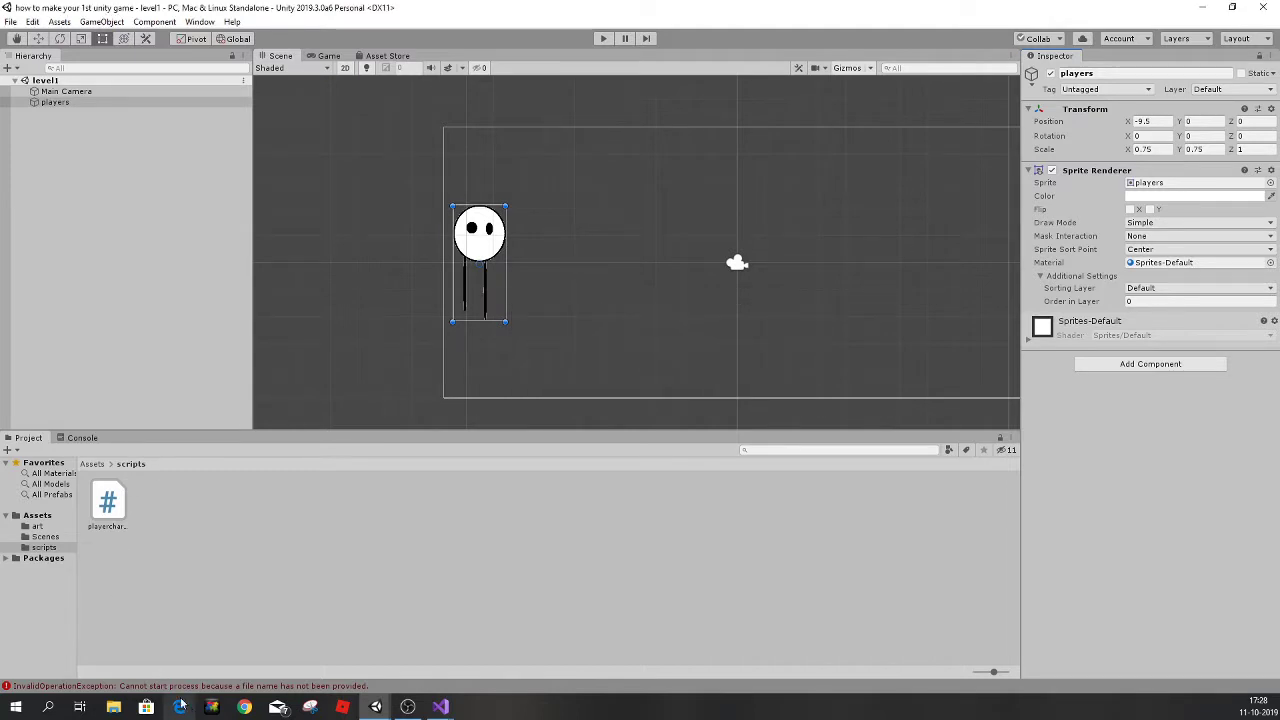
Clear the console errors, search 'pllayer' in Add Component, then open the script's code.
{"action": "left_click", "coordinate": [183, 686]}
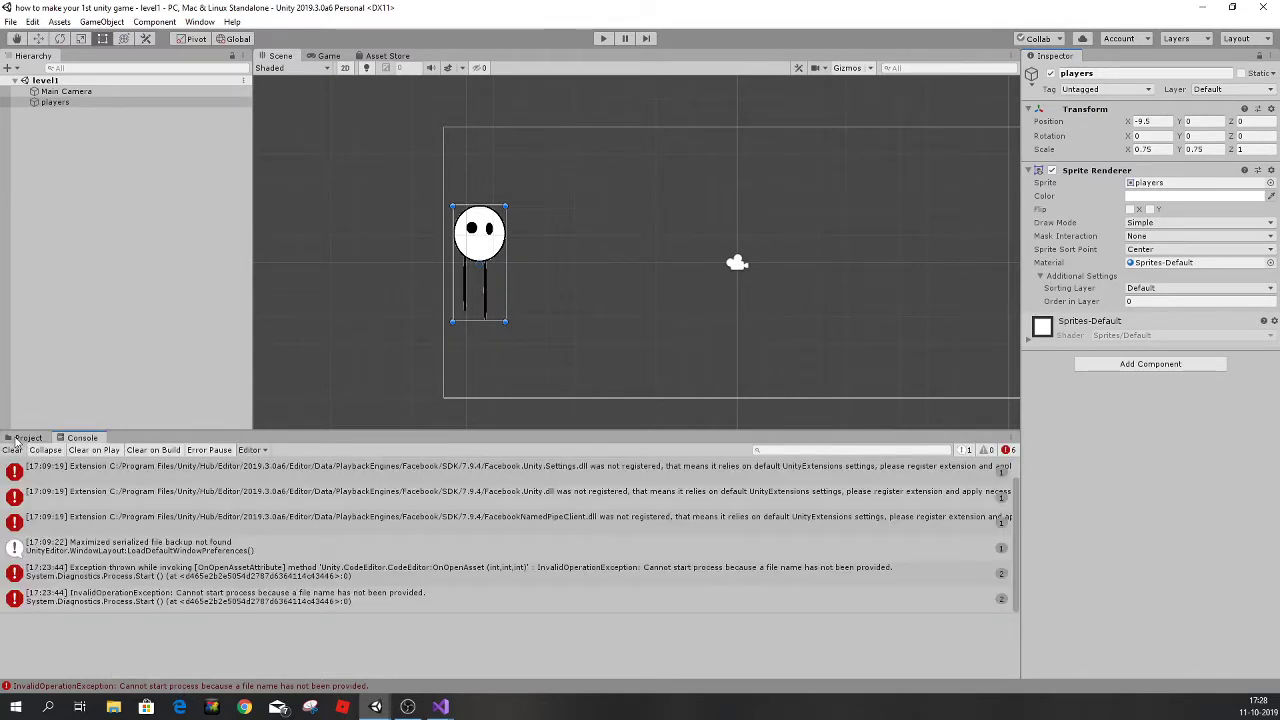
{"action": "left_click", "coordinate": [12, 450]}
{"action": "left_click", "coordinate": [27, 438]}
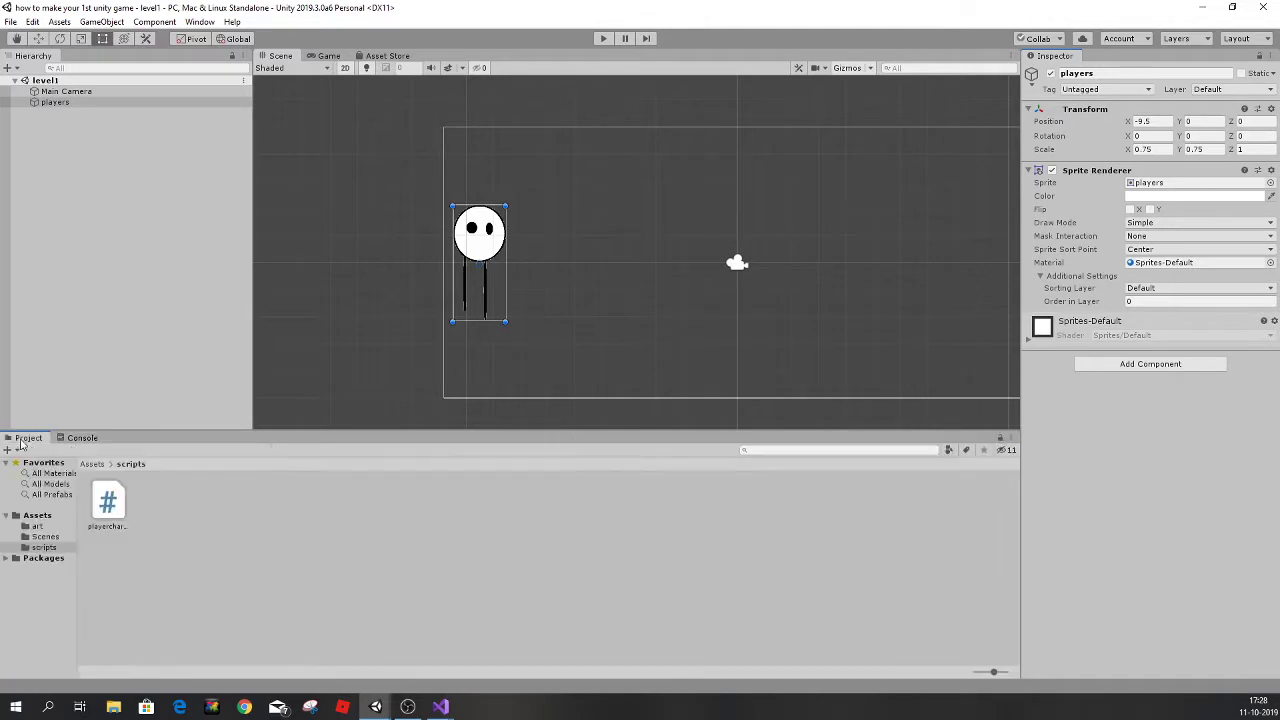
{"action": "left_click", "coordinate": [1150, 366]}
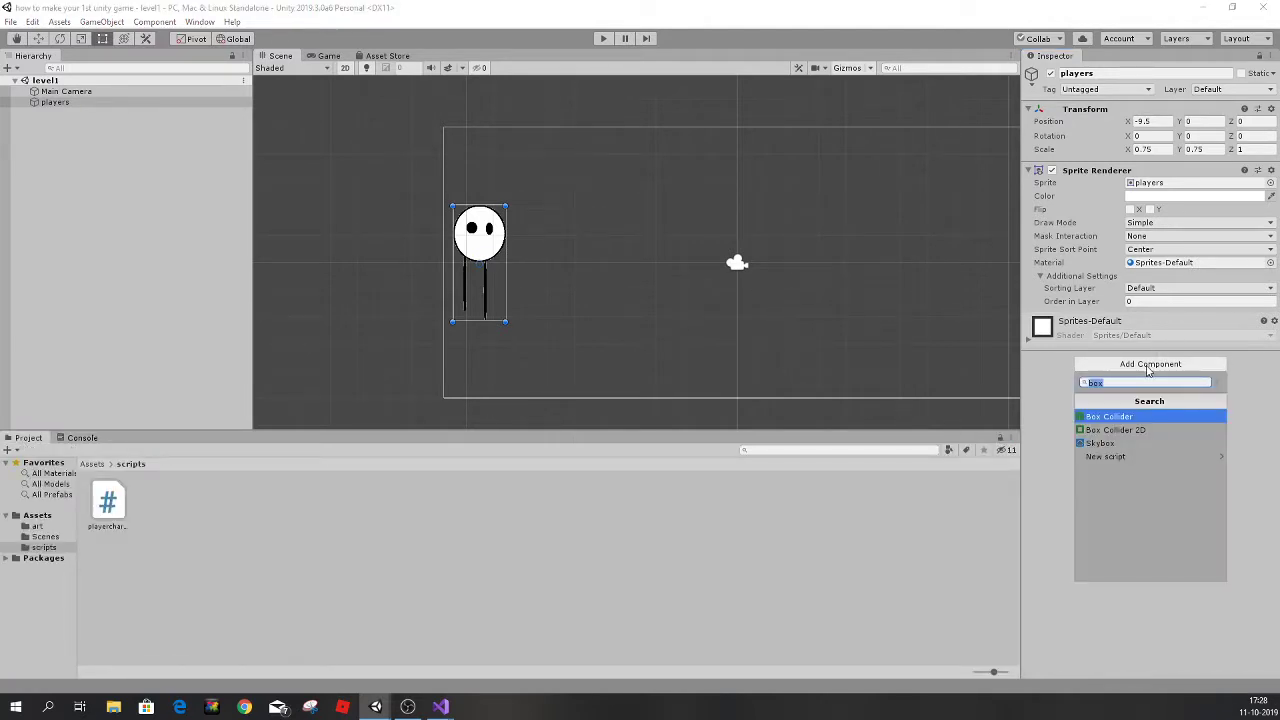
{"action": "type", "text": "pl"}
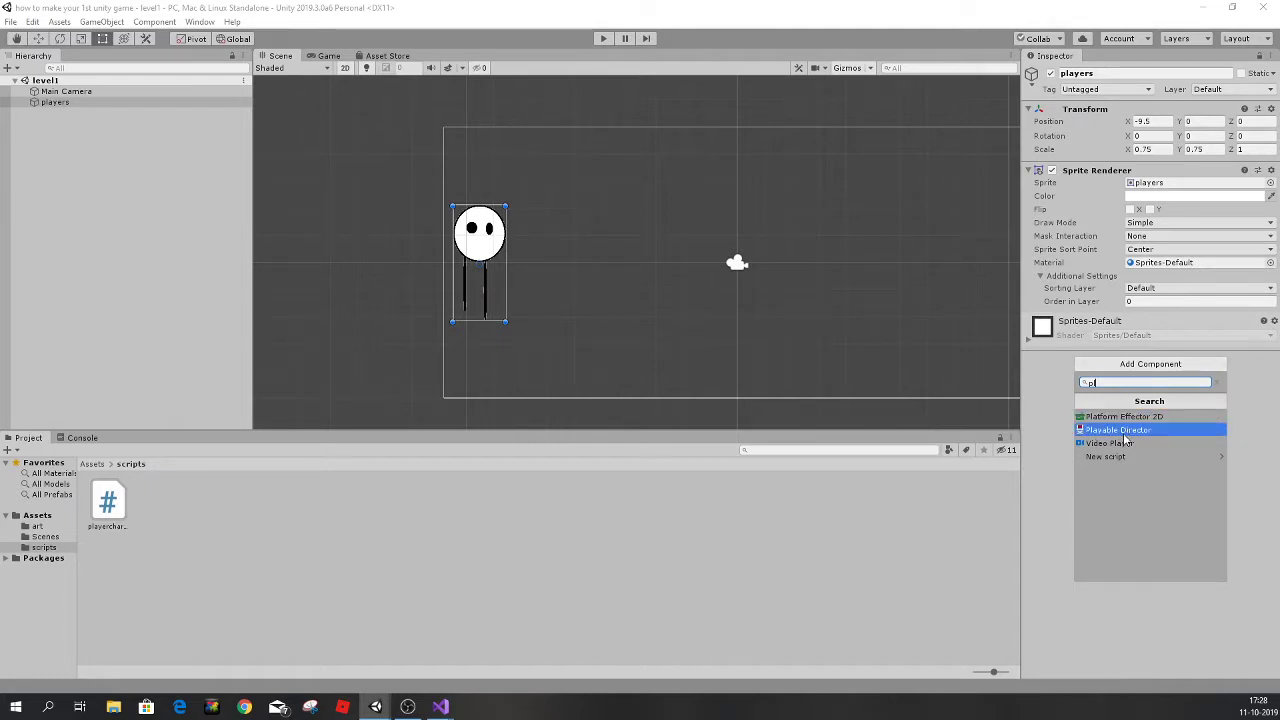
{"action": "type", "text": "lay"}
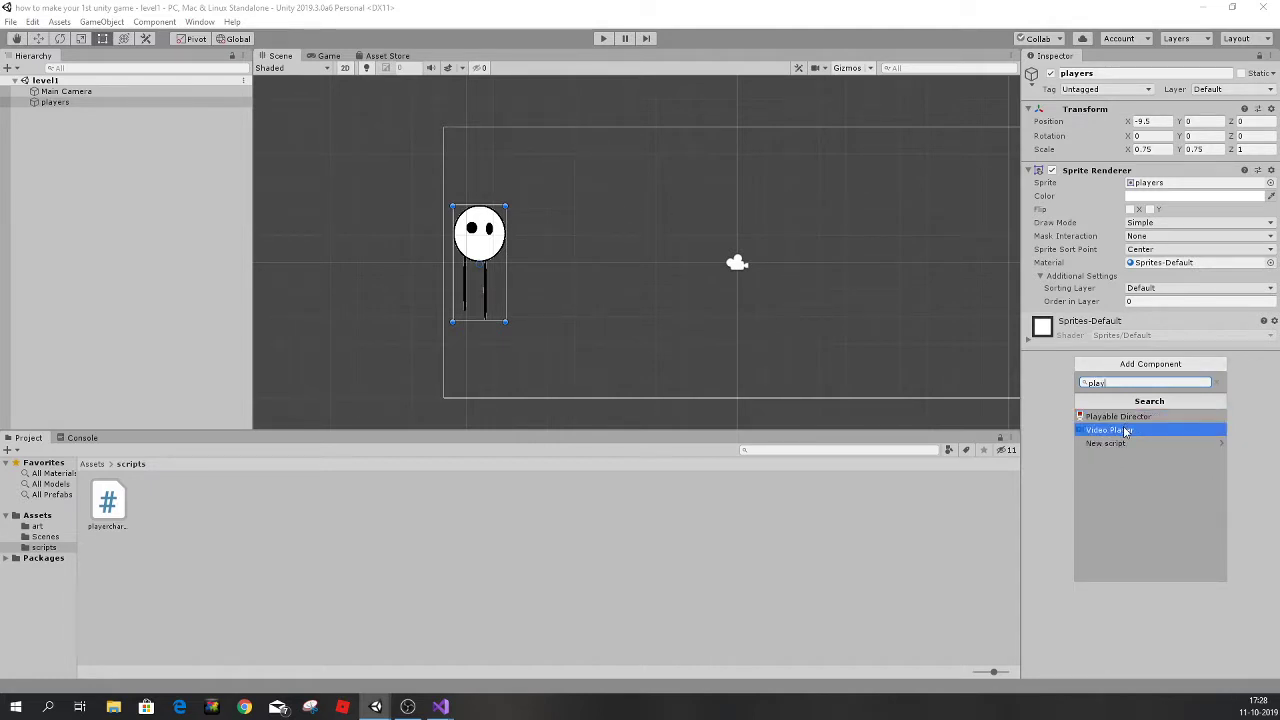
{"action": "type", "text": "e"}
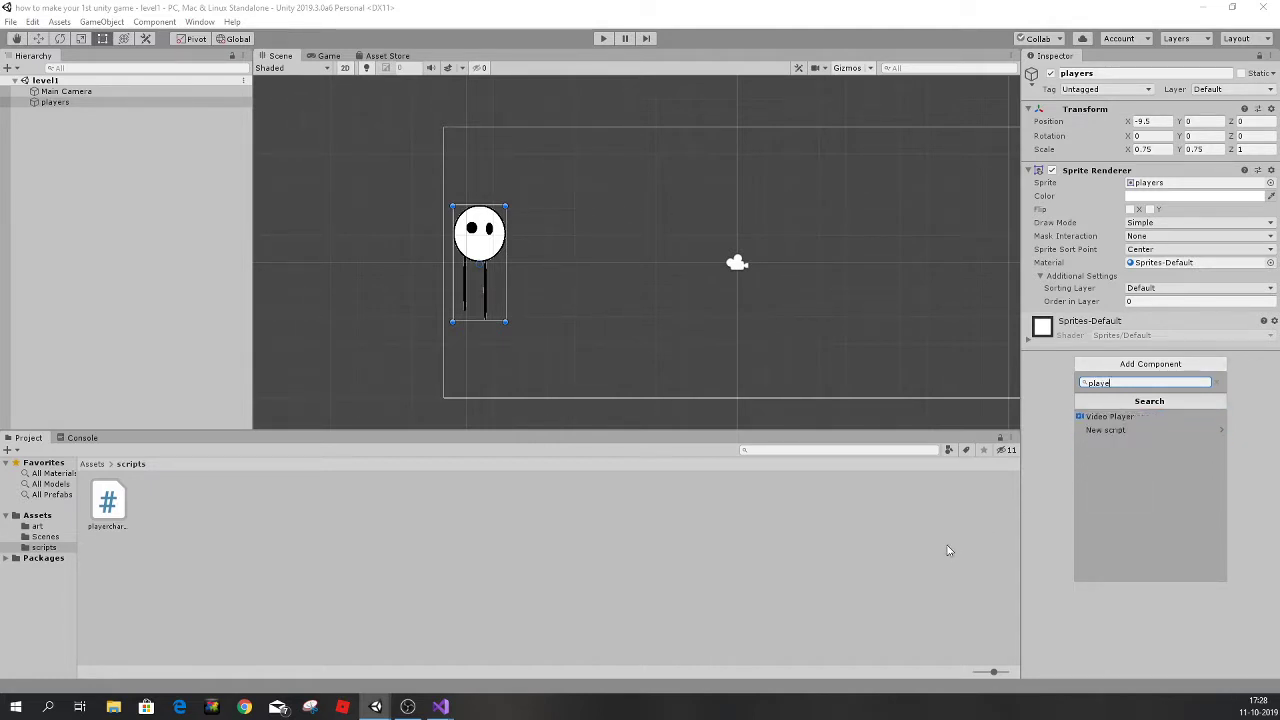
{"action": "type", "text": "r"}
{"action": "key", "text": "Down"}
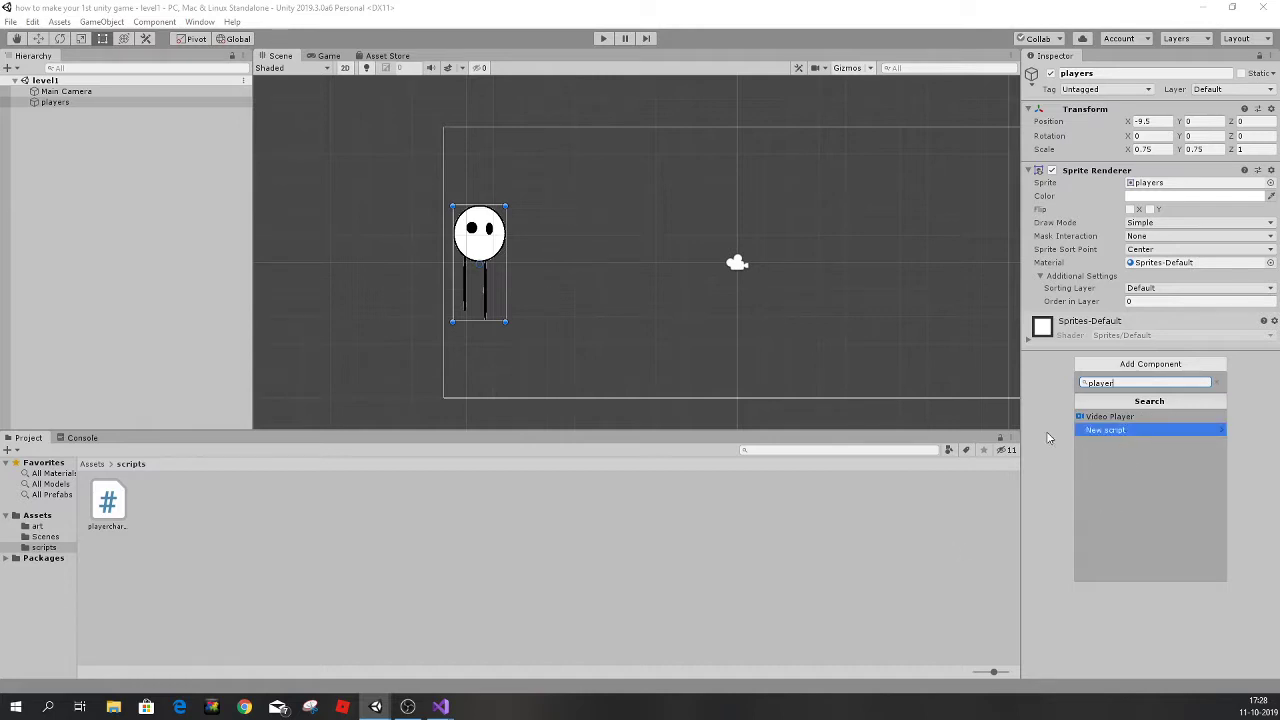
{"action": "left_click", "coordinate": [1048, 438]}
{"action": "left_click", "coordinate": [118, 510]}
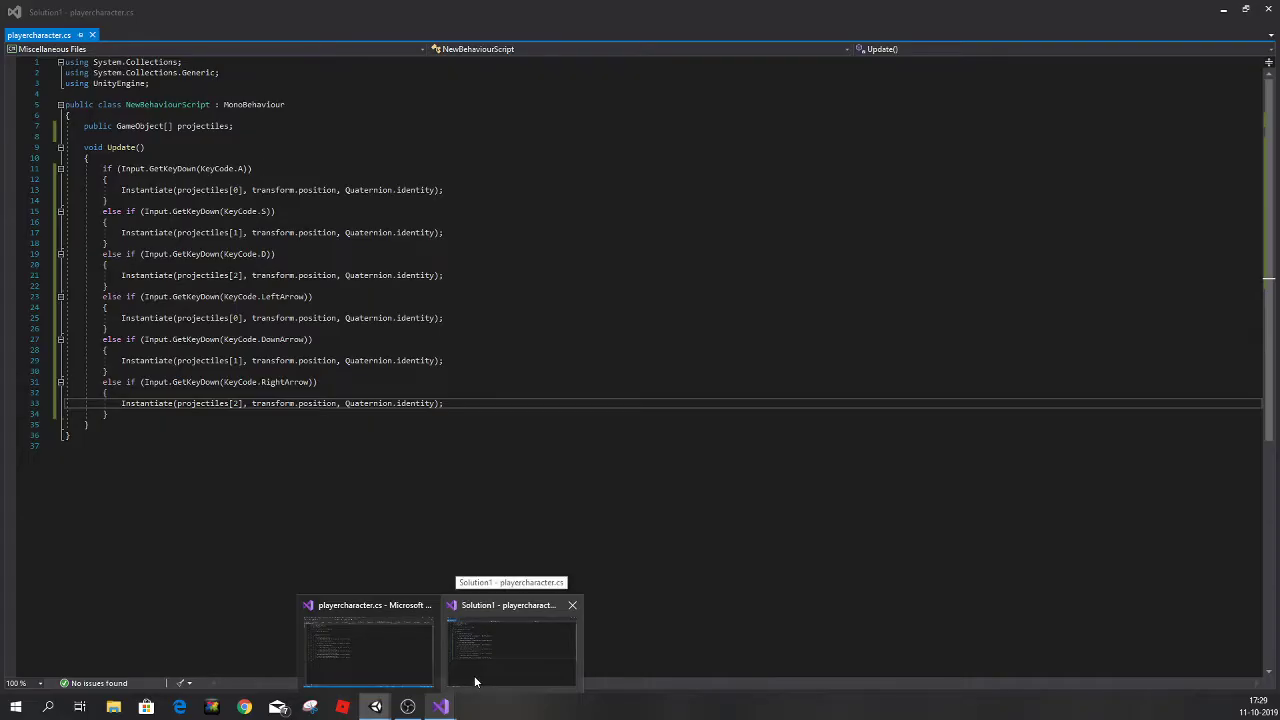
In Visual Studio, rename the class NewBehaviourScript to playercharacter and save the script.
{"action": "left_click", "coordinate": [476, 686]}
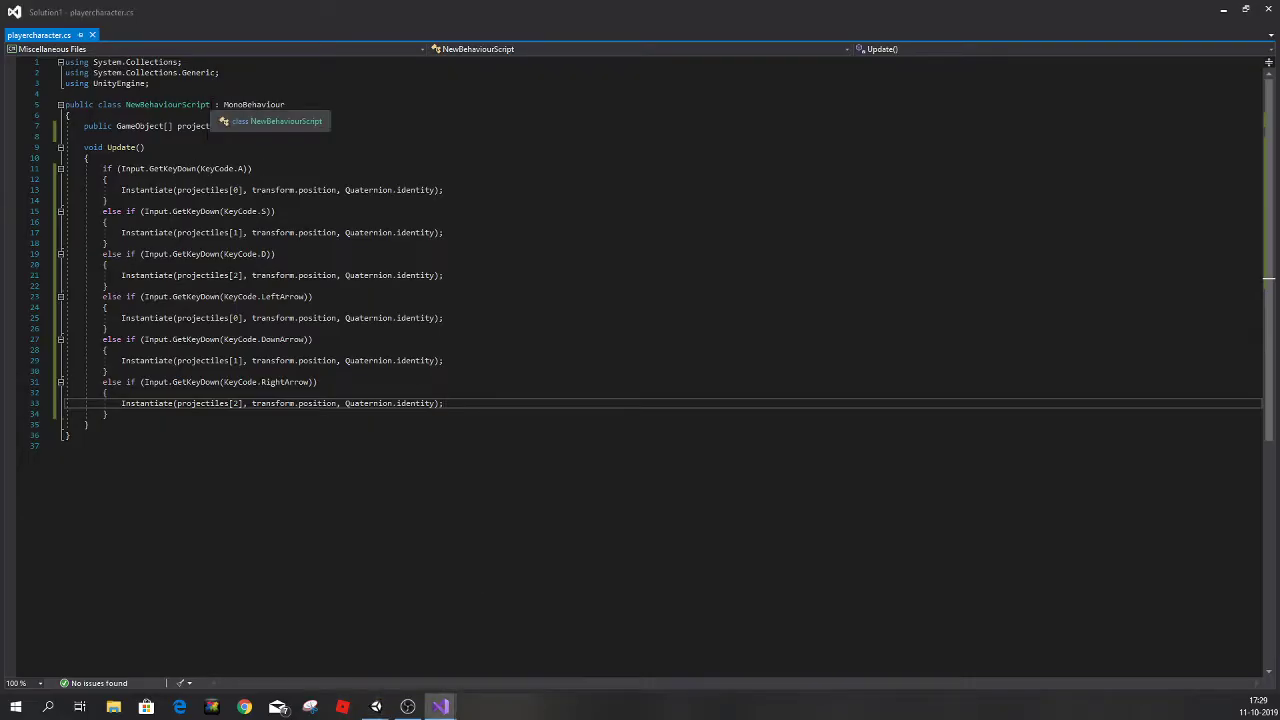
{"action": "left_click_drag", "start_coordinate": [211, 104], "coordinate": [126, 104]}
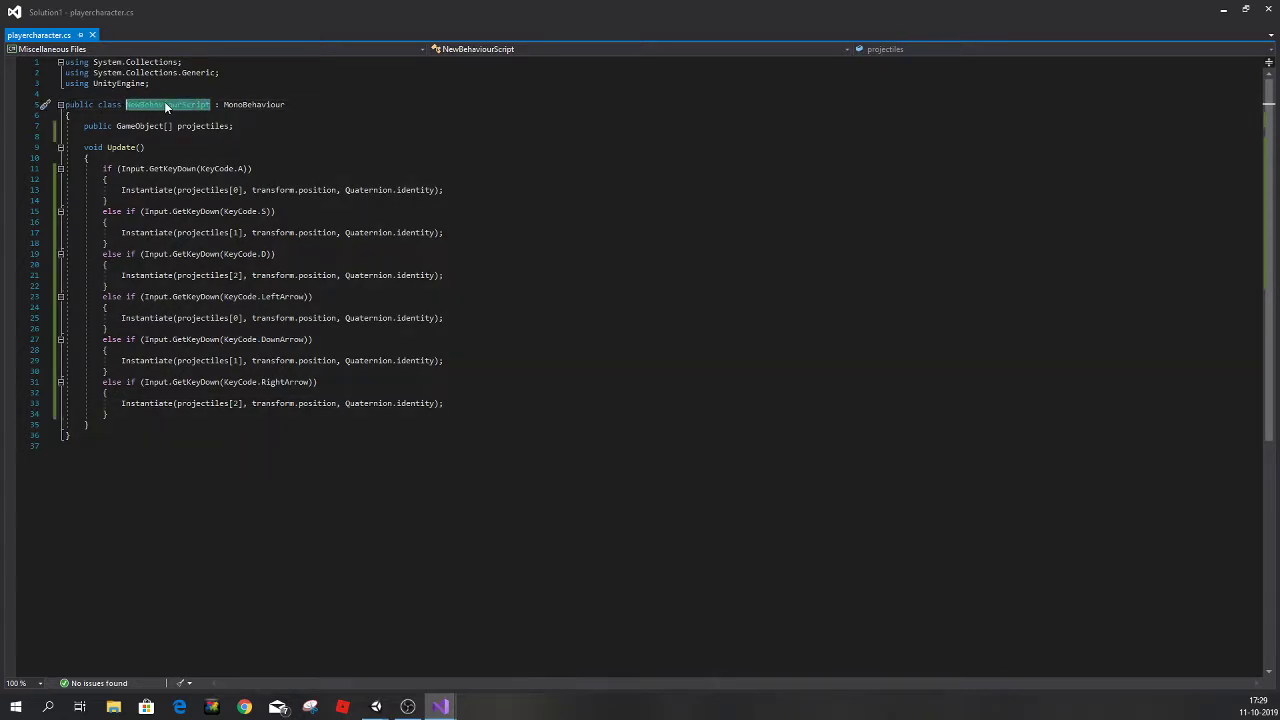
{"action": "type", "text": "play"}
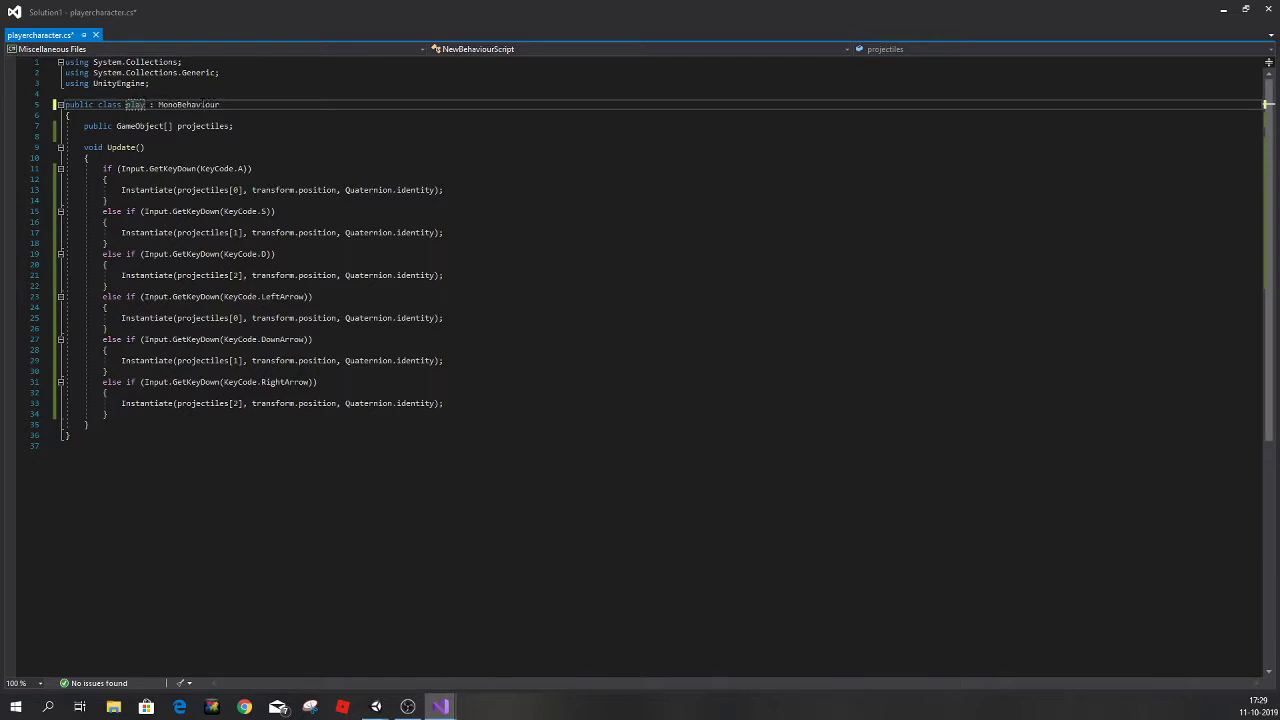
{"action": "type", "text": "erchara"}
{"action": "type", "text": "cter"}
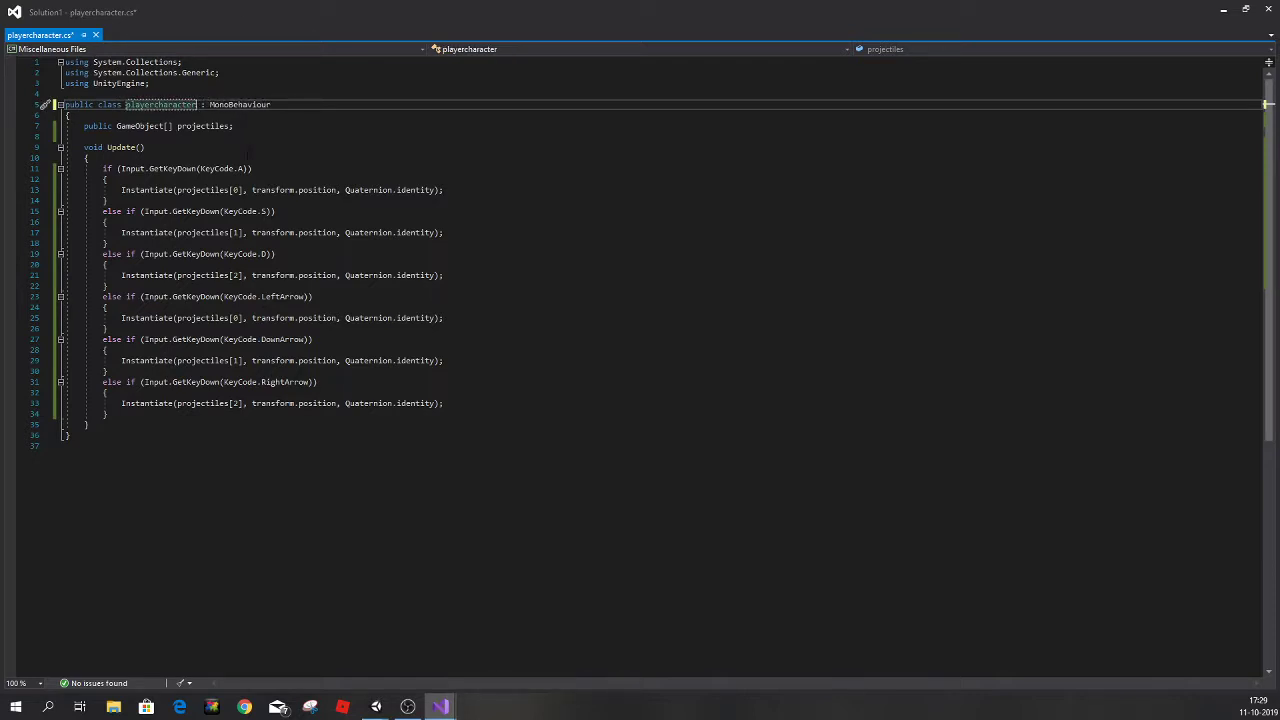
{"action": "key", "text": "ctrl+s"}
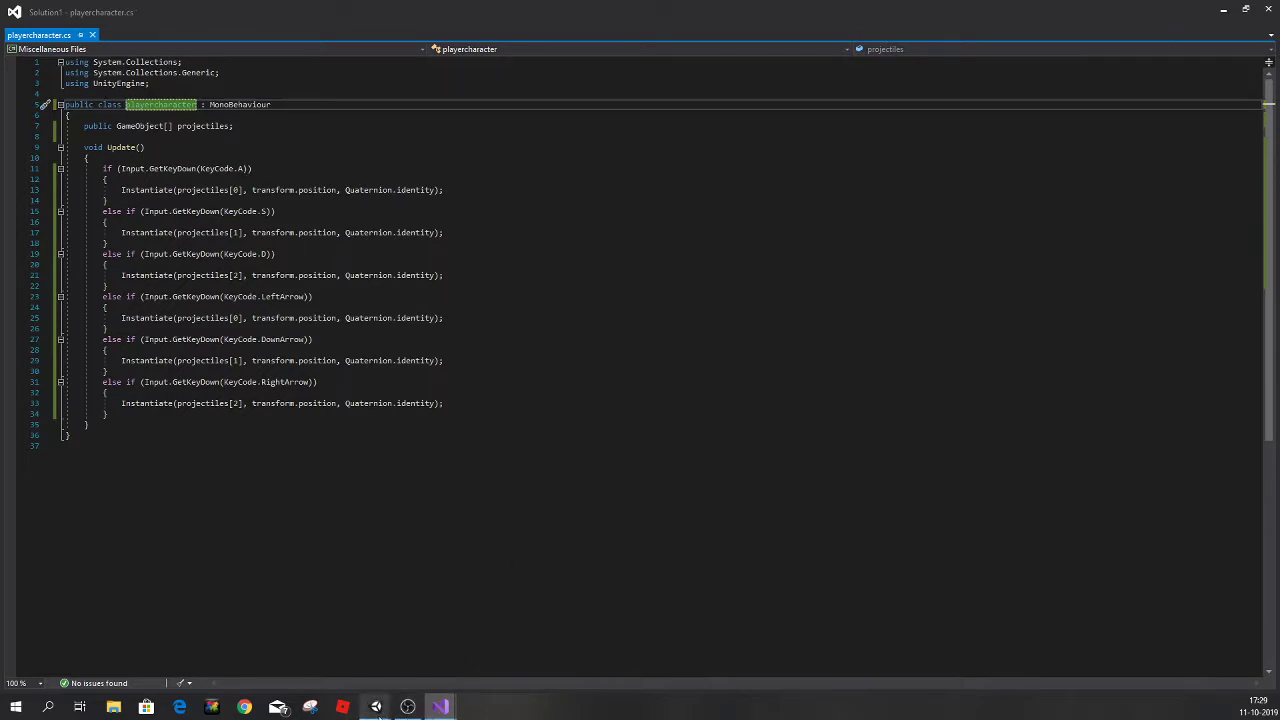
Attach the playercharacter script to the players object and expand its empty Projectiles list.
{"action": "mouse_move", "coordinate": [390, 712]}
{"action": "left_click", "coordinate": [438, 650]}
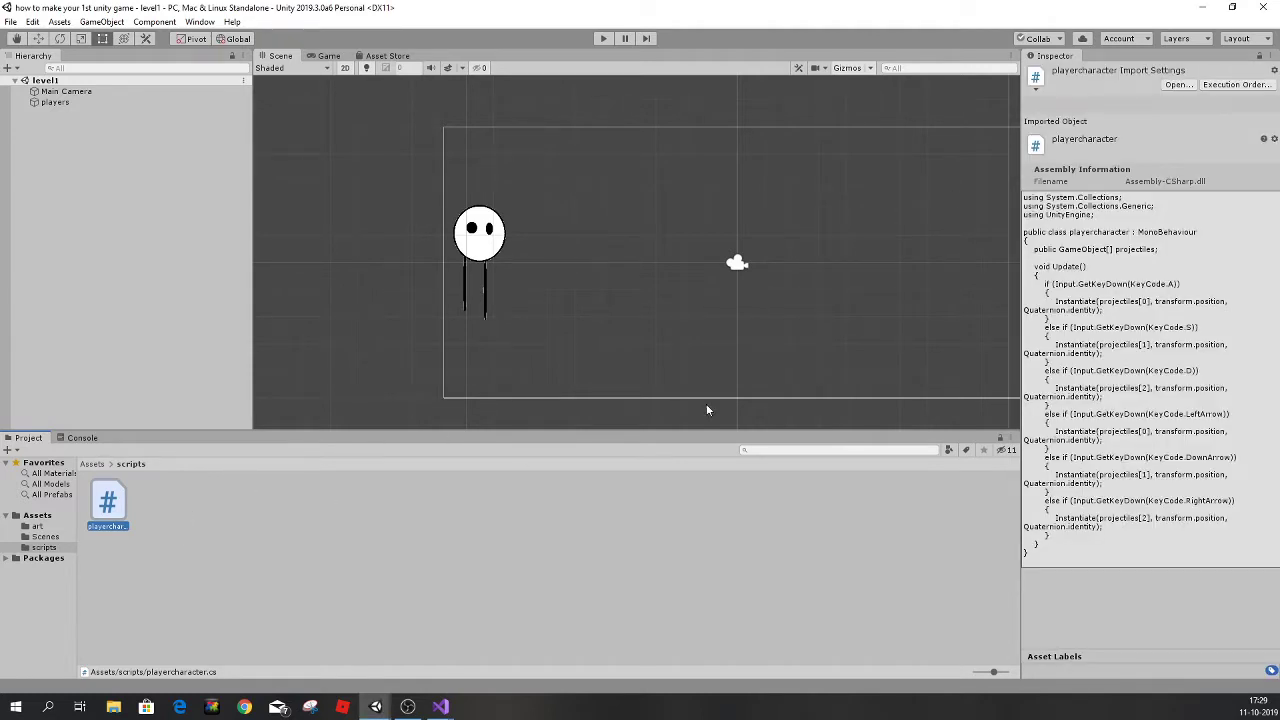
{"action": "left_click", "coordinate": [150, 102]}
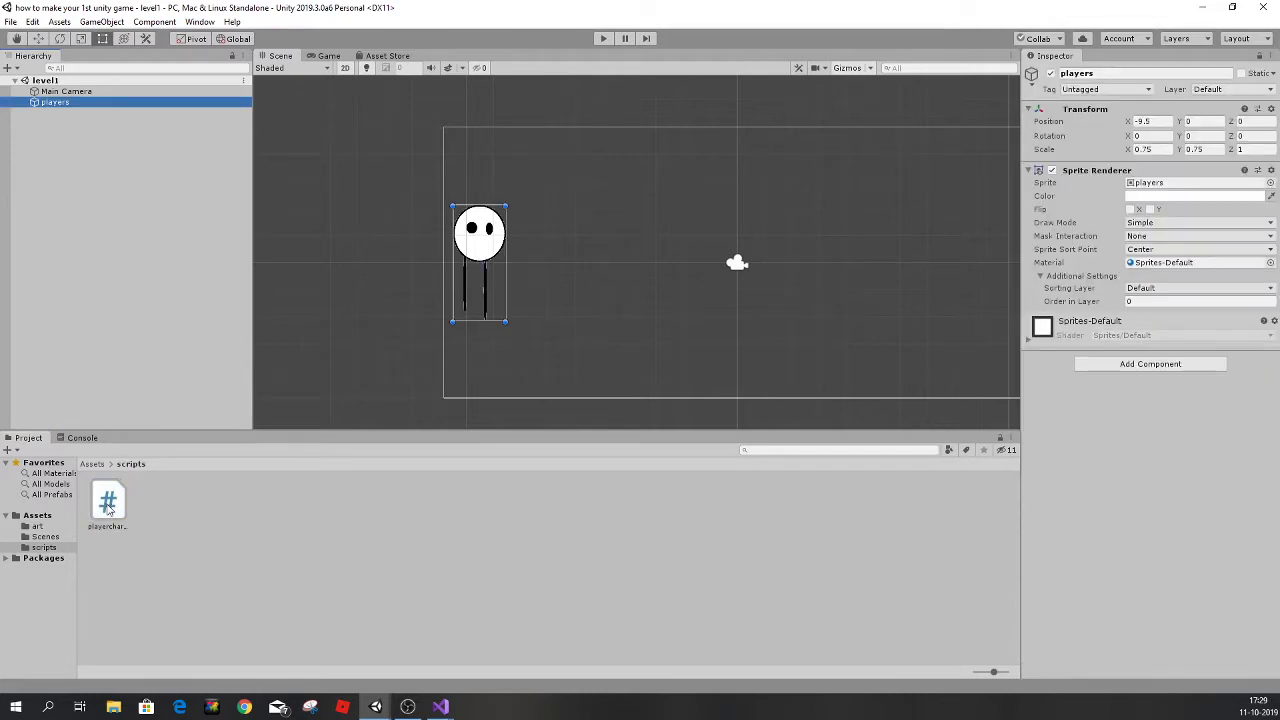
{"action": "mouse_move", "coordinate": [108, 502]}
{"action": "left_mouse_down"}
{"action": "mouse_move", "coordinate": [1107, 455]}
{"action": "mouse_move", "coordinate": [1170, 430]}
{"action": "left_mouse_up"}
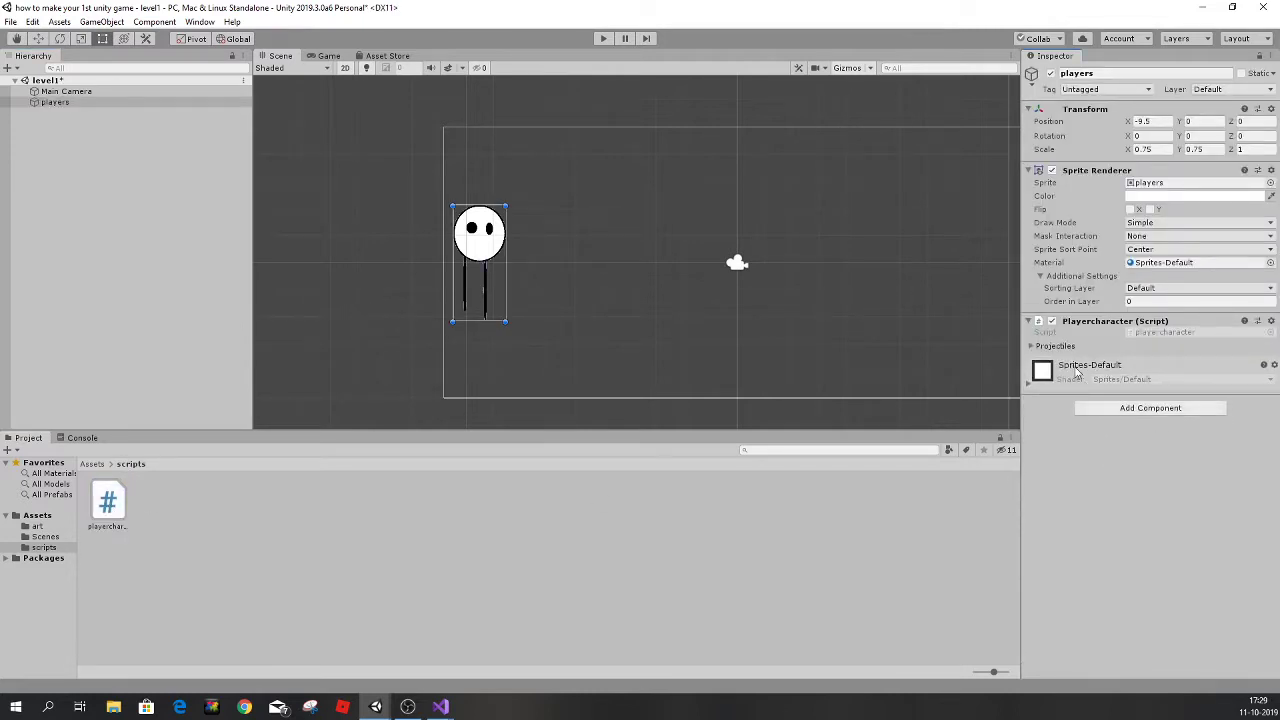
{"action": "left_click", "coordinate": [1030, 346]}
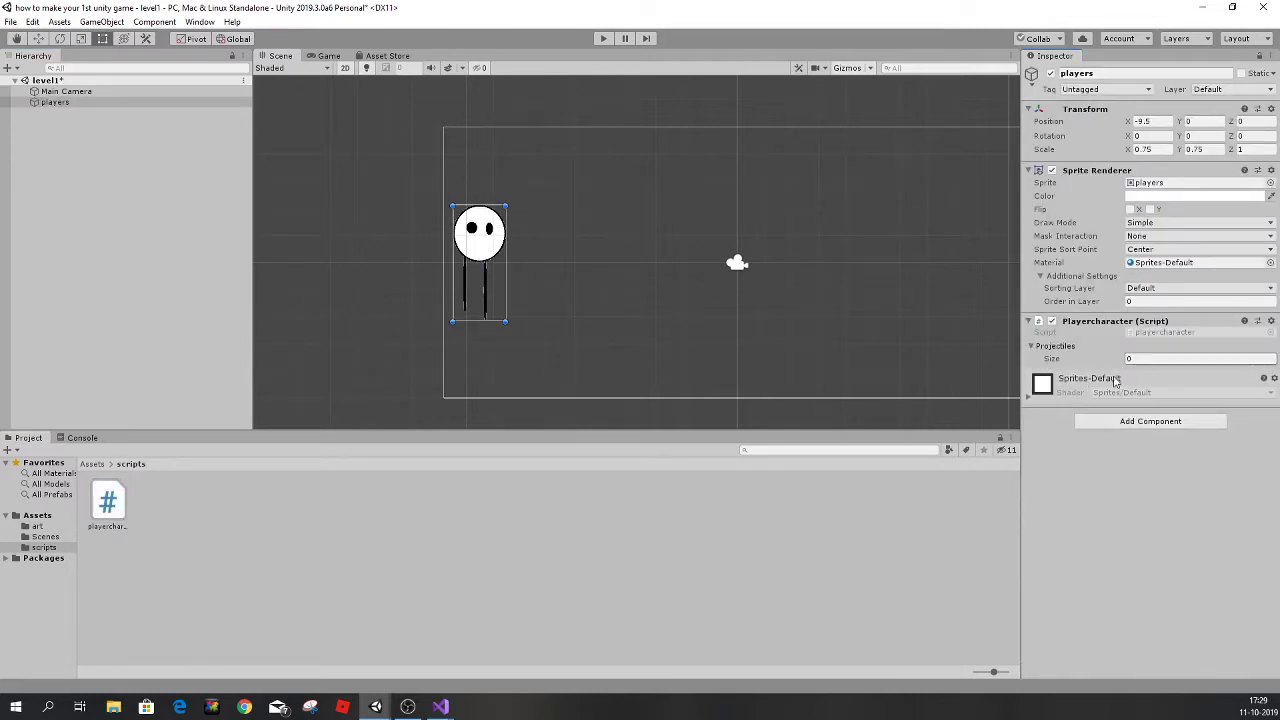
Drag the circle, square and triangle sprites from the art folder into the scene, then select players.
{"action": "left_click", "coordinate": [38, 526]}
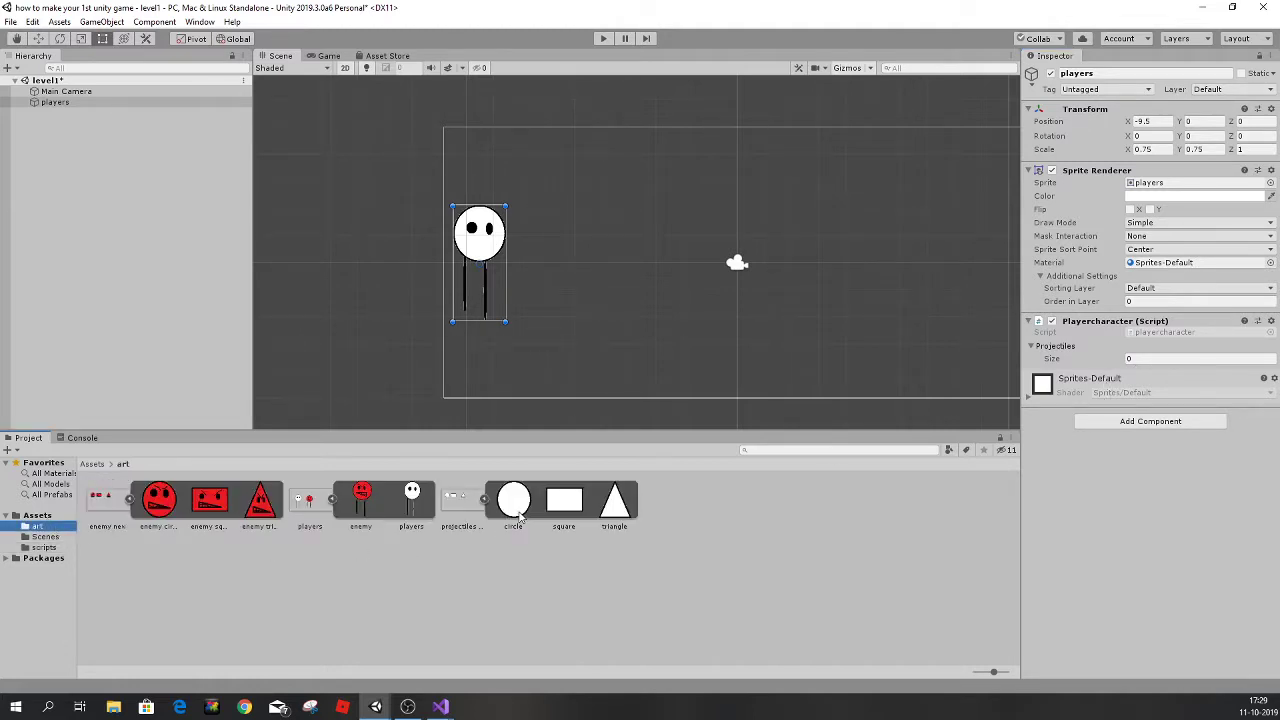
{"action": "mouse_move", "coordinate": [513, 500]}
{"action": "left_mouse_down"}
{"action": "mouse_move", "coordinate": [558, 318]}
{"action": "mouse_move", "coordinate": [548, 373]}
{"action": "left_mouse_up"}
{"action": "left_click_drag", "start_coordinate": [564, 500], "coordinate": [613, 378]}
{"action": "left_click_drag", "start_coordinate": [615, 500], "coordinate": [686, 379]}
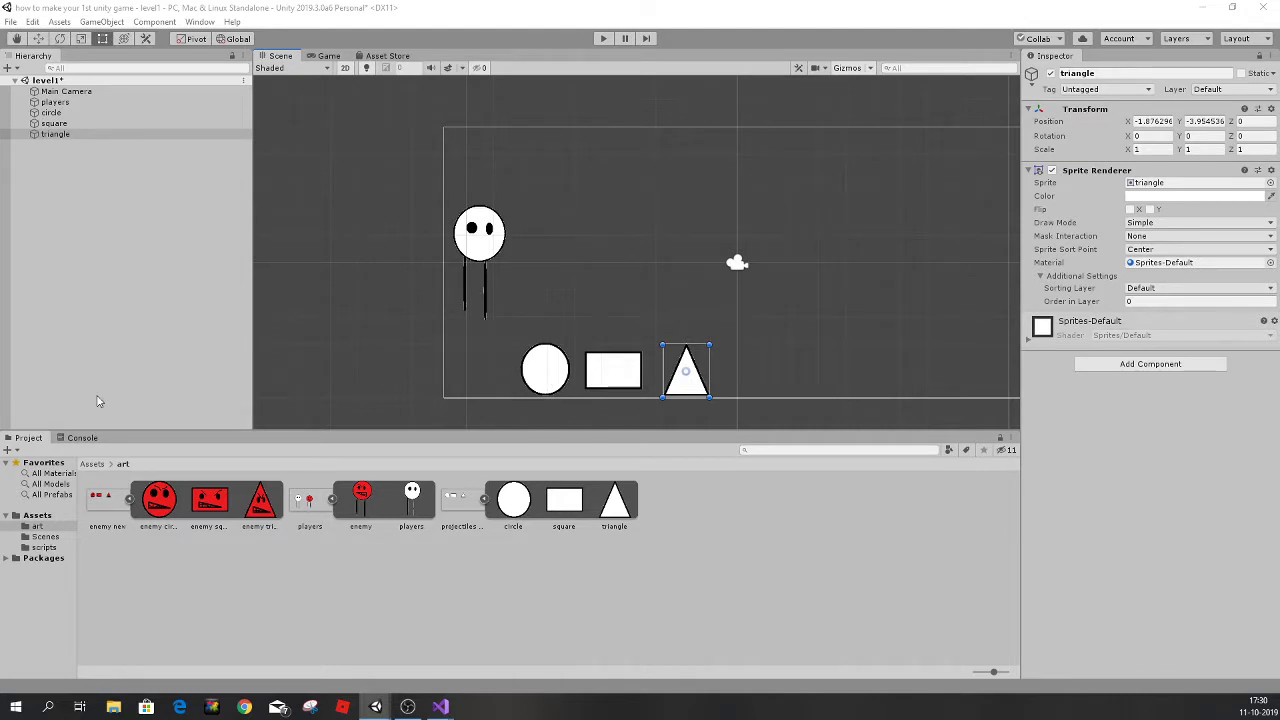
{"action": "left_click", "coordinate": [60, 103]}
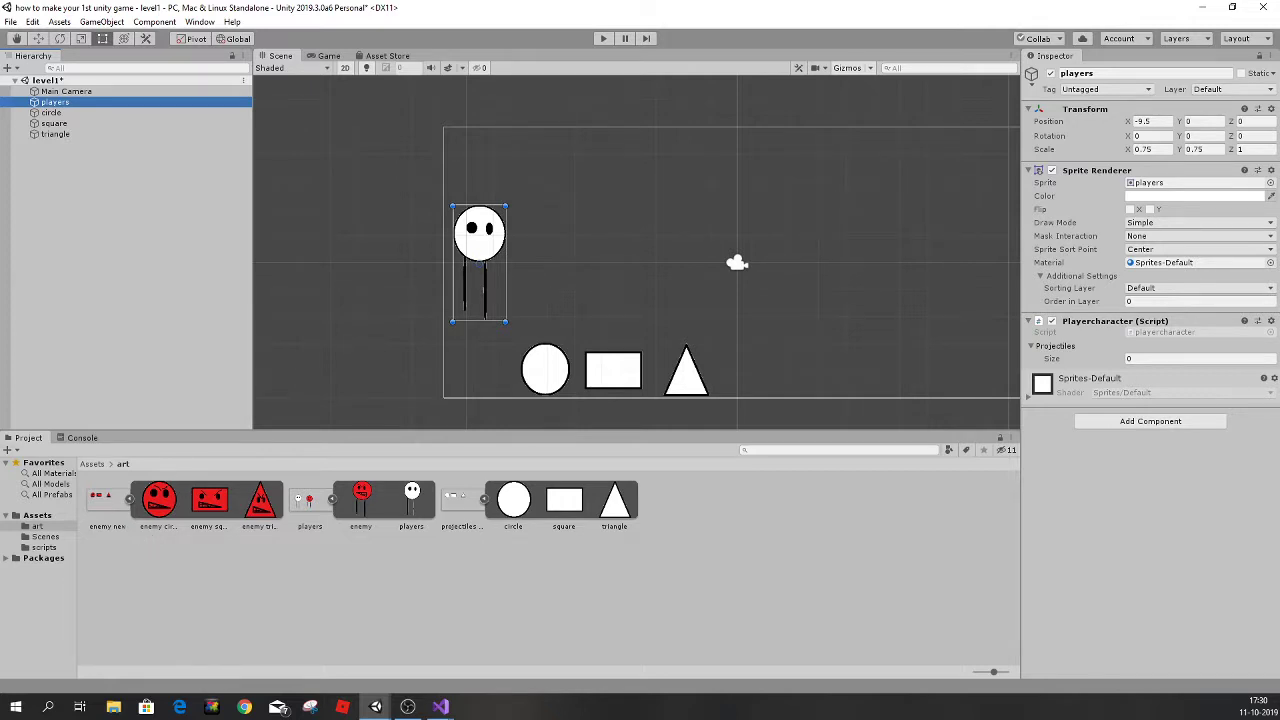
Add a Box Collider 2D to the players object by searching 'box'.
{"action": "left_click", "coordinate": [1122, 421]}
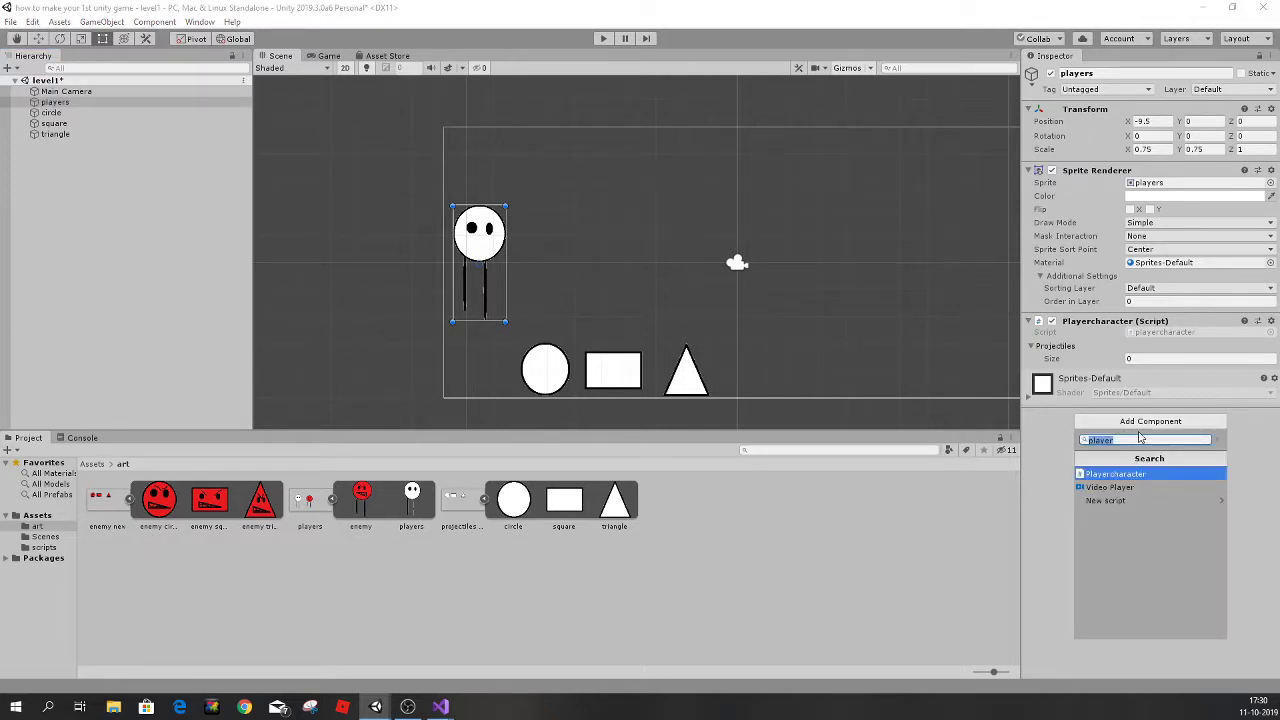
{"action": "type", "text": "box"}
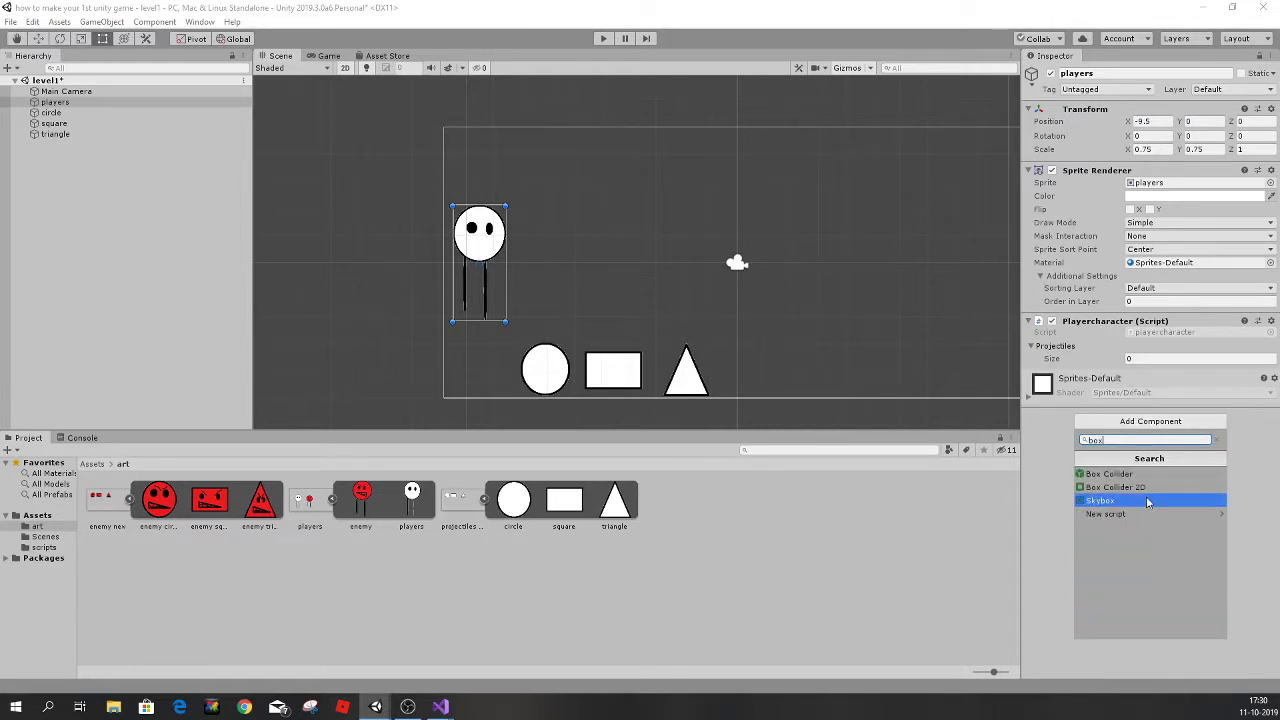
{"action": "left_click", "coordinate": [1145, 487]}
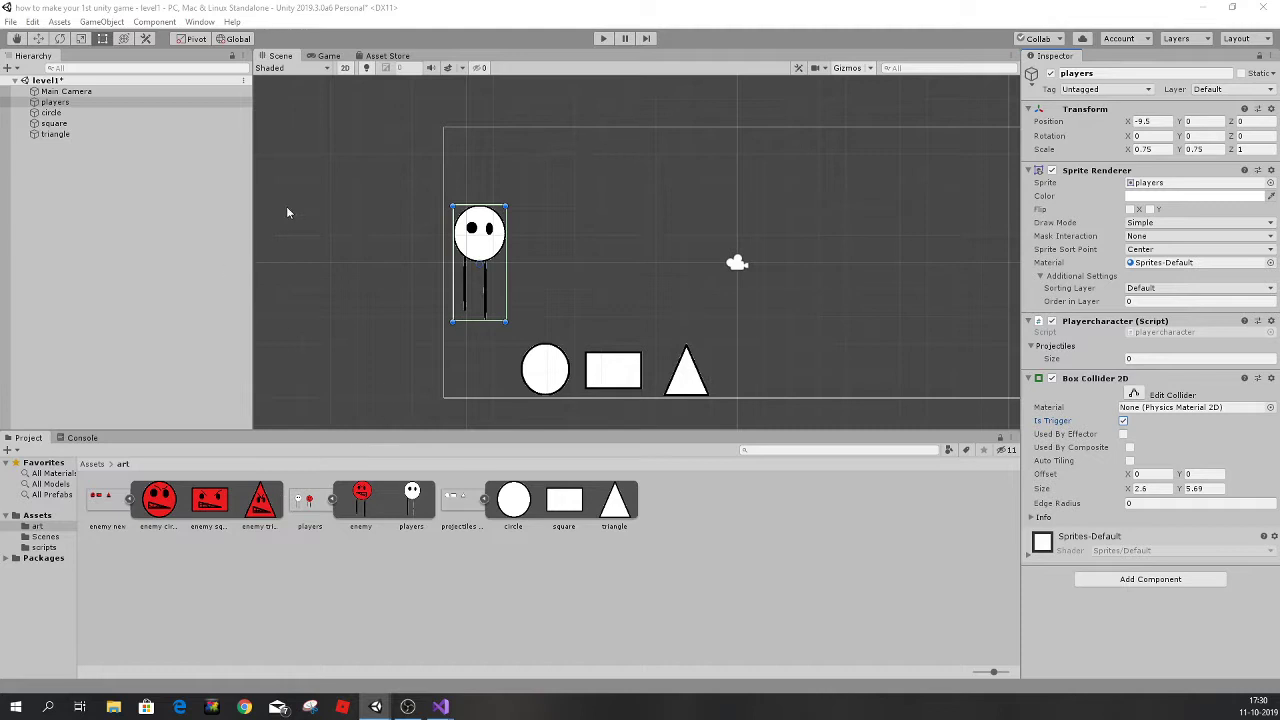
Select the circle object and add a Box Collider 2D to it.
{"action": "left_click", "coordinate": [32, 112]}
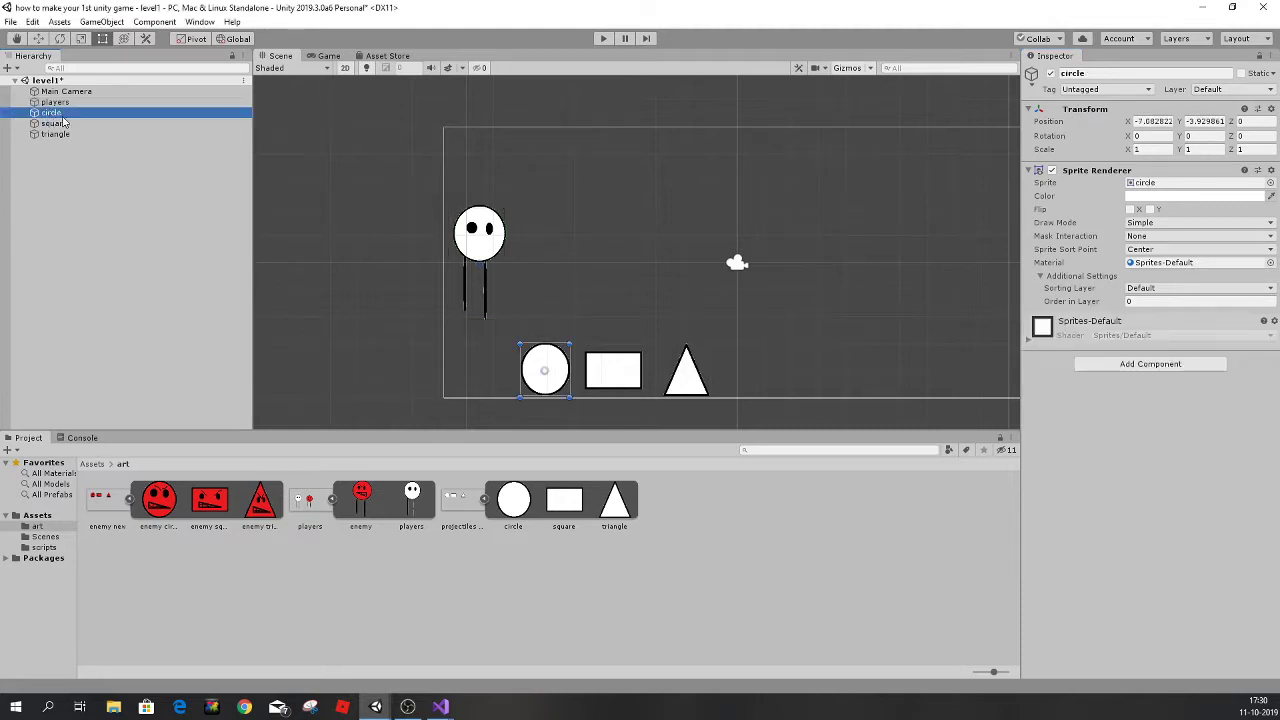
{"action": "left_click", "coordinate": [1147, 366]}
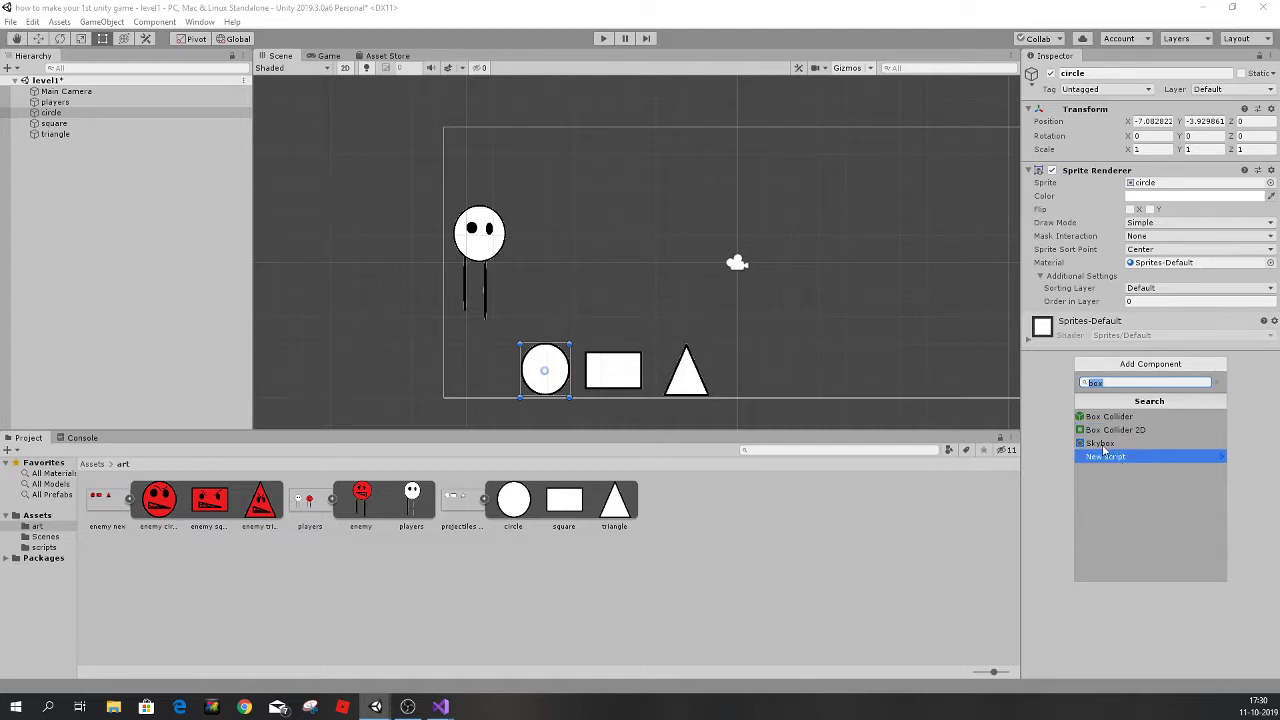
{"action": "left_click", "coordinate": [1110, 430]}
Make the circle's collider a trigger and add a Rigidbody 2D with Gravity Scale 0.
{"action": "left_click", "coordinate": [1123, 363]}
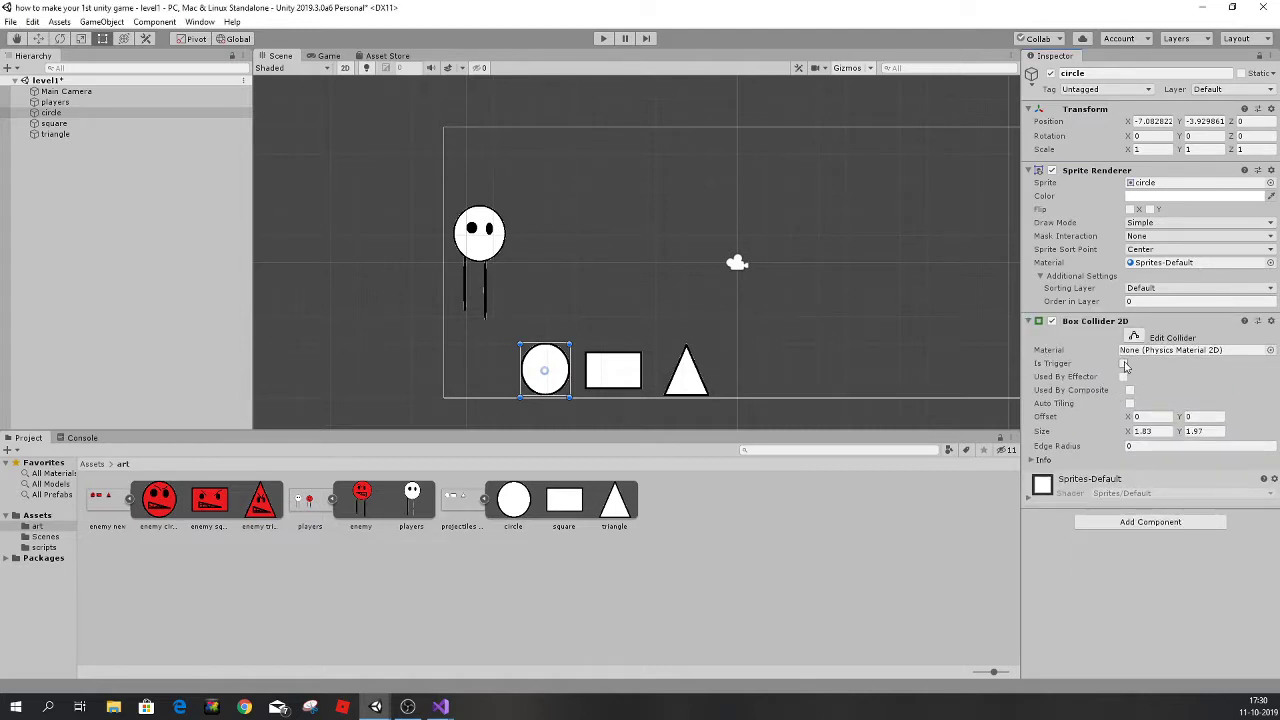
{"action": "left_click", "coordinate": [1150, 524]}
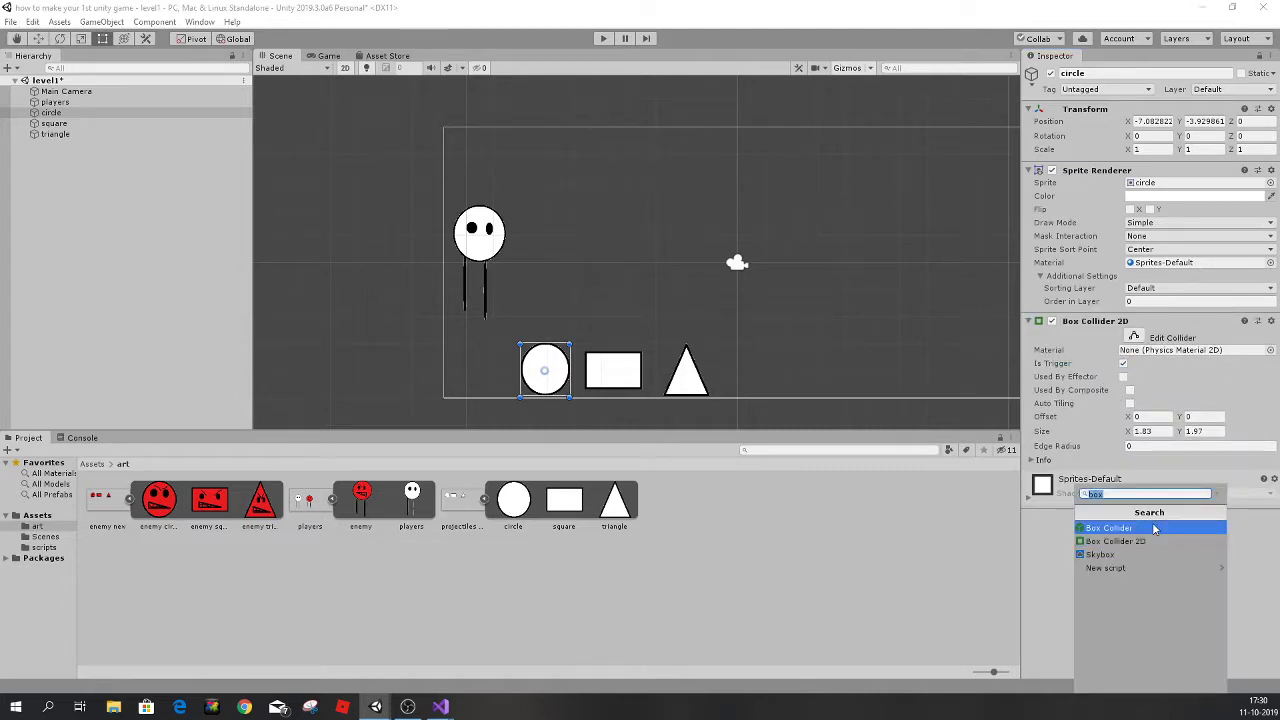
{"action": "type", "text": "rigid"}
{"action": "left_click", "coordinate": [1148, 541]}
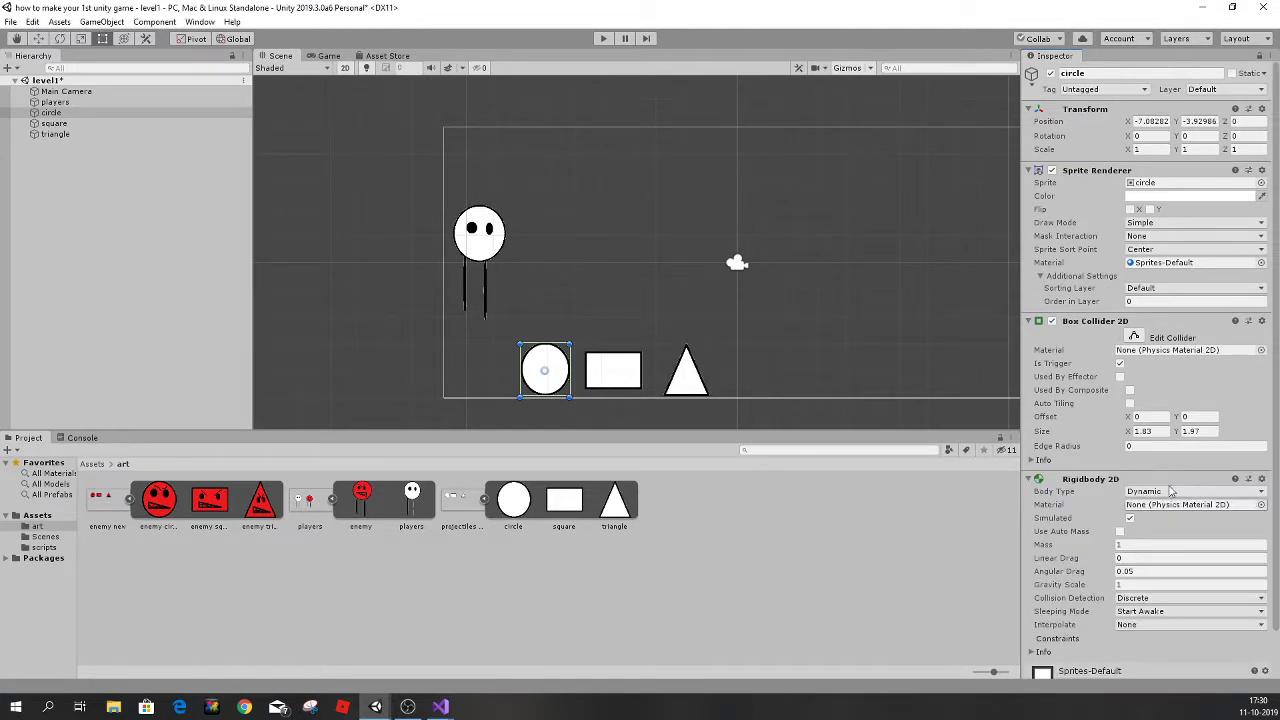
{"action": "left_click", "coordinate": [1136, 558]}
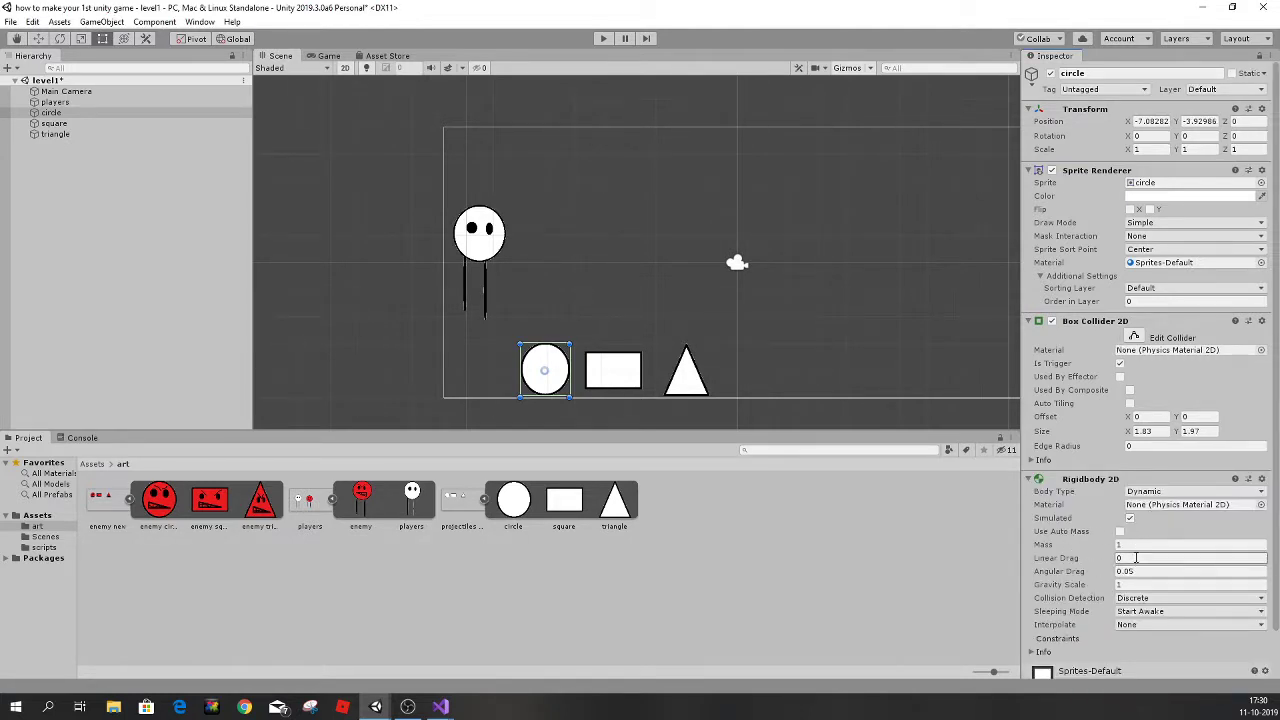
{"action": "key", "text": "Tab"}
{"action": "key", "text": "Tab"}
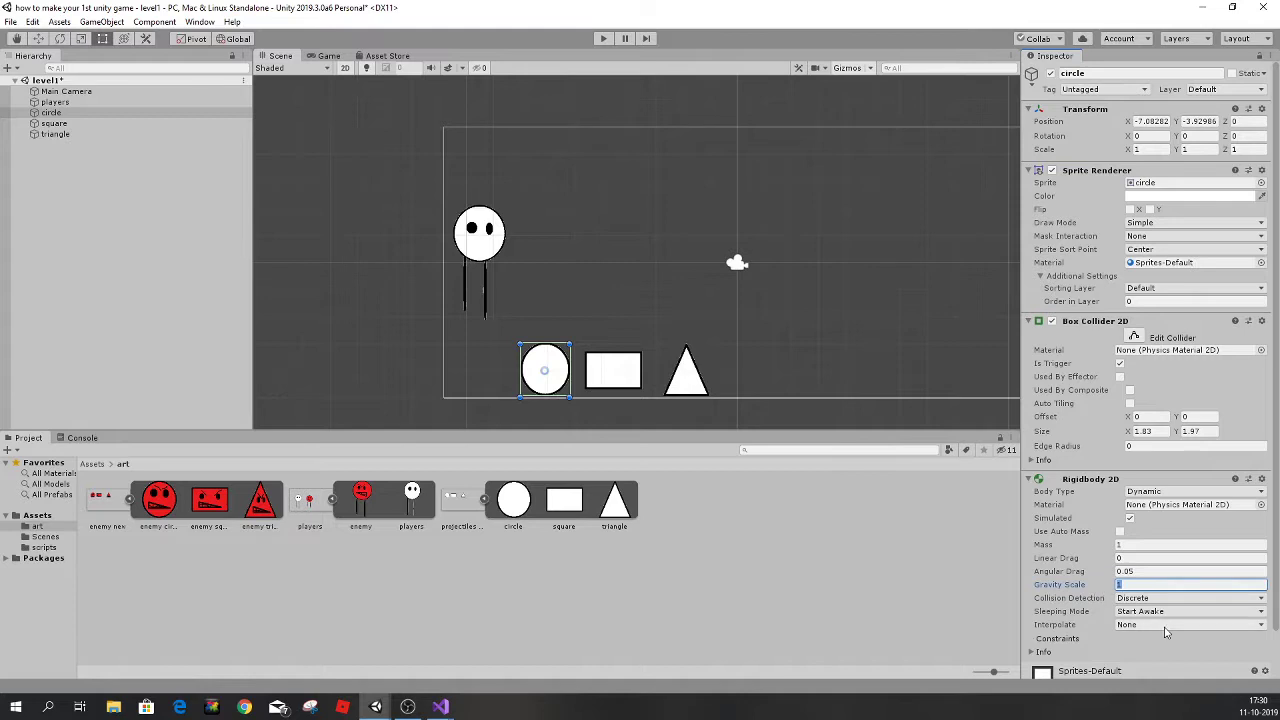
{"action": "type", "text": "0"}
Reselect the circle object and scroll down through its Inspector components.
{"action": "left_click", "coordinate": [794, 543]}
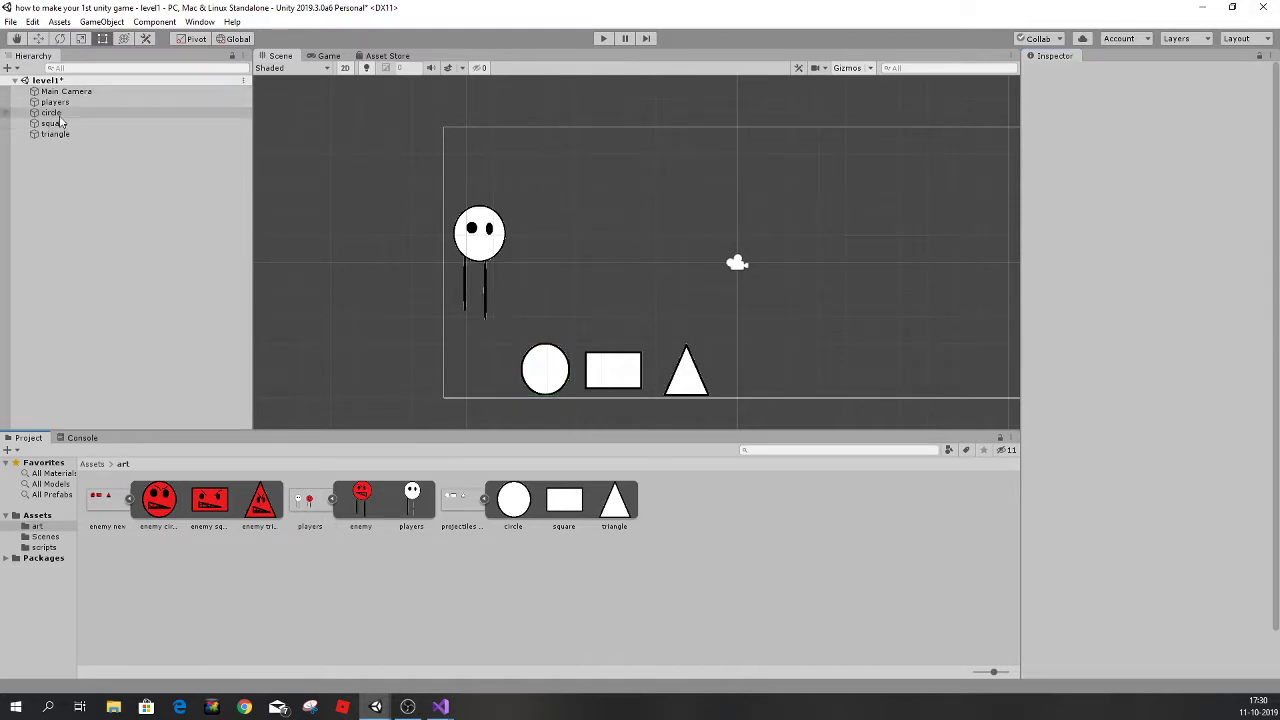
{"action": "left_click", "coordinate": [74, 123]}
{"action": "left_click", "coordinate": [60, 112]}
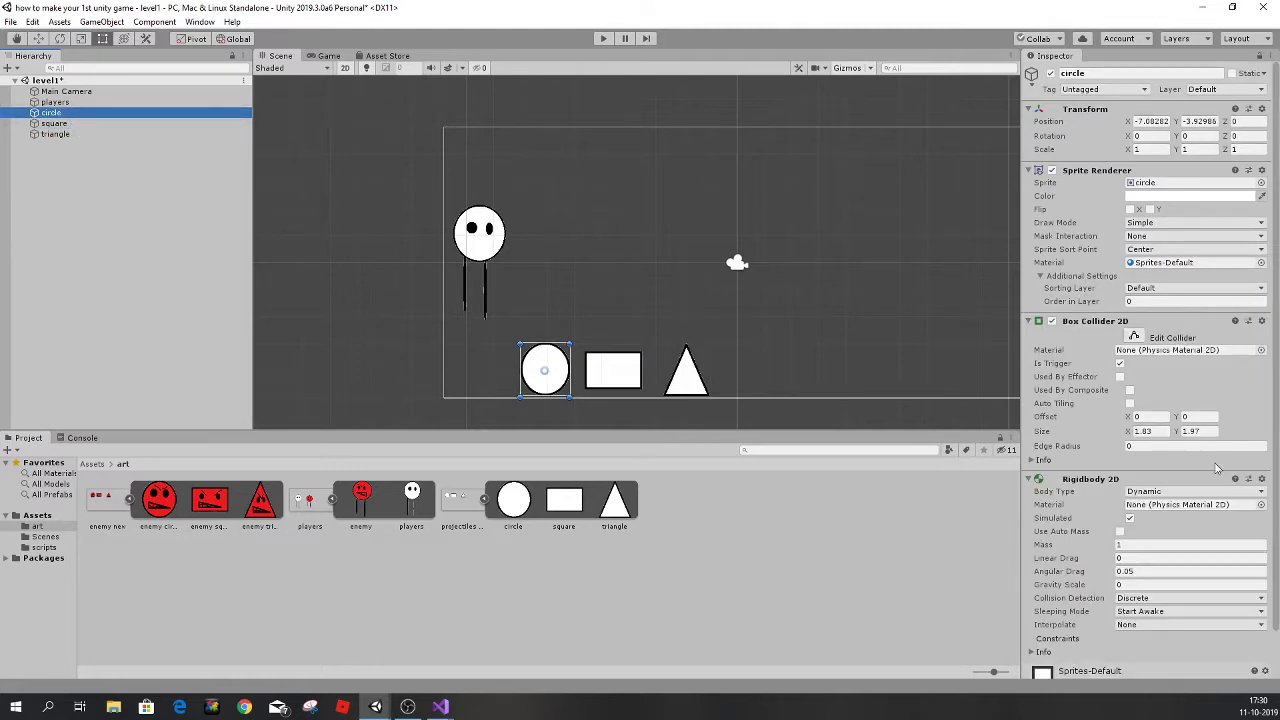
{"action": "scroll", "coordinate": [1212, 556], "scroll_direction": "down", "scroll_amount": 2}
Create a new script named 'circle' through Add Component and attach it to the circle object.
{"action": "left_click", "coordinate": [1160, 665]}
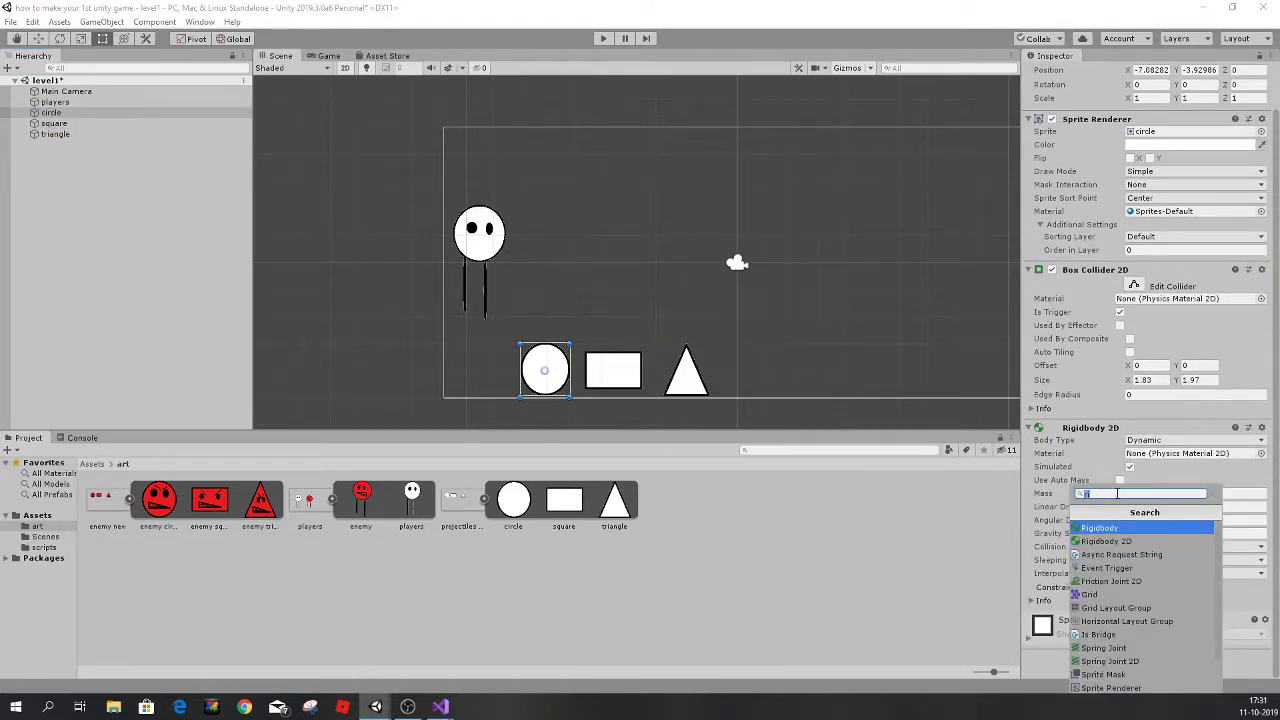
{"action": "type", "text": "circle"}
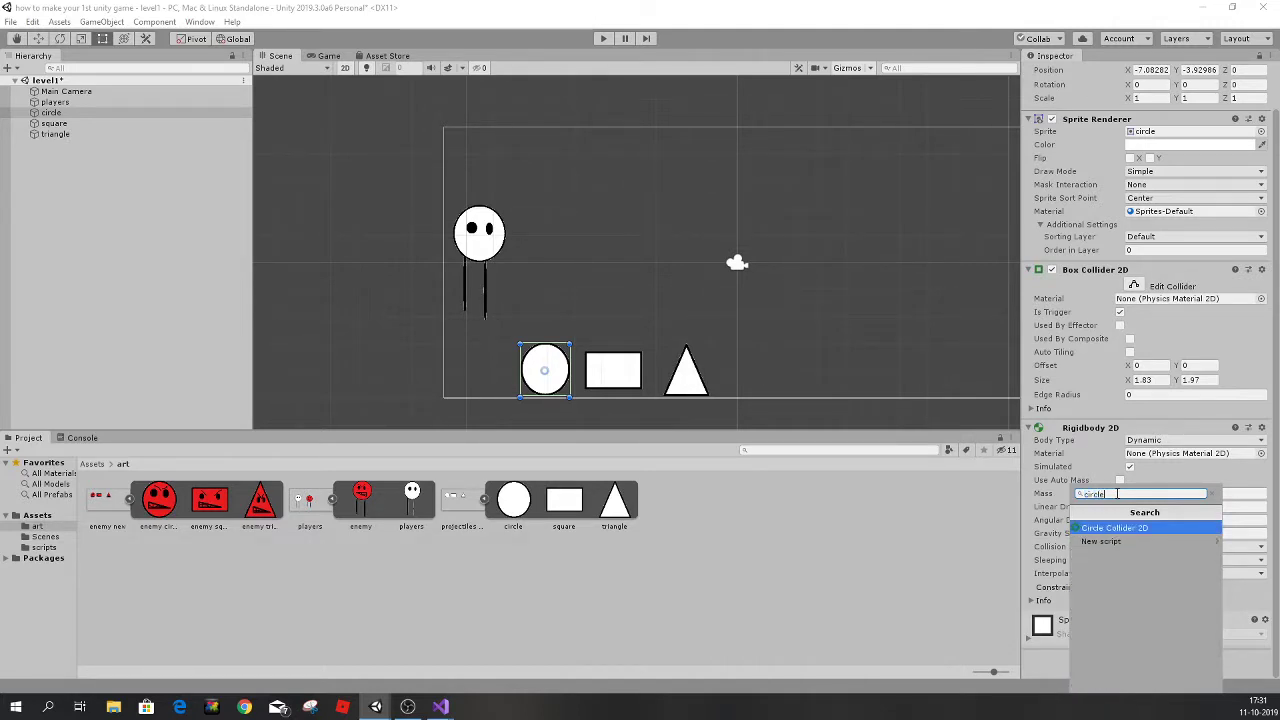
{"action": "left_click", "coordinate": [1133, 541]}
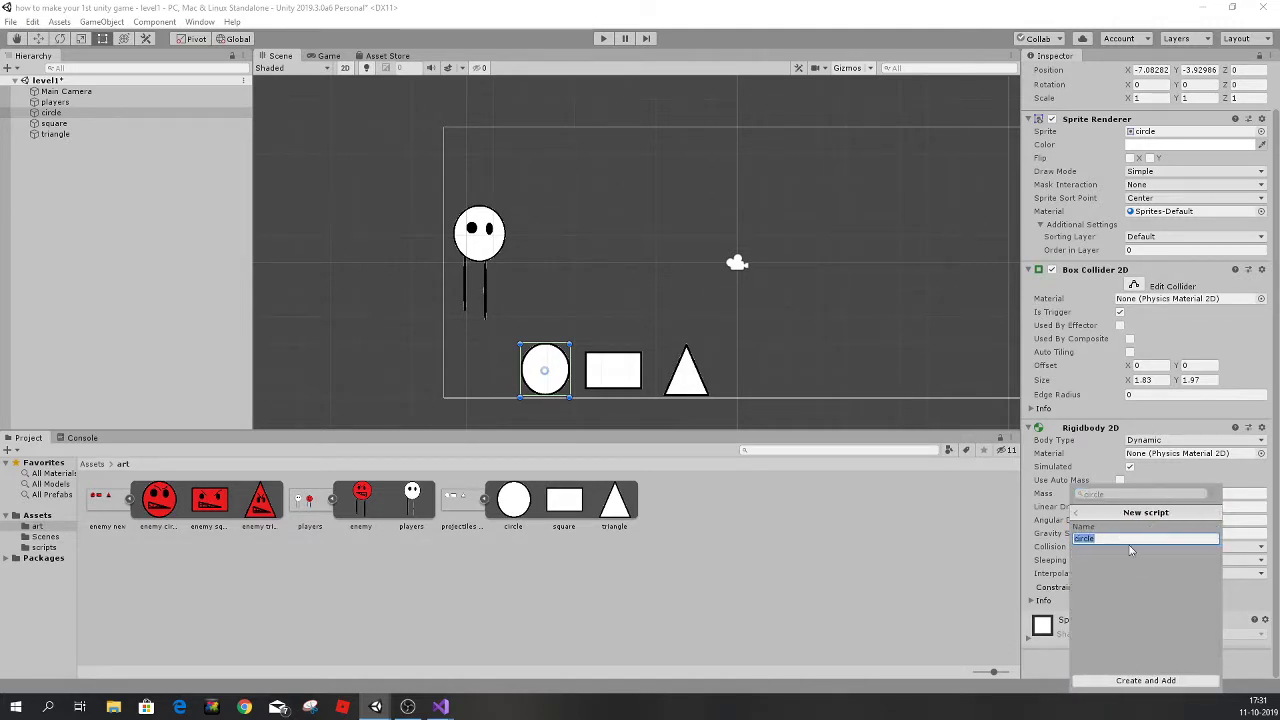
{"action": "left_click", "coordinate": [1135, 681]}
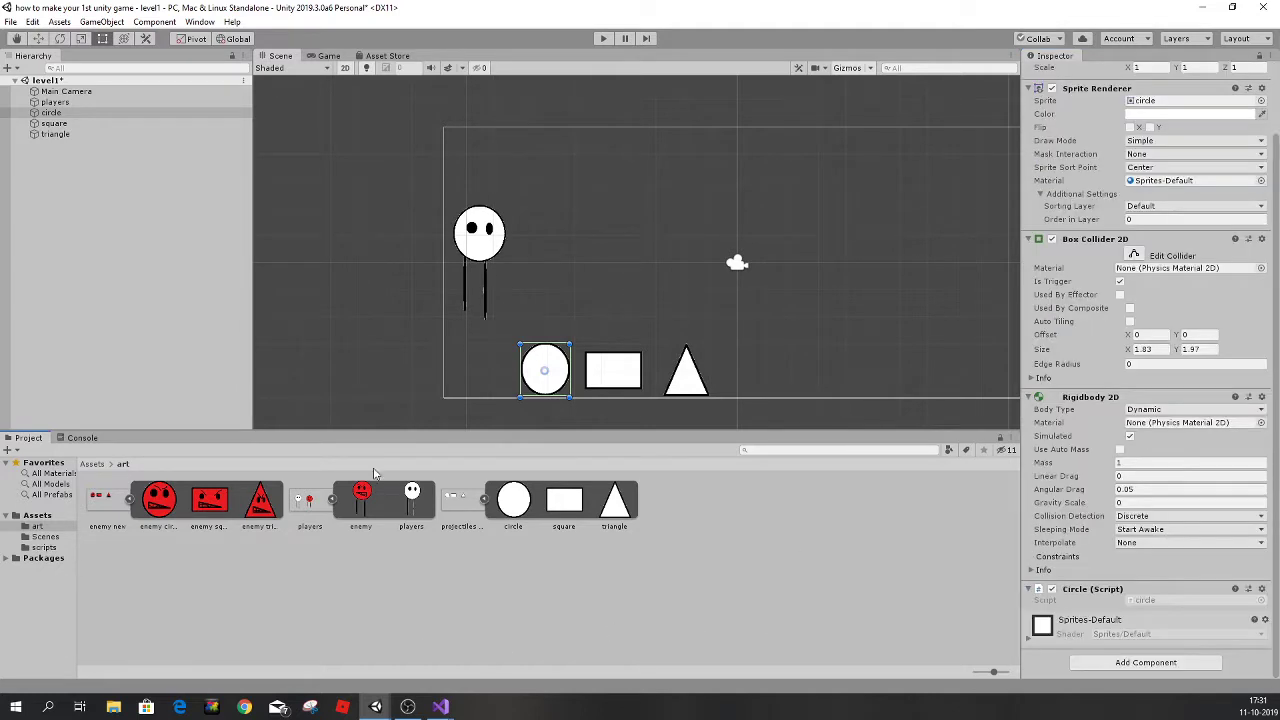
Move the circle script from the top-level Assets folder into the scripts folder.
{"action": "left_click", "coordinate": [52, 548]}
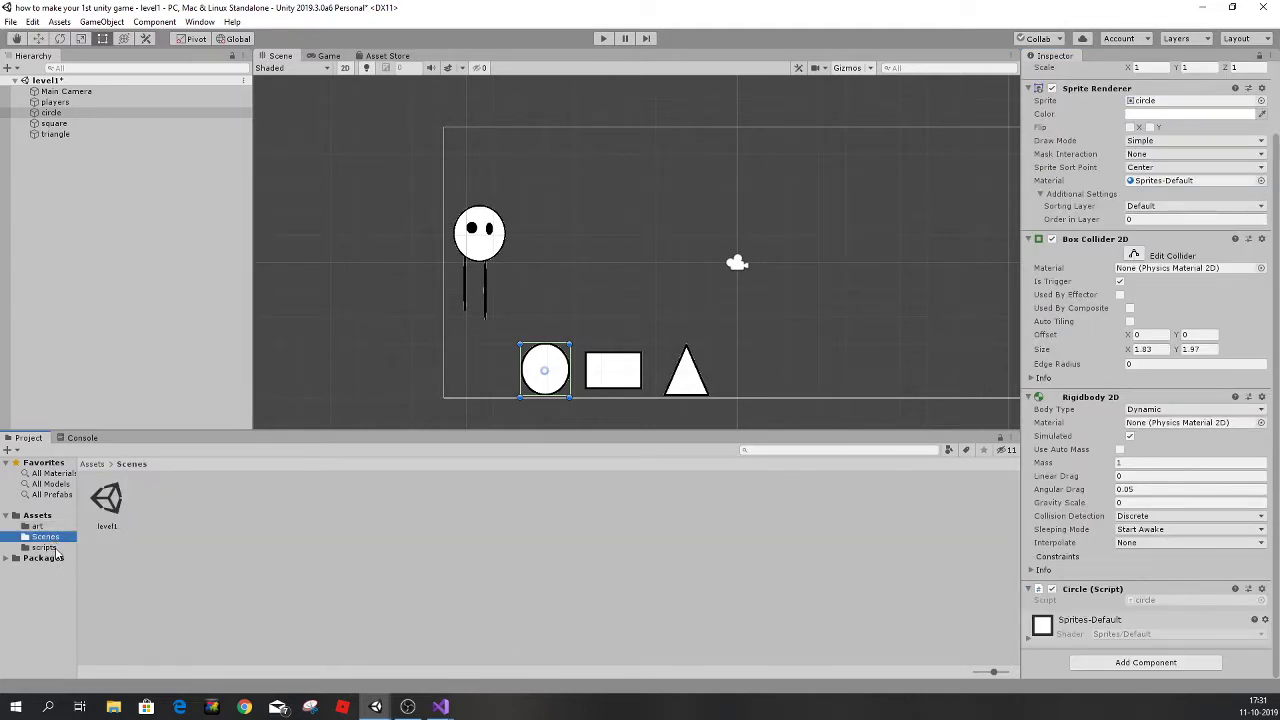
{"action": "left_click", "coordinate": [37, 516]}
{"action": "left_click_drag", "start_coordinate": [270, 518], "coordinate": [214, 515]}
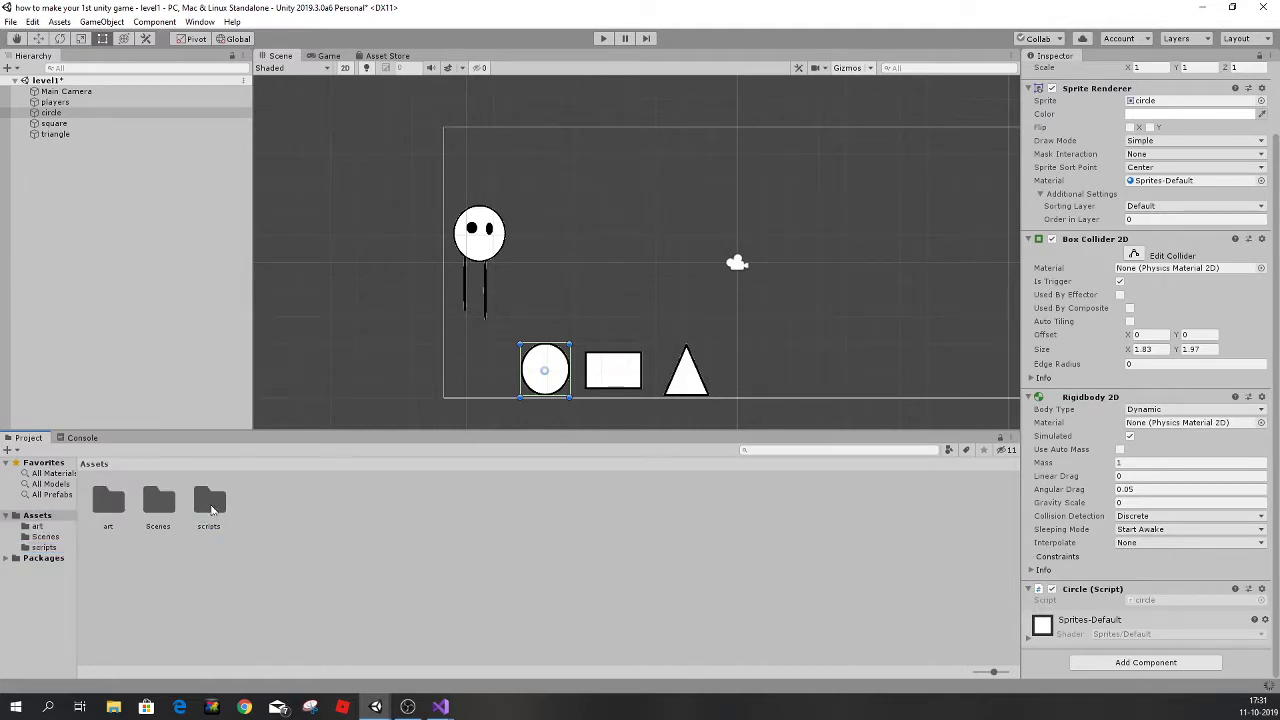
{"action": "double_click", "coordinate": [209, 505]}
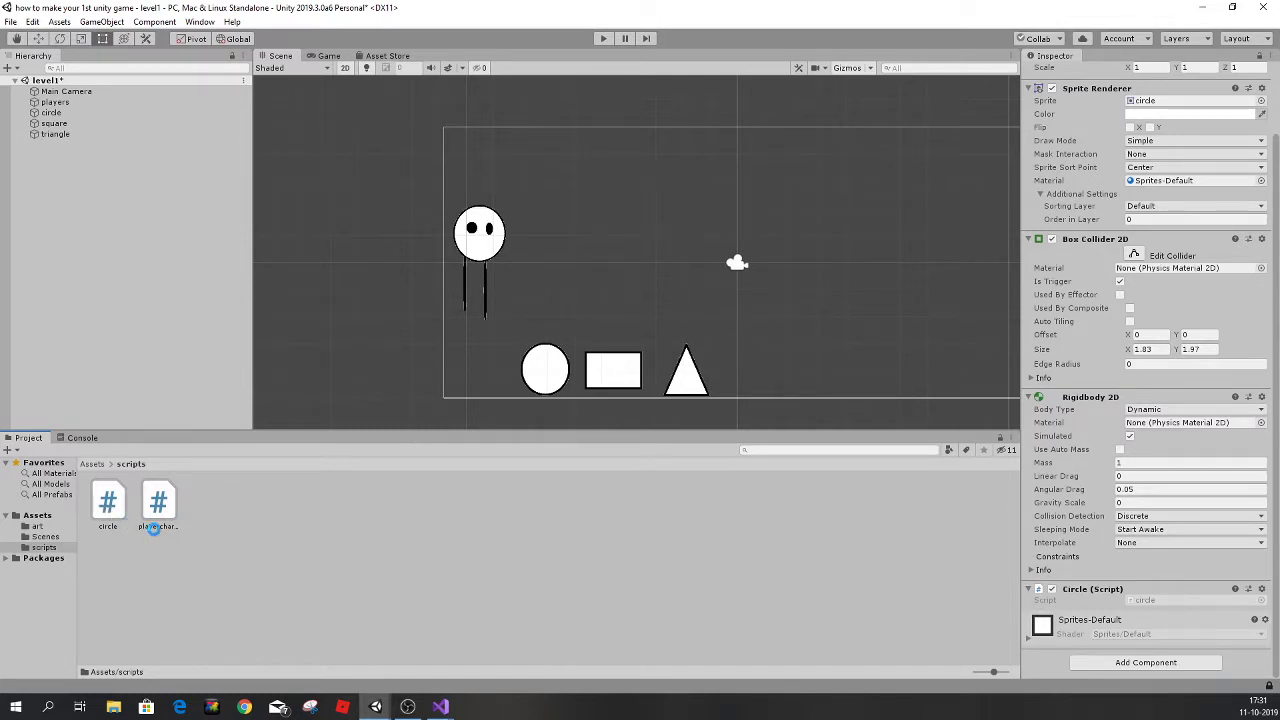
Close the extra Visual Studio window and open circle.cs in the code editor.
{"action": "mouse_move", "coordinate": [446, 706]}
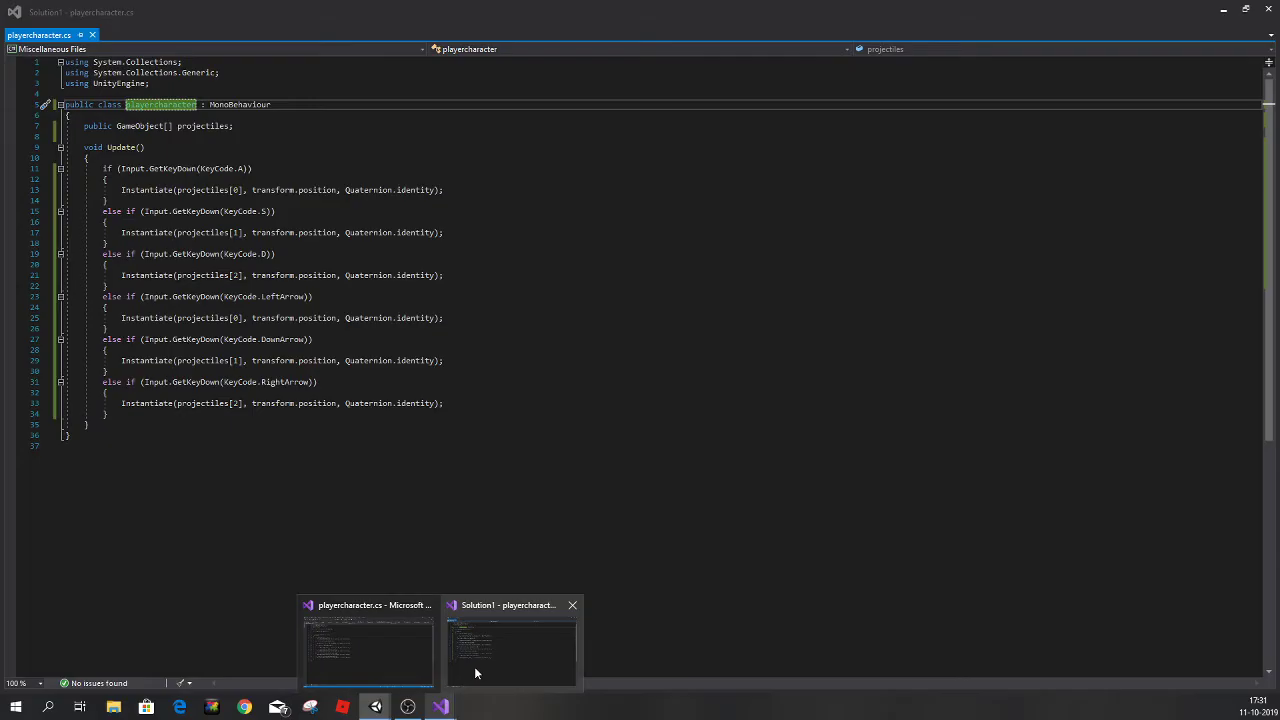
{"action": "mouse_move", "coordinate": [474, 667]}
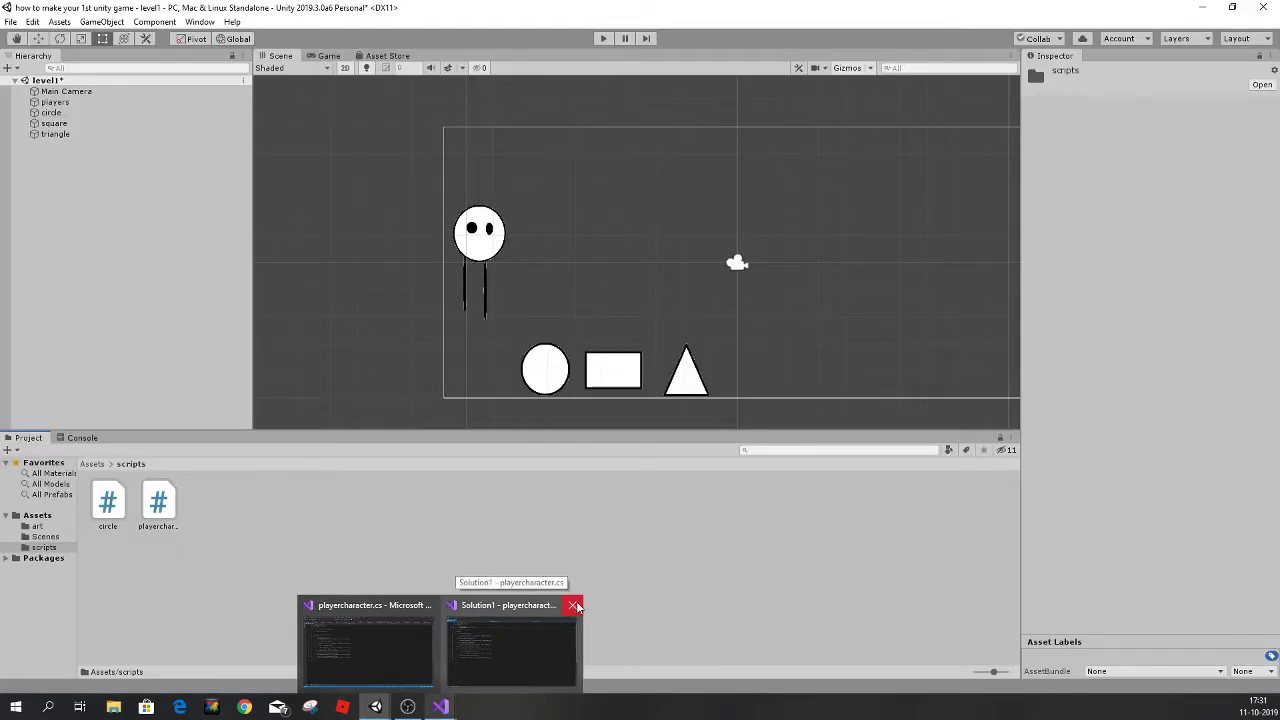
{"action": "left_click", "coordinate": [576, 606]}
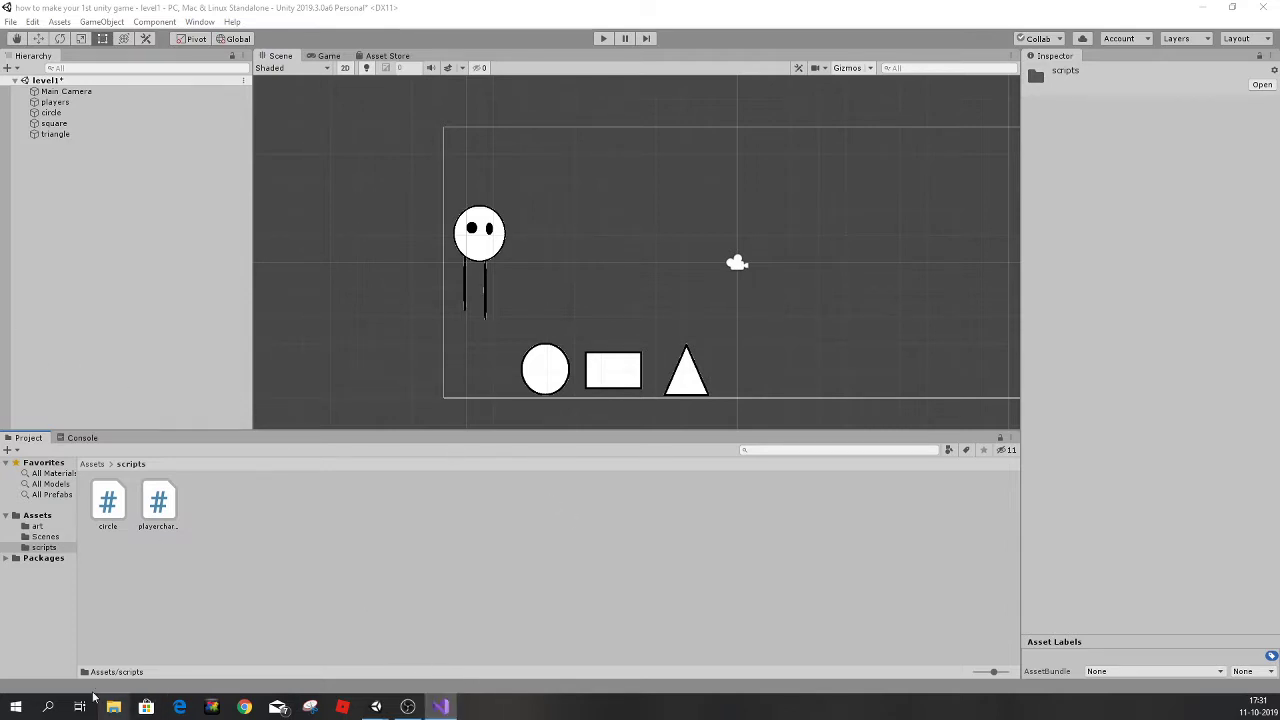
{"action": "double_click", "coordinate": [100, 505]}
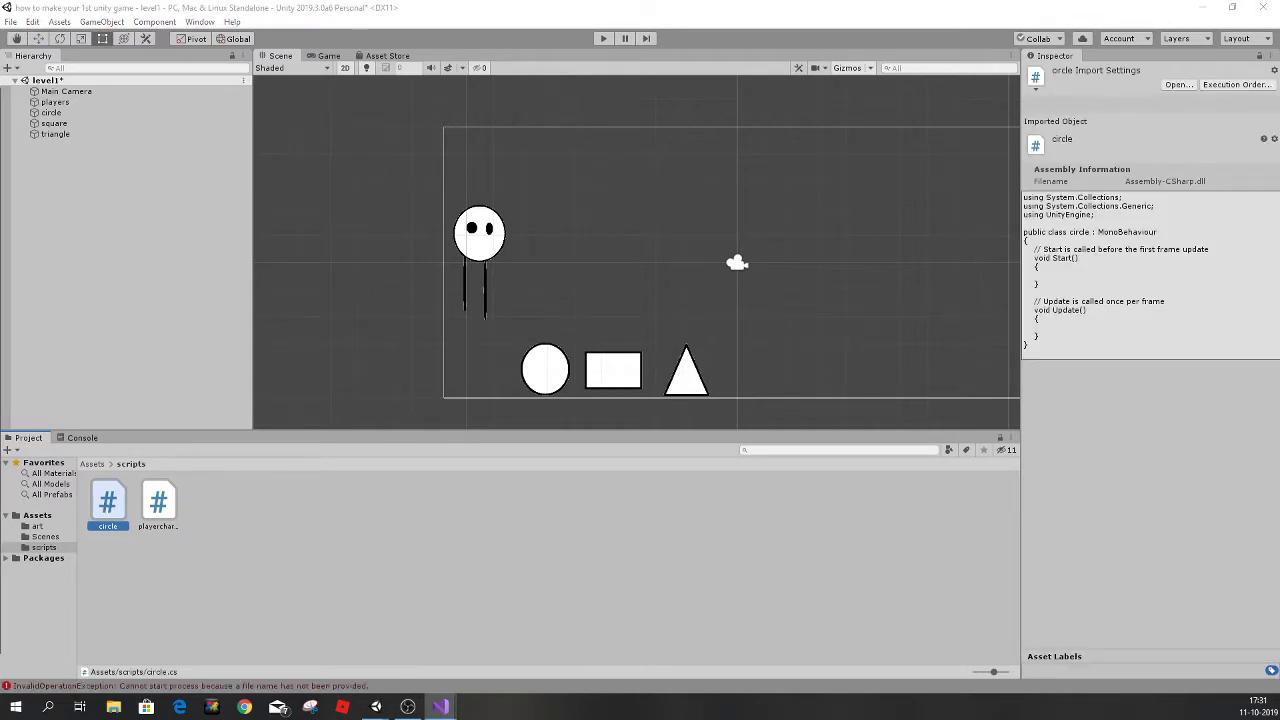
{"action": "mouse_move", "coordinate": [450, 505]}
{"action": "left_mouse_down"}
{"action": "mouse_move", "coordinate": [100, 142]}
{"action": "mouse_move", "coordinate": [88, 86]}
{"action": "left_mouse_up"}
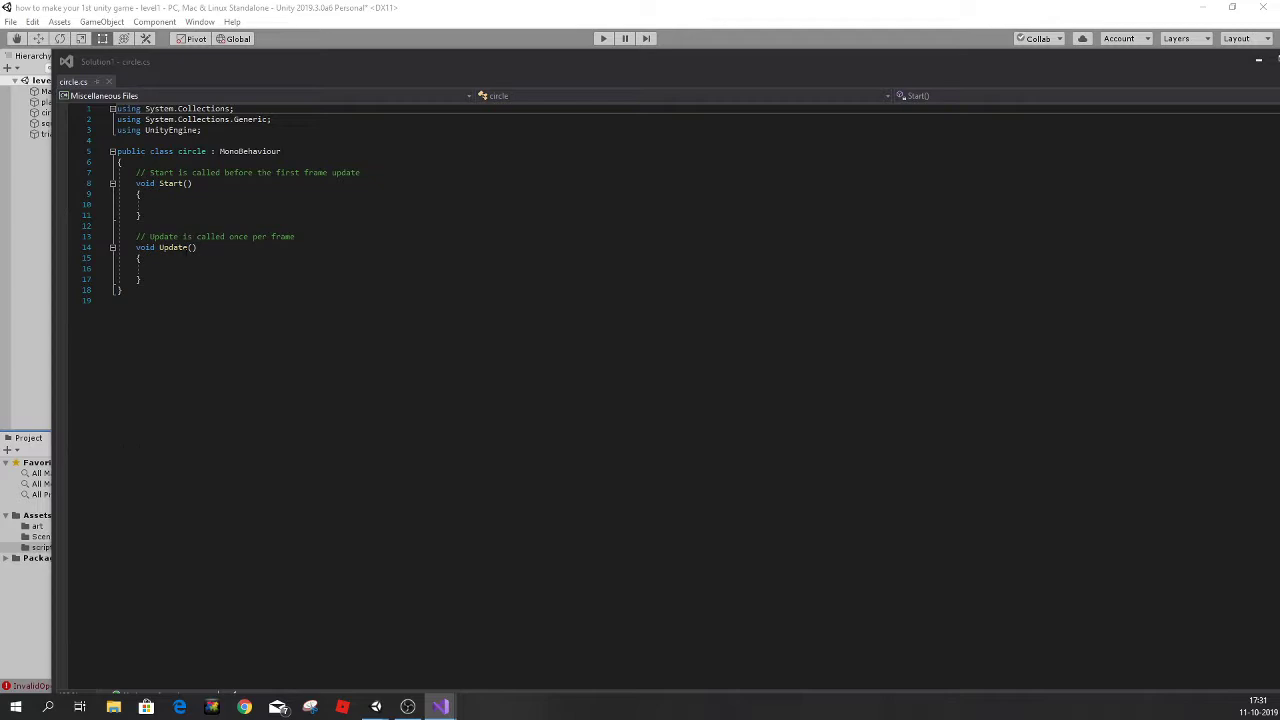
Delete the template Start and Update methods and declare 'public float speed;'.
{"action": "double_click", "coordinate": [420, 62]}
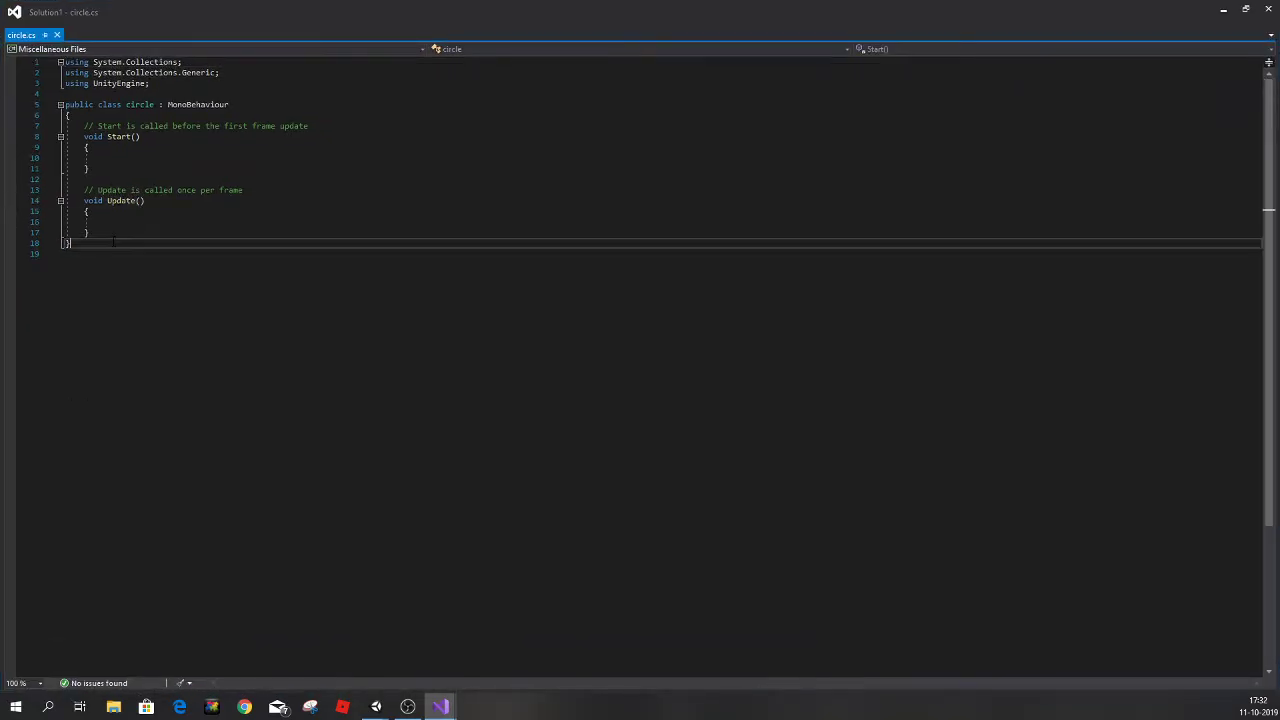
{"action": "left_click_drag", "start_coordinate": [70, 243], "coordinate": [85, 124]}
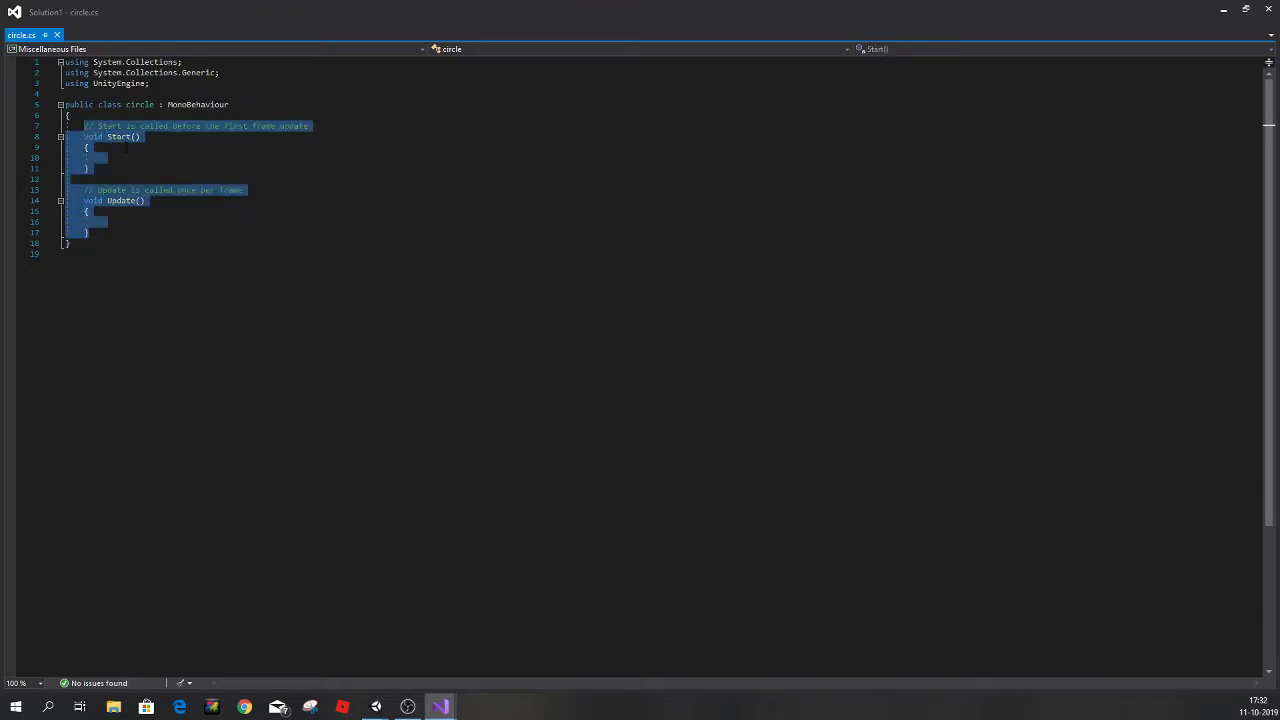
{"action": "key", "text": "Delete"}
{"action": "type", "text": "public fl"}
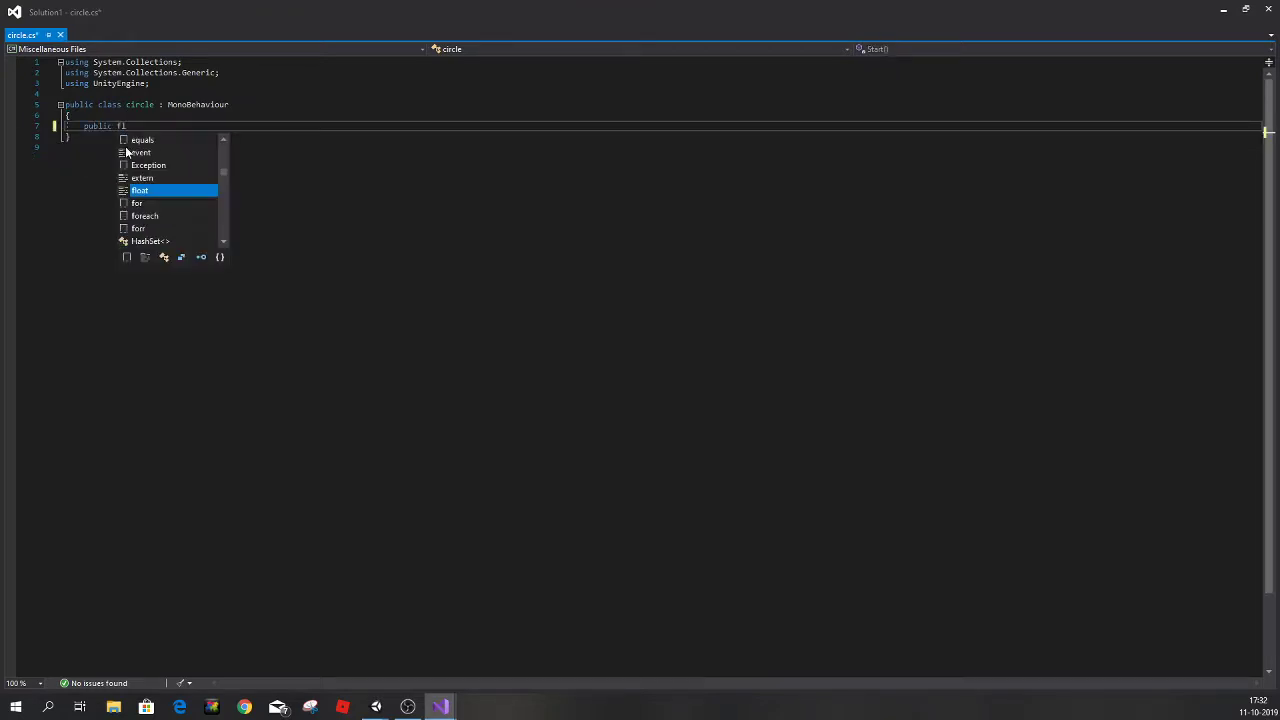
{"action": "type", "text": "oat s"}
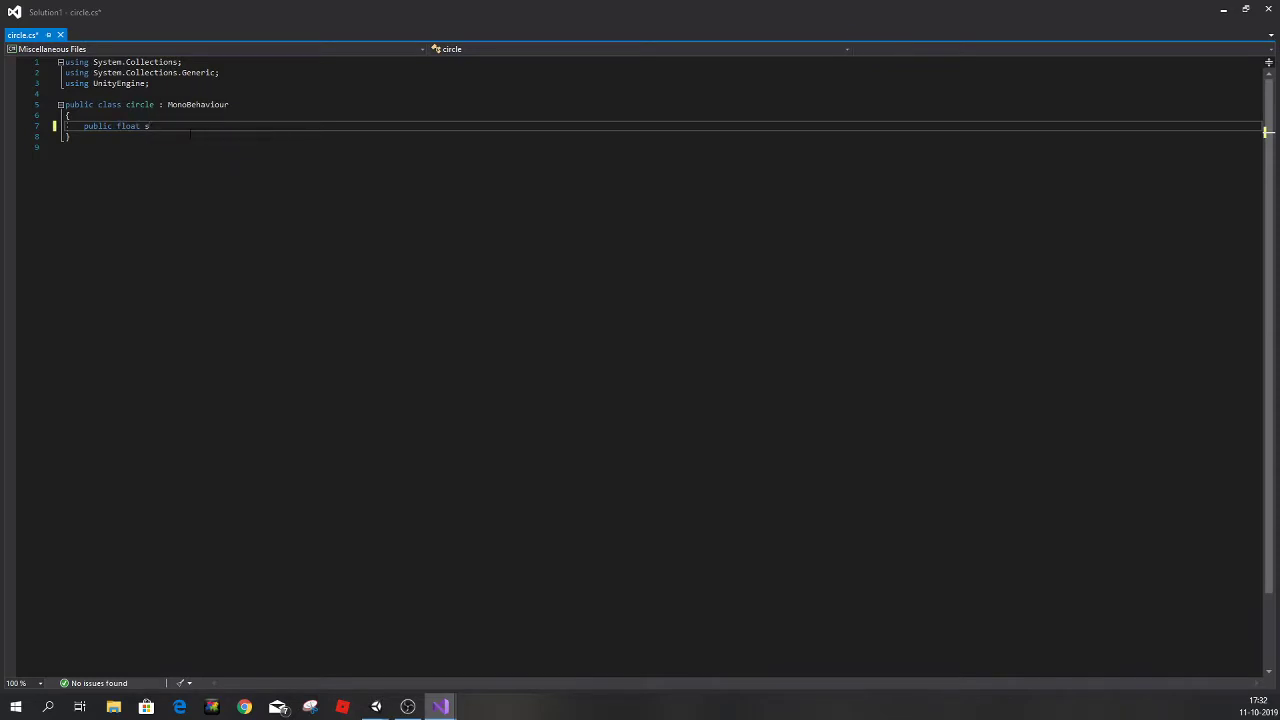
{"action": "type", "text": "peed;"}
Write an Update method calling transform.Translate(Vector2.right * speed * Time.deltaTime).
{"action": "key", "text": "Return"}
{"action": "key", "text": "Return"}
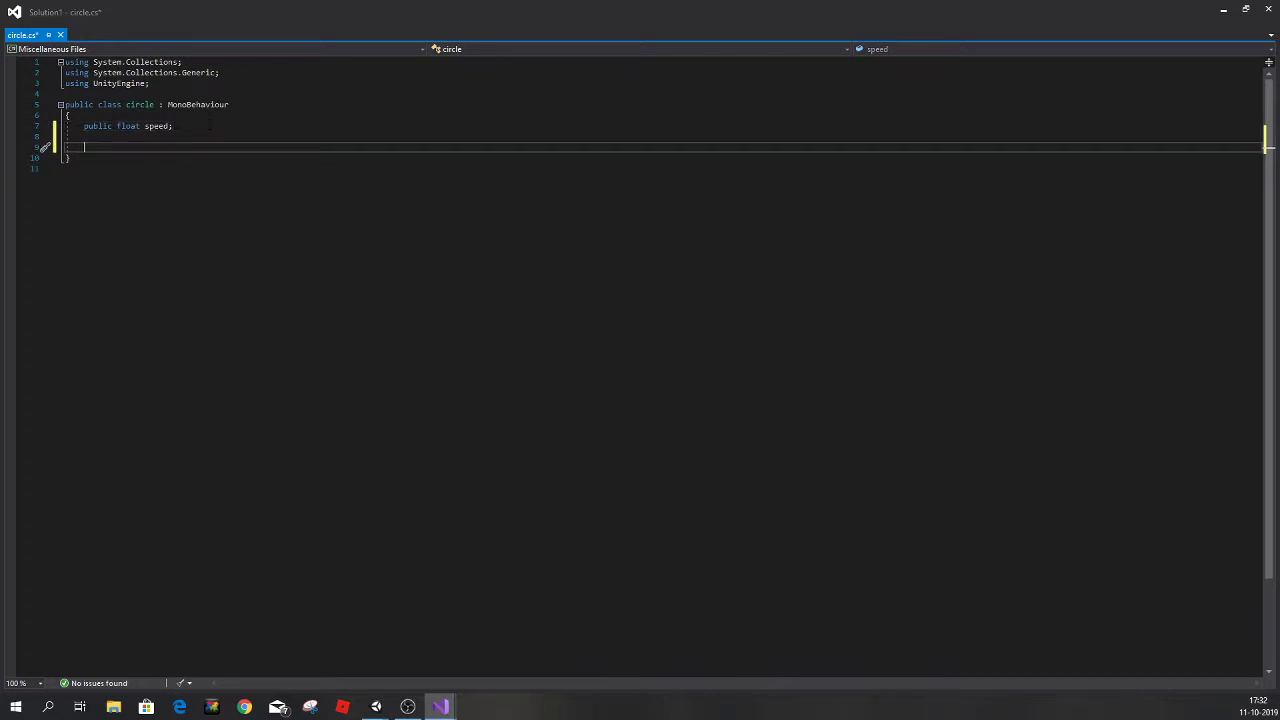
{"action": "type", "text": "void Updat"}
{"action": "type", "text": "e()"}
{"action": "type", "text": " {"}
{"action": "key", "text": "Return"}
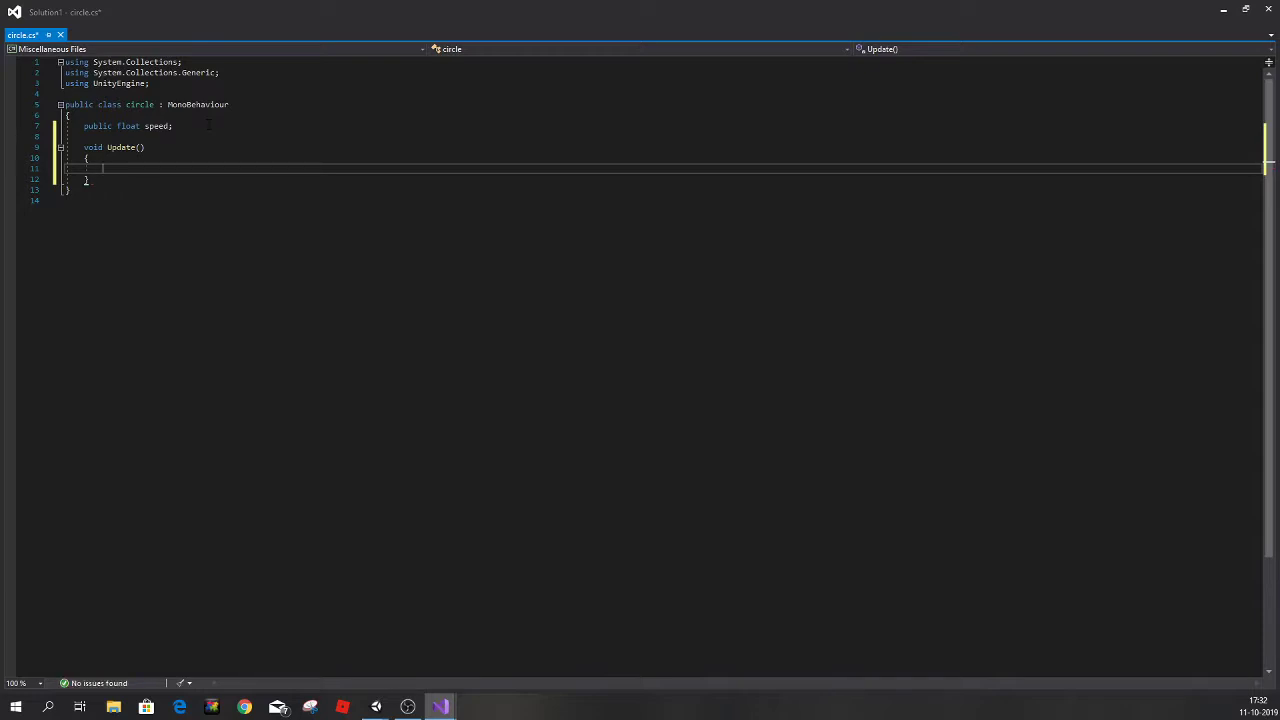
{"action": "type", "text": "tran"}
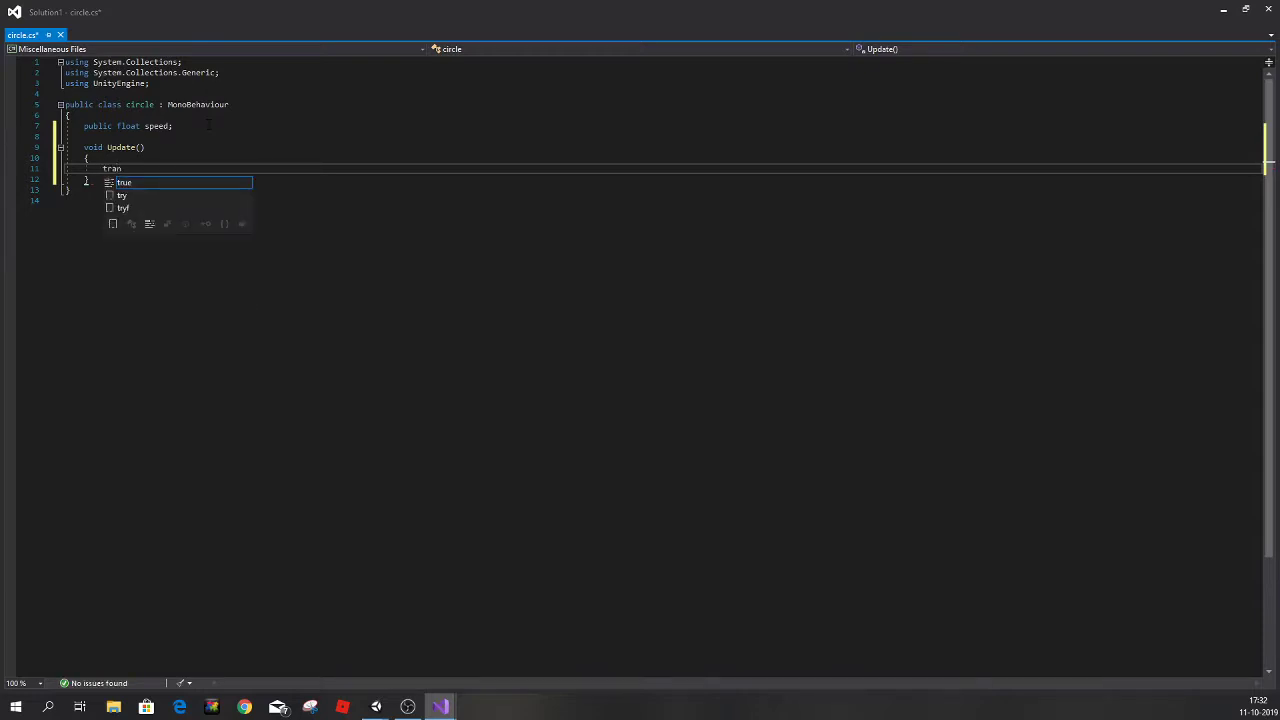
{"action": "type", "text": "sform."}
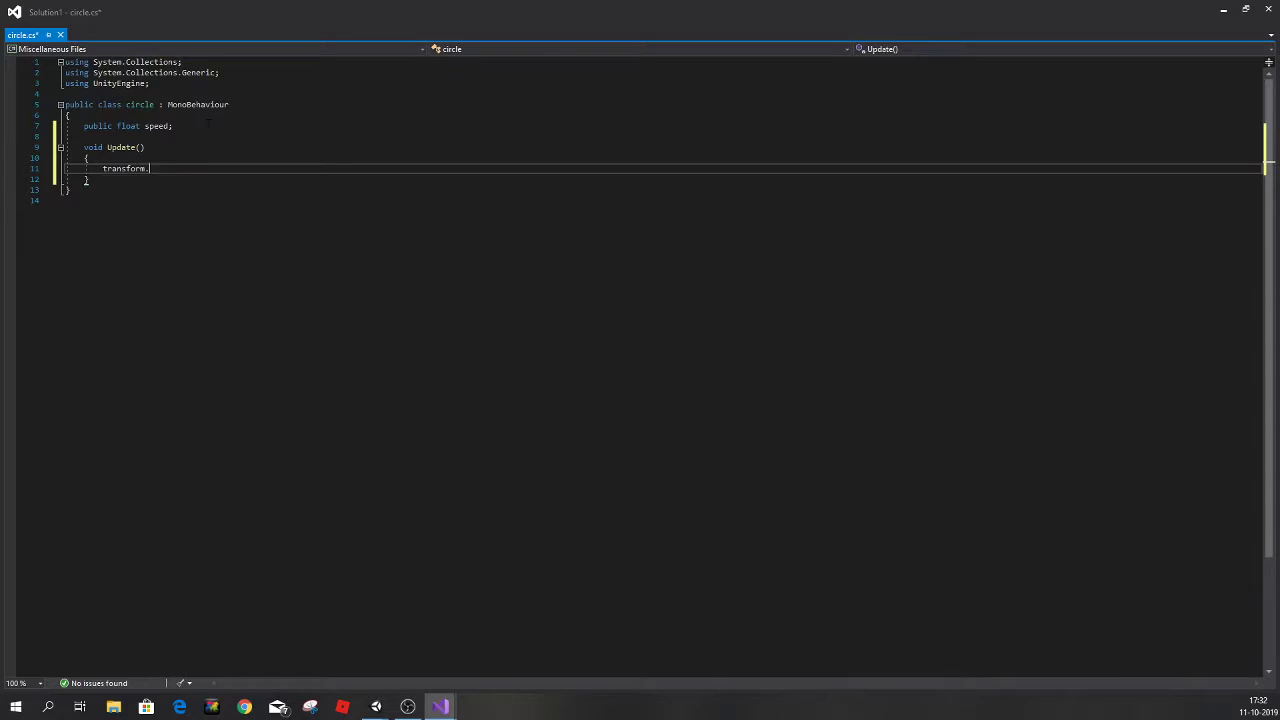
{"action": "type", "text": "Transl"}
{"action": "type", "text": "ate"}
{"action": "type", "text": "("}
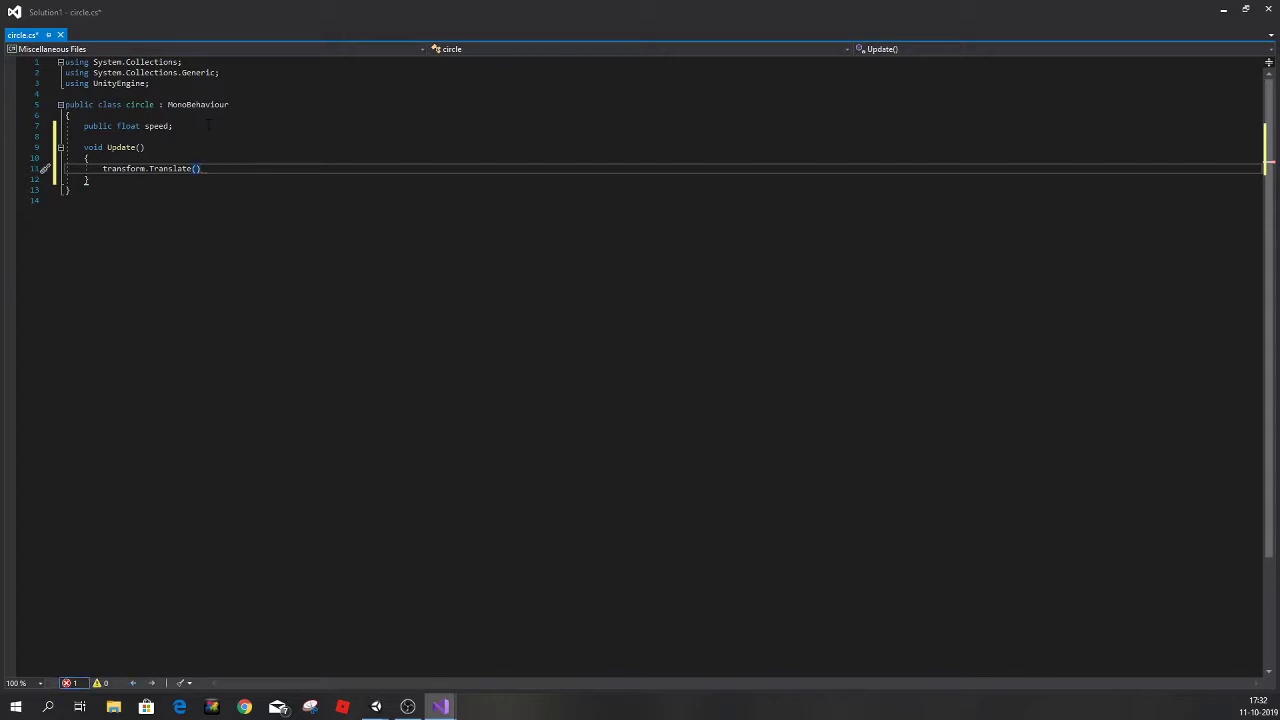
{"action": "type", "text": "Vector"}
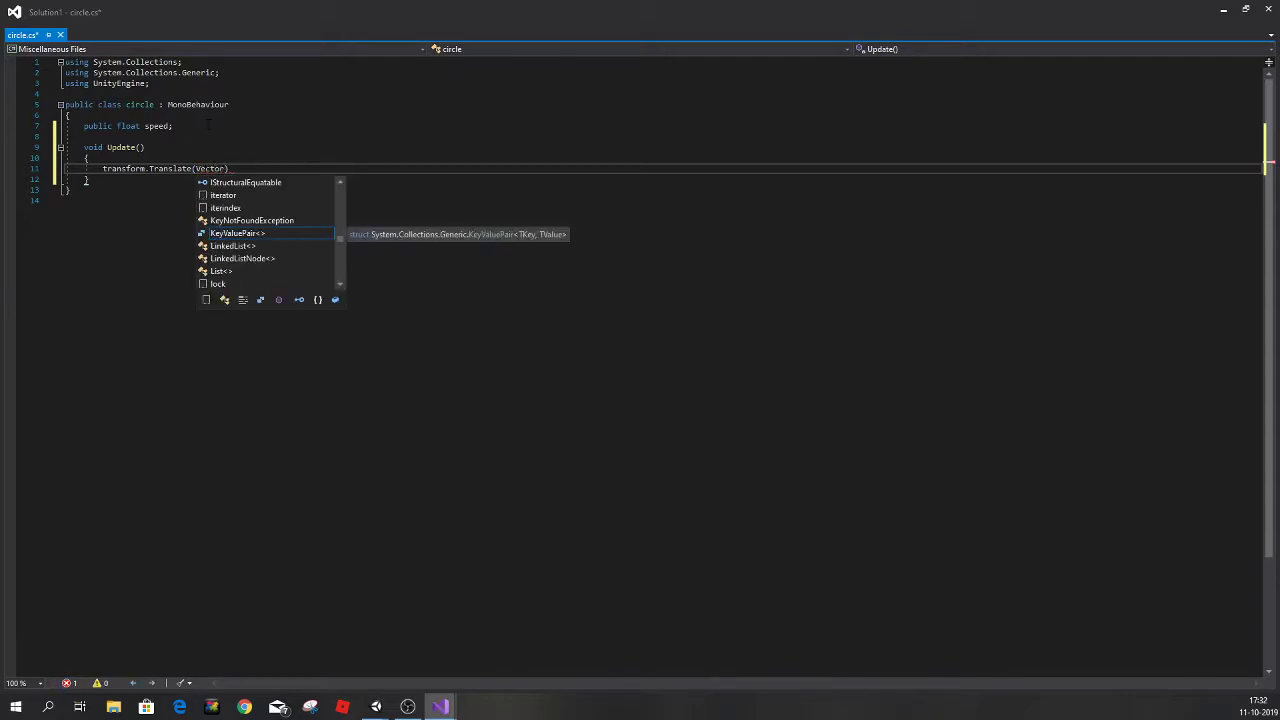
{"action": "type", "text": "2"}
{"action": "type", "text": ".rig"}
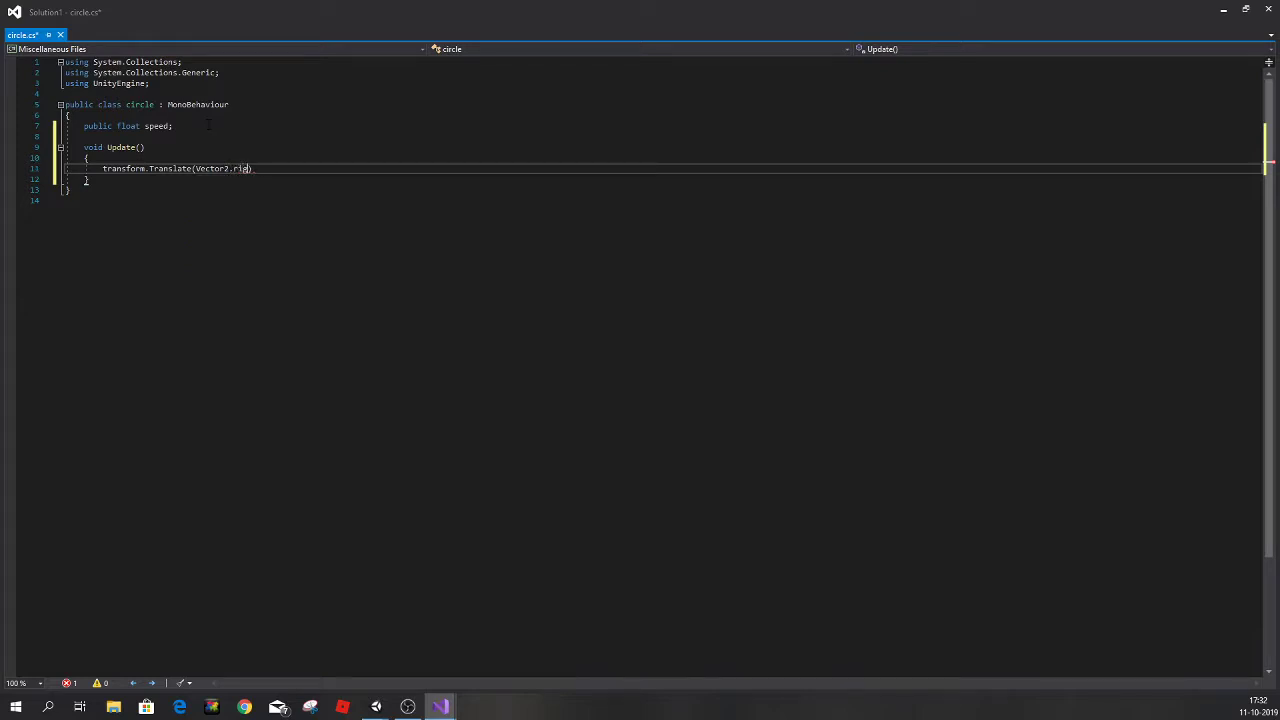
{"action": "type", "text": "ht"}
{"action": "type", "text": " * "}
{"action": "type", "text": "spee"}
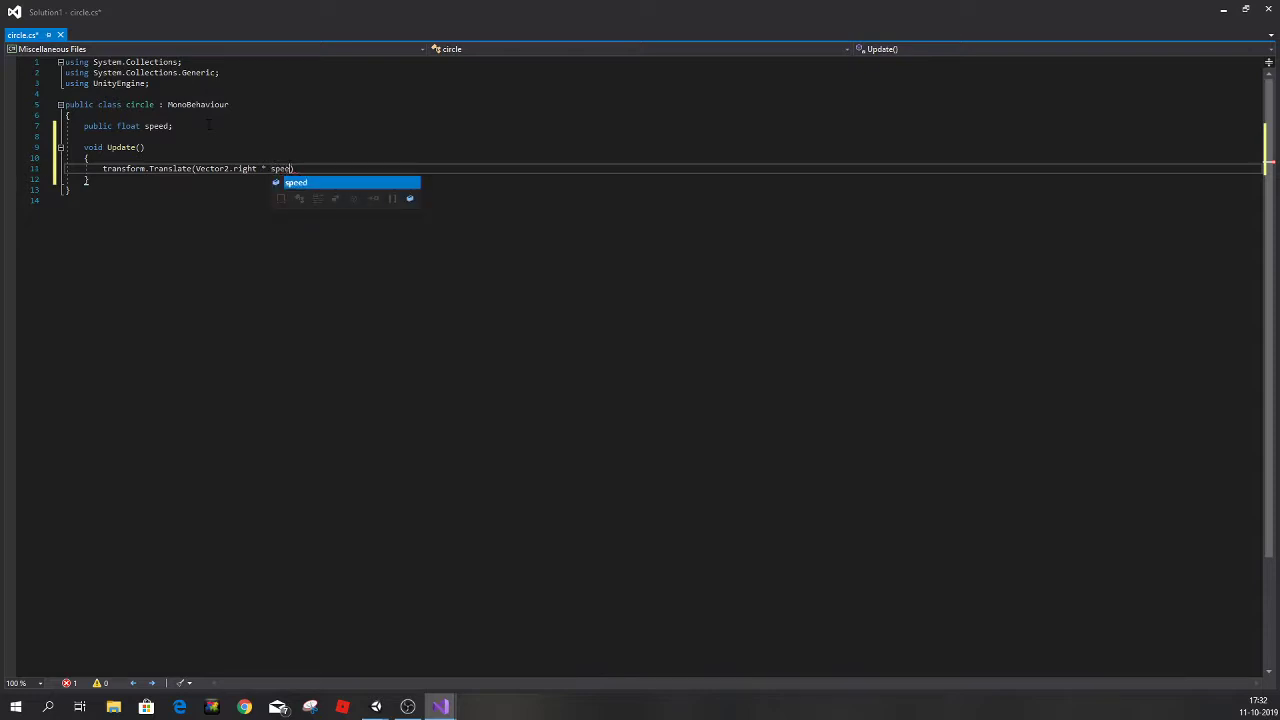
{"action": "type", "text": "d * "}
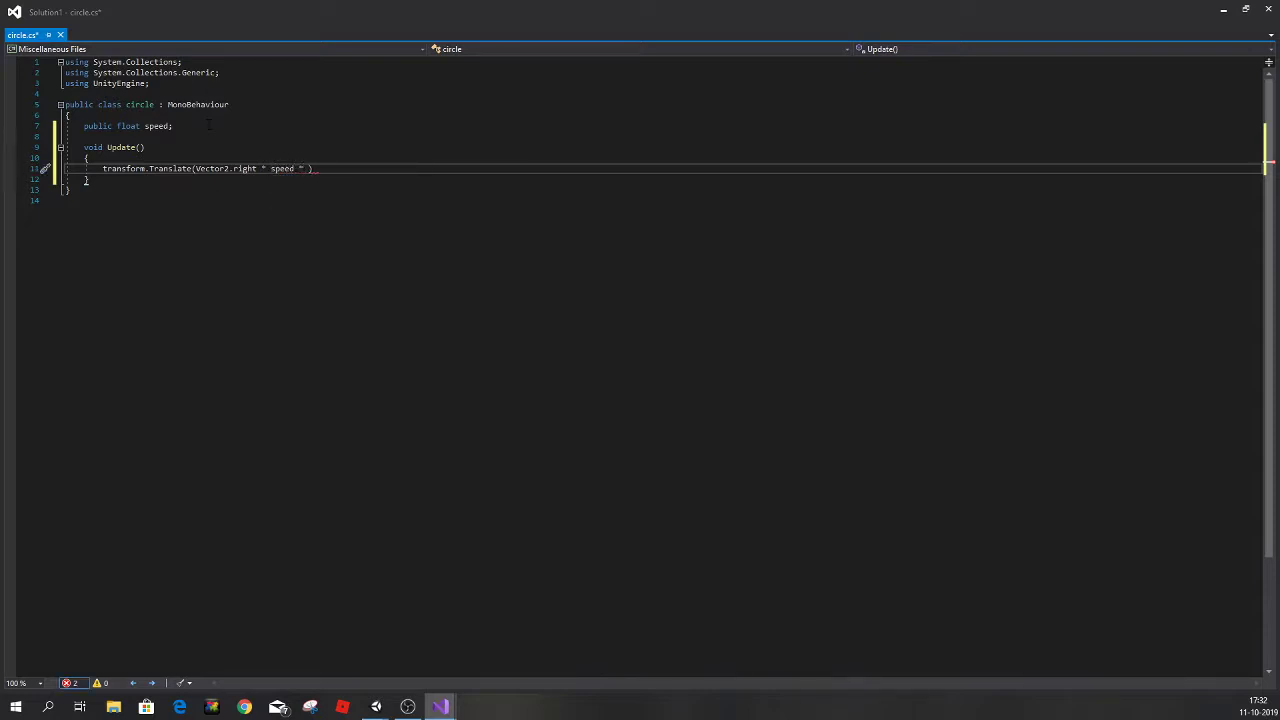
{"action": "type", "text": "Time."}
{"action": "type", "text": "deltaTi"}
{"action": "type", "text": "me)"}
{"action": "type", "text": ";"}
{"action": "key", "text": "Down"}
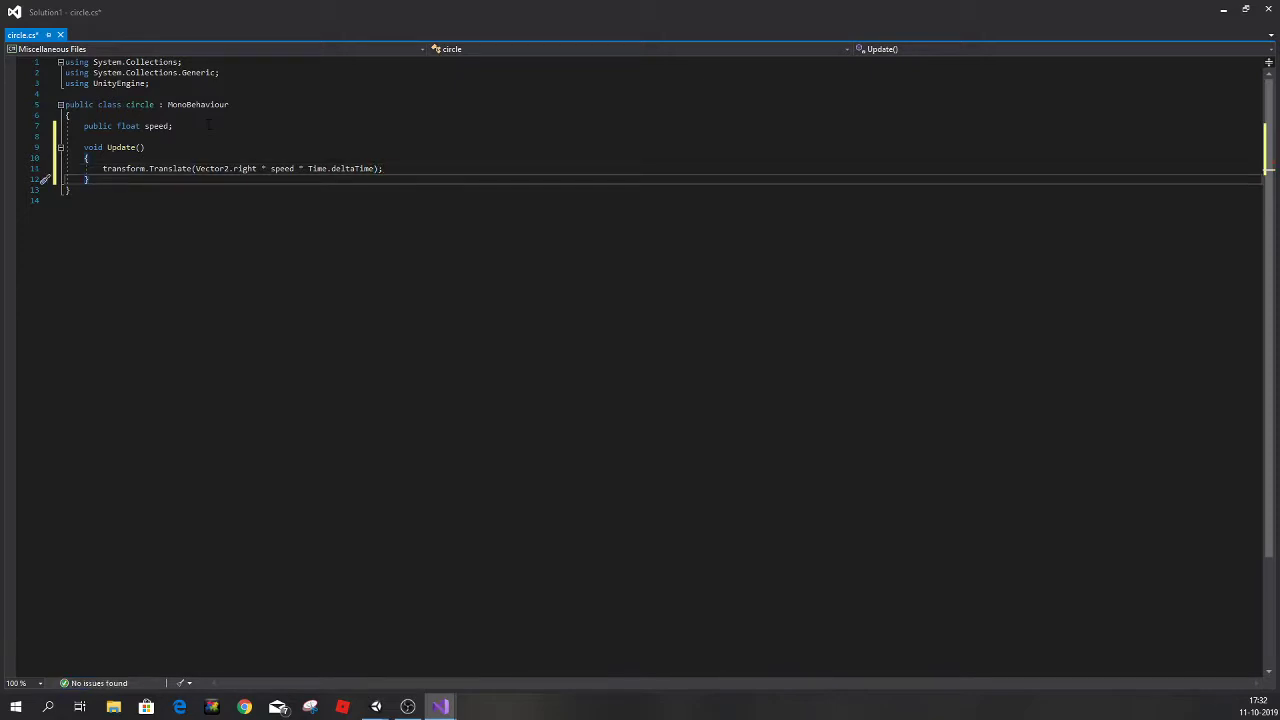
Declare a private void OnTriggerEnter2D(Collider2D col) method below Update.
{"action": "key", "text": "Return"}
{"action": "key", "text": "Return"}
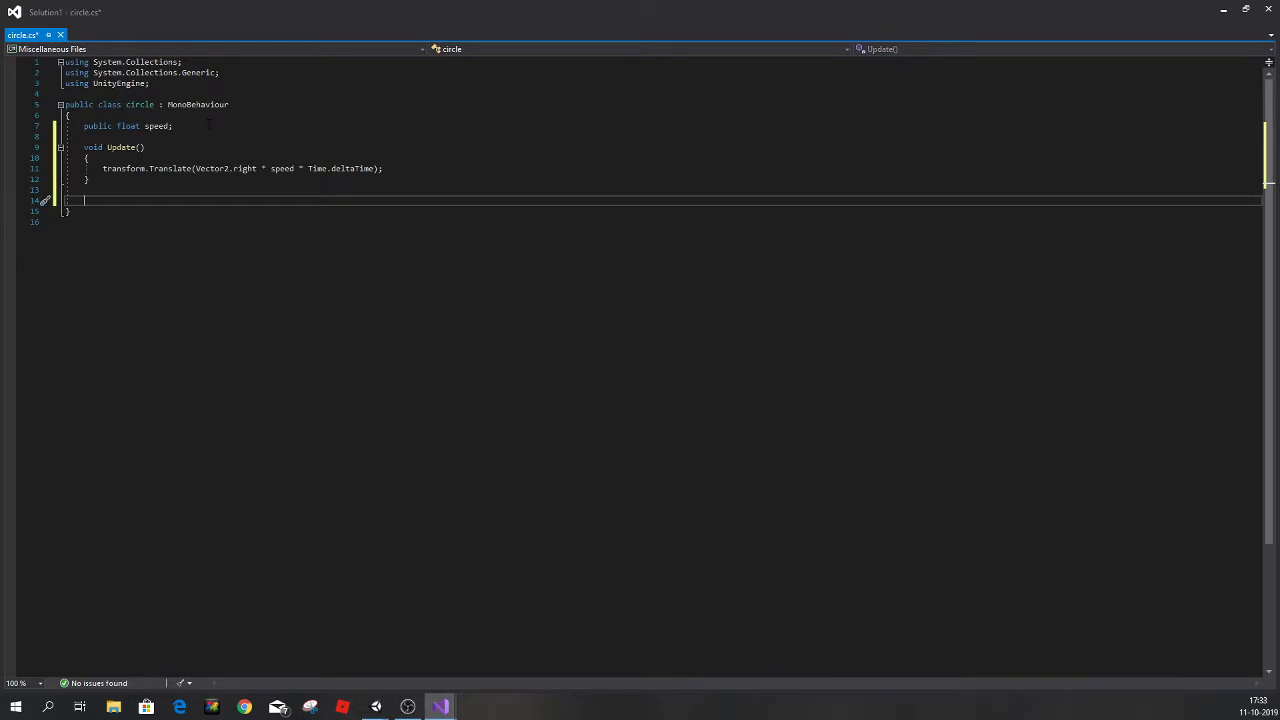
{"action": "type", "text": "private "}
{"action": "type", "text": "voide"}
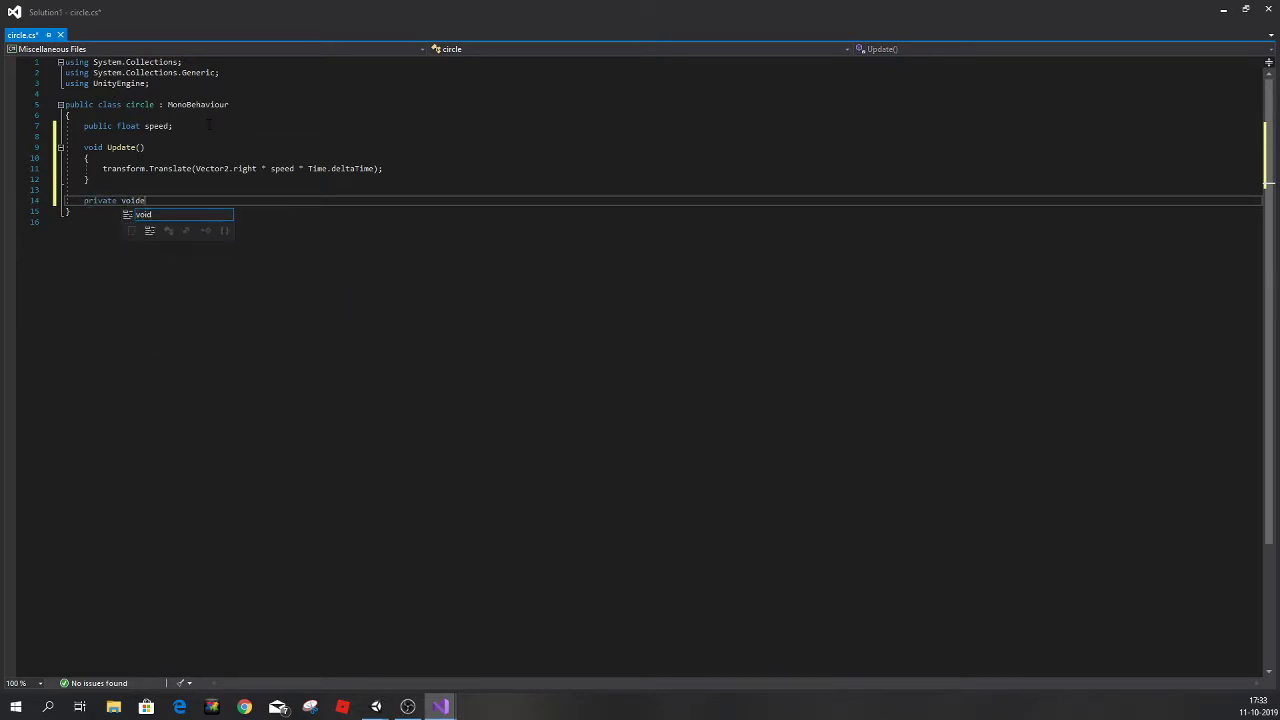
{"action": "key", "text": "BackSpace"}
{"action": "type", "text": "O"}
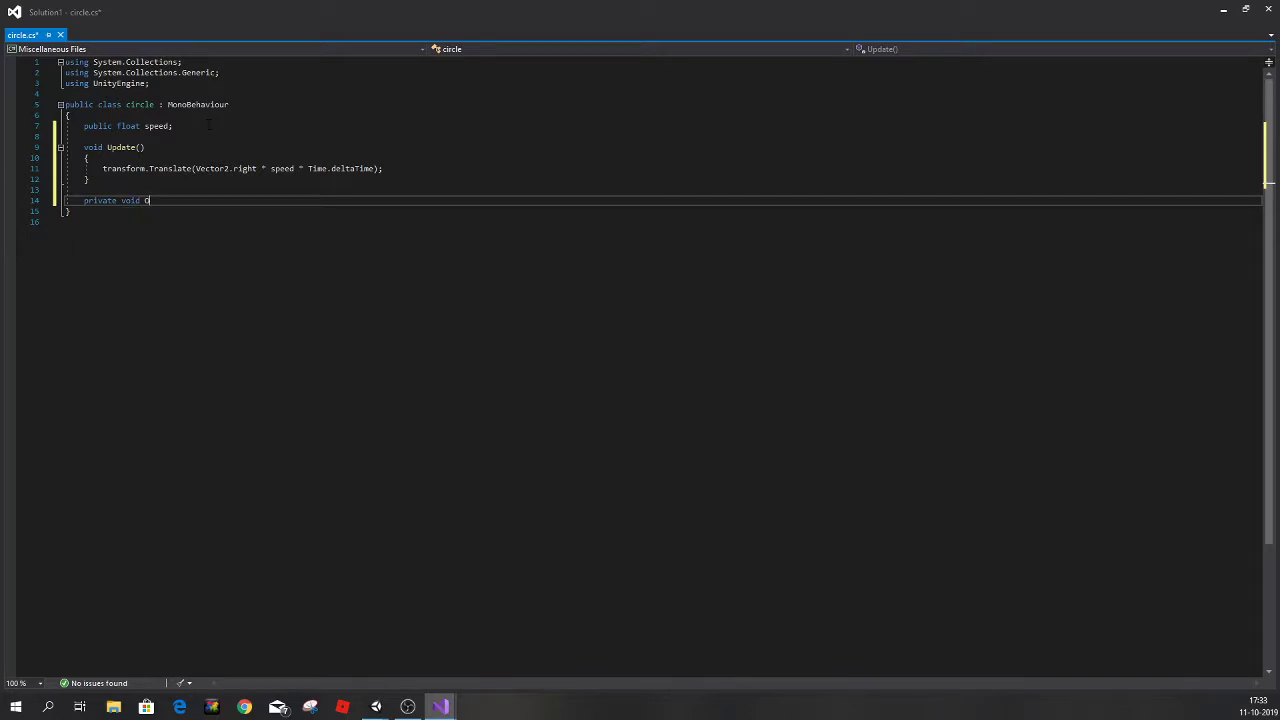
{"action": "type", "text": "nTrigg"}
{"action": "type", "text": "erEnter"}
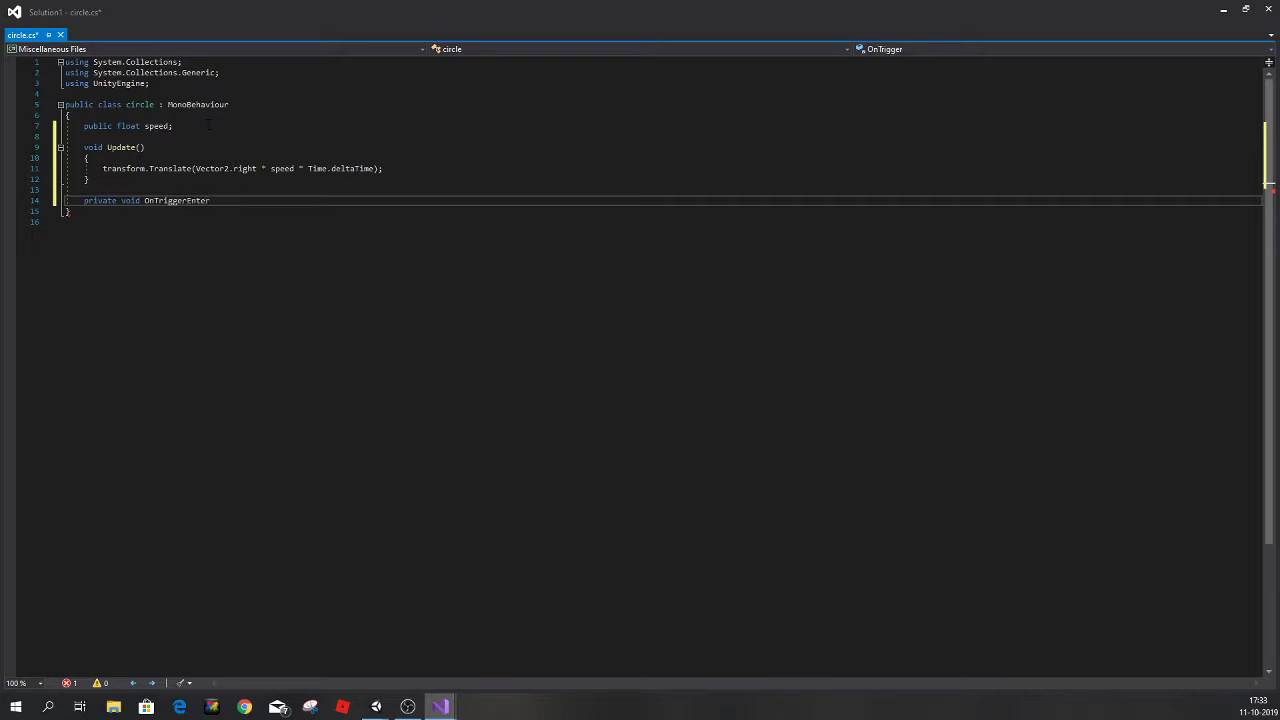
{"action": "type", "text": "2D"}
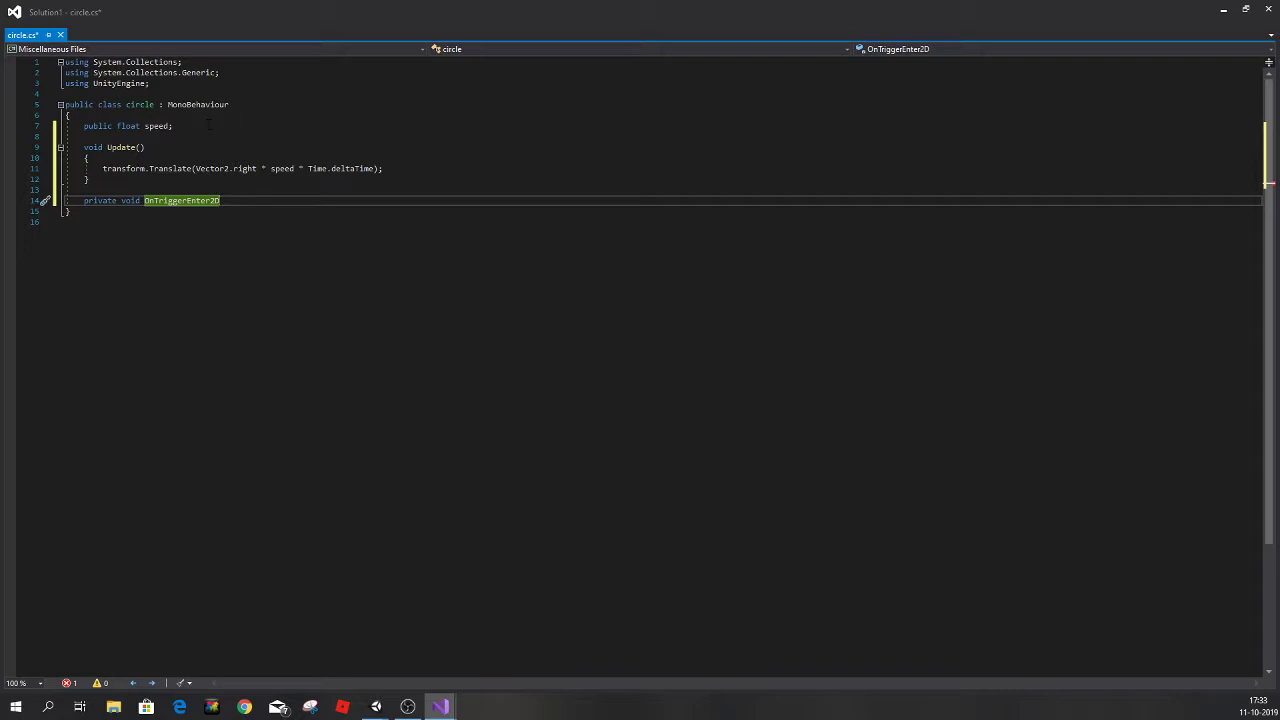
{"action": "type", "text": "("}
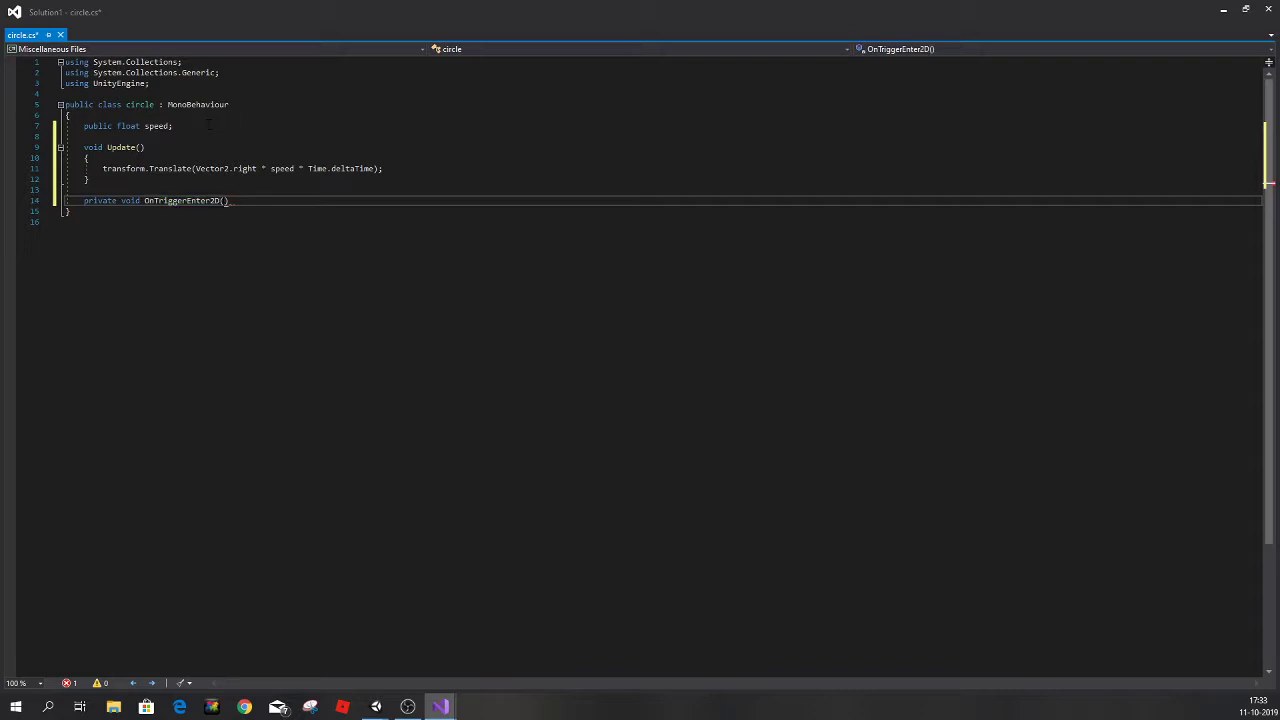
{"action": "type", "text": "Collider2"}
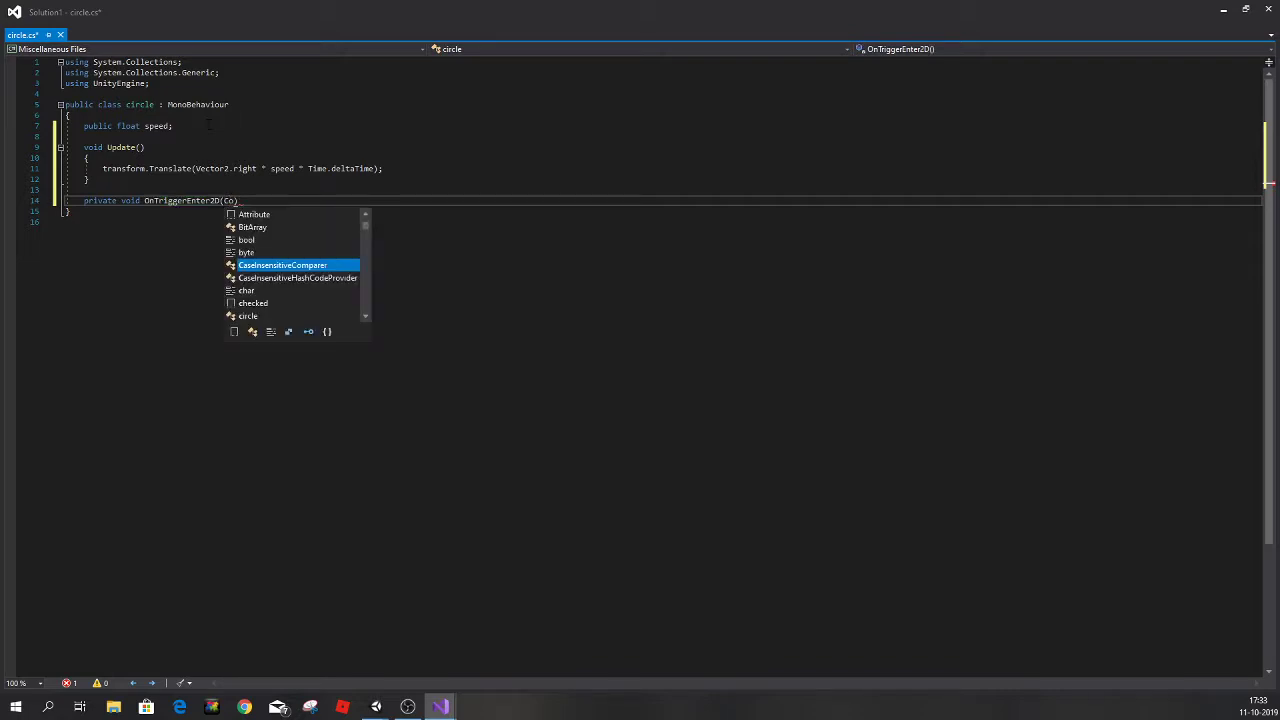
{"action": "type", "text": "D "}
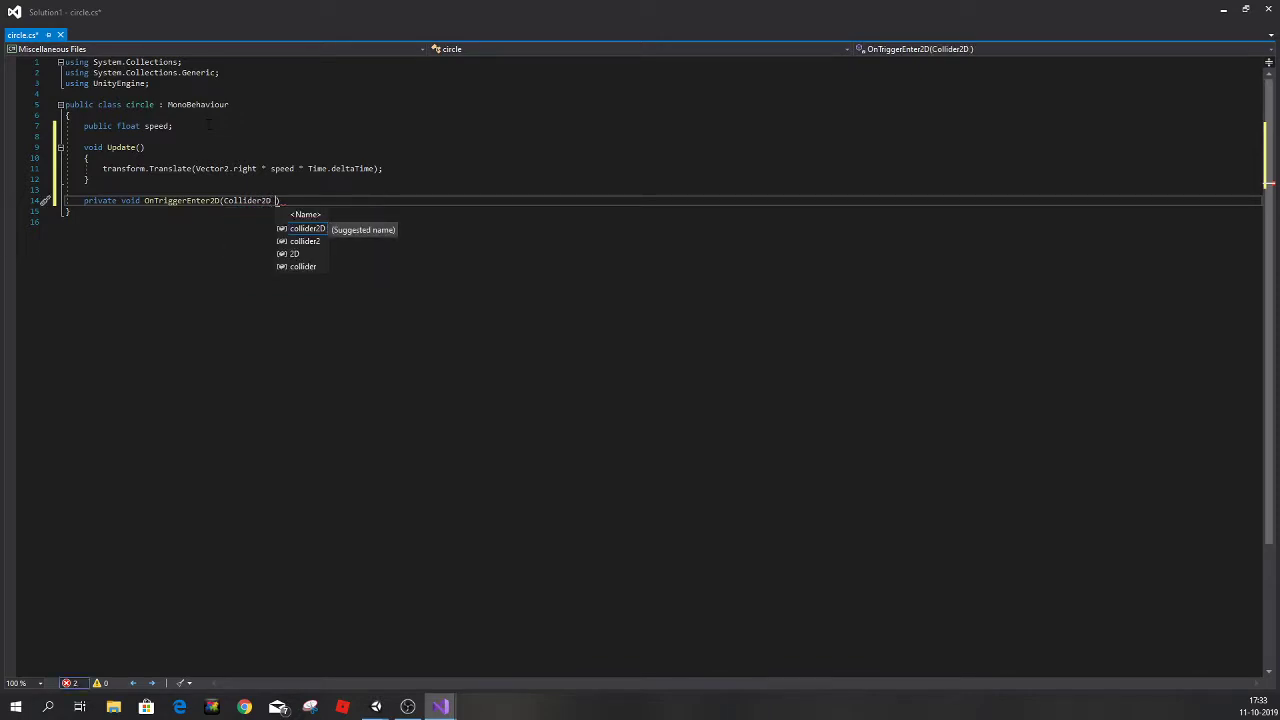
{"action": "type", "text": "col"}
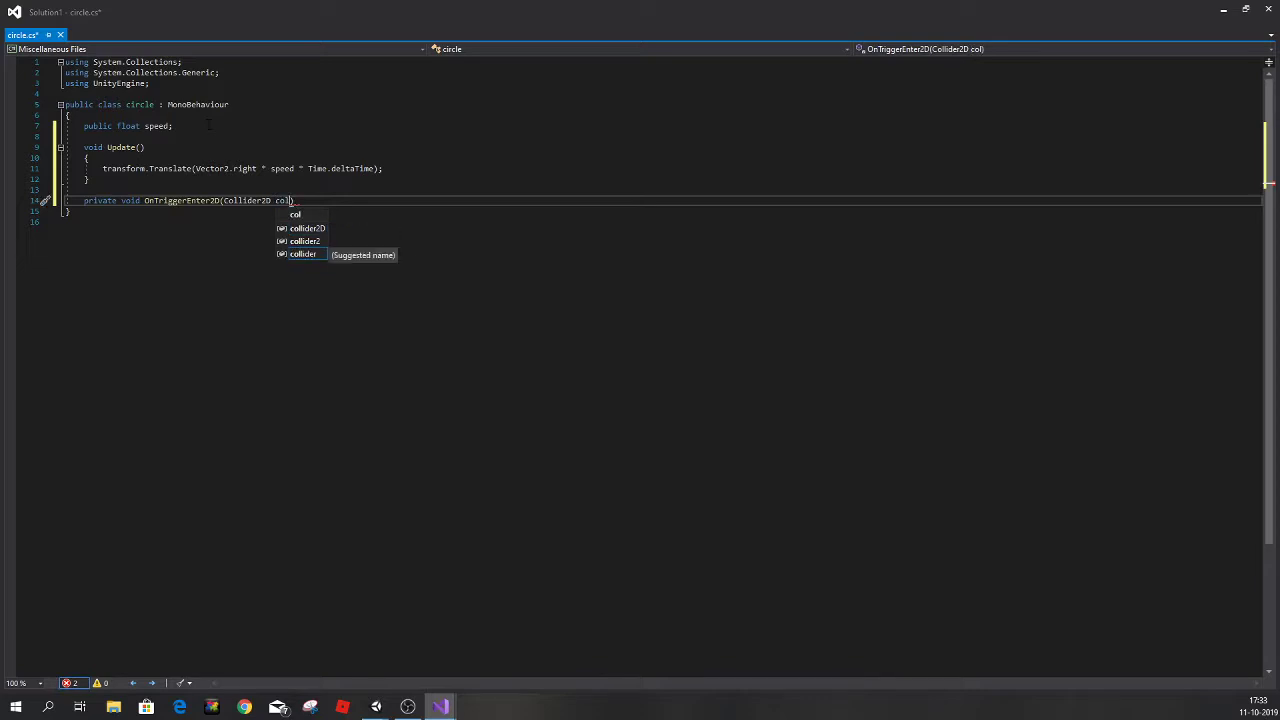
{"action": "type", "text": ")"}
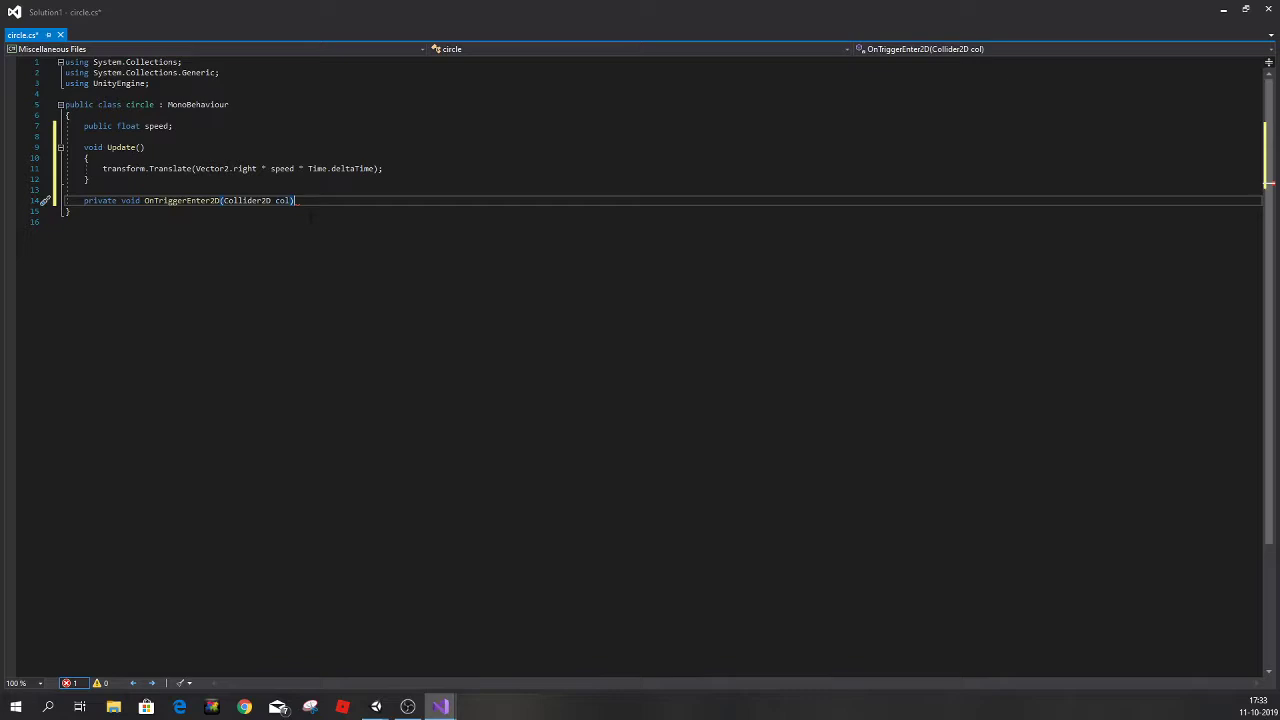
Open the method body and begin an if(col.CompareTag("Triangle")) check.
{"action": "key", "text": "Return"}
{"action": "type", "text": "{"}
{"action": "key", "text": "Return"}
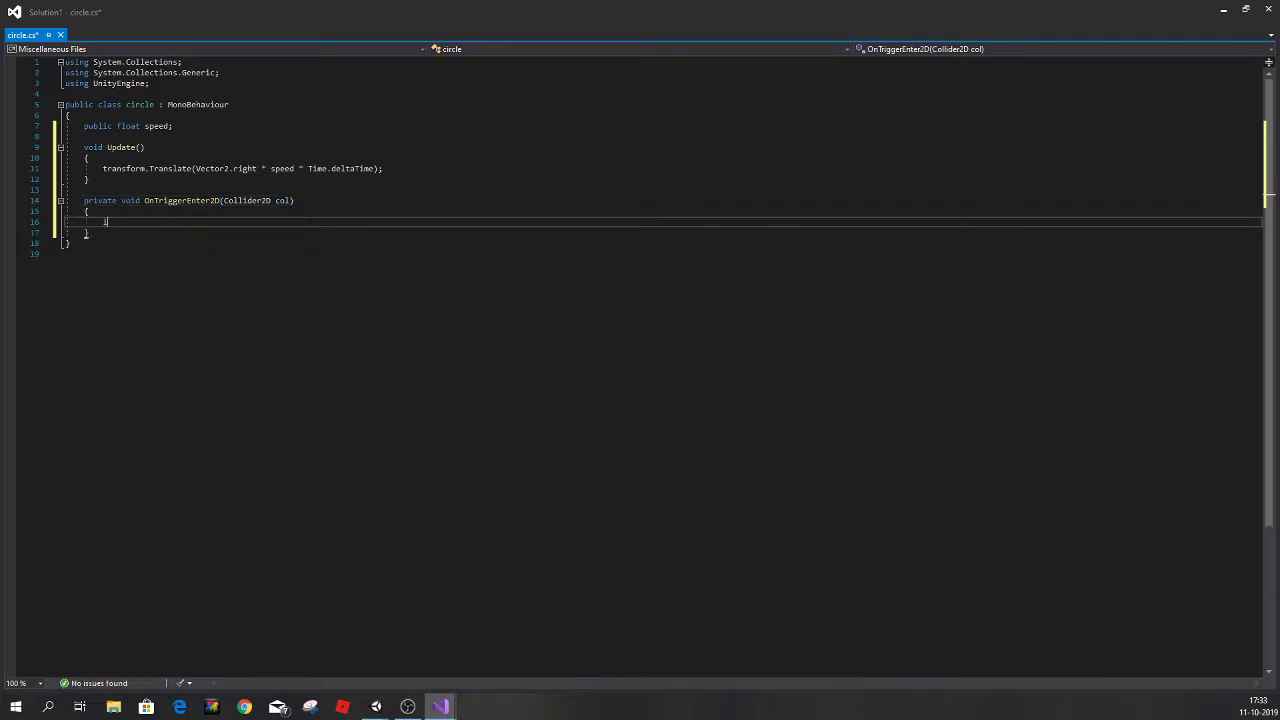
{"action": "type", "text": "if("}
{"action": "type", "text": "col"}
{"action": "type", "text": "."}
{"action": "type", "text": "Compa"}
{"action": "type", "text": "reTag"}
{"action": "type", "text": "(\""}
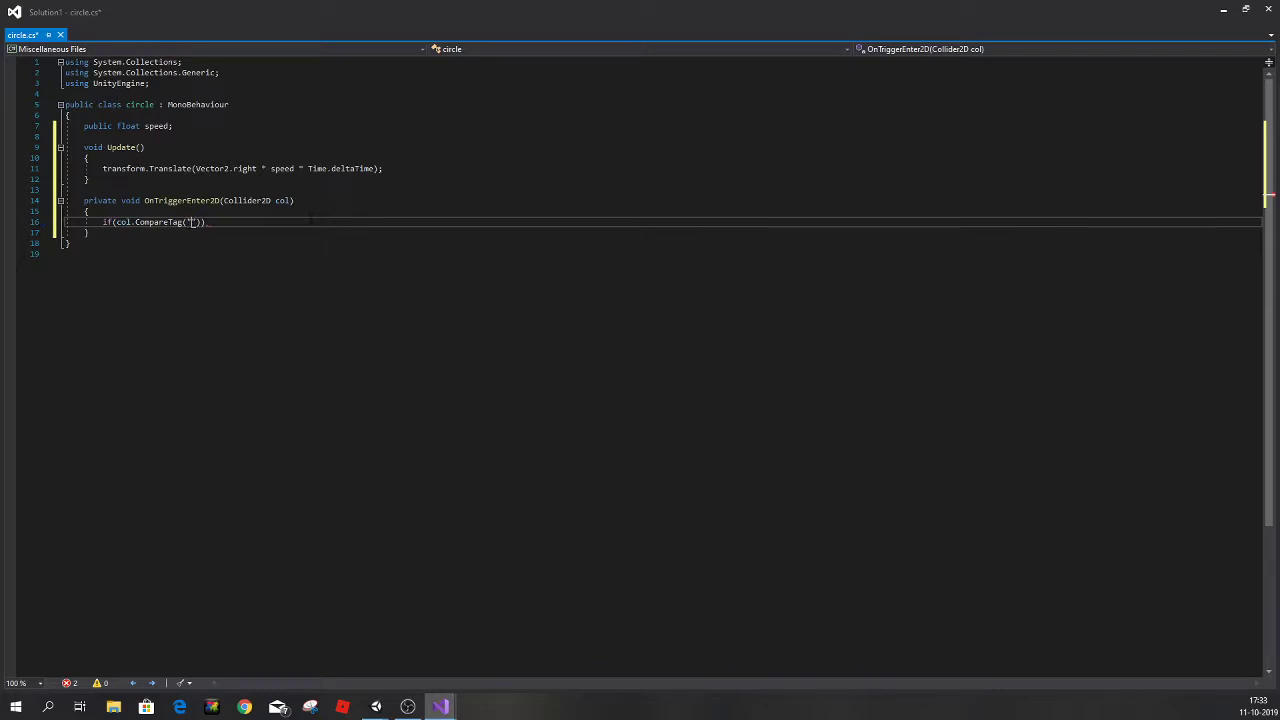
{"action": "type", "text": "Tria"}
{"action": "type", "text": "ng"}
{"action": "type", "text": "le\""}
{"action": "type", "text": ")"}
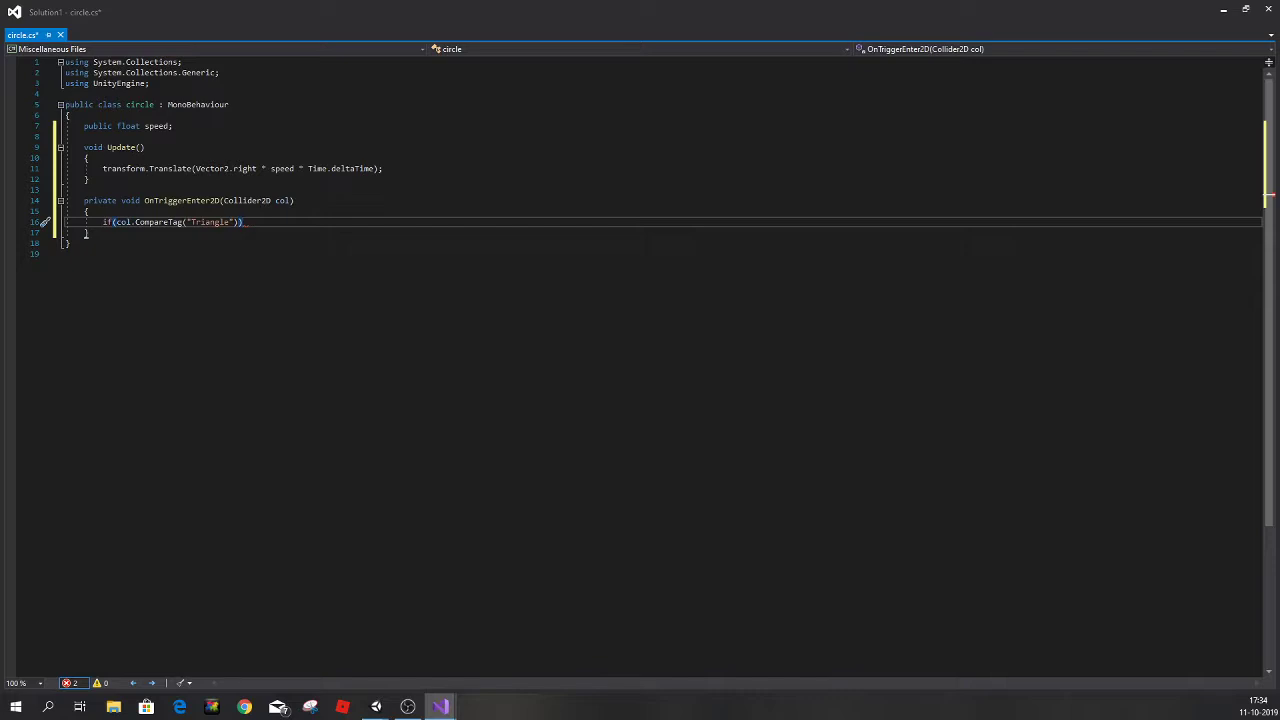
Add a braced block to the Triangle tag check that calls Destroy(other.gameObject).
{"action": "key", "text": "alt+Tab"}
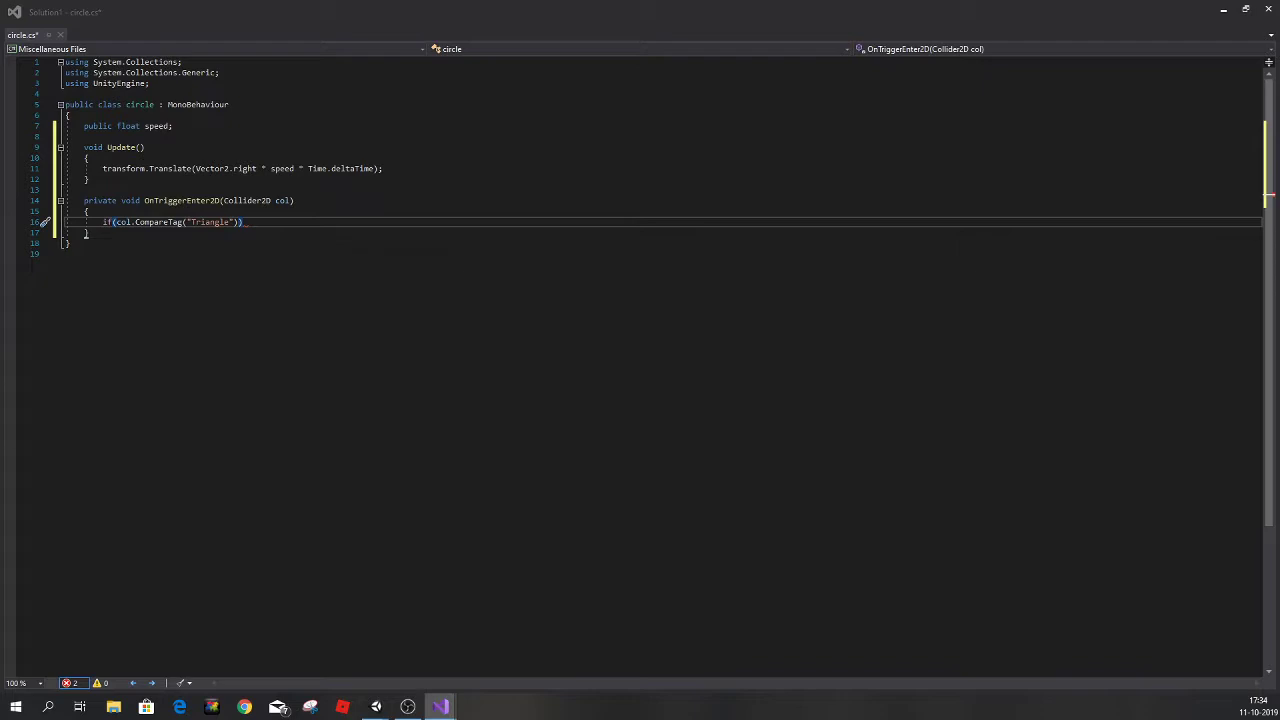
{"action": "key", "text": "alt+Tab"}
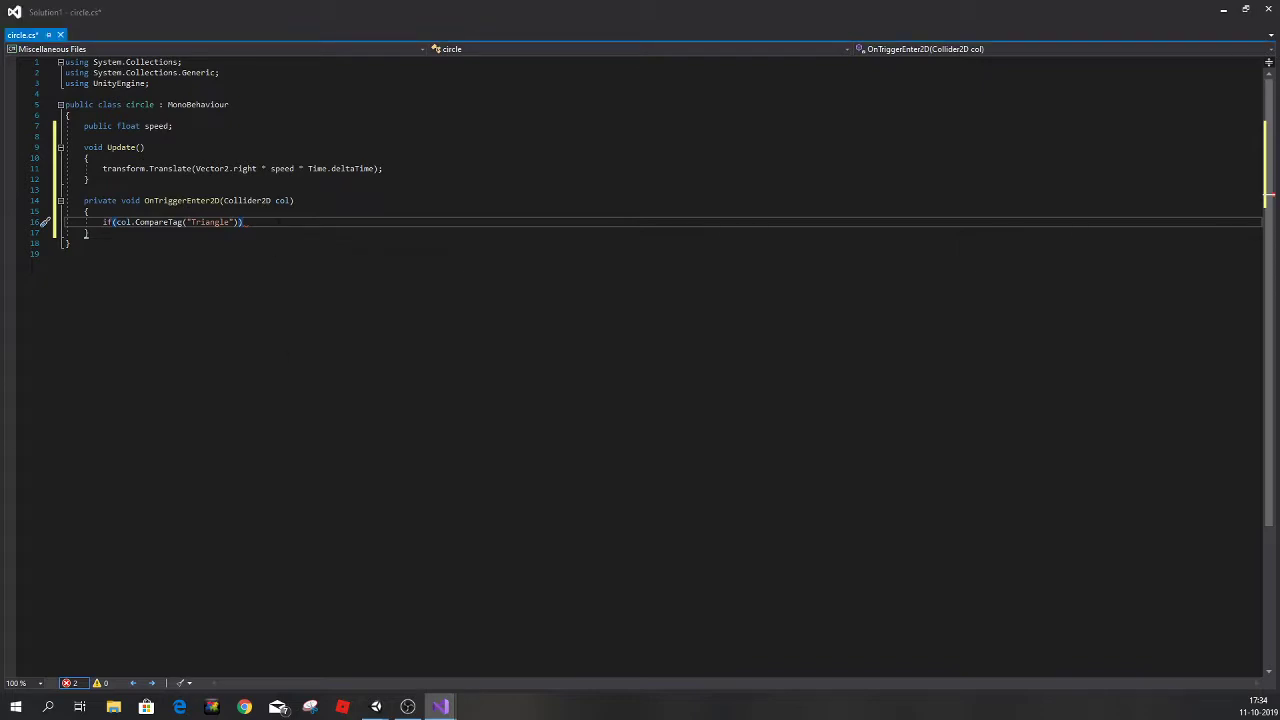
{"action": "type", "text": "{"}
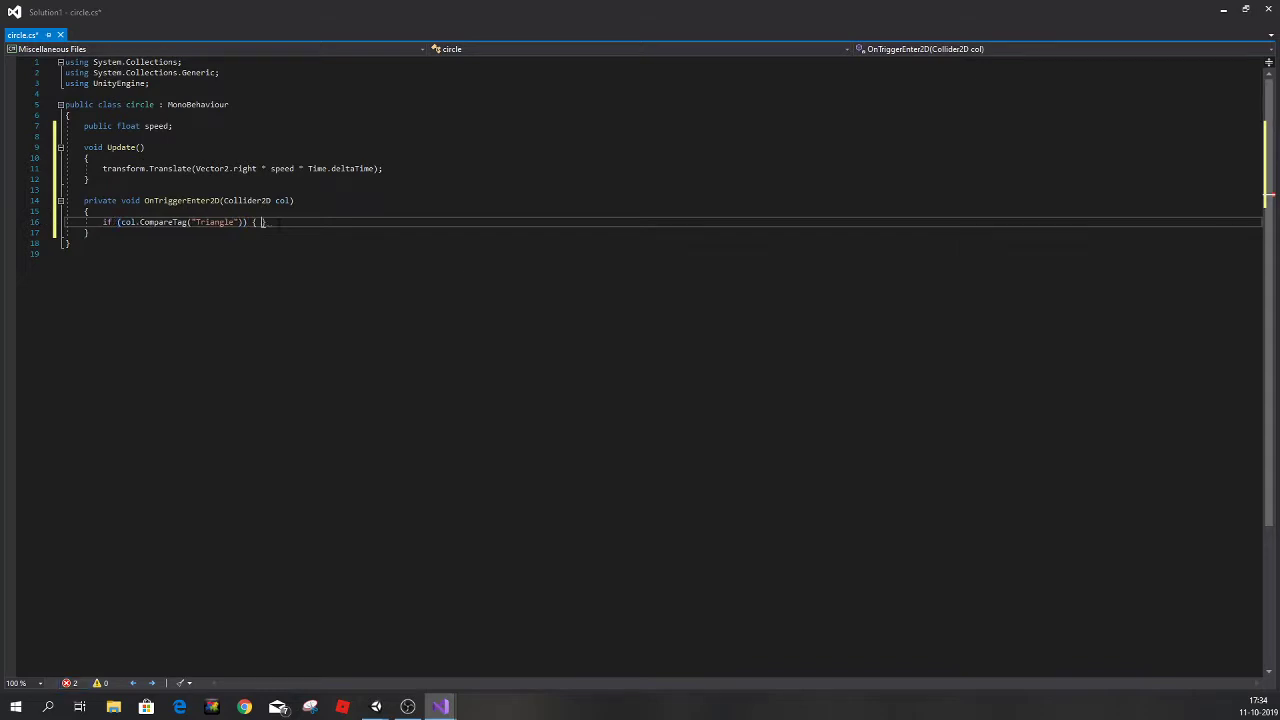
{"action": "key", "text": "Return"}
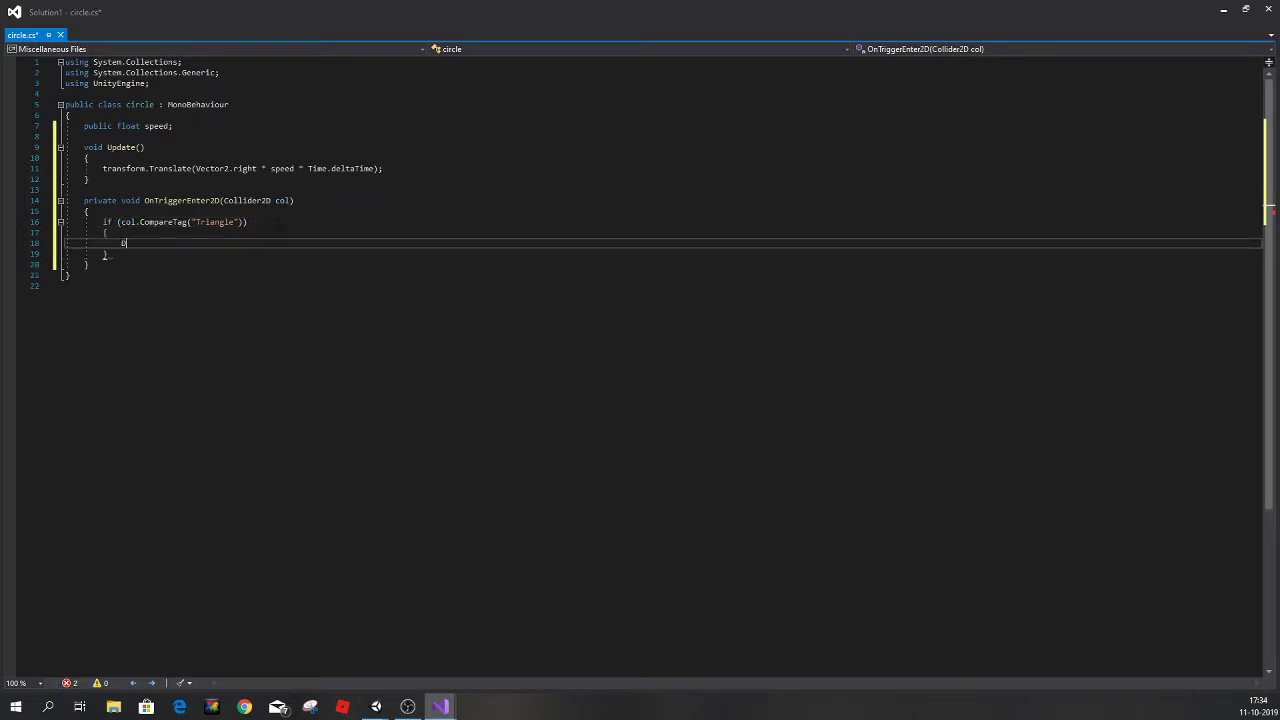
{"action": "type", "text": "Destroy"}
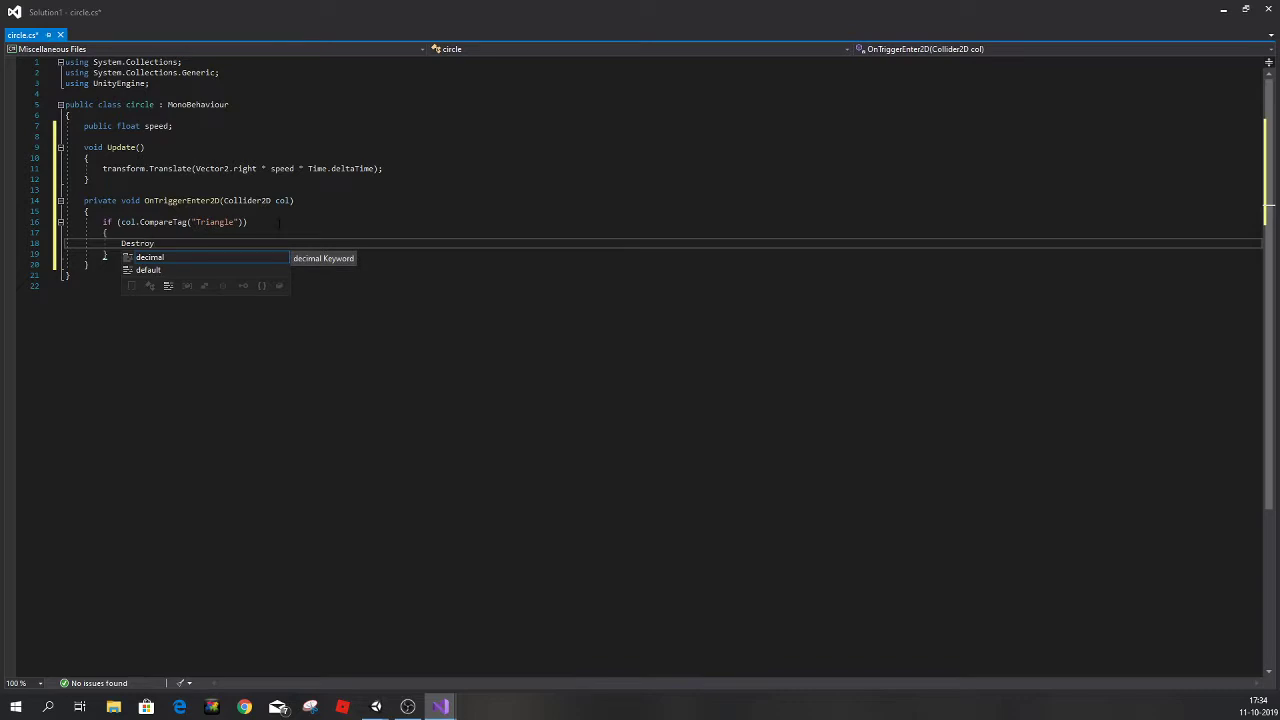
{"action": "type", "text": "(o"}
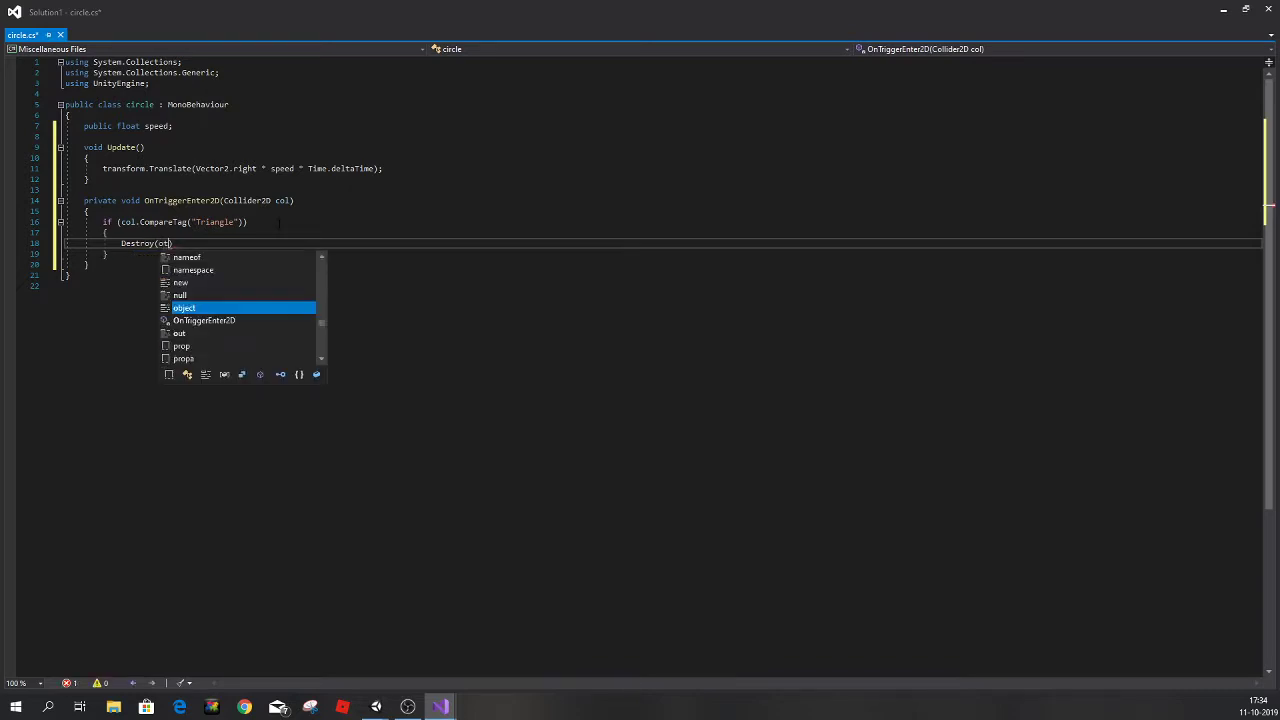
{"action": "type", "text": "ther"}
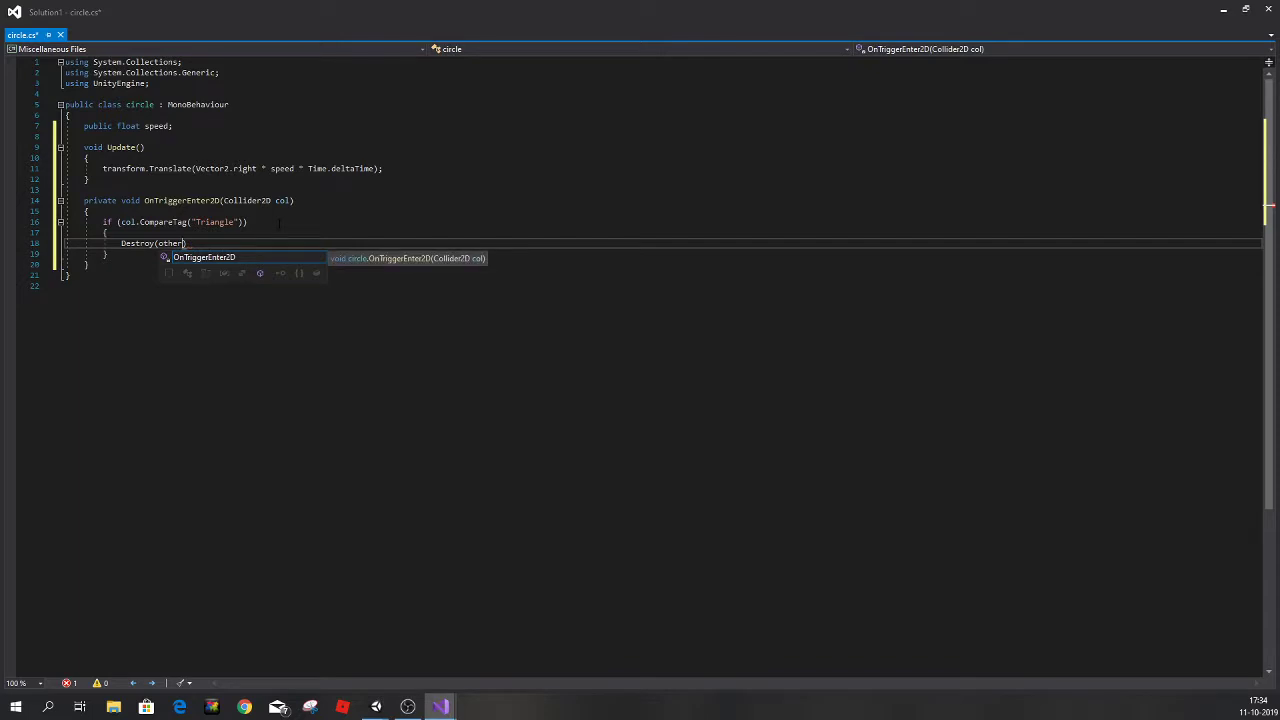
{"action": "type", "text": ".g"}
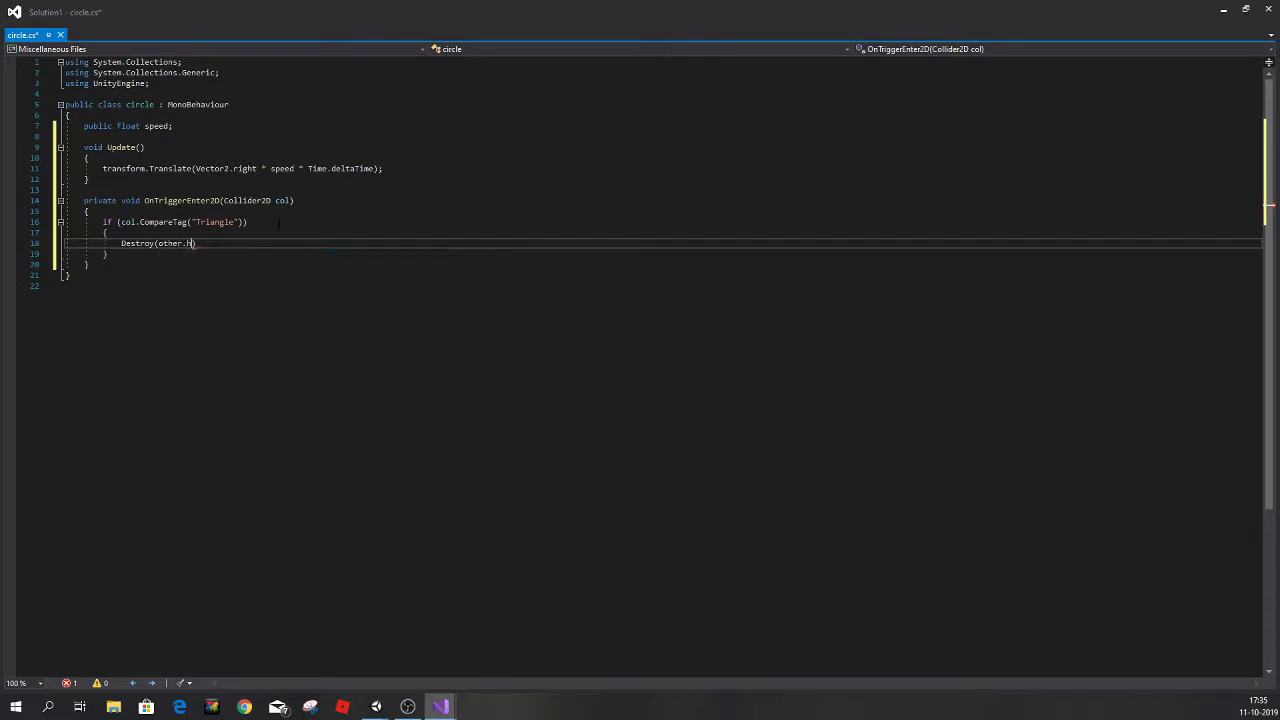
{"action": "key", "text": "BackSpace"}
{"action": "type", "text": "gam"}
{"action": "type", "text": "eObject"}
{"action": "type", "text": ")"}
Add Destroy(gameObject); below the first Destroy call and end both lines with semicolons.
{"action": "key", "text": "Return"}
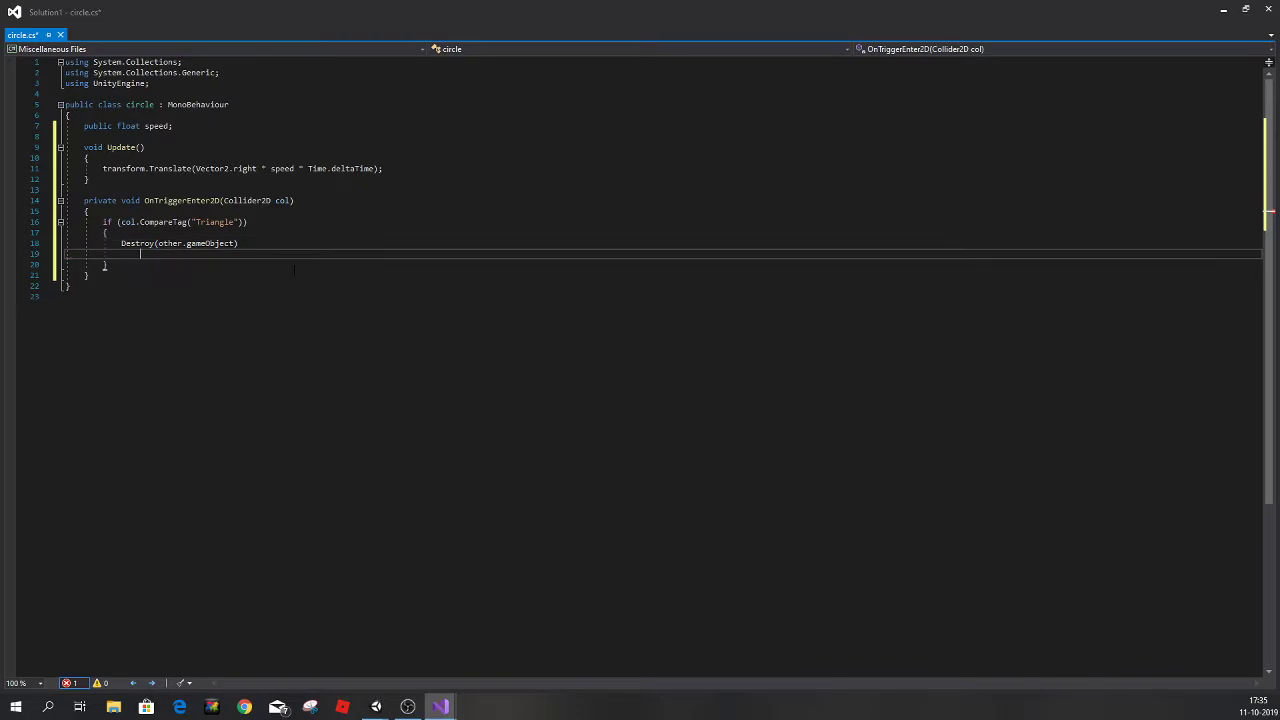
{"action": "type", "text": "Destory"}
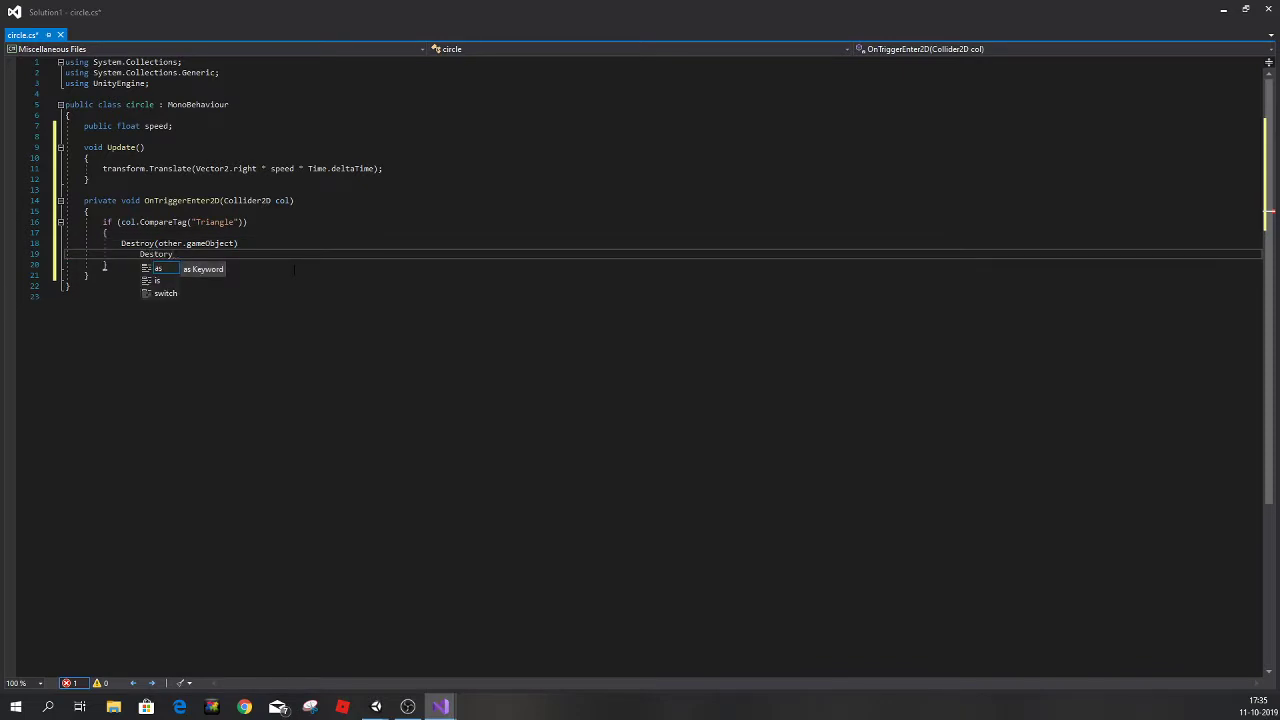
{"action": "key", "text": "BackSpace"}
{"action": "key", "text": "BackSpace"}
{"action": "key", "text": "BackSpace"}
{"action": "key", "text": "BackSpace"}
{"action": "key", "text": "BackSpace"}
{"action": "key", "text": "BackSpace"}
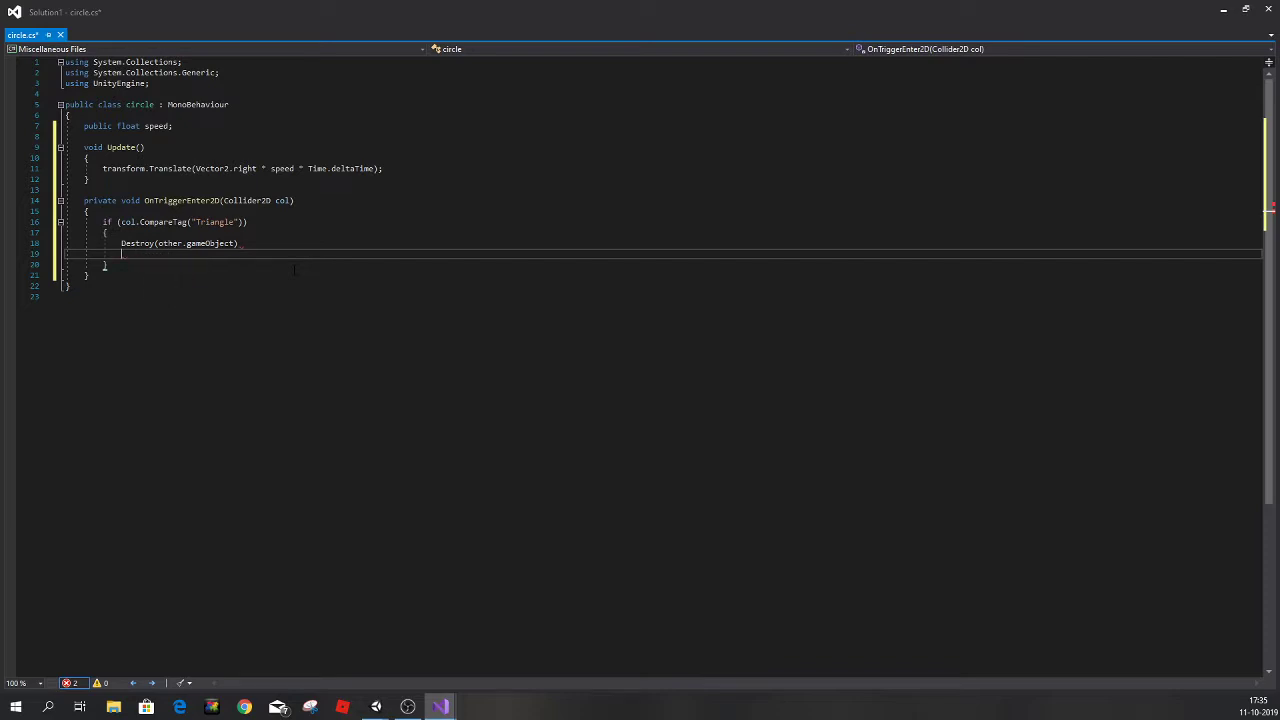
{"action": "type", "text": "Dest"}
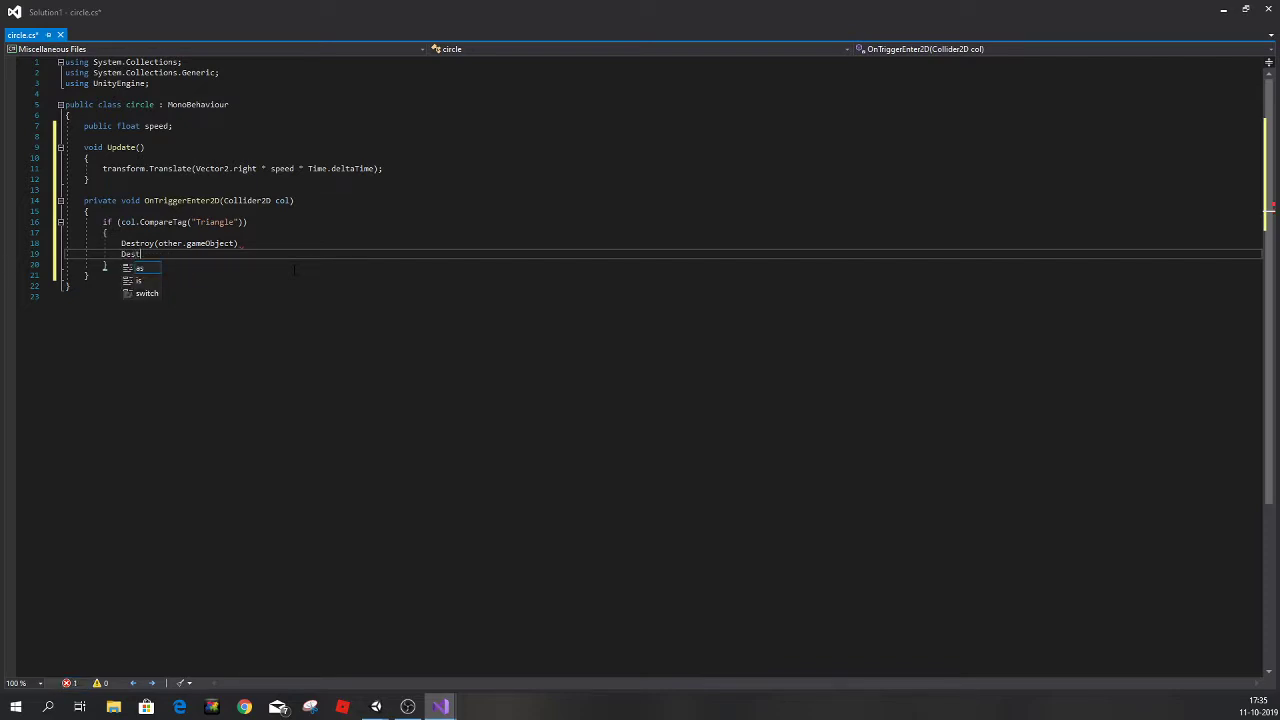
{"action": "type", "text": "roy"}
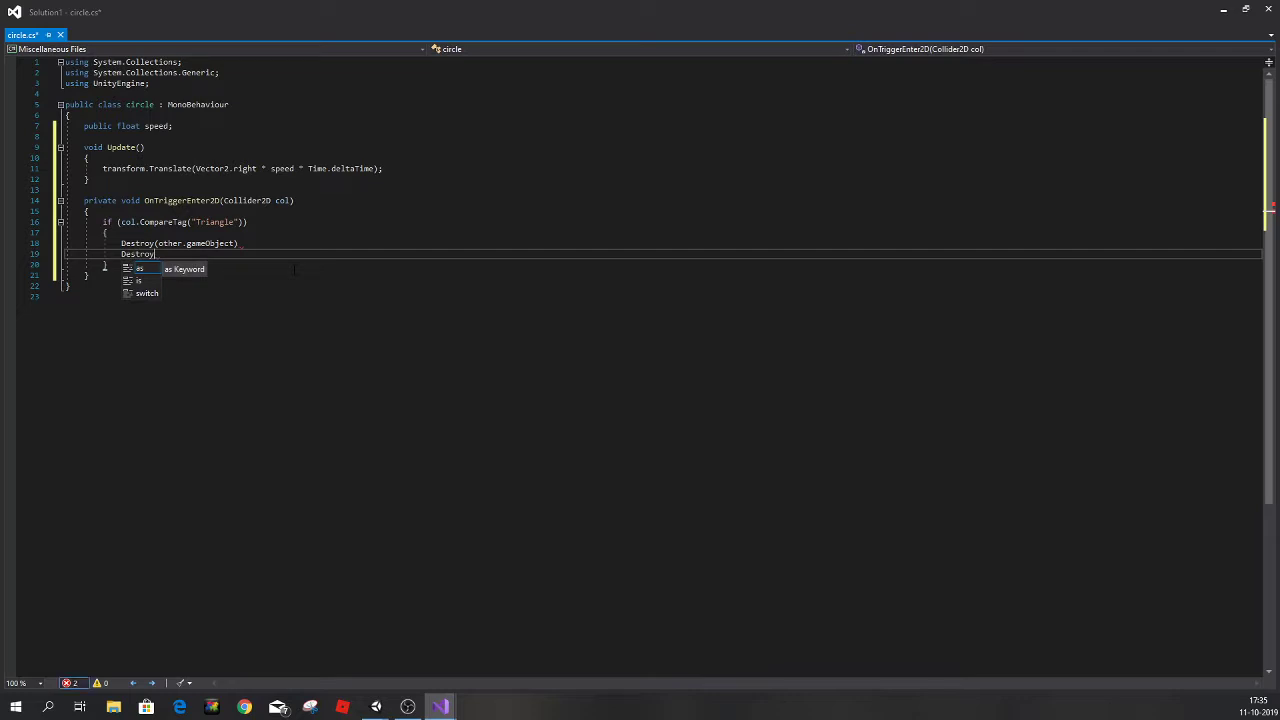
{"action": "type", "text": "("}
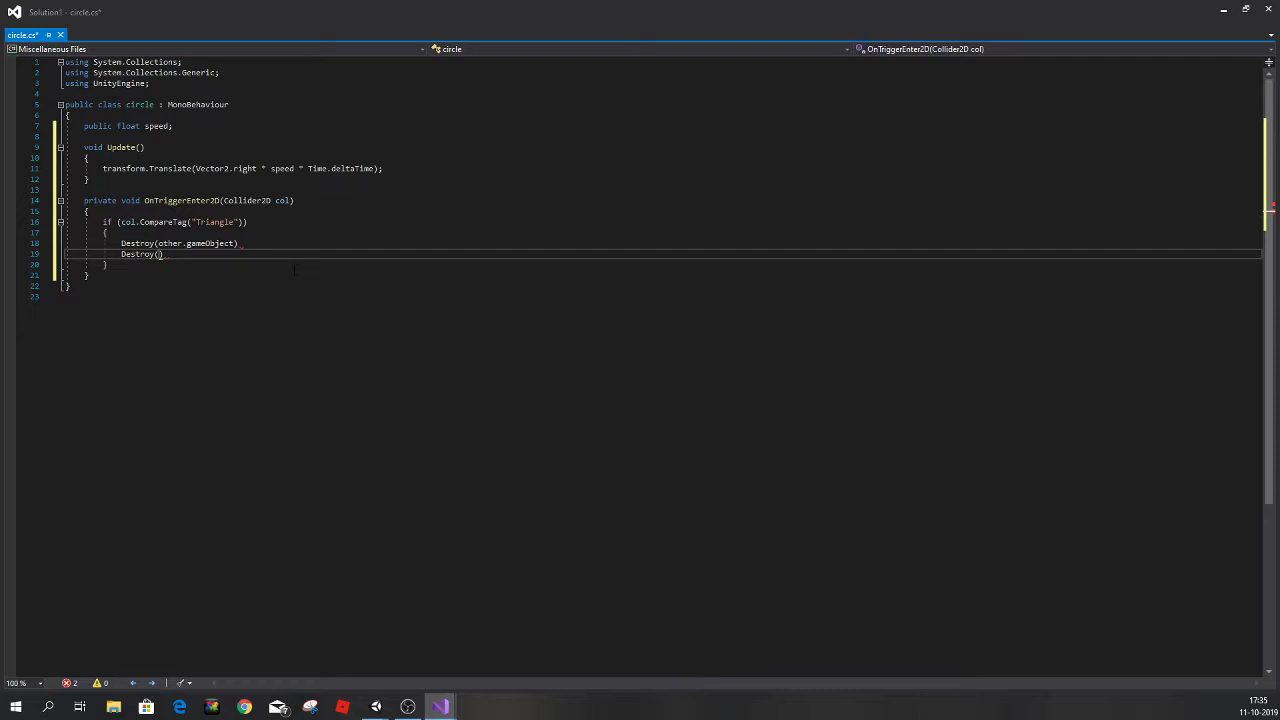
{"action": "type", "text": "gameObje"}
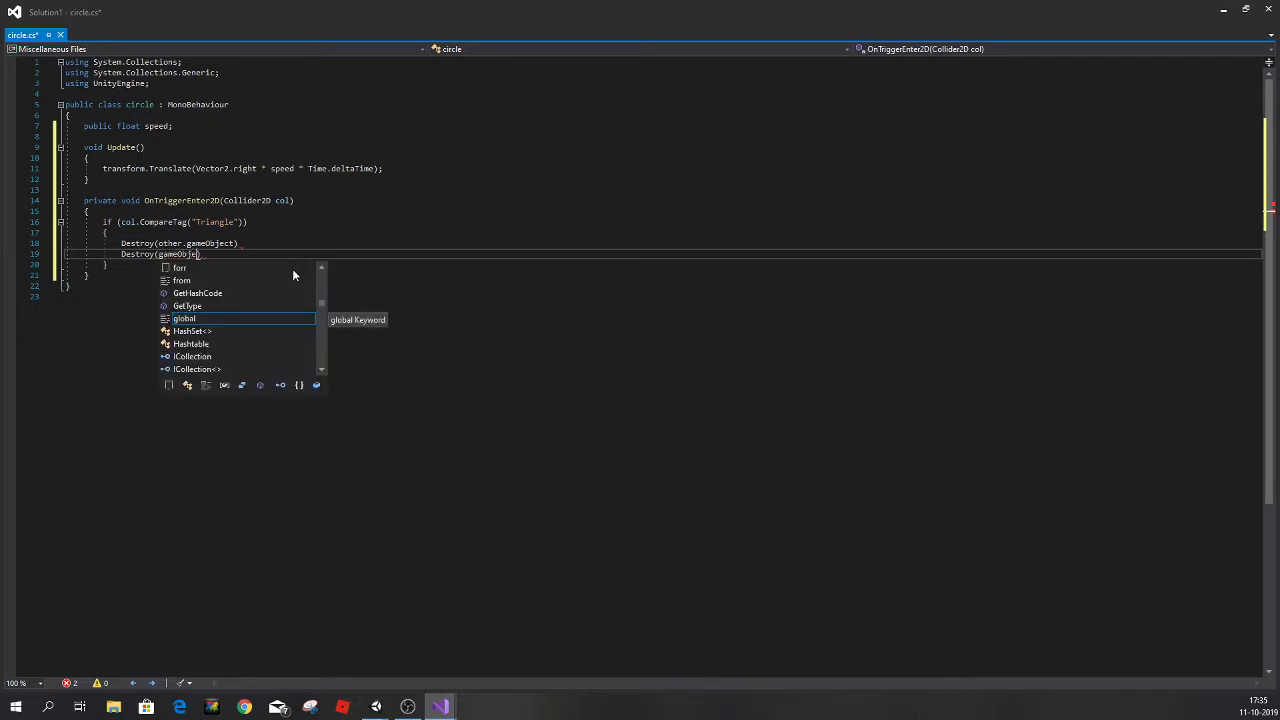
{"action": "type", "text": "ct)"}
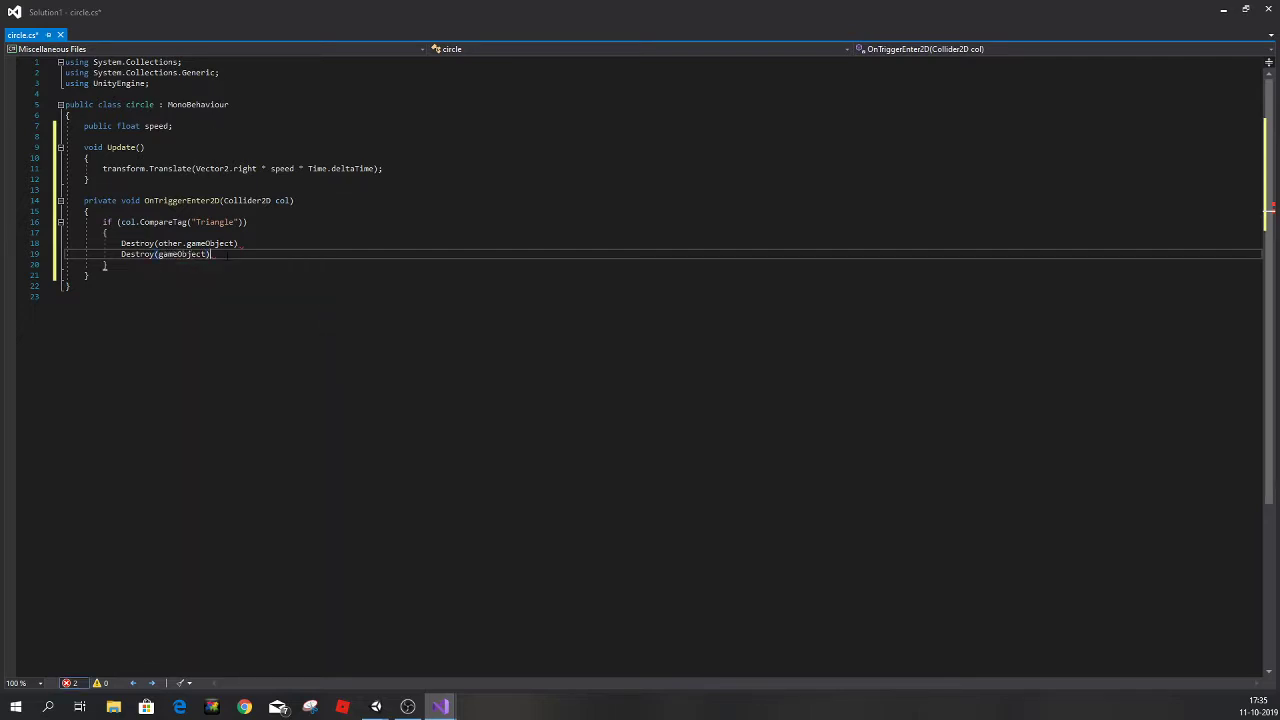
{"action": "type", "text": ";"}
{"action": "left_click", "coordinate": [238, 243]}
{"action": "type", "text": ";"}
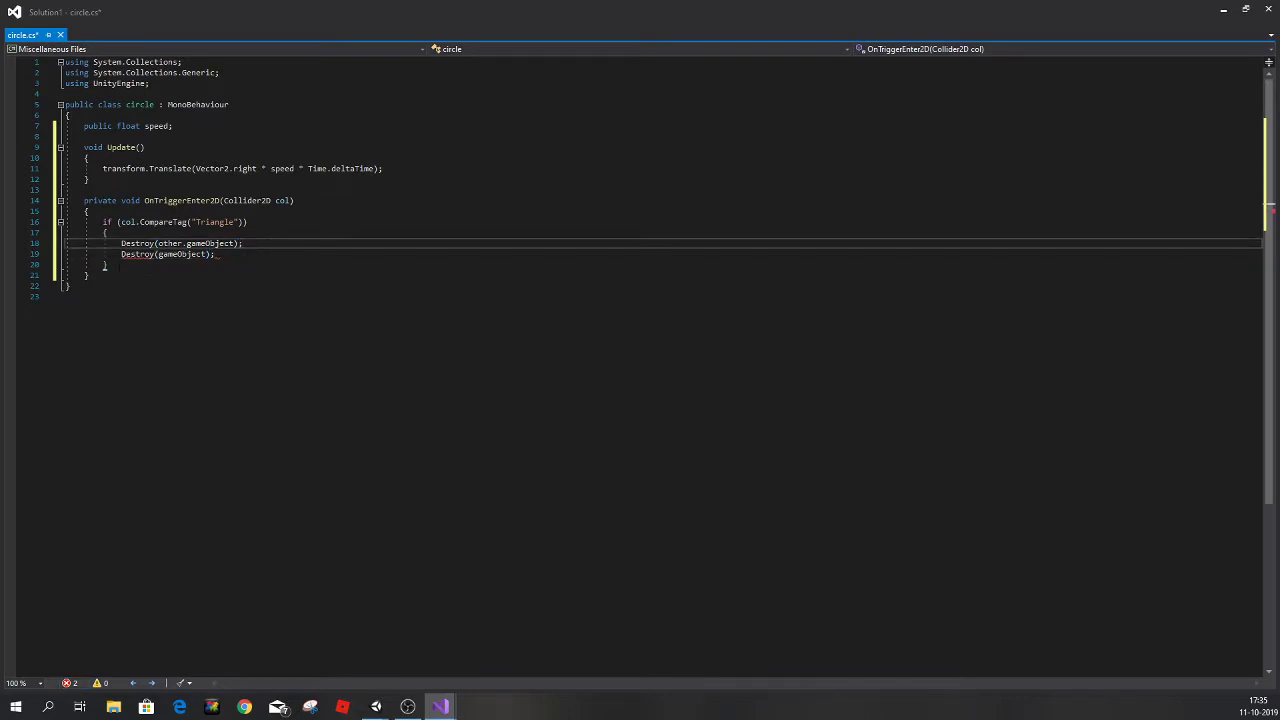
Duplicate the Triangle block below it as an else-if branch checking the Square tag.
{"action": "left_click_drag", "start_coordinate": [107, 265], "coordinate": [101, 222]}
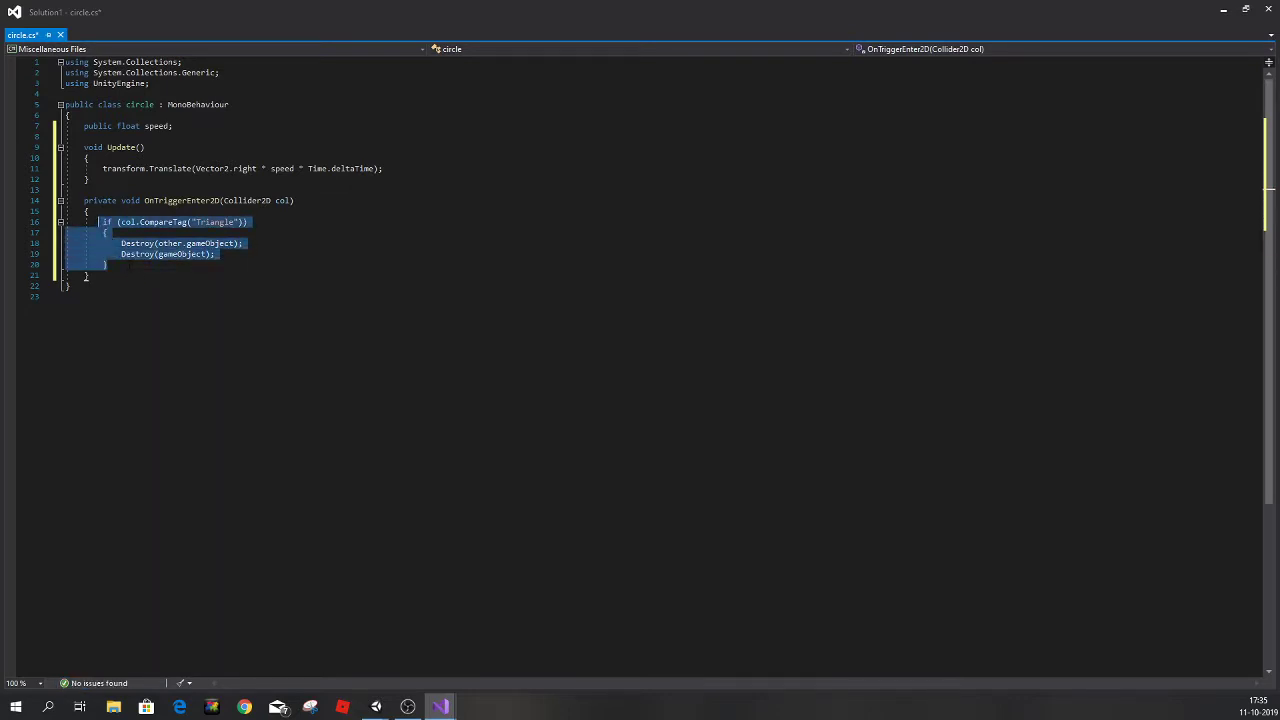
{"action": "left_click", "coordinate": [107, 265]}
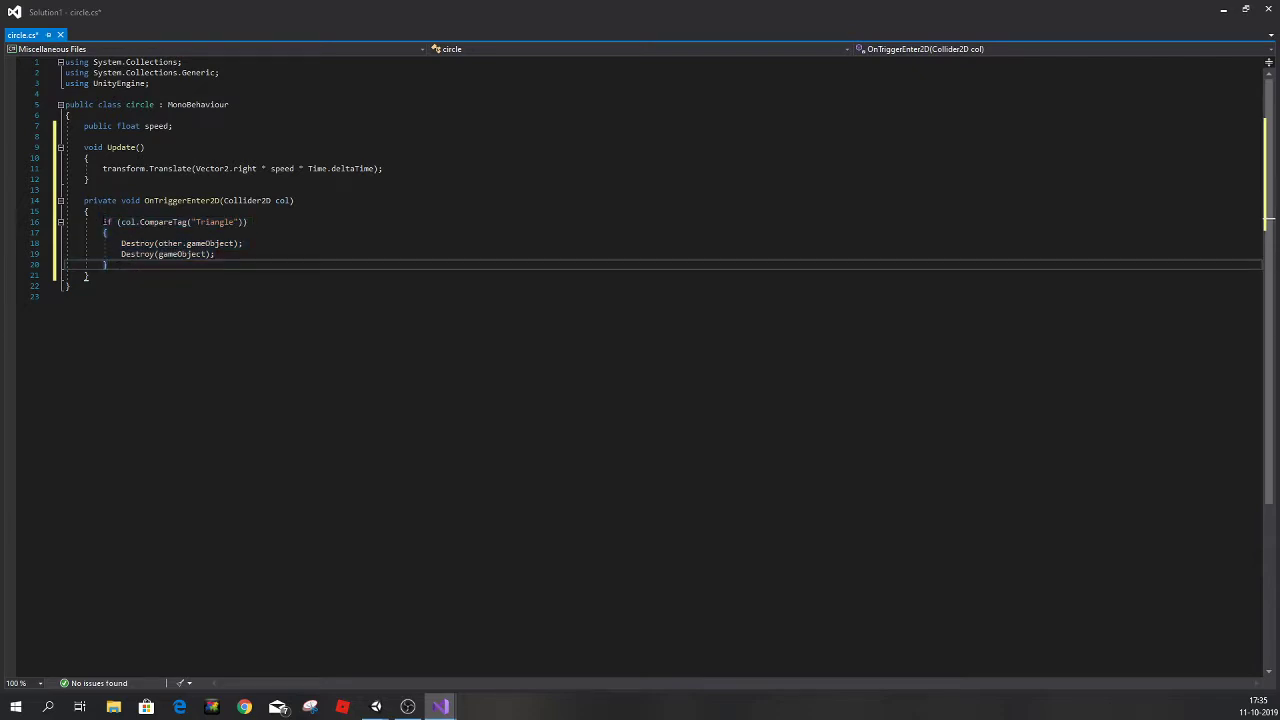
{"action": "left_click_drag", "start_coordinate": [101, 222], "coordinate": [107, 265]}
{"action": "left_click", "coordinate": [130, 265]}
{"action": "type", "text": "if (col.CompareTag(\"Triangle\"))         {             Destroy(other.gameObject);             Destroy(gameObject);         }"}
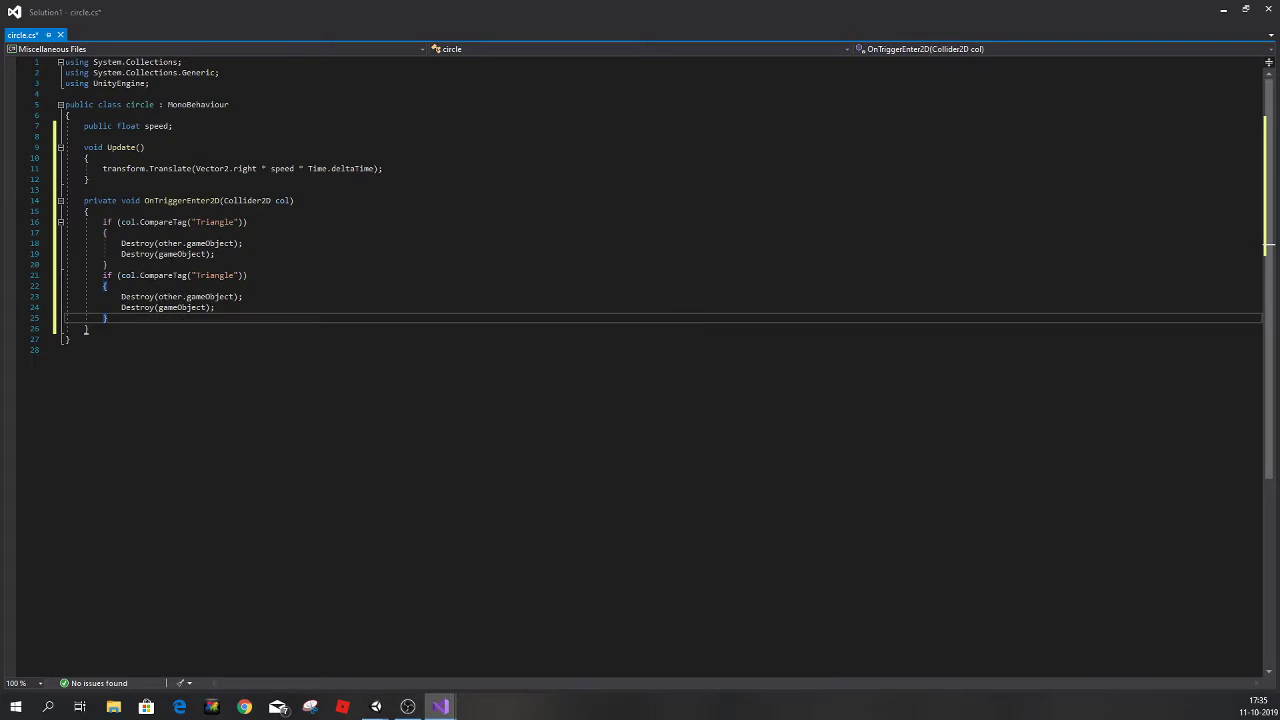
{"action": "left_click", "coordinate": [104, 275]}
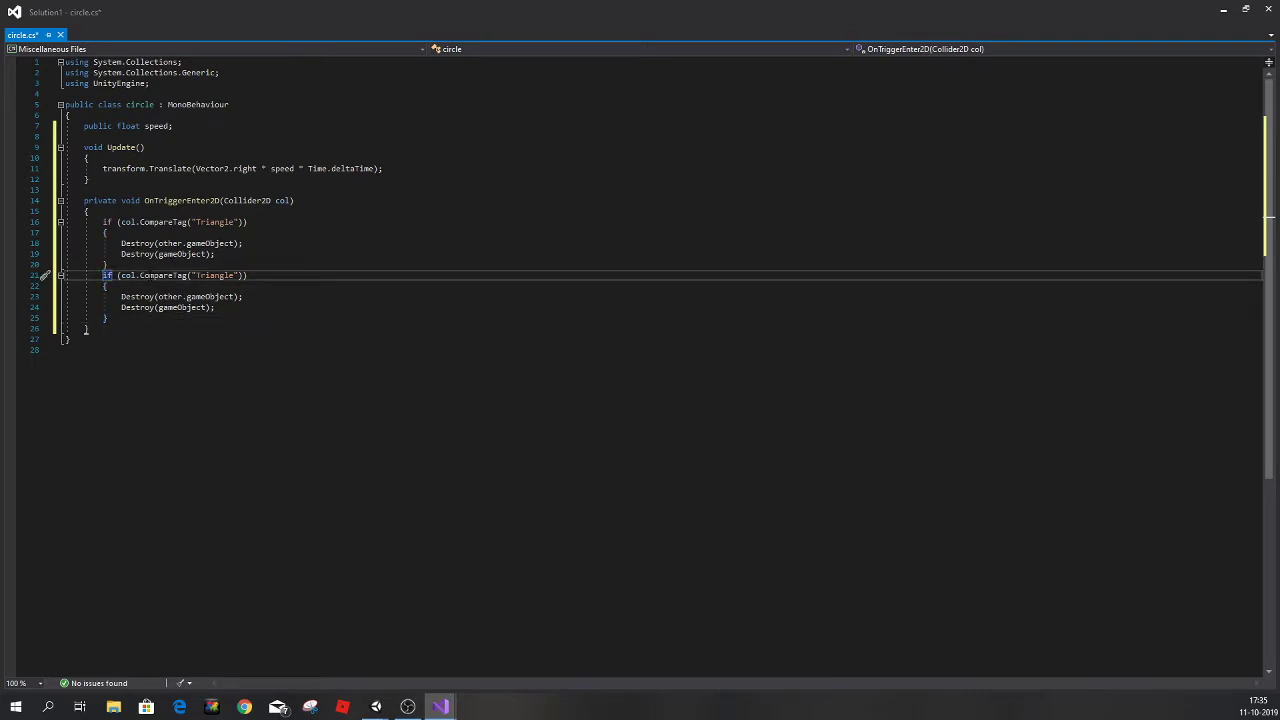
{"action": "type", "text": "else"}
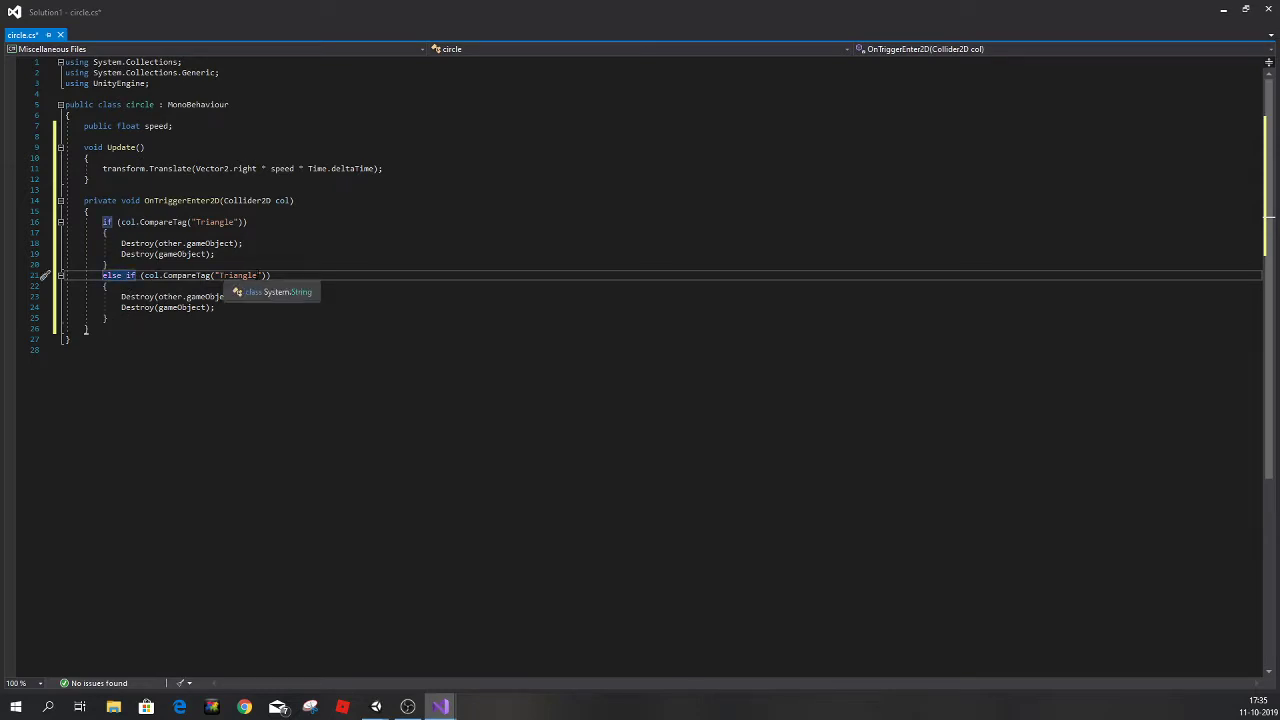
{"action": "left_click_drag", "start_coordinate": [258, 275], "coordinate": [218, 275]}
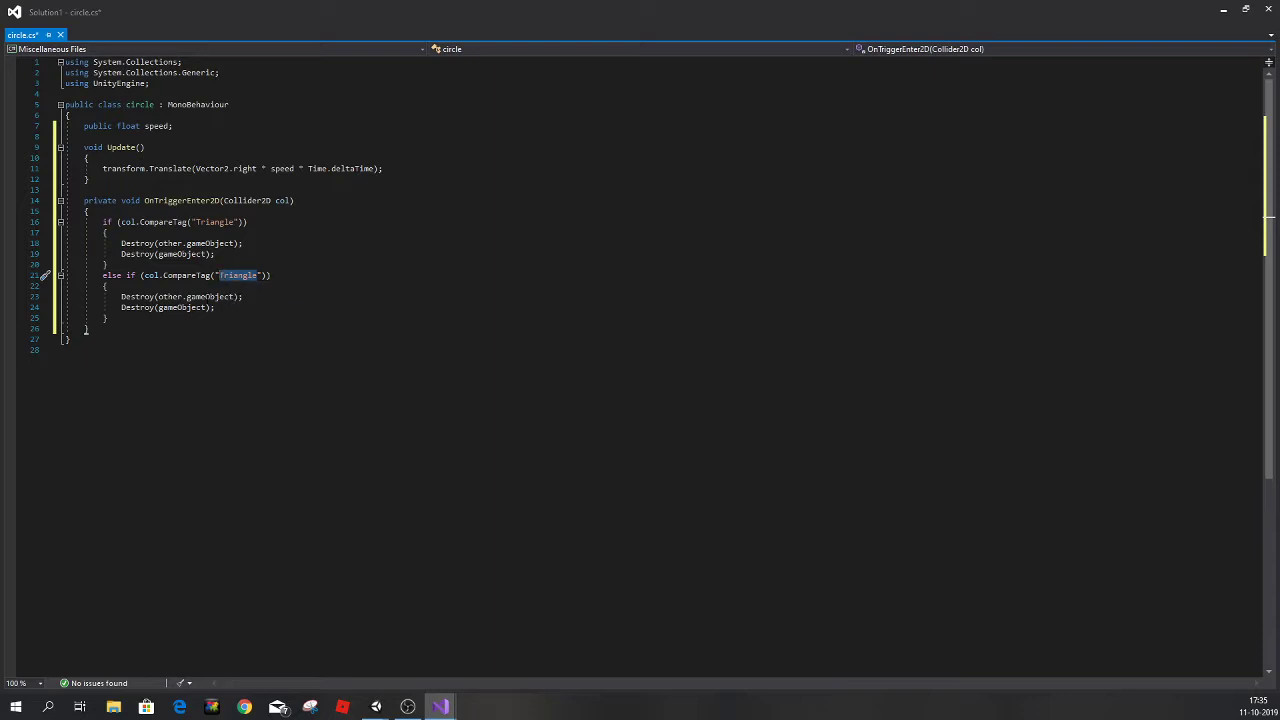
{"action": "type", "text": "Square"}
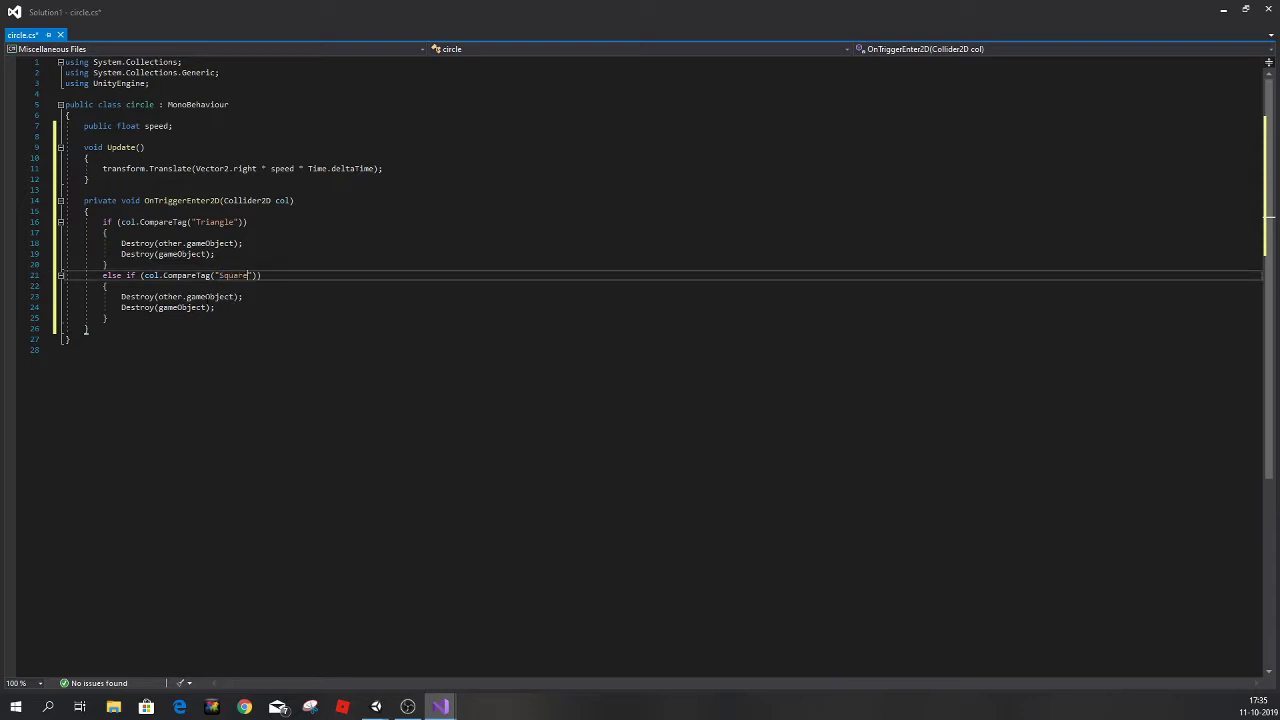
Duplicate the Square branch as a third else-if checking "circle", and save circle.cs.
{"action": "mouse_move", "coordinate": [108, 318]}
{"action": "left_mouse_down"}
{"action": "mouse_move", "coordinate": [66, 286]}
{"action": "mouse_move", "coordinate": [102, 275]}
{"action": "left_mouse_up"}
{"action": "key", "text": "ctrl+c"}
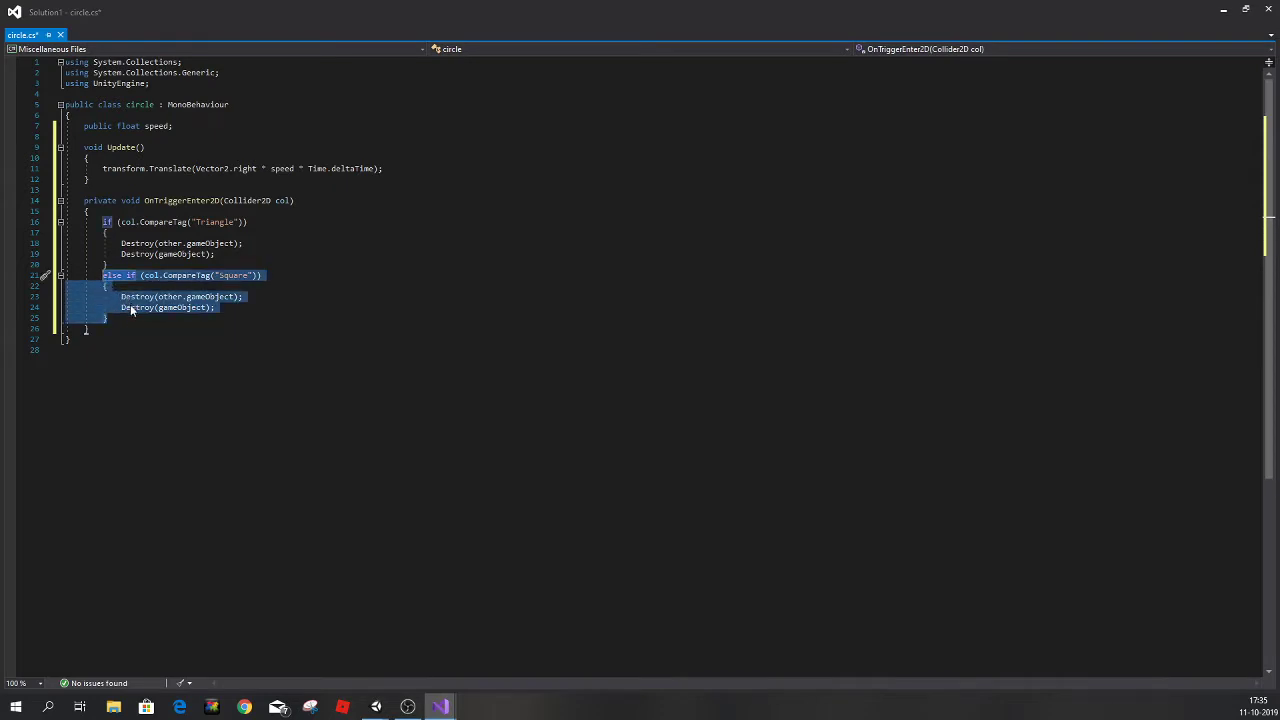
{"action": "left_click", "coordinate": [131, 318]}
{"action": "key", "text": "Return"}
{"action": "key", "text": "ctrl+v"}
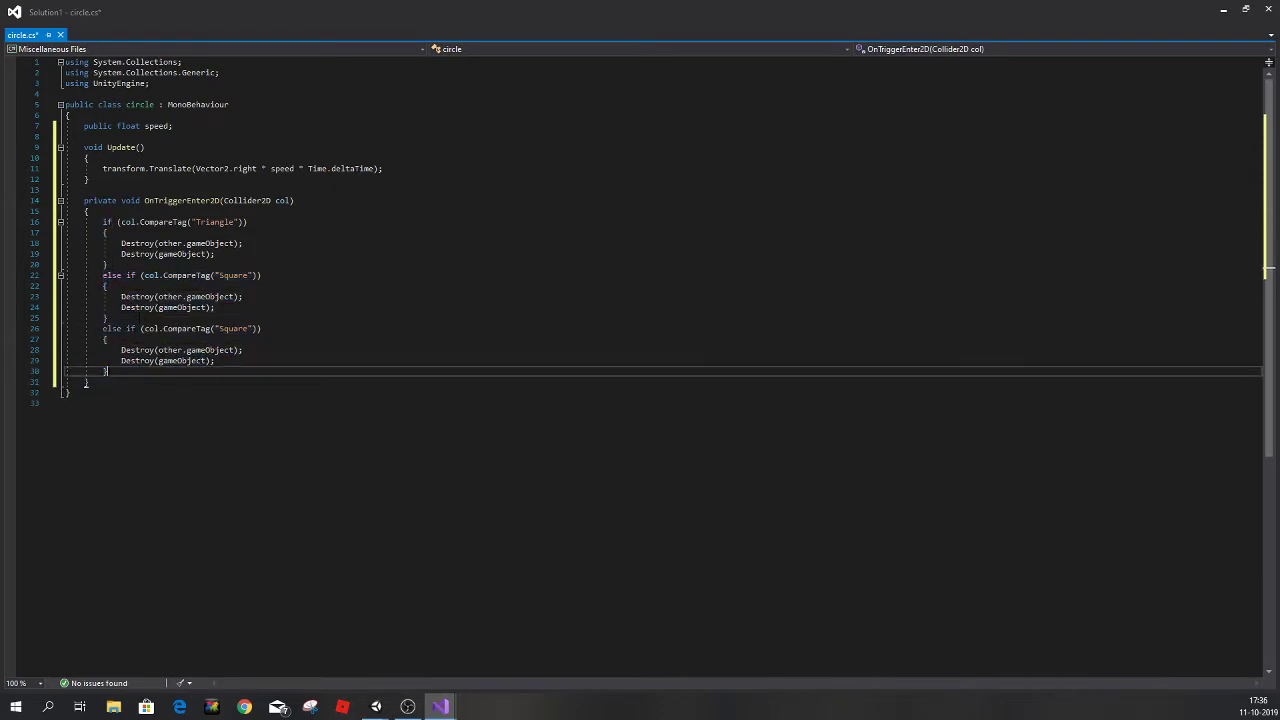
{"action": "left_click_drag", "start_coordinate": [250, 329], "coordinate": [102, 329]}
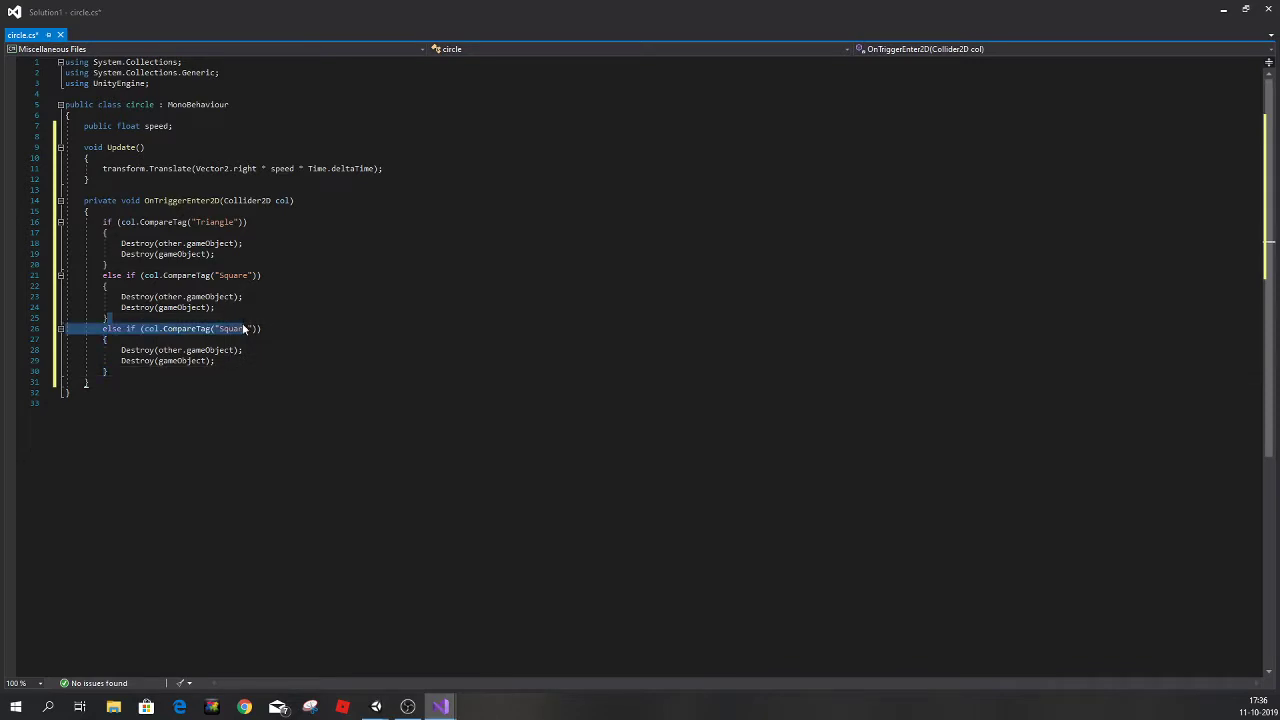
{"action": "left_click", "coordinate": [248, 329]}
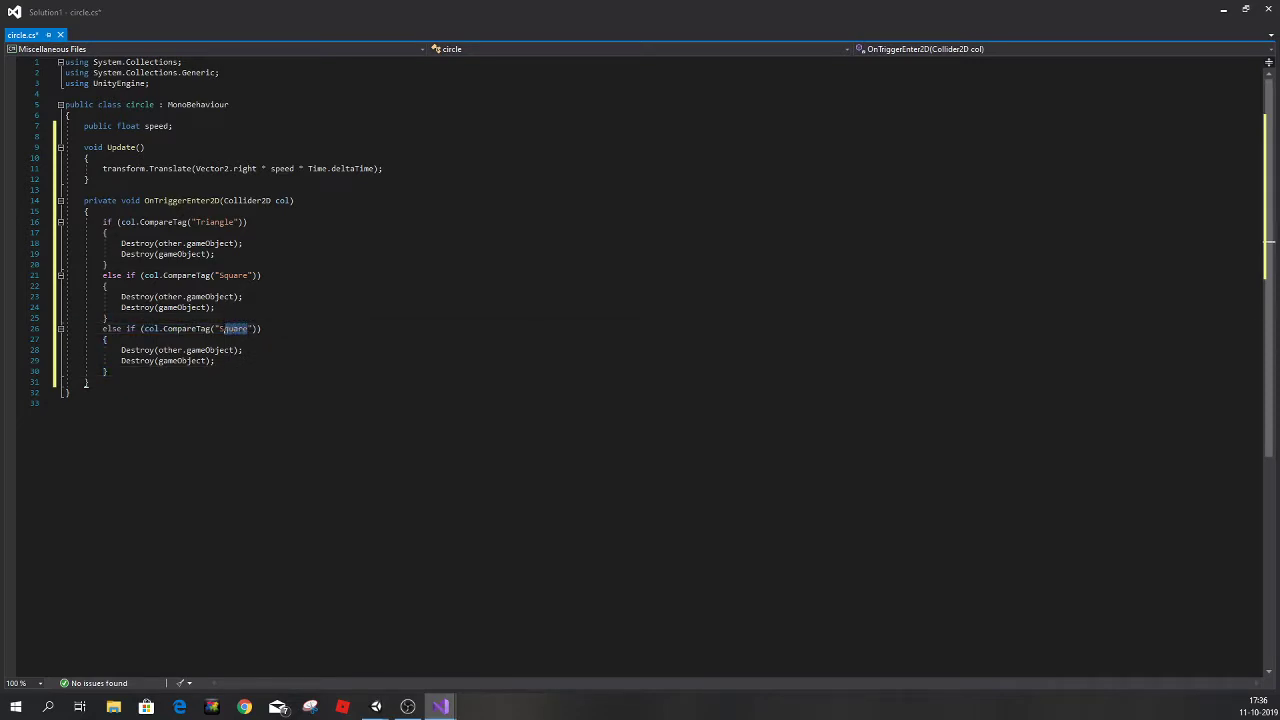
{"action": "left_click_drag", "start_coordinate": [247, 329], "coordinate": [219, 329]}
{"action": "type", "text": "circle"}
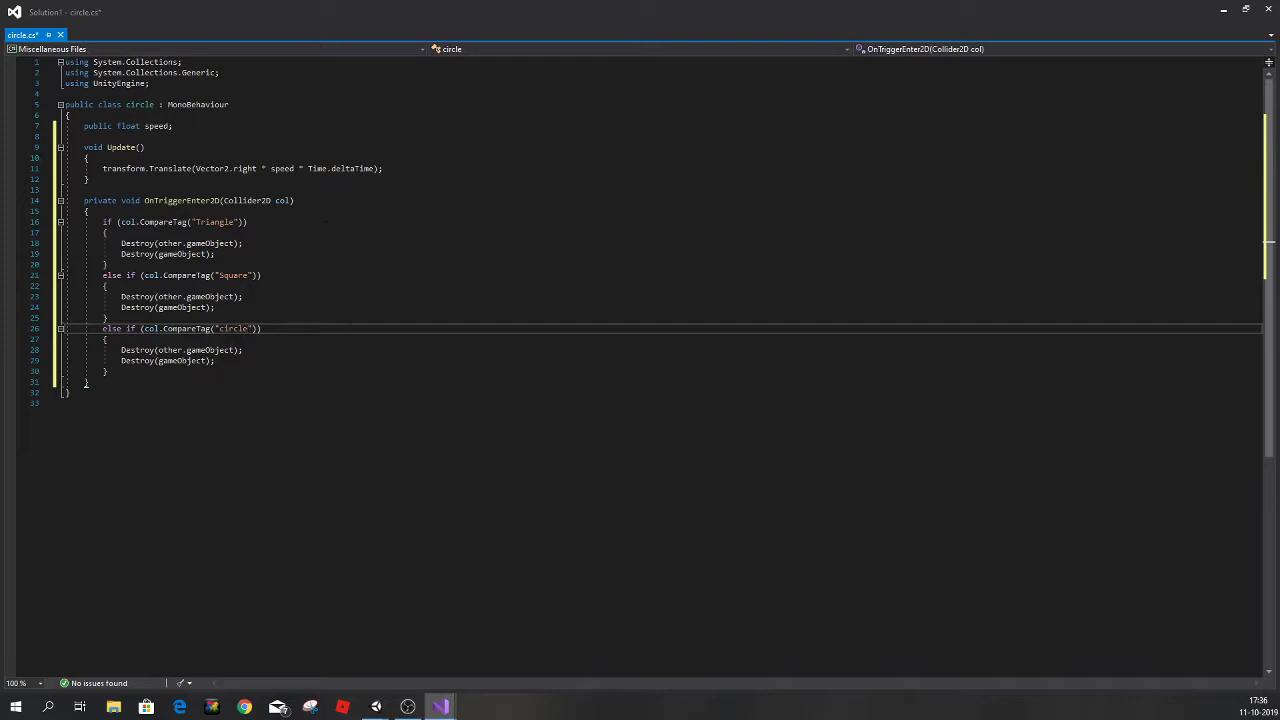
{"action": "key", "text": "ctrl+s"}
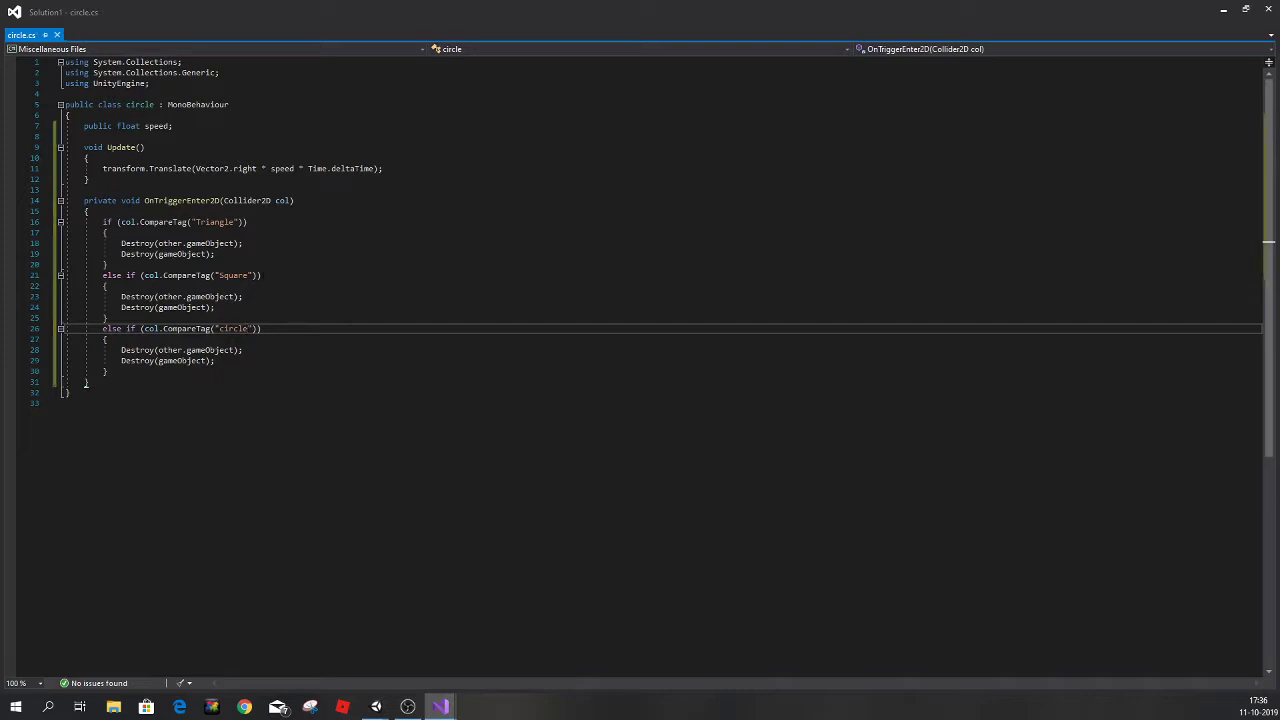
Reopen circle.cs from Unity's Project scripts folder and reposition the Visual Studio window.
{"action": "key", "text": "alt+Tab"}
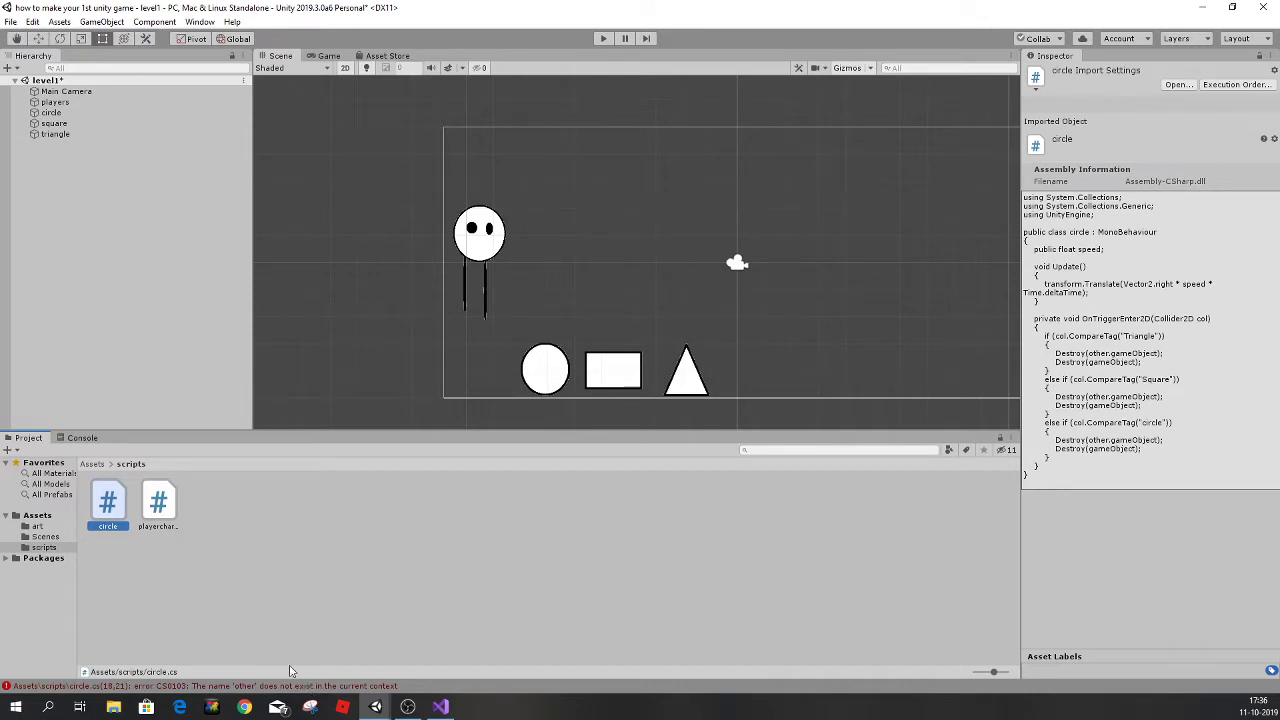
{"action": "double_click", "coordinate": [118, 514]}
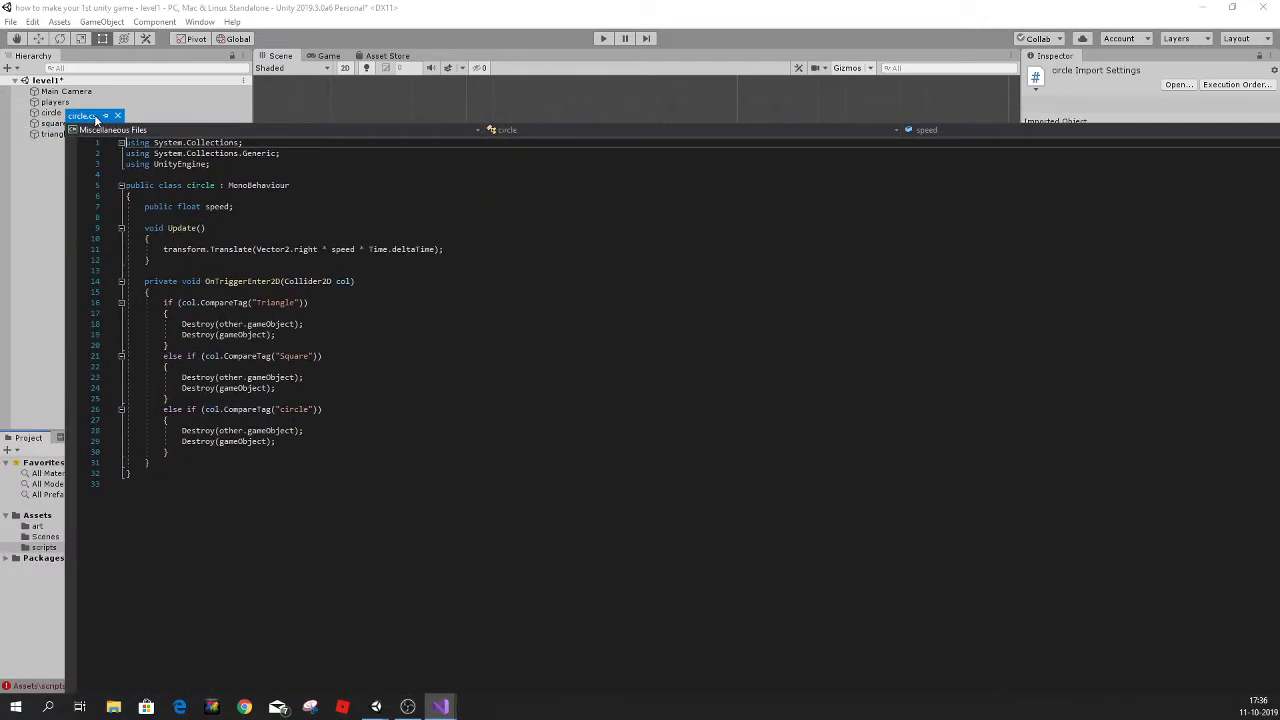
{"action": "mouse_move", "coordinate": [96, 119]}
{"action": "left_mouse_down"}
{"action": "mouse_move", "coordinate": [63, 83]}
{"action": "mouse_move", "coordinate": [63, 2]}
{"action": "left_mouse_up"}
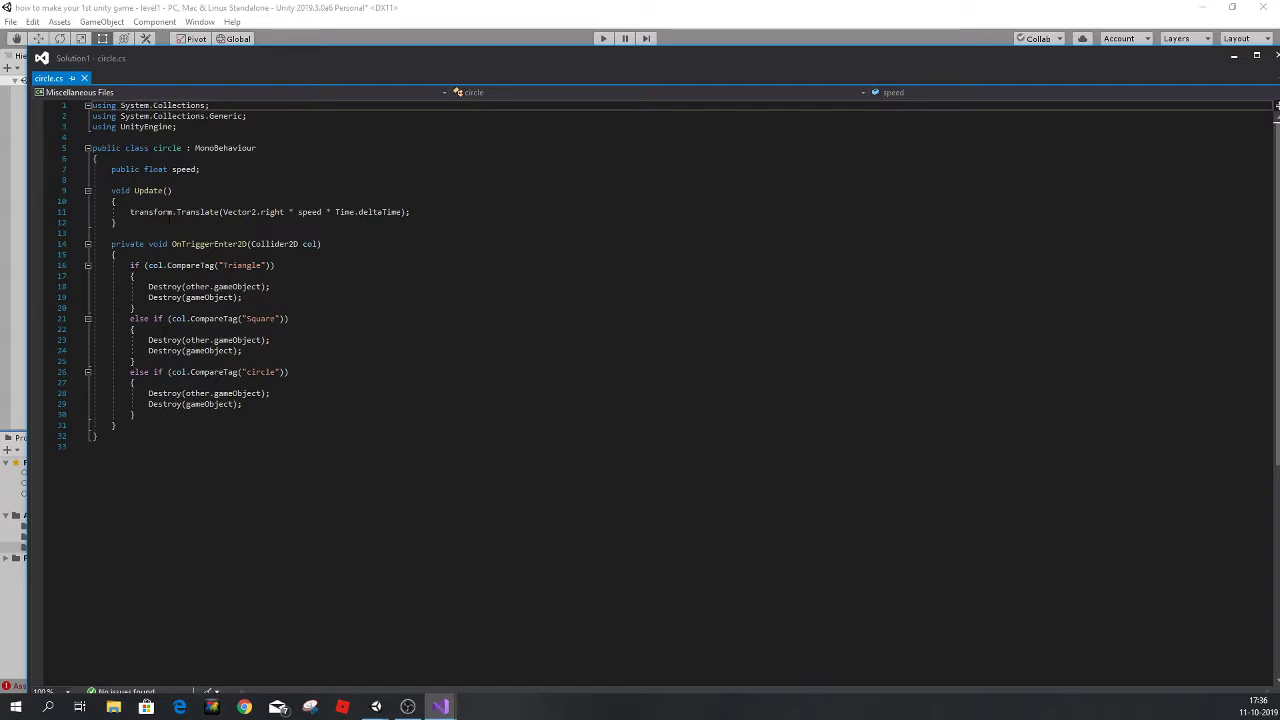
Change line 18 to Destroy(col.gameObject), save circle.cs, and return to Unity.
{"action": "mouse_move", "coordinate": [96, 66]}
{"action": "left_mouse_down"}
{"action": "mouse_move", "coordinate": [575, 31]}
{"action": "mouse_move", "coordinate": [156, 50]}
{"action": "left_mouse_up"}
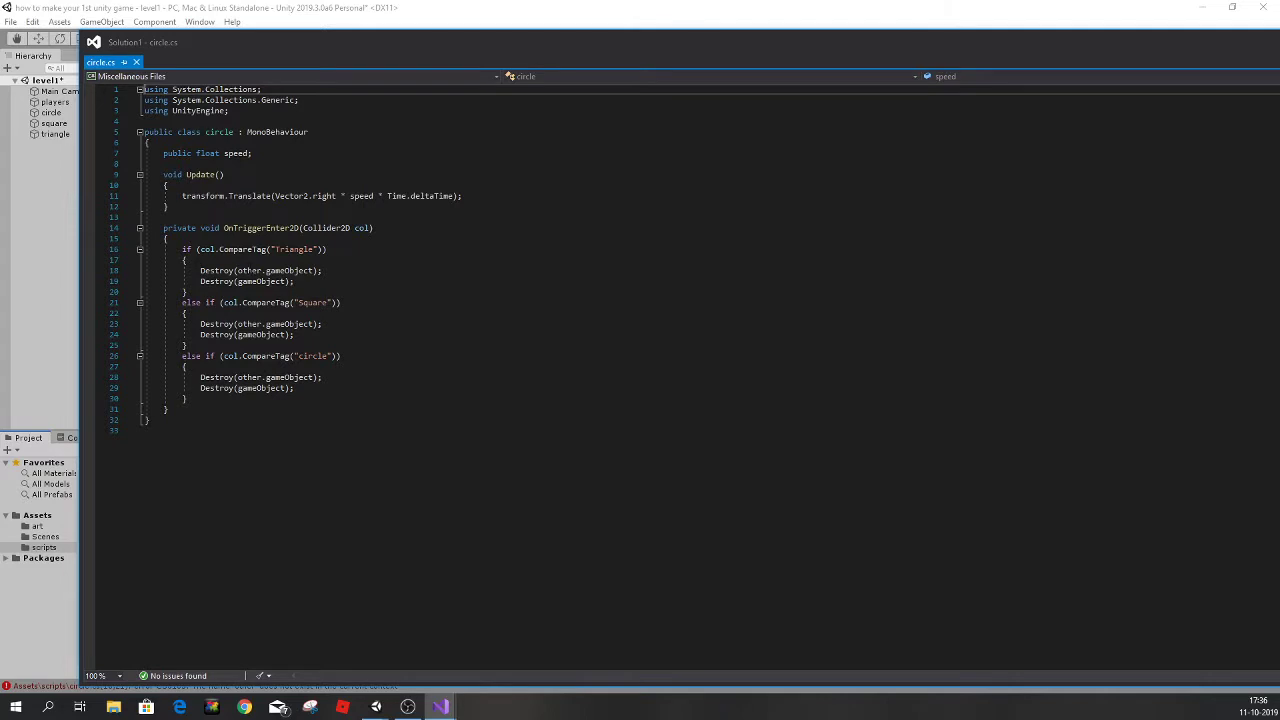
{"action": "left_click", "coordinate": [258, 270]}
{"action": "key", "text": "BackSpace"}
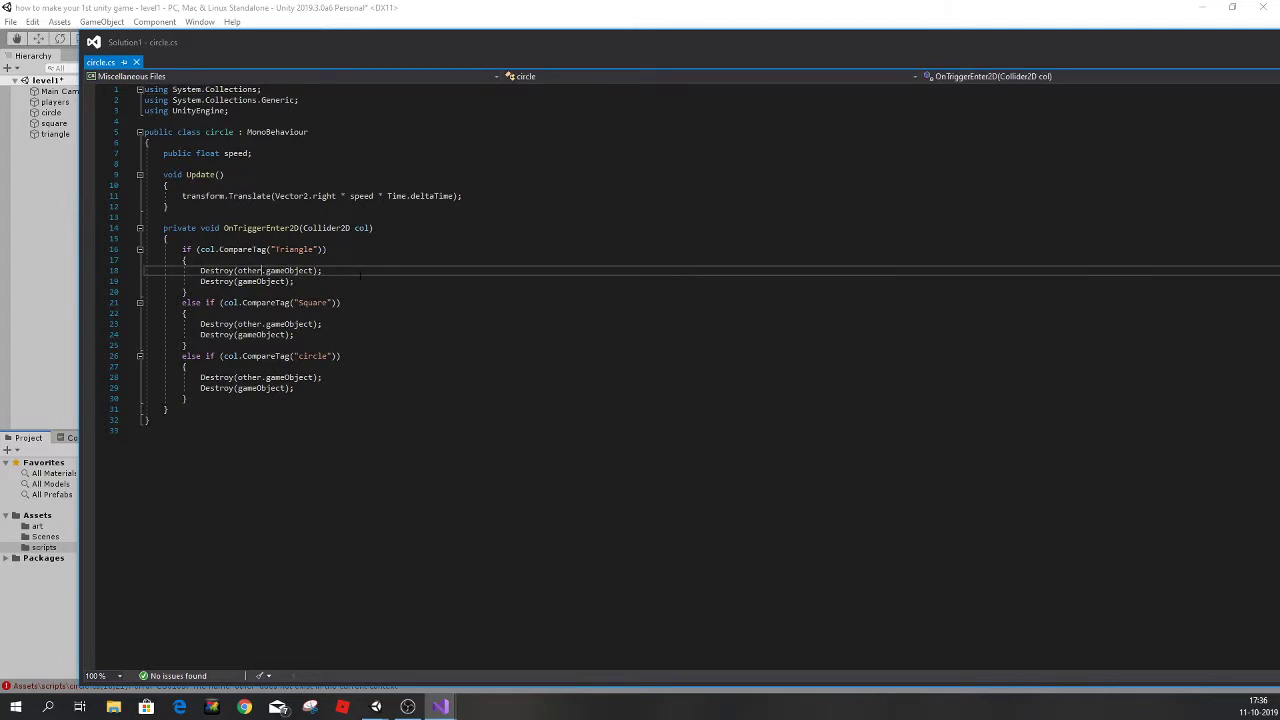
{"action": "key", "text": "BackSpace"}
{"action": "key", "text": "BackSpace"}
{"action": "key", "text": "BackSpace"}
{"action": "key", "text": "BackSpace"}
{"action": "type", "text": "col"}
{"action": "left_click", "coordinate": [345, 356]}
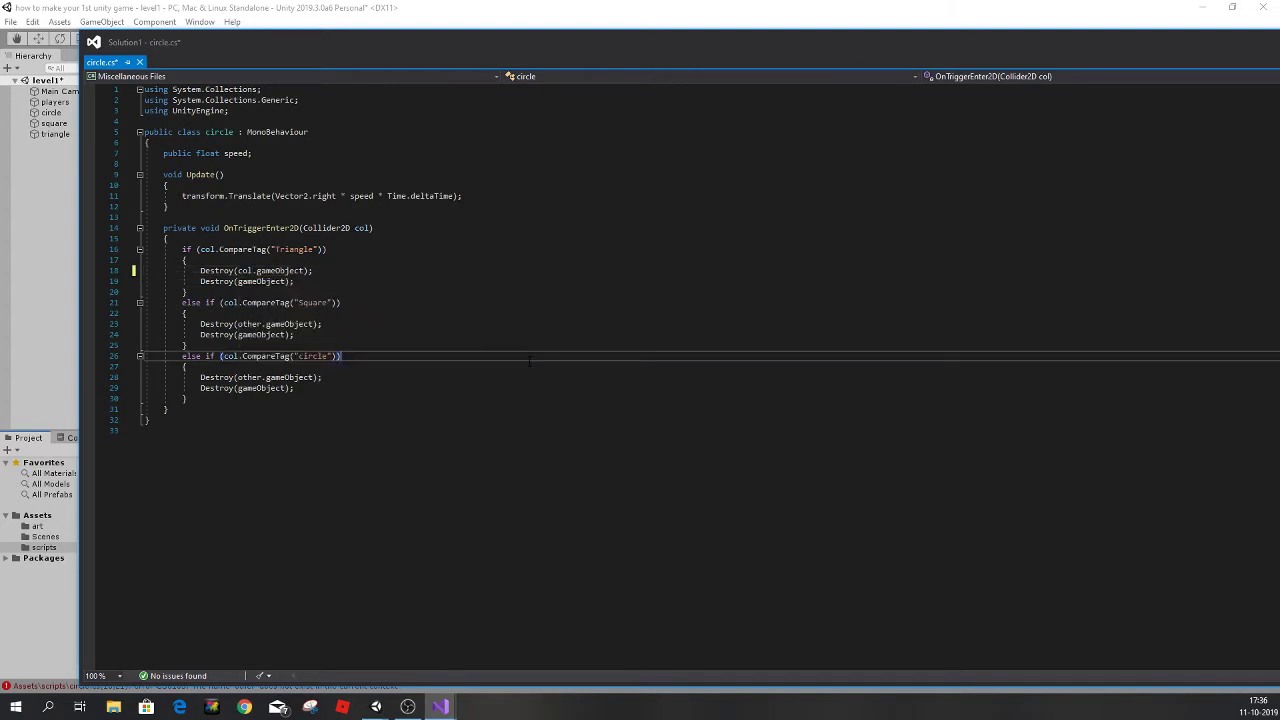
{"action": "key", "text": "ctrl+s"}
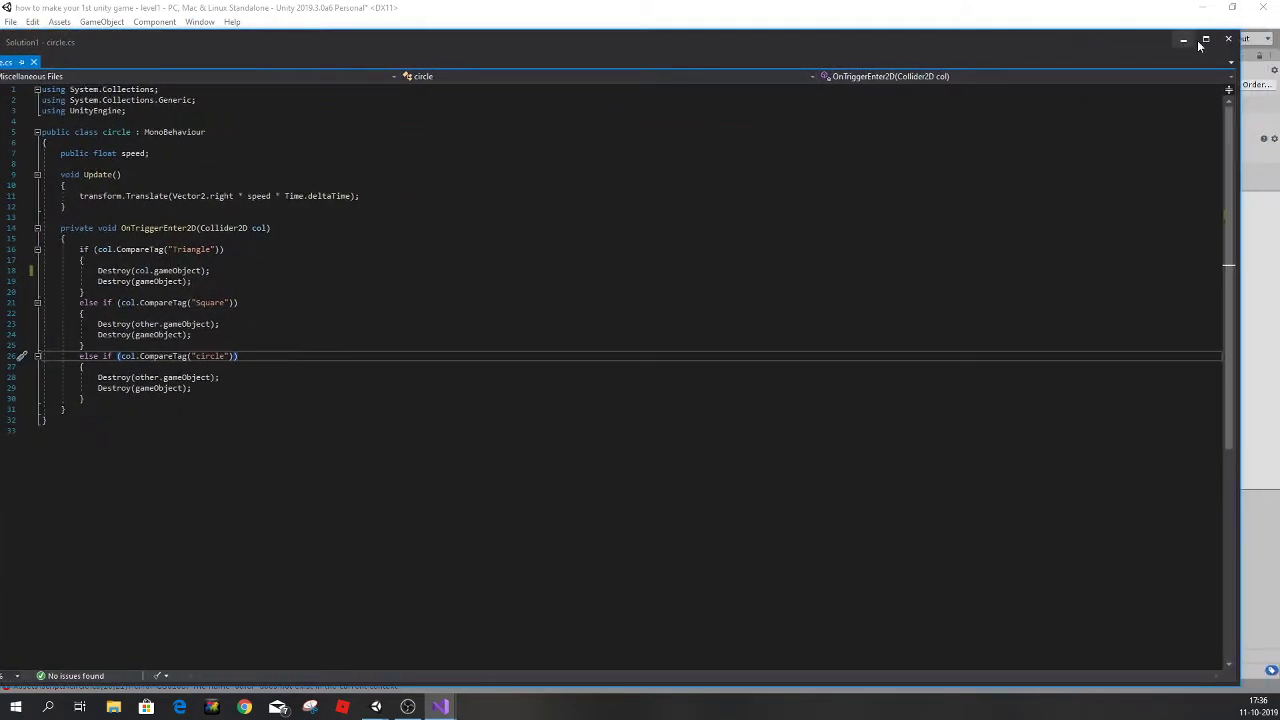
{"action": "left_click", "coordinate": [1202, 7]}
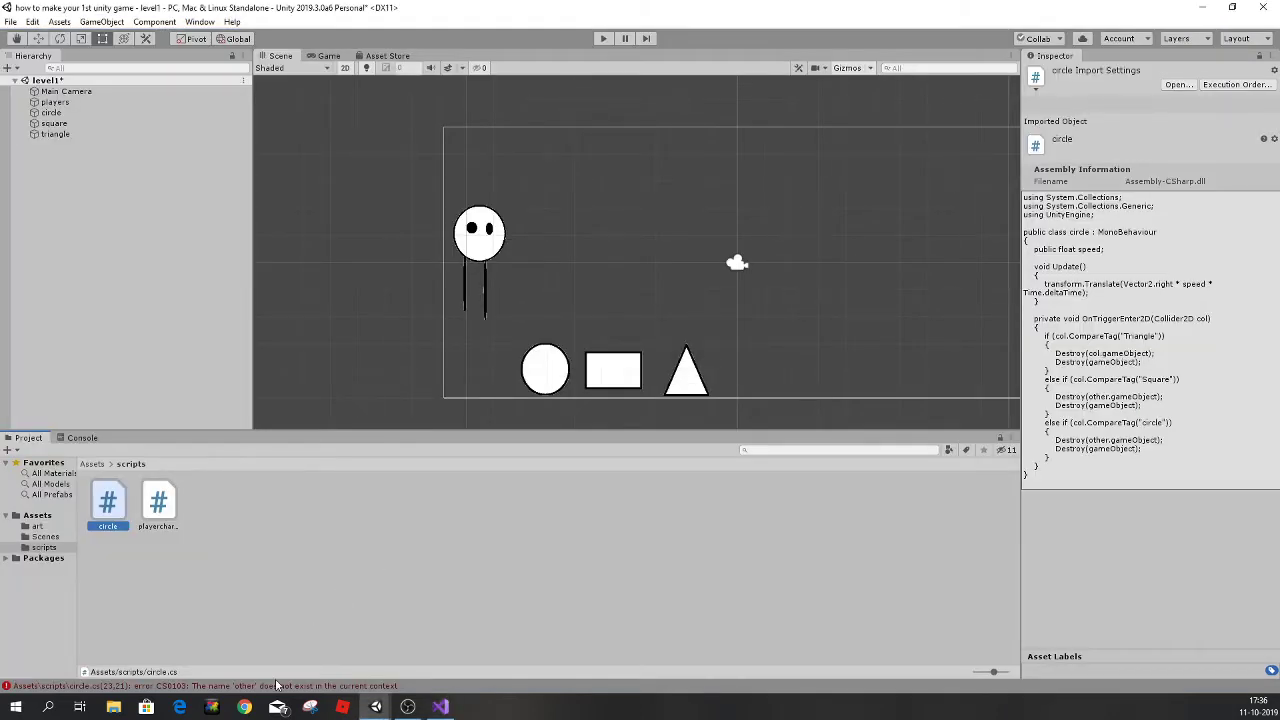
Clear the Console, reopen circle.cs, then clear again leaving the line 23 and 28 errors.
{"action": "left_click", "coordinate": [307, 687]}
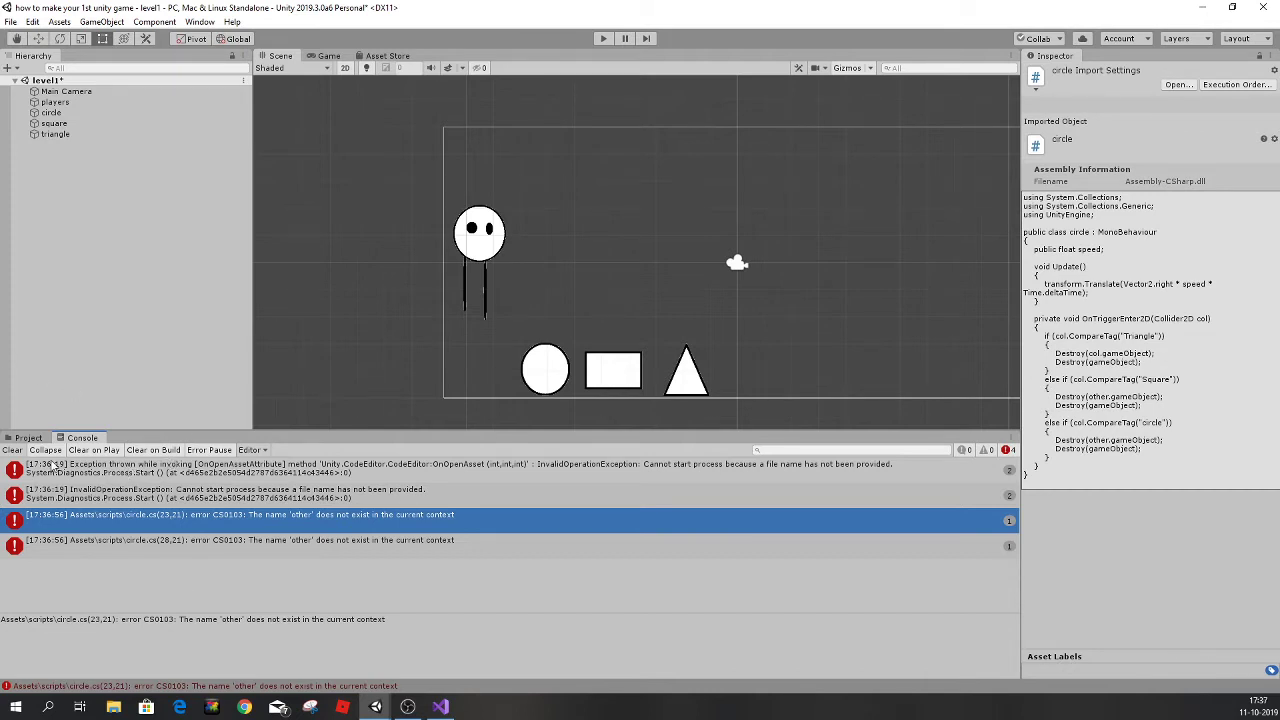
{"action": "left_click", "coordinate": [12, 450]}
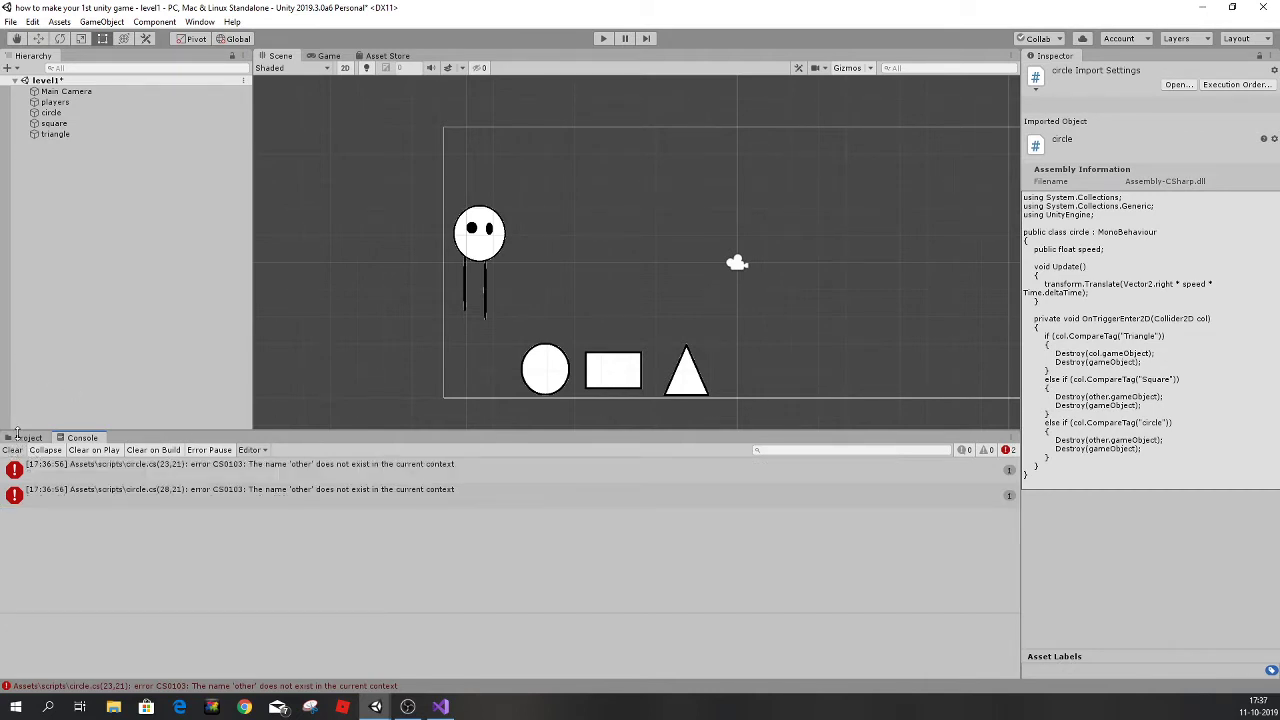
{"action": "left_click", "coordinate": [26, 440]}
{"action": "double_click", "coordinate": [112, 520]}
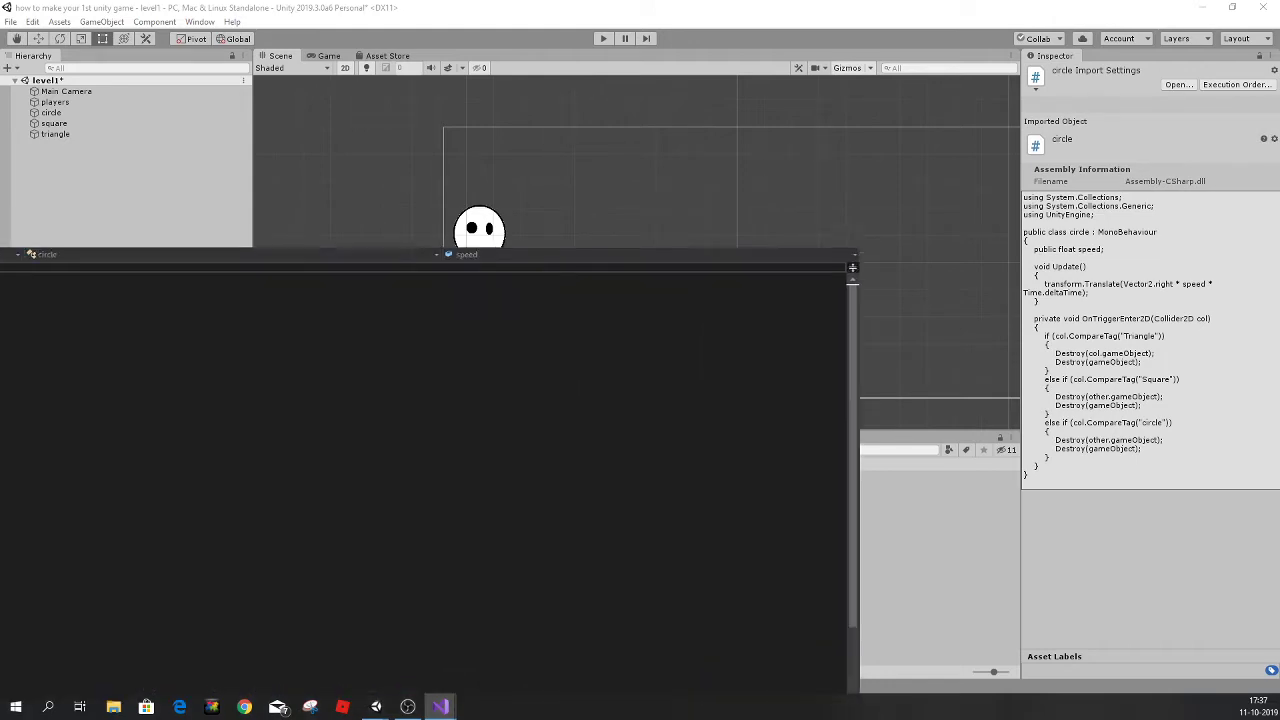
{"action": "mouse_move", "coordinate": [107, 83]}
{"action": "left_mouse_down"}
{"action": "mouse_move", "coordinate": [181, 22]}
{"action": "mouse_move", "coordinate": [118, 37]}
{"action": "left_mouse_up"}
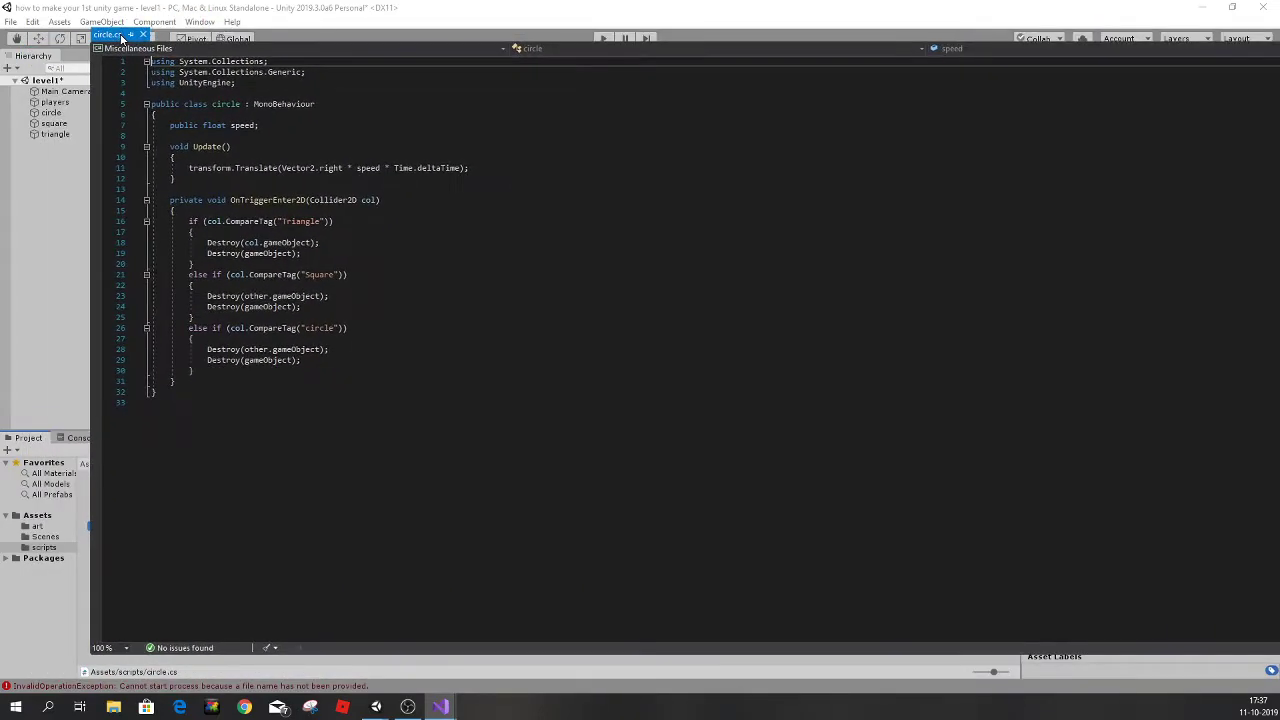
{"action": "left_click", "coordinate": [271, 686]}
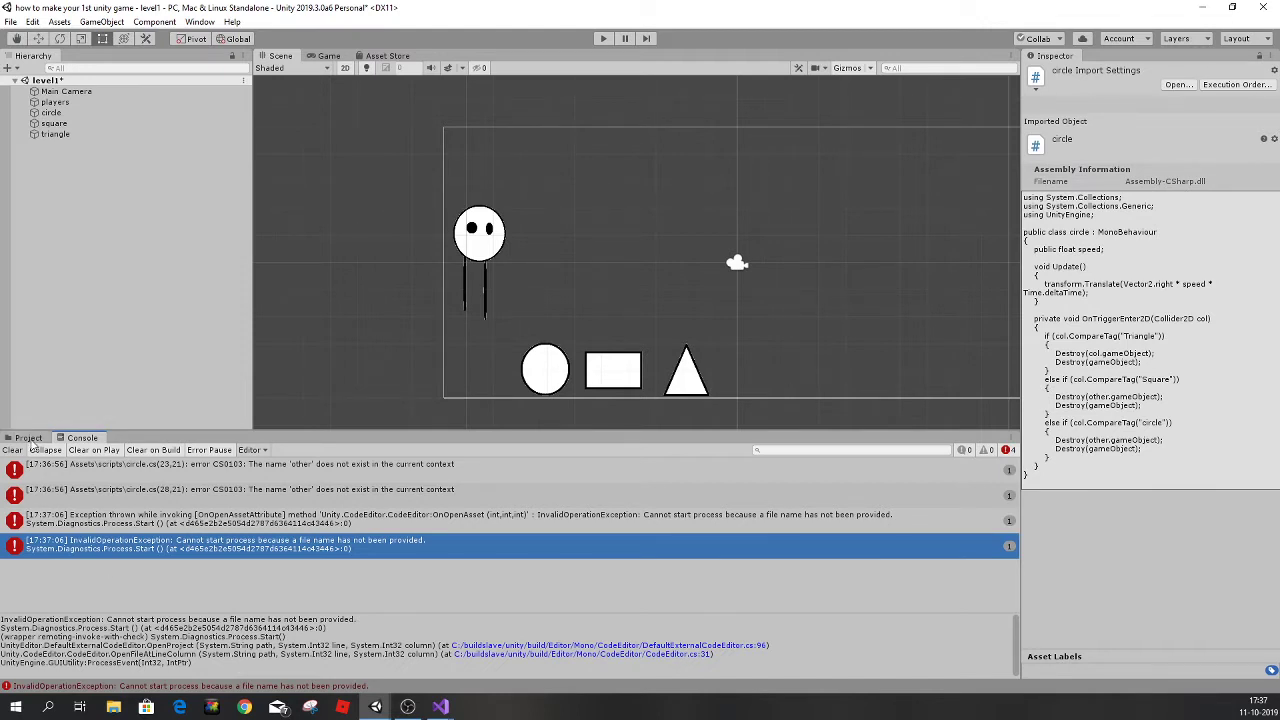
{"action": "left_click", "coordinate": [10, 450]}
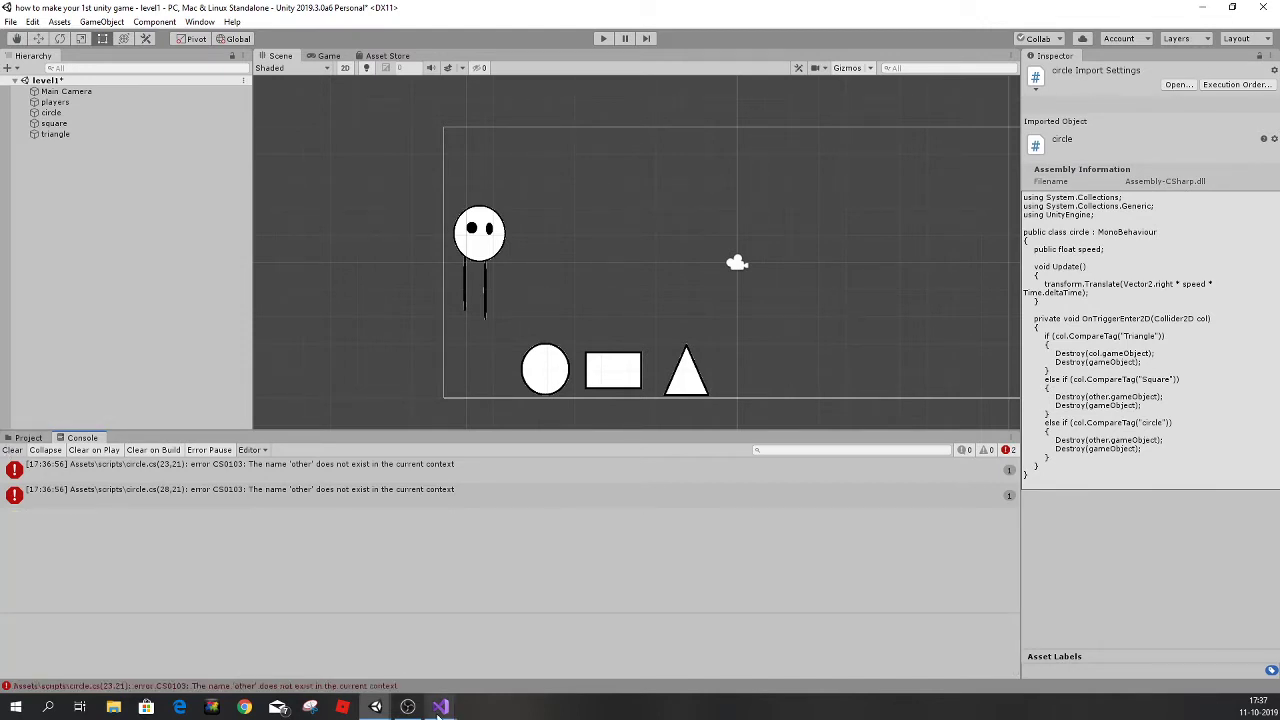
Replace other with col in the Destroy calls on lines 23 and 28, then save.
{"action": "mouse_move", "coordinate": [441, 707]}
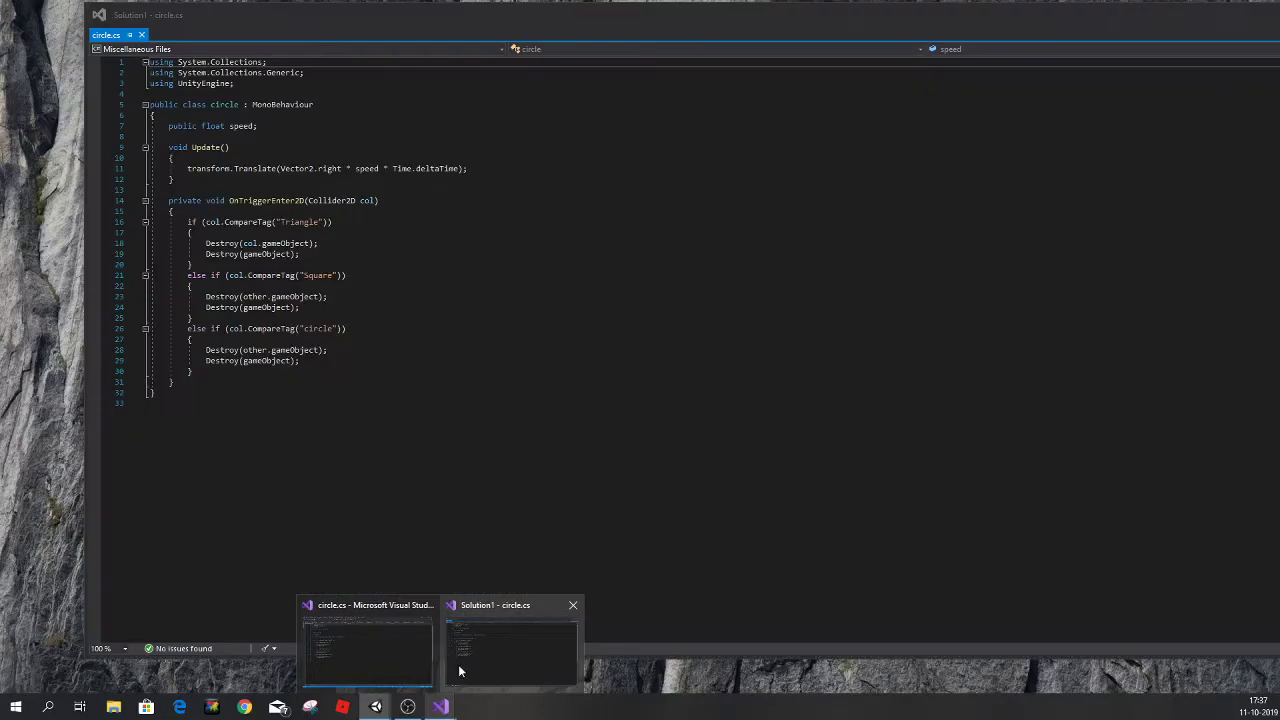
{"action": "left_click", "coordinate": [458, 672]}
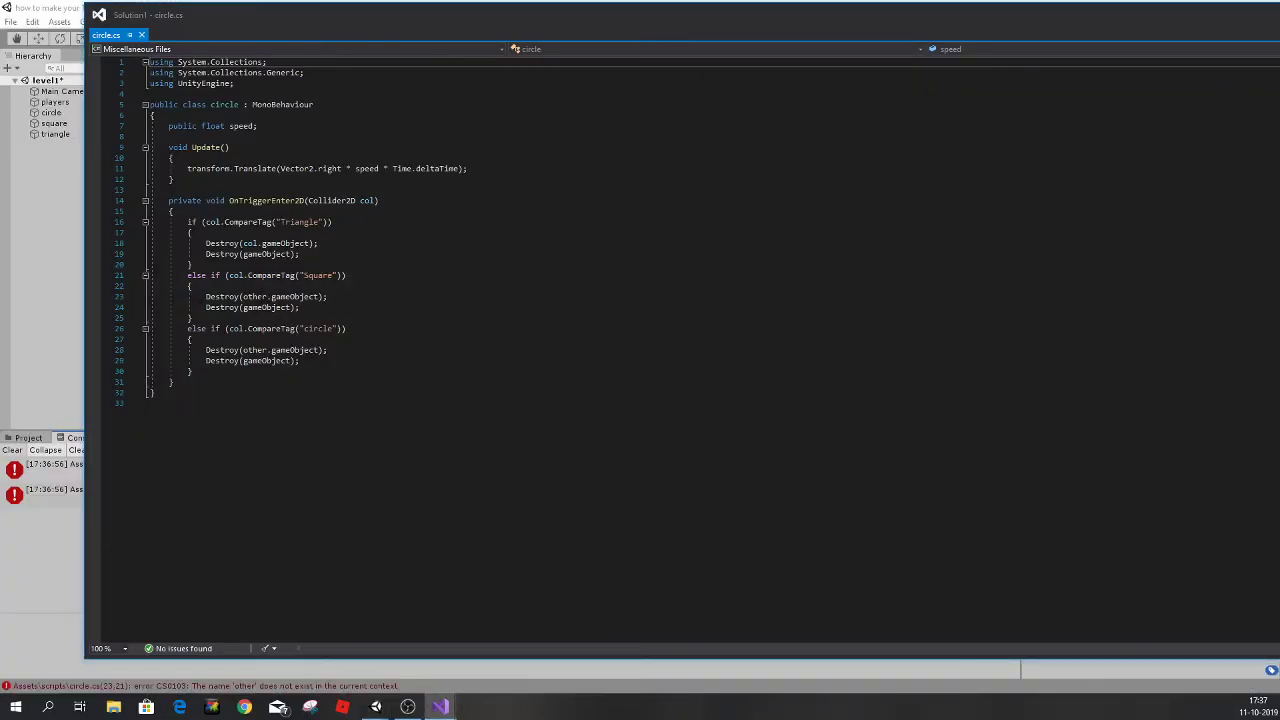
{"action": "left_click", "coordinate": [263, 296]}
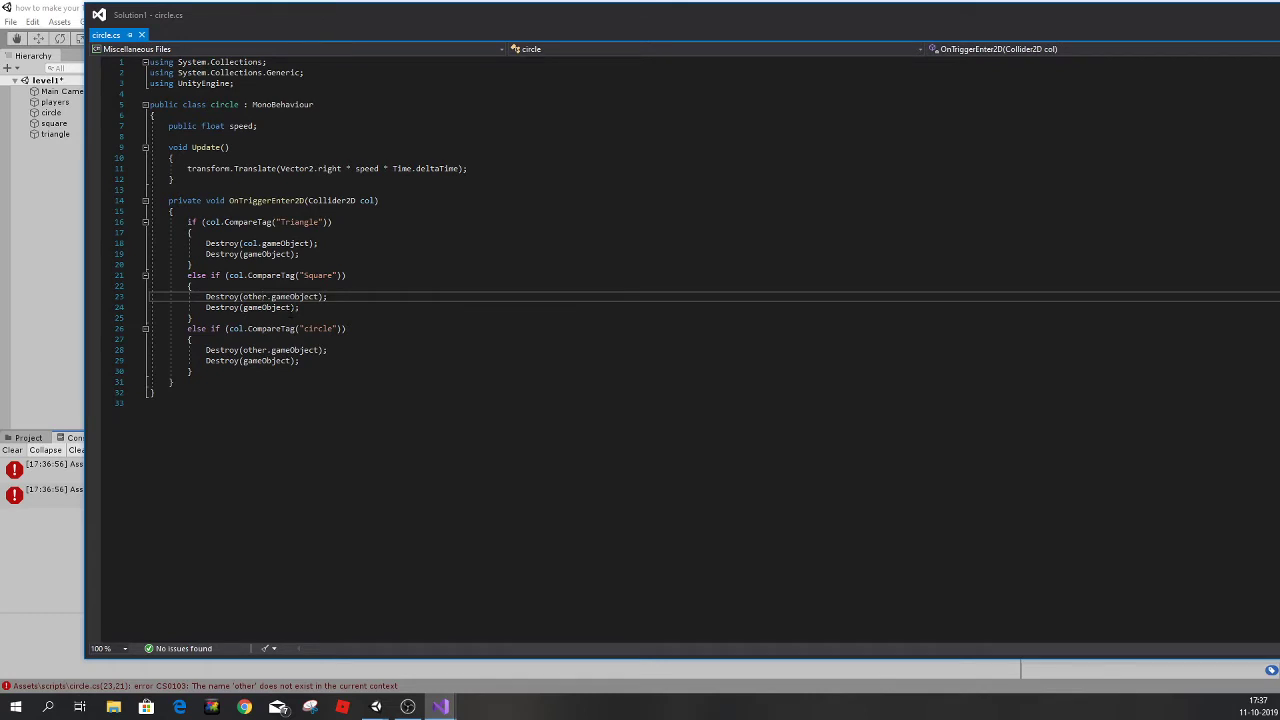
{"action": "key", "text": "BackSpace"}
{"action": "key", "text": "BackSpace"}
{"action": "key", "text": "BackSpace"}
{"action": "key", "text": "BackSpace"}
{"action": "key", "text": "BackSpace"}
{"action": "type", "text": "coll"}
{"action": "key", "text": "ctrl+End"}
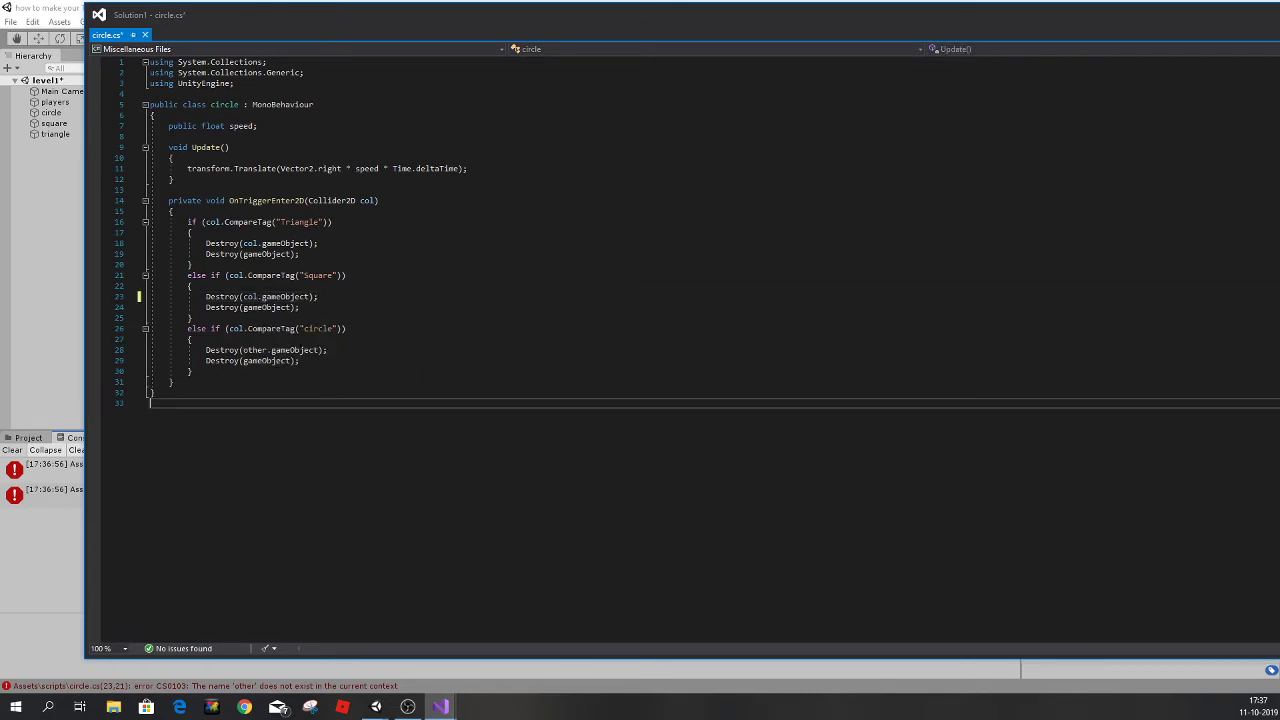
{"action": "left_click", "coordinate": [267, 350]}
{"action": "key", "text": "BackSpace"}
{"action": "key", "text": "BackSpace"}
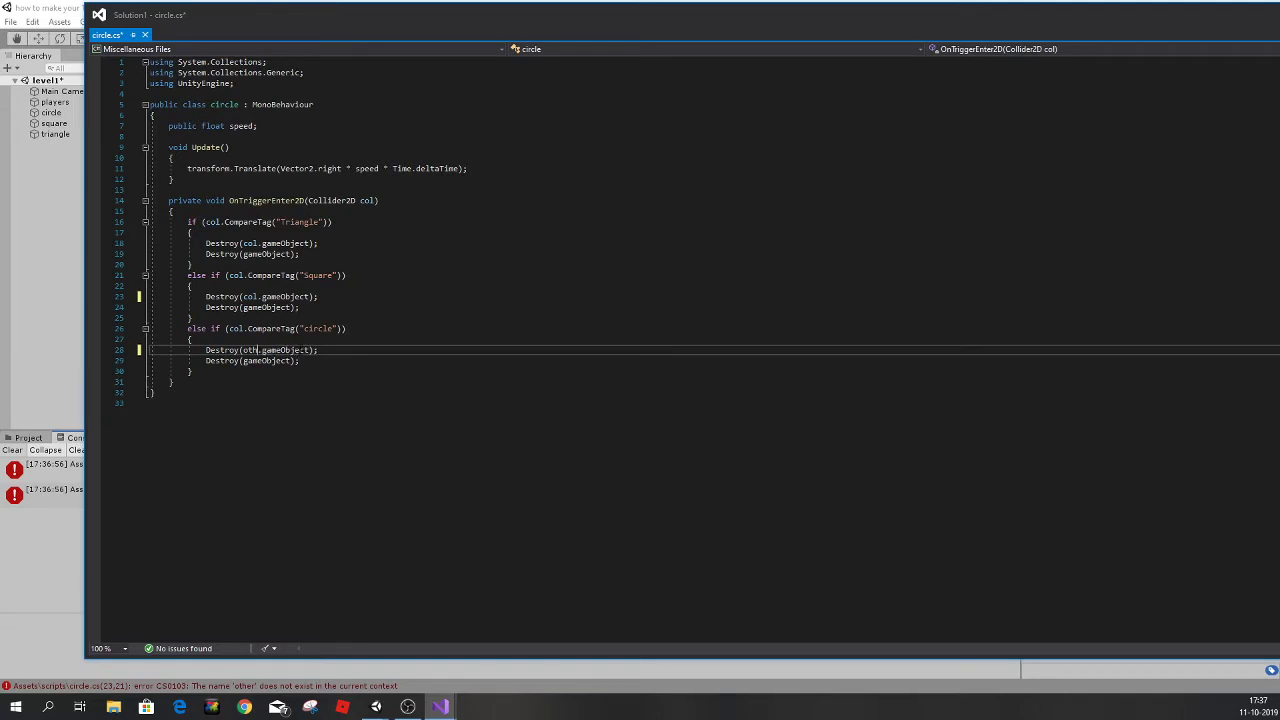
{"action": "key", "text": "BackSpace"}
{"action": "key", "text": "BackSpace"}
{"action": "key", "text": "BackSpace"}
{"action": "type", "text": "col"}
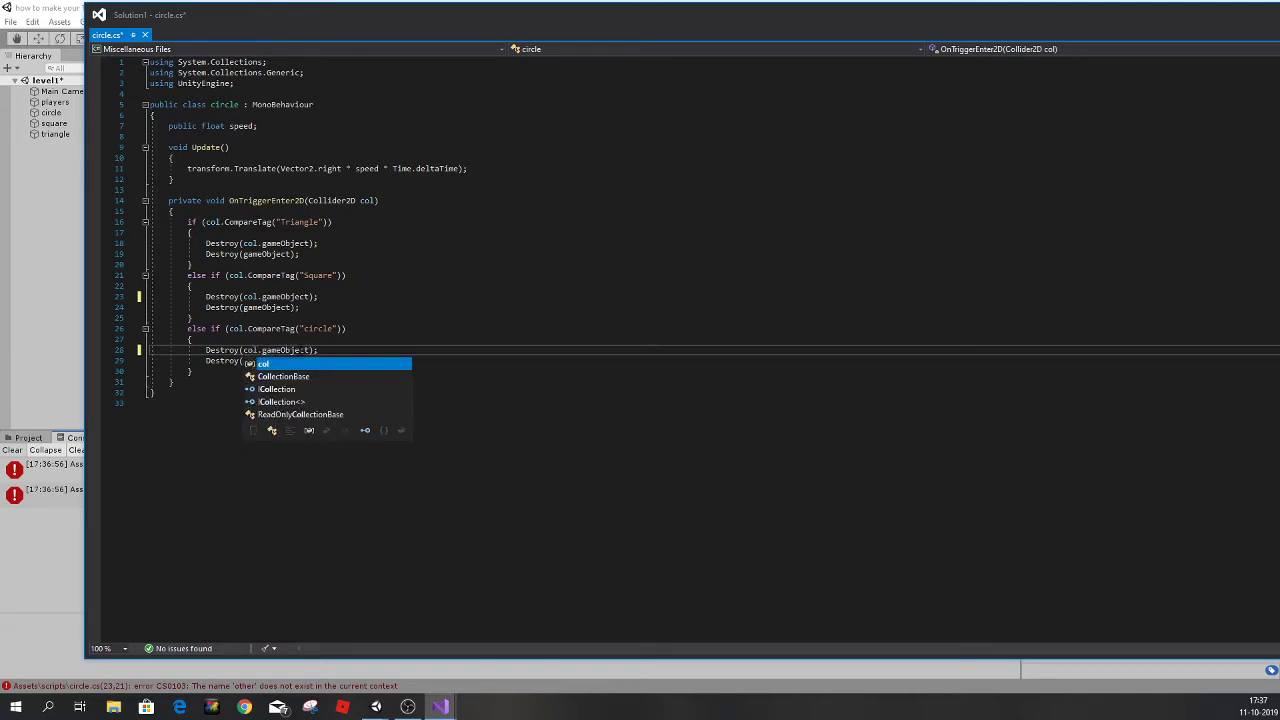
{"action": "left_click", "coordinate": [406, 311]}
{"action": "key", "text": "ctrl+s"}
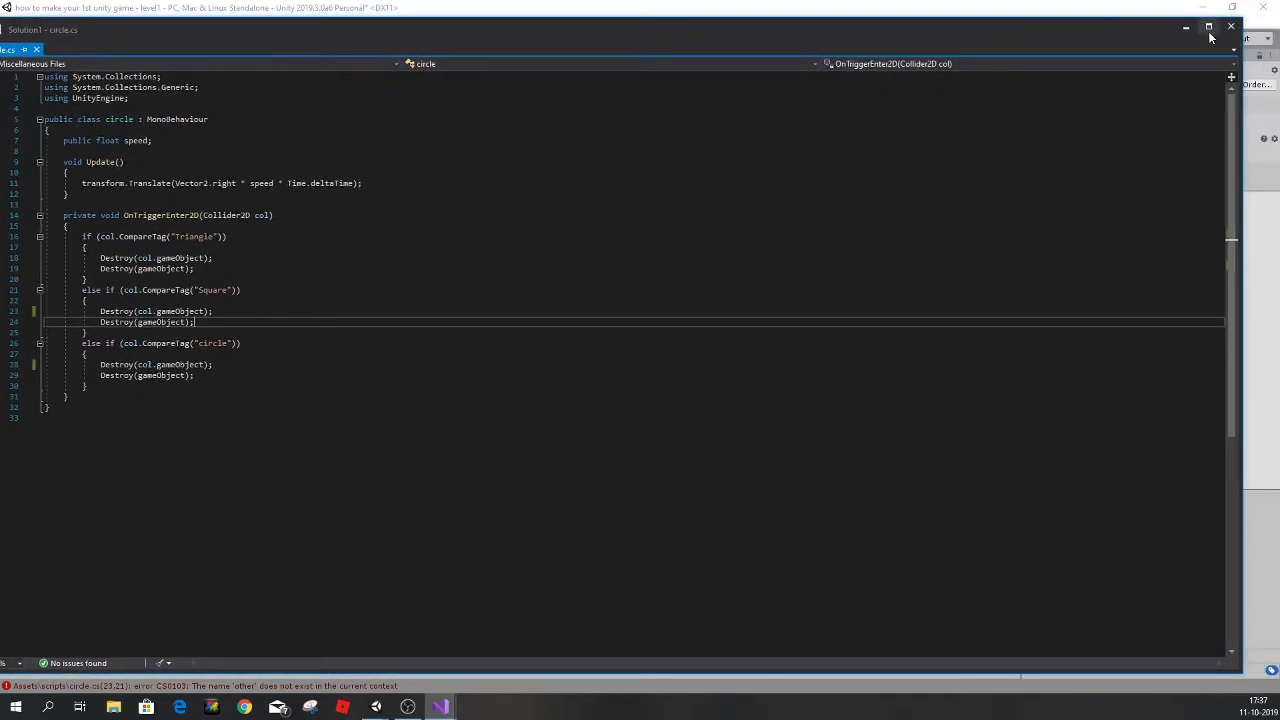
Clear the Console and enter 15 as the circle object's Circle script Speed.
{"action": "left_click", "coordinate": [1240, 22]}
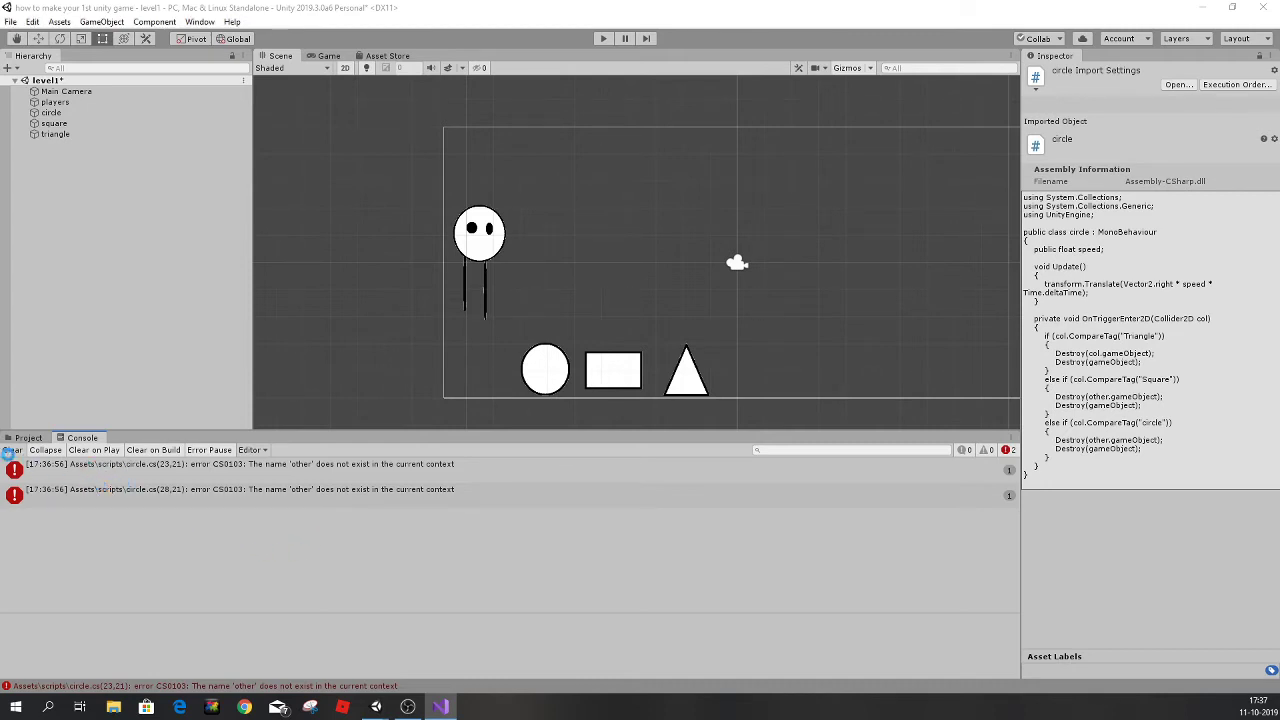
{"action": "left_click", "coordinate": [13, 452]}
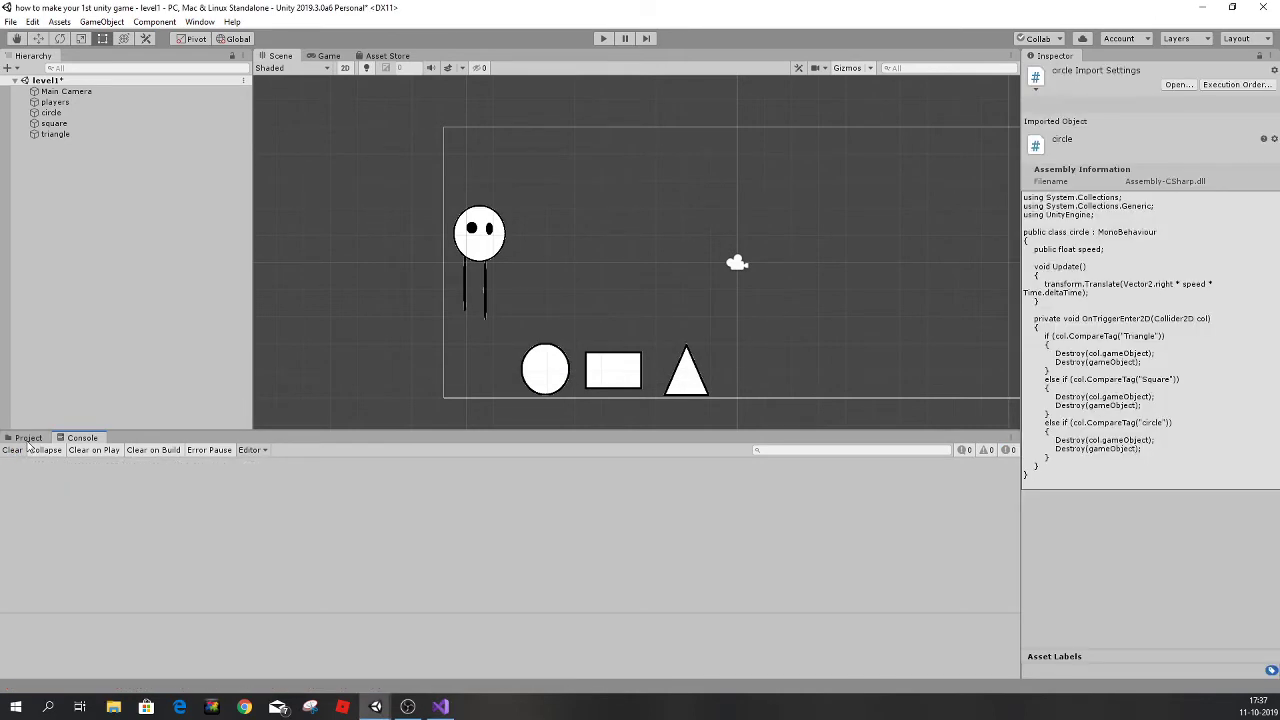
{"action": "left_click", "coordinate": [28, 439]}
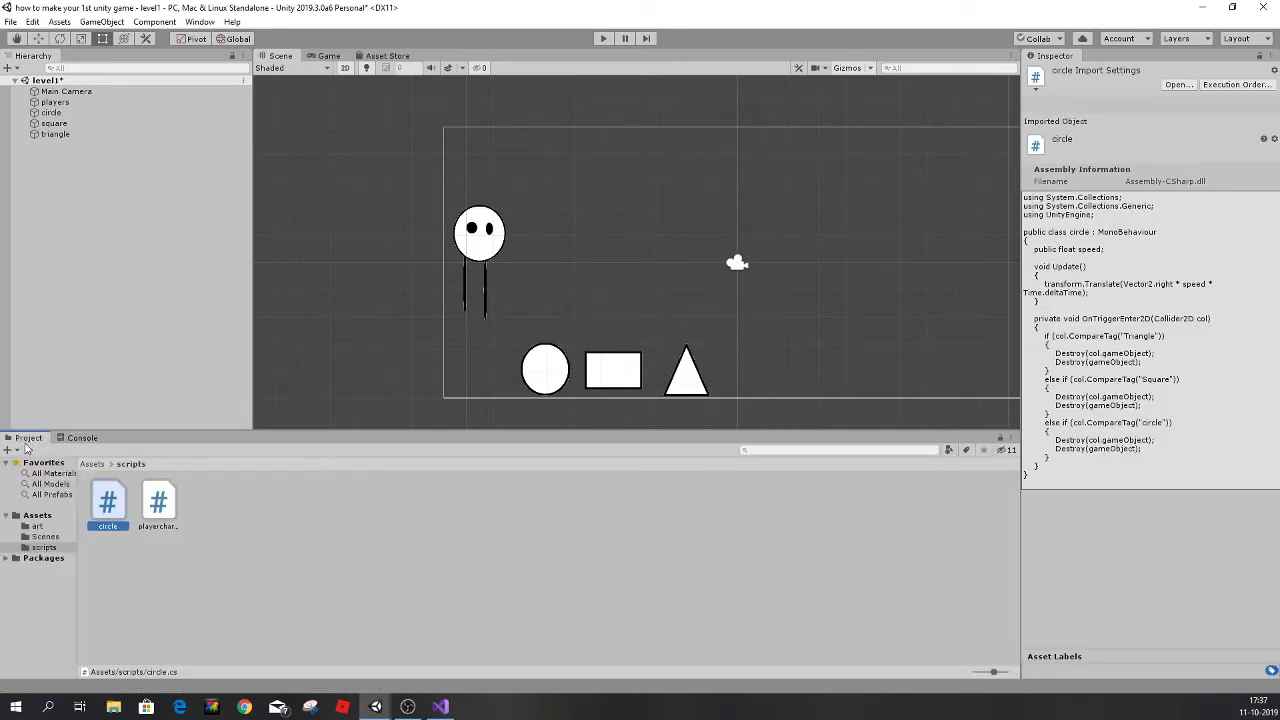
{"action": "left_click", "coordinate": [60, 114]}
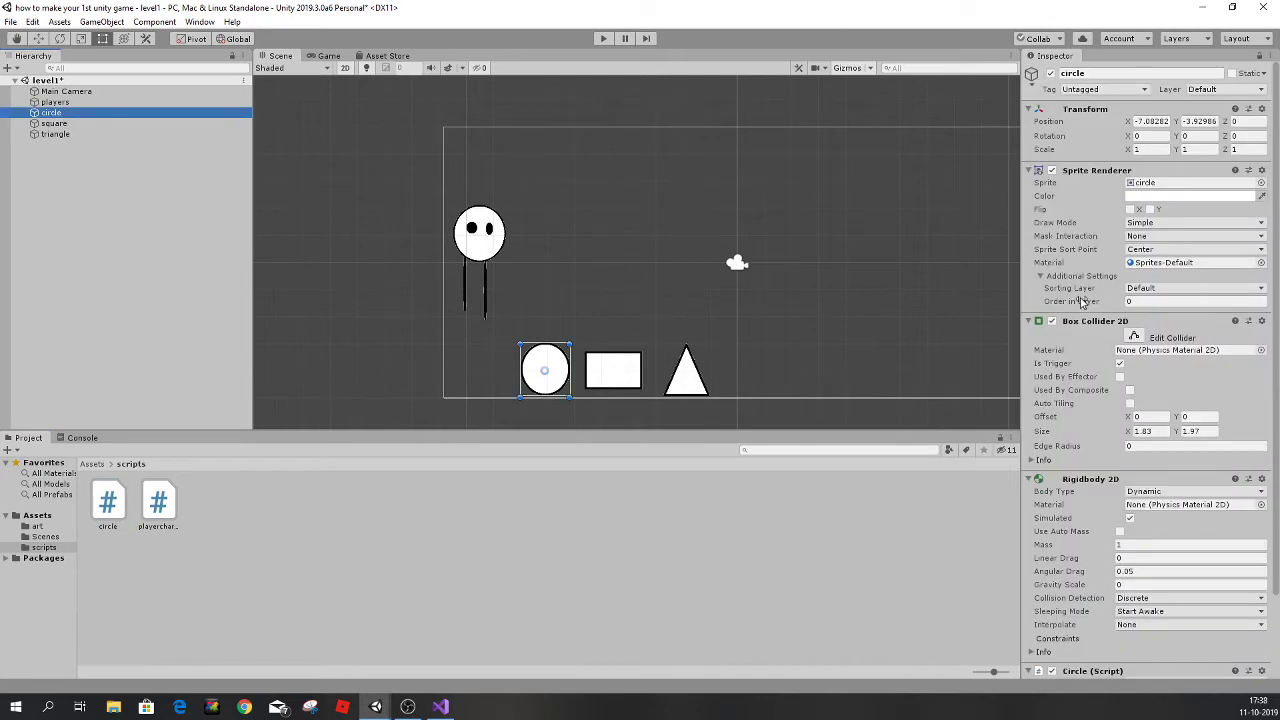
{"action": "scroll", "coordinate": [1108, 388], "scroll_direction": "down", "scroll_amount": 3}
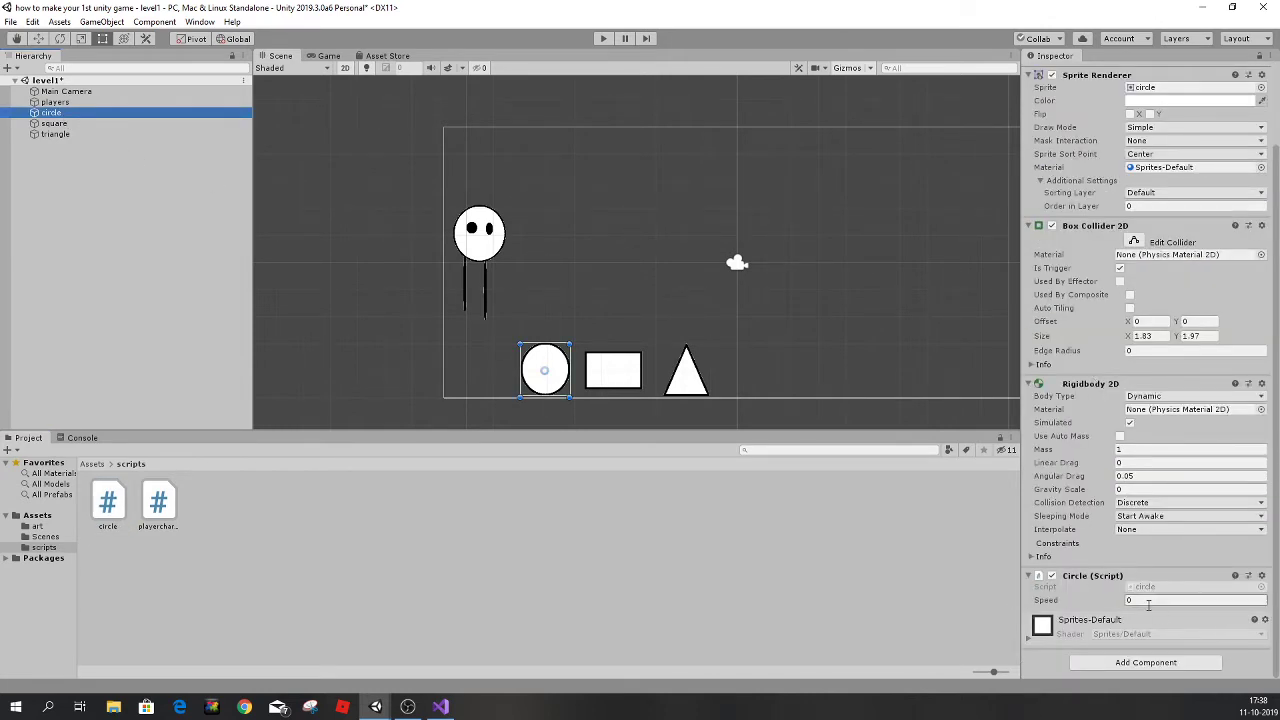
{"action": "left_click", "coordinate": [1110, 604]}
{"action": "left_click", "coordinate": [1110, 607]}
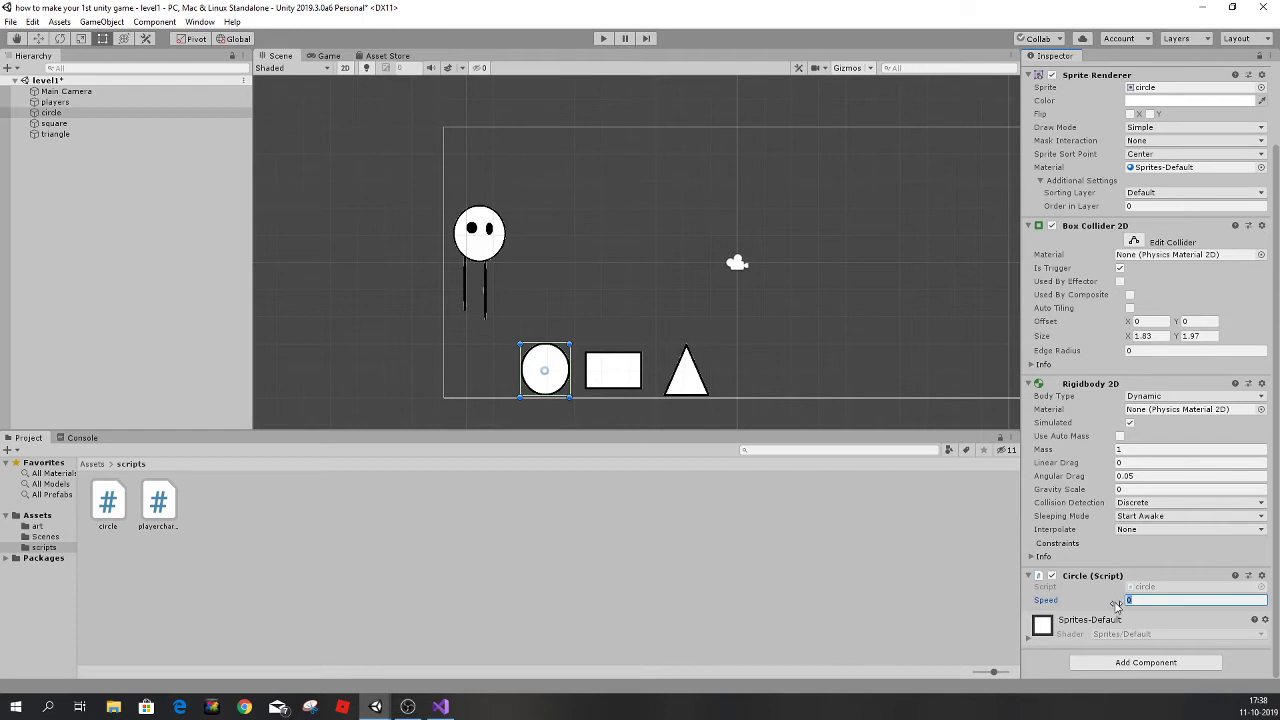
{"action": "type", "text": "15"}
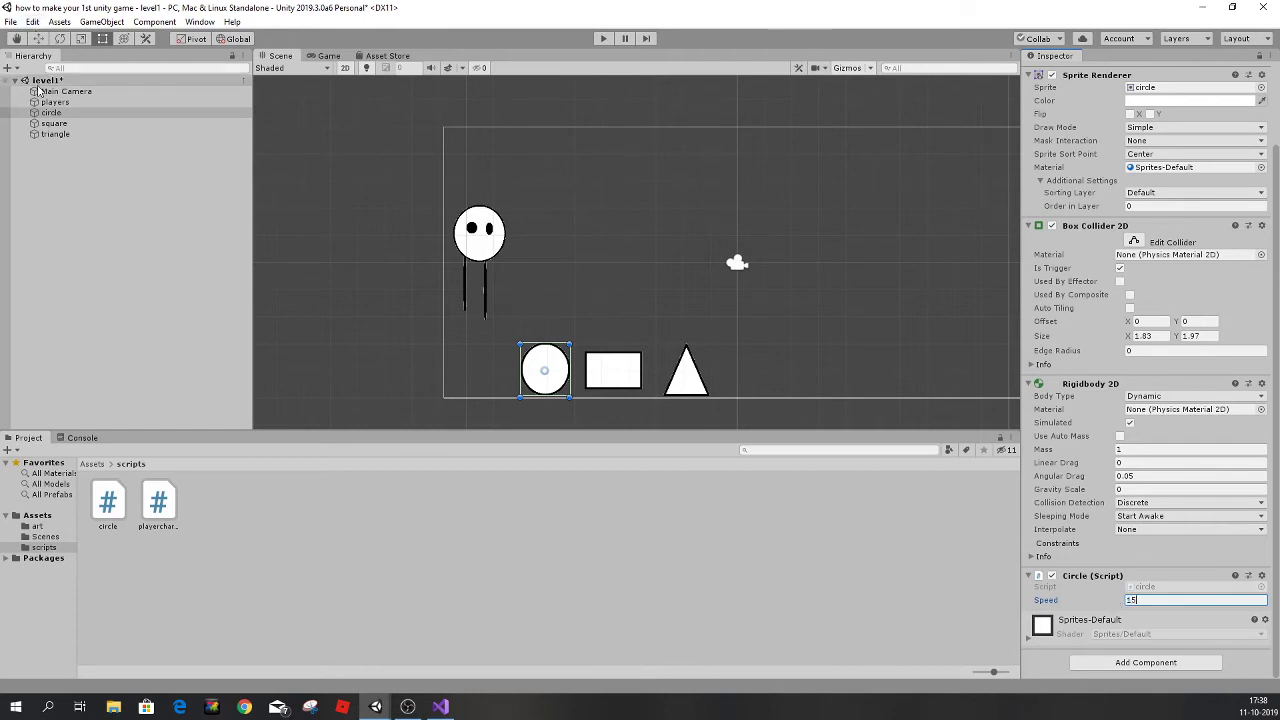
{"action": "left_click", "coordinate": [50, 103]}
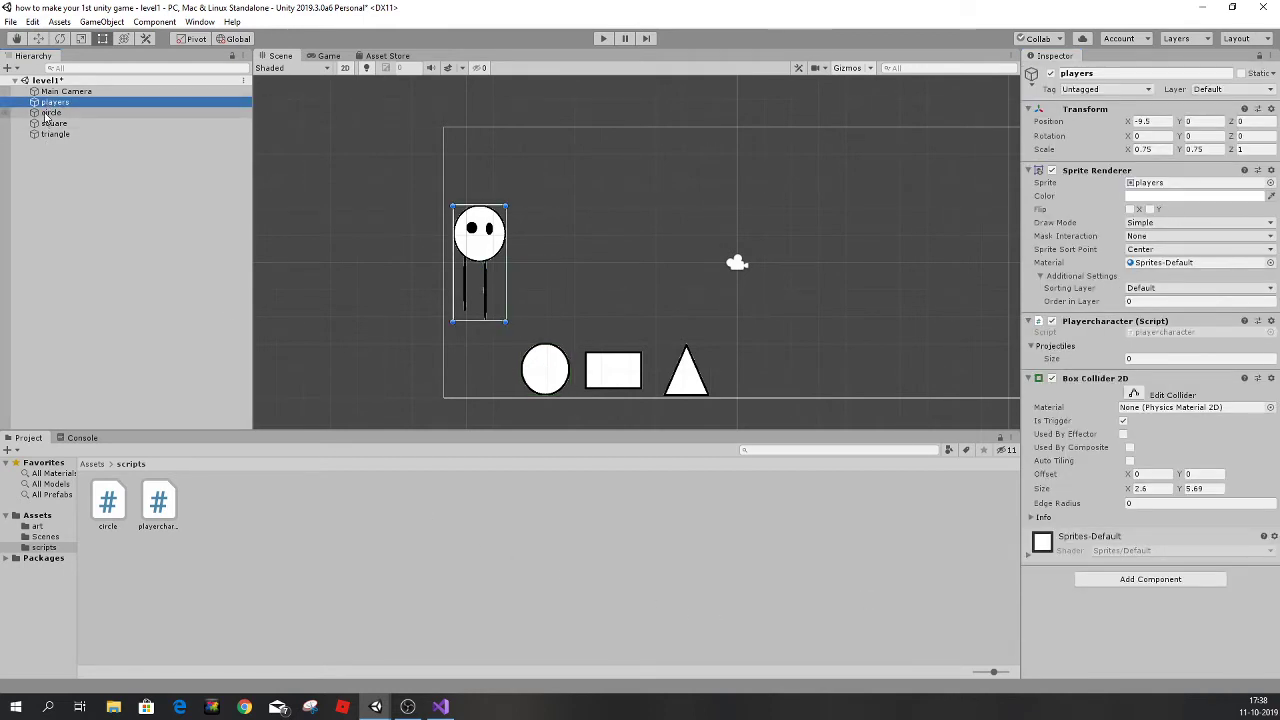
Create a folder named prefabs in Assets and open it.
{"action": "left_click", "coordinate": [38, 515]}
{"action": "right_click", "coordinate": [183, 540]}
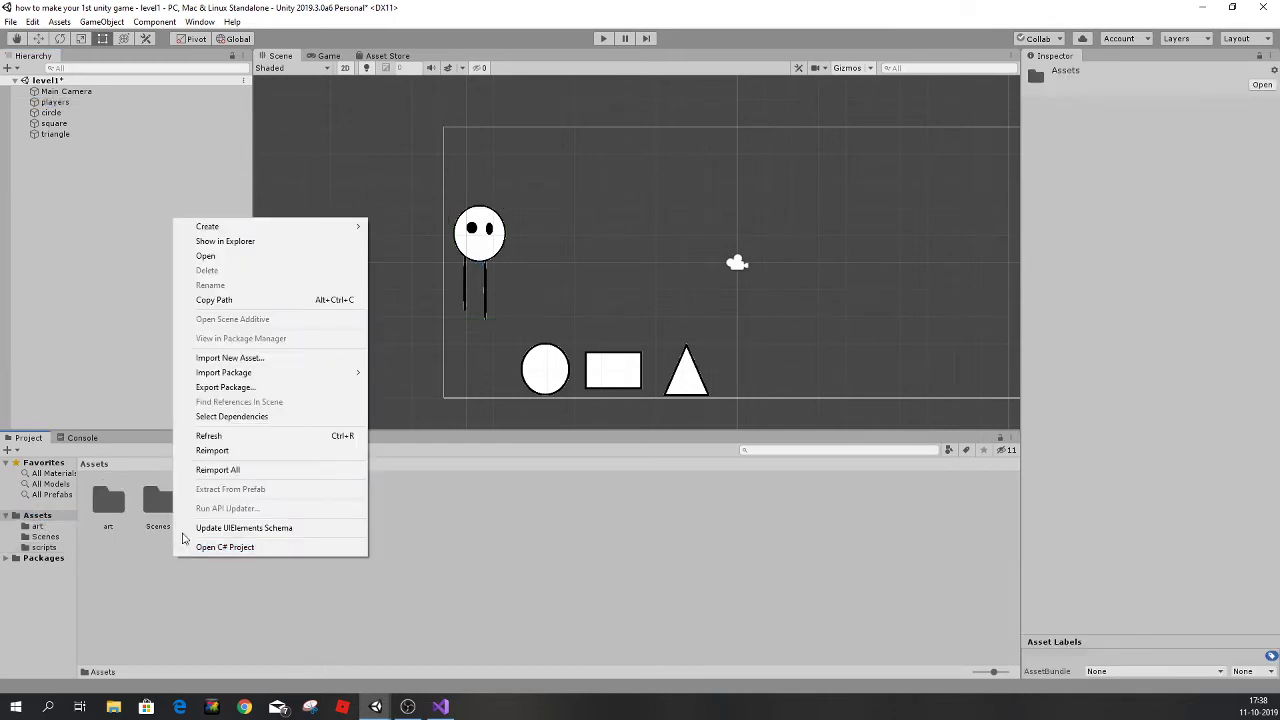
{"action": "mouse_move", "coordinate": [210, 226]}
{"action": "left_click", "coordinate": [453, 191]}
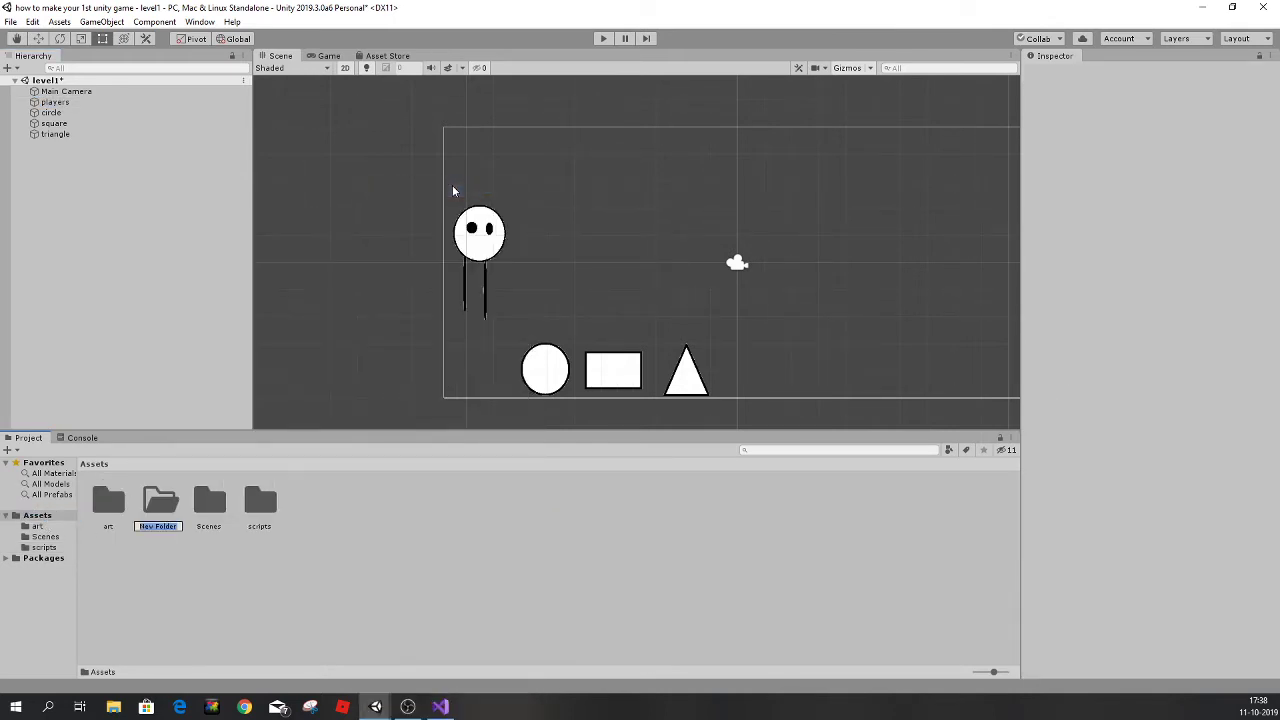
{"action": "type", "text": "prefa"}
{"action": "type", "text": "bs"}
{"action": "key", "text": "Return"}
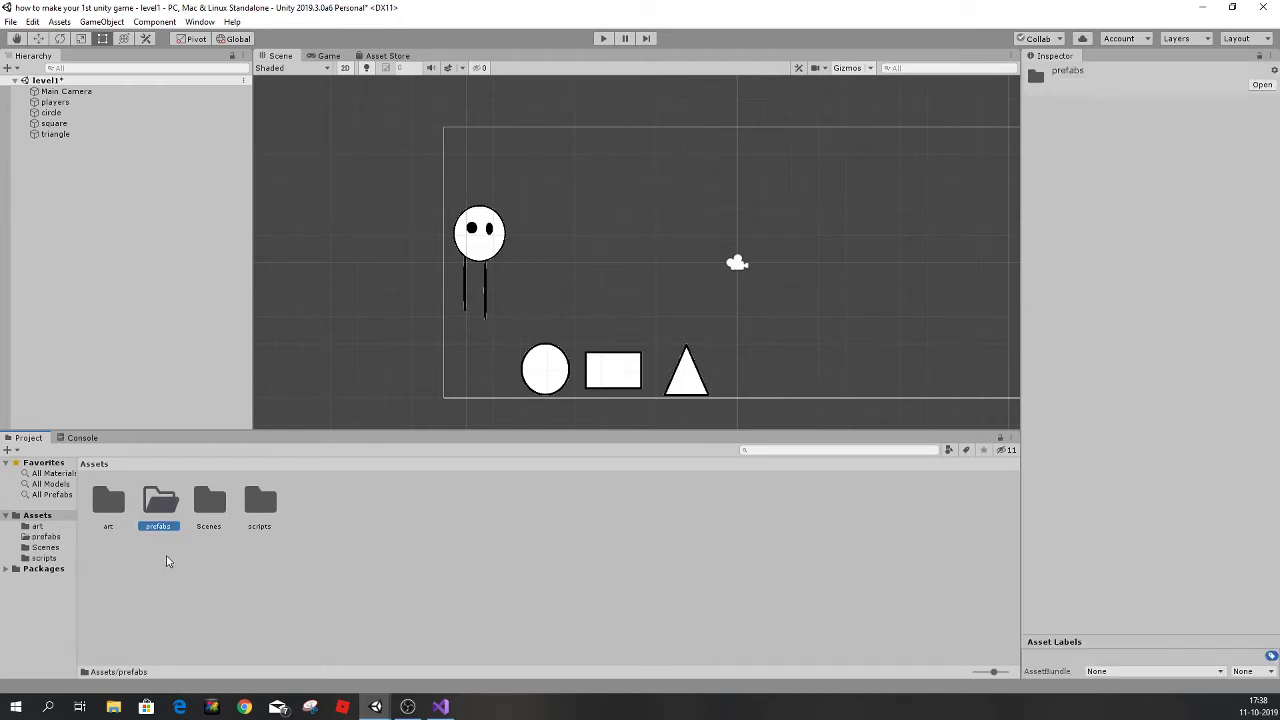
{"action": "double_click", "coordinate": [160, 503]}
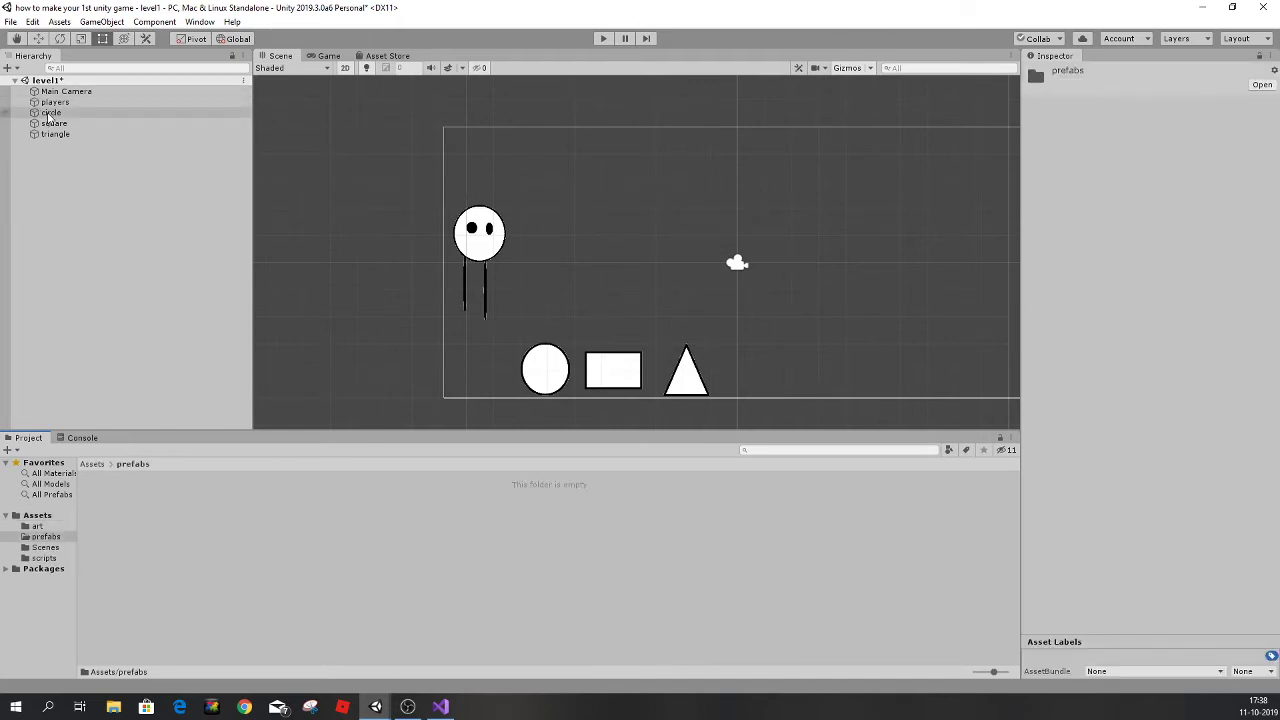
Drag the scene circle into prefabs as a prefab and confirm its Speed is 15.
{"action": "mouse_move", "coordinate": [51, 113]}
{"action": "left_mouse_down"}
{"action": "mouse_move", "coordinate": [127, 129]}
{"action": "mouse_move", "coordinate": [145, 520]}
{"action": "left_mouse_up"}
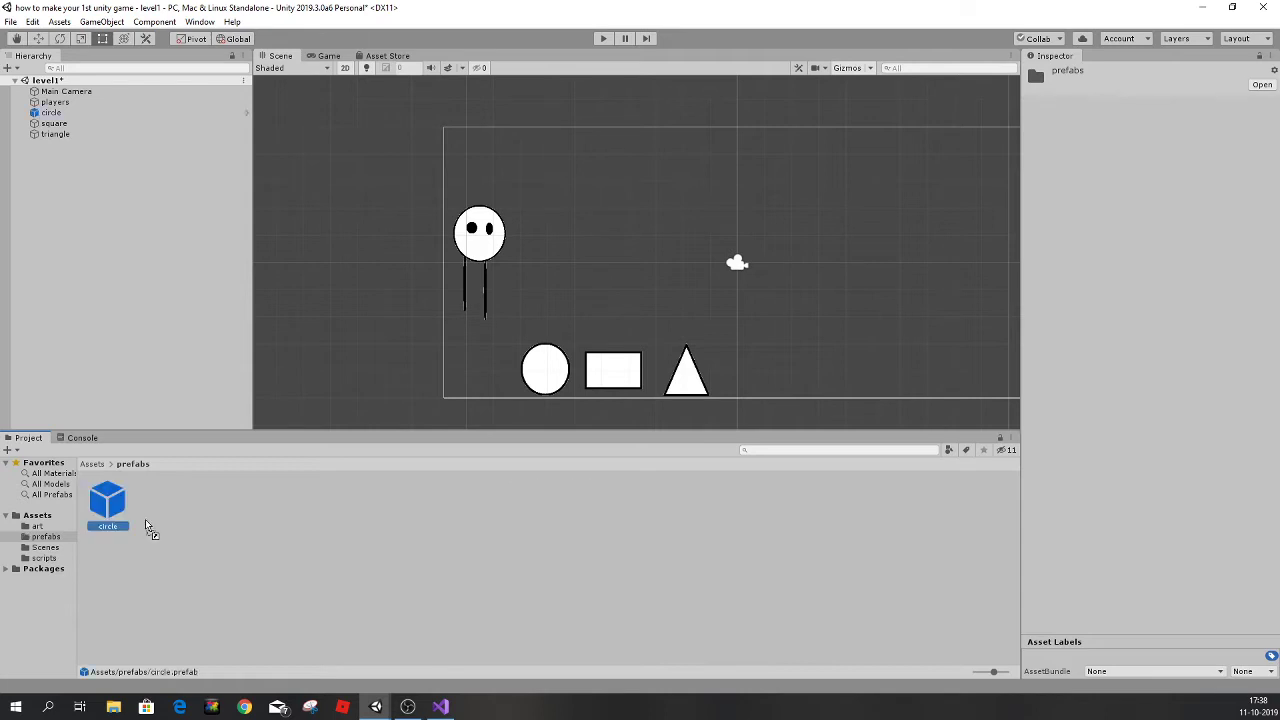
{"action": "left_click", "coordinate": [83, 113]}
{"action": "scroll", "coordinate": [1035, 428], "scroll_direction": "down", "scroll_amount": 2}
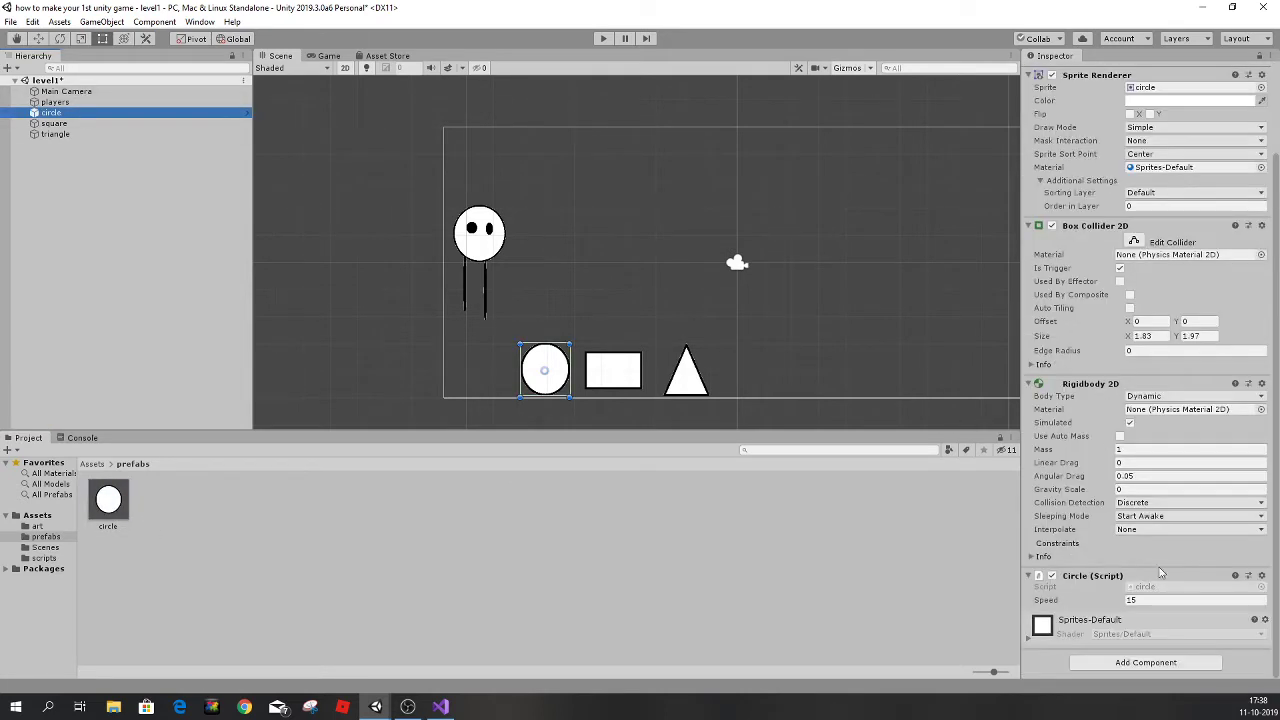
{"action": "left_click", "coordinate": [1062, 600]}
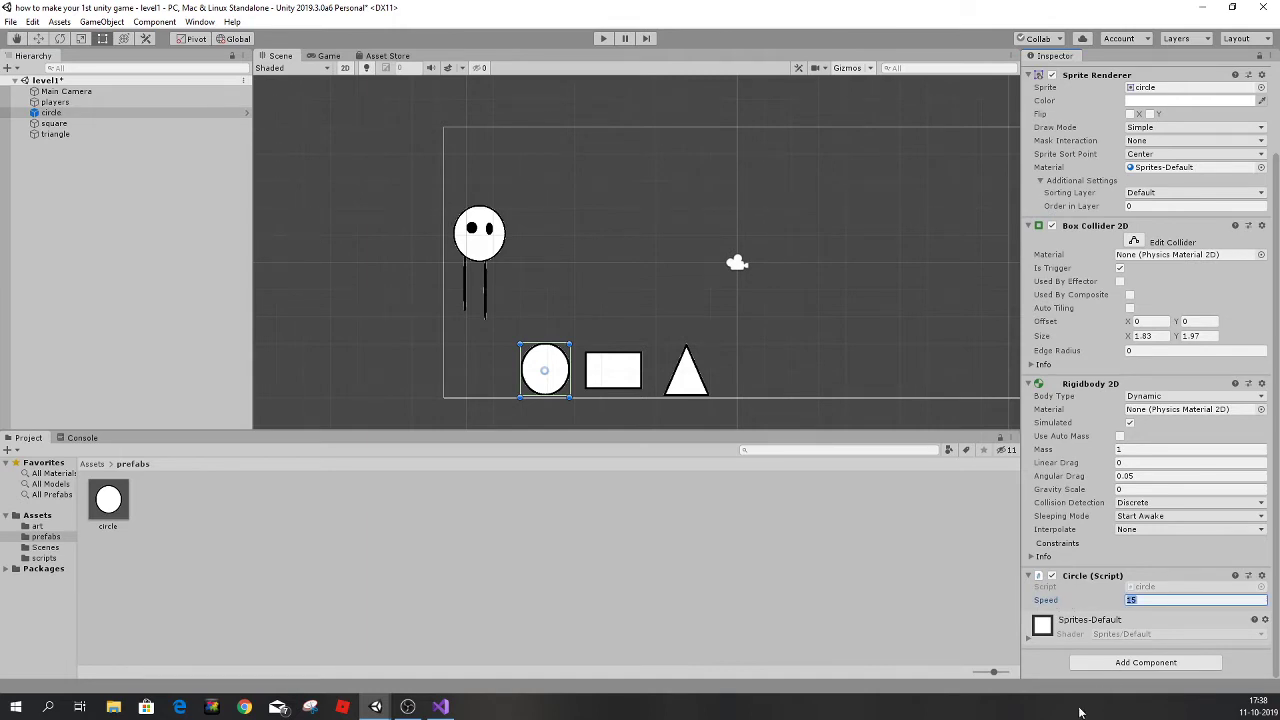
{"action": "left_click", "coordinate": [1196, 600]}
{"action": "type", "text": "0"}
{"action": "left_click", "coordinate": [836, 596]}
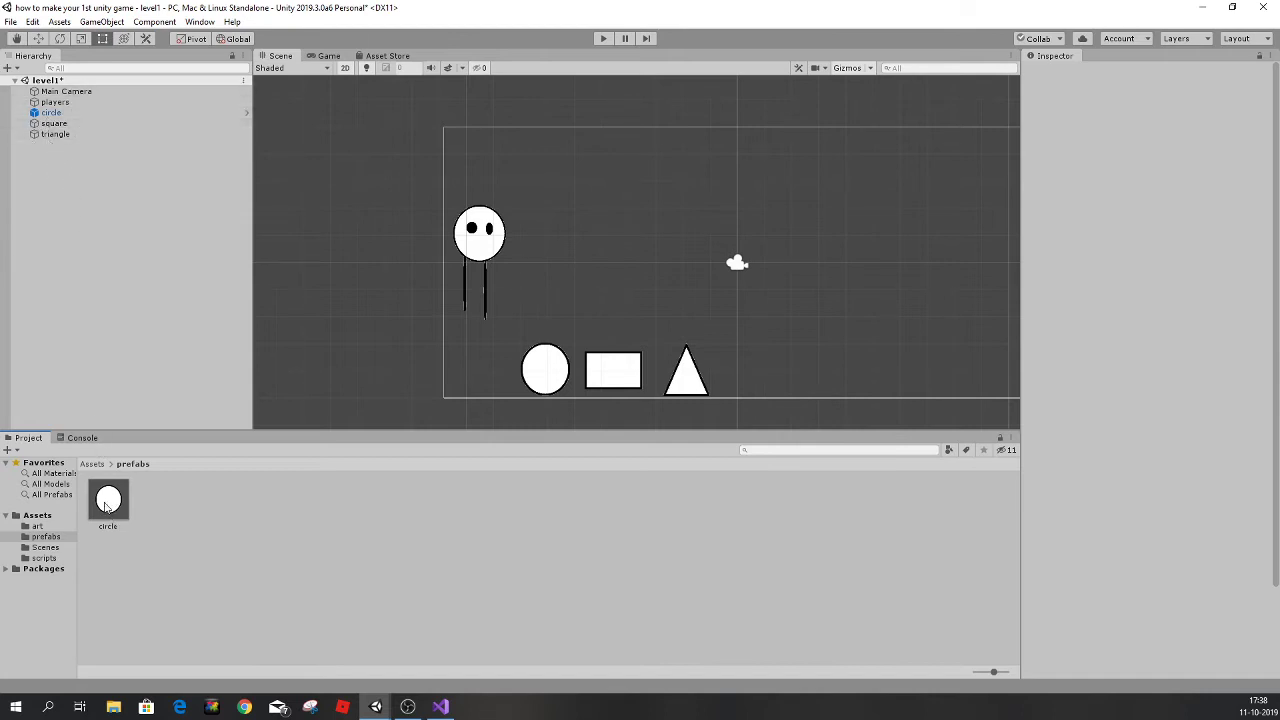
{"action": "left_click", "coordinate": [55, 103]}
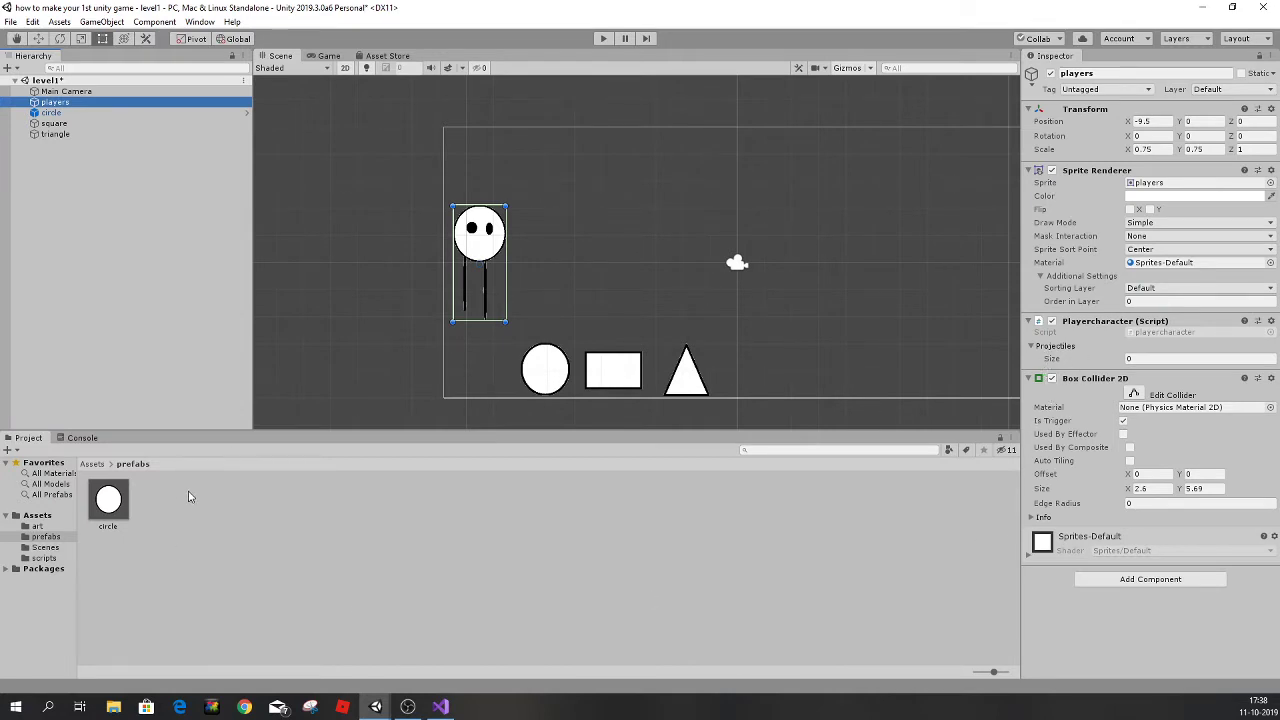
Assign the circle prefab to players' Projectiles Element 0, then play-test by firing once.
{"action": "mouse_move", "coordinate": [108, 500]}
{"action": "left_mouse_down"}
{"action": "mouse_move", "coordinate": [1113, 356]}
{"action": "mouse_move", "coordinate": [1095, 353]}
{"action": "left_mouse_up"}
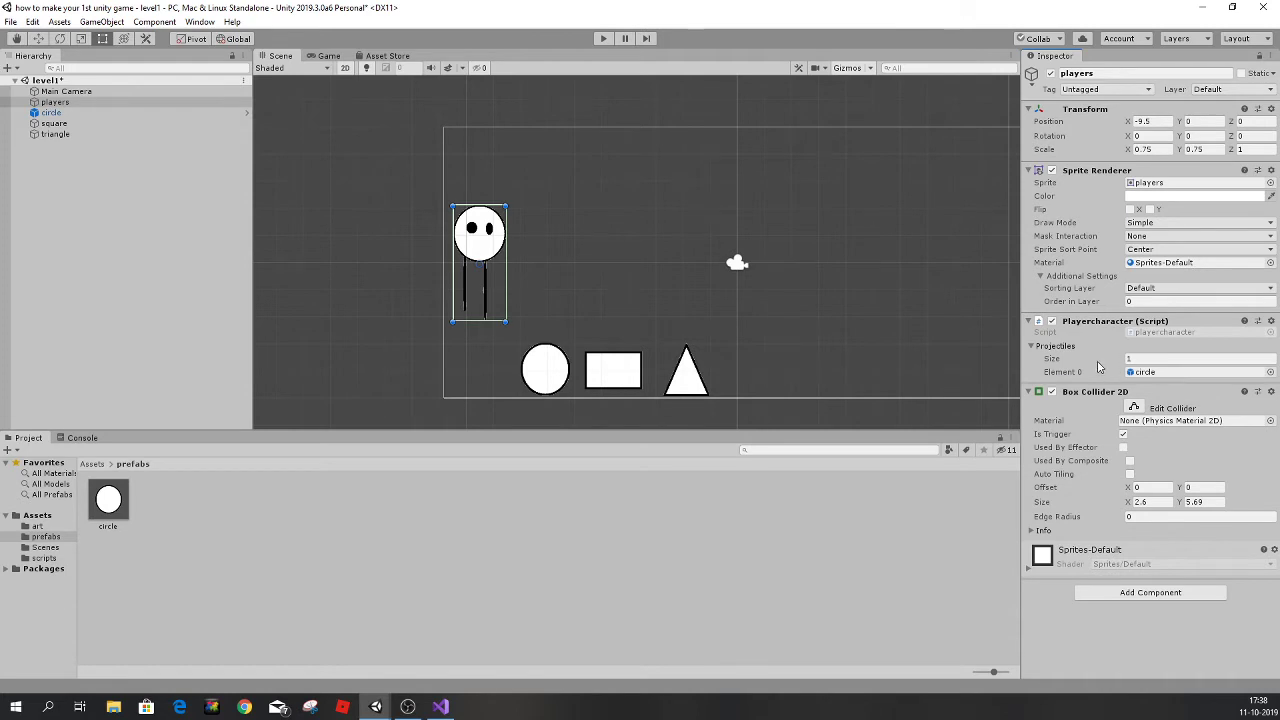
{"action": "left_click", "coordinate": [604, 39]}
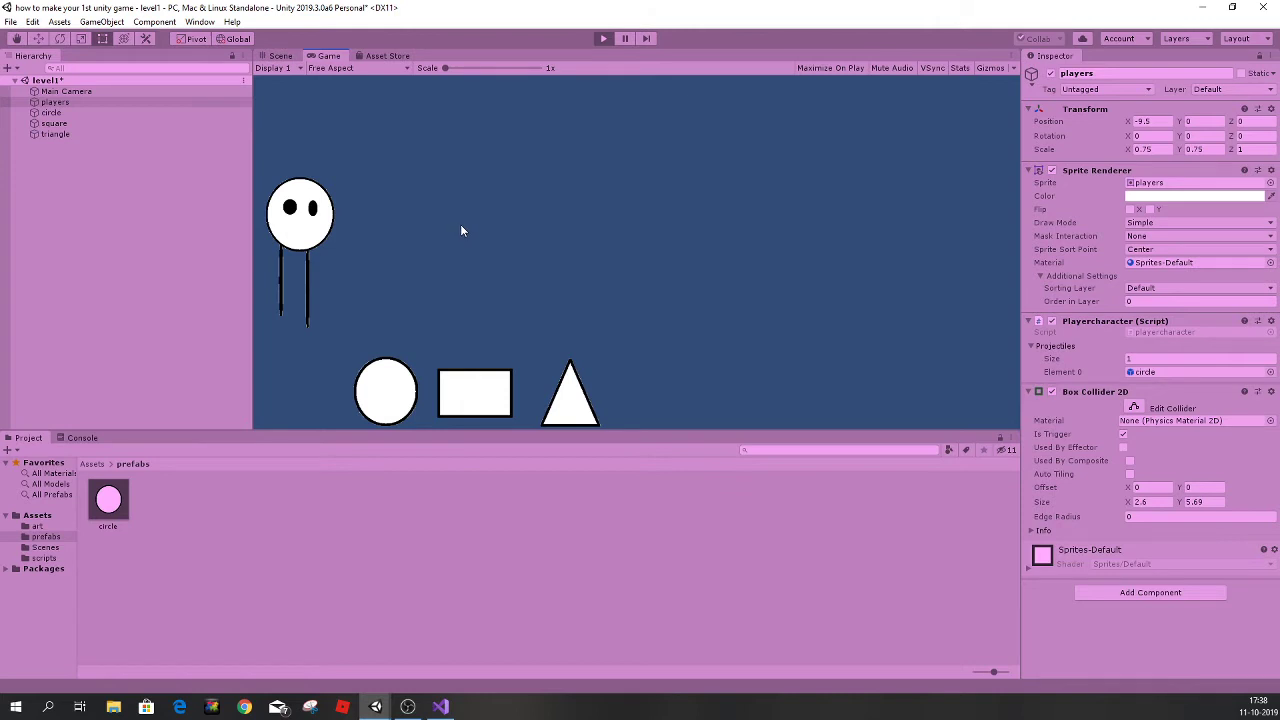
{"action": "left_click", "coordinate": [461, 230]}
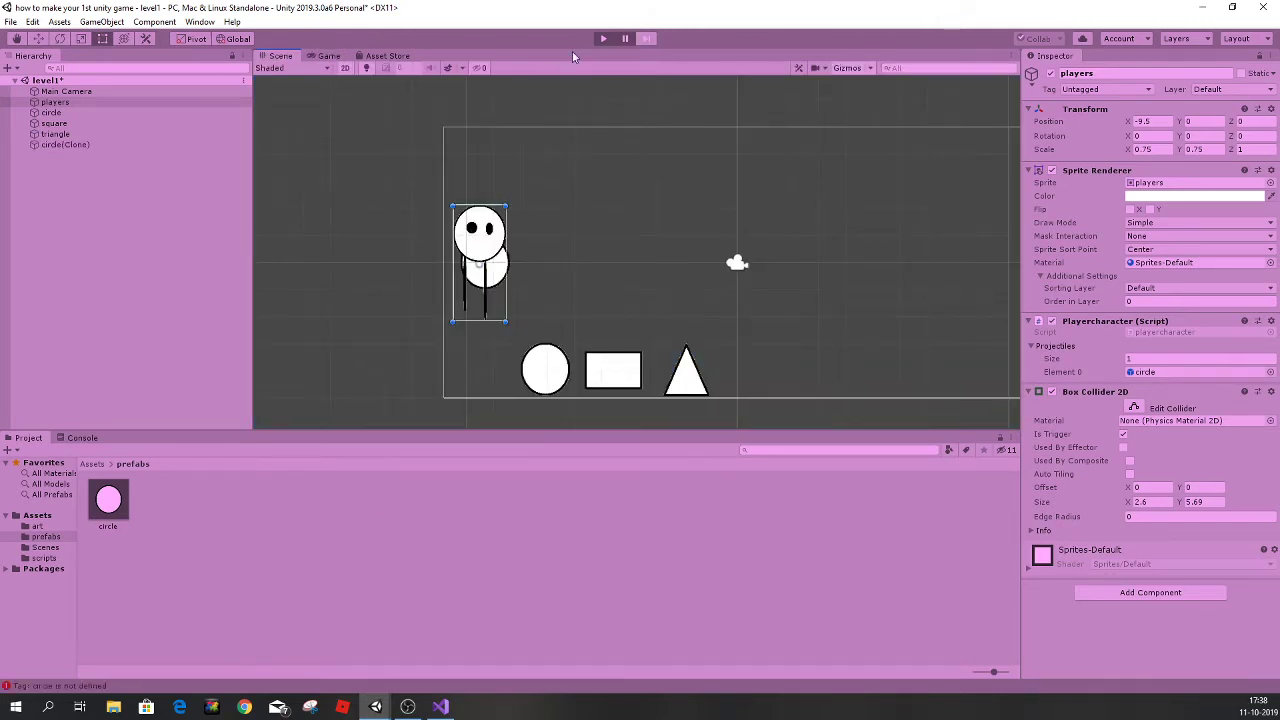
{"action": "left_click", "coordinate": [604, 38]}
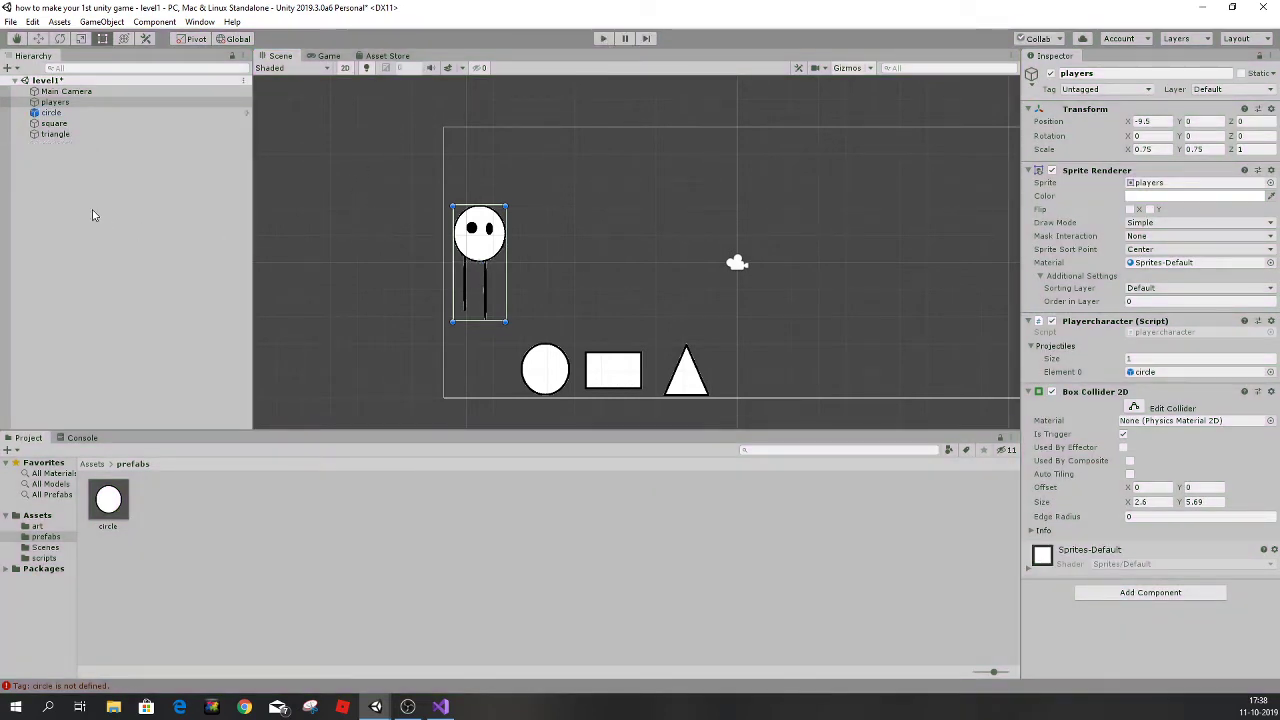
From the circle's Tag dropdown, add a new Circle tag to the project.
{"action": "left_click", "coordinate": [71, 113]}
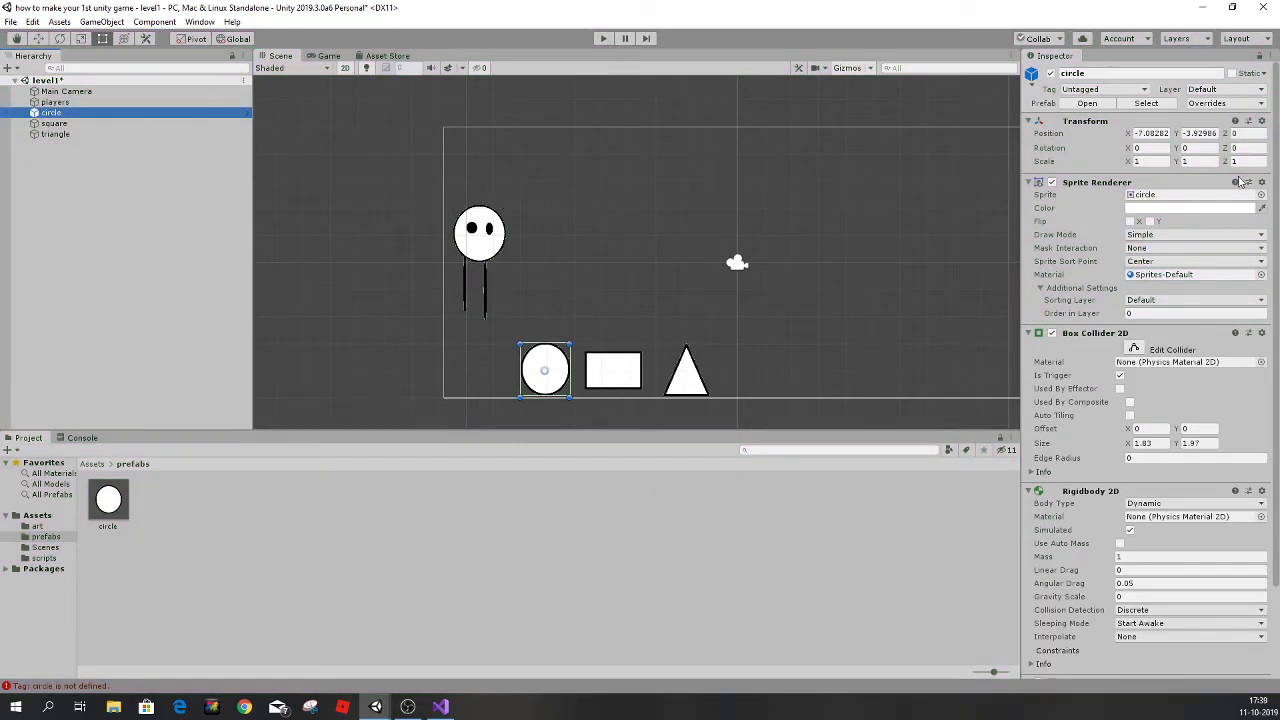
{"action": "left_click", "coordinate": [1088, 89]}
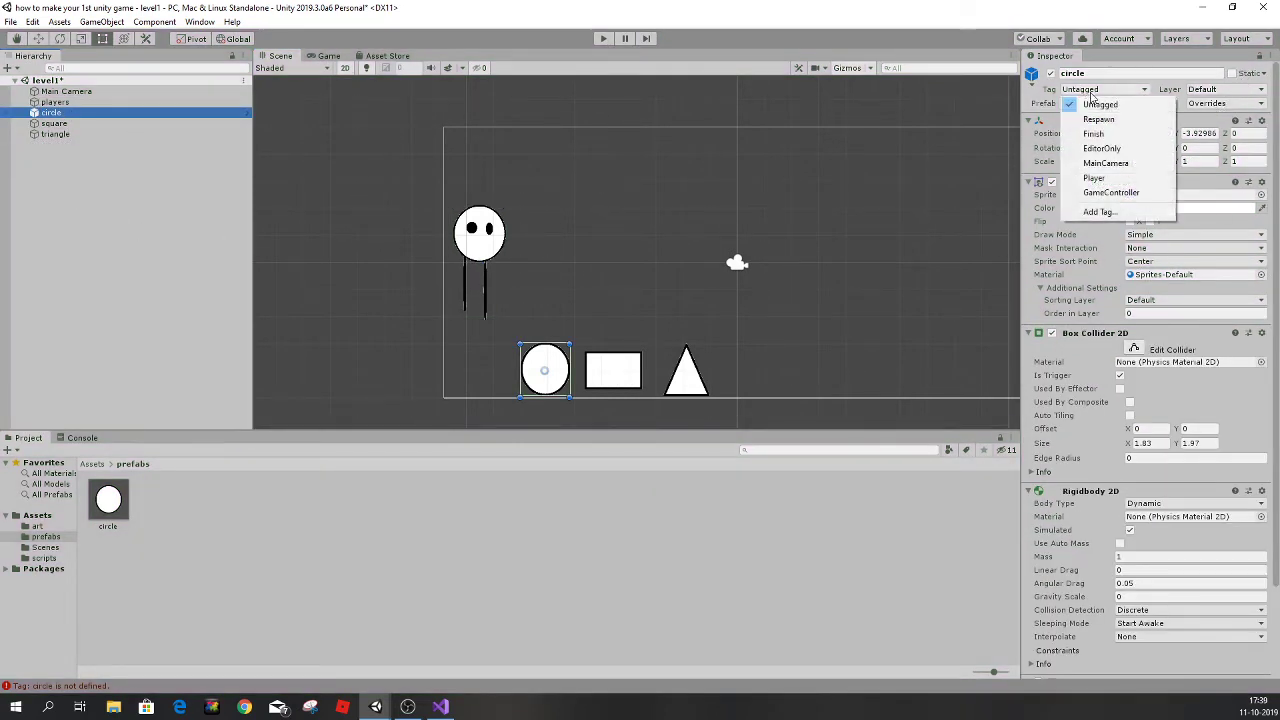
{"action": "left_click", "coordinate": [1099, 212]}
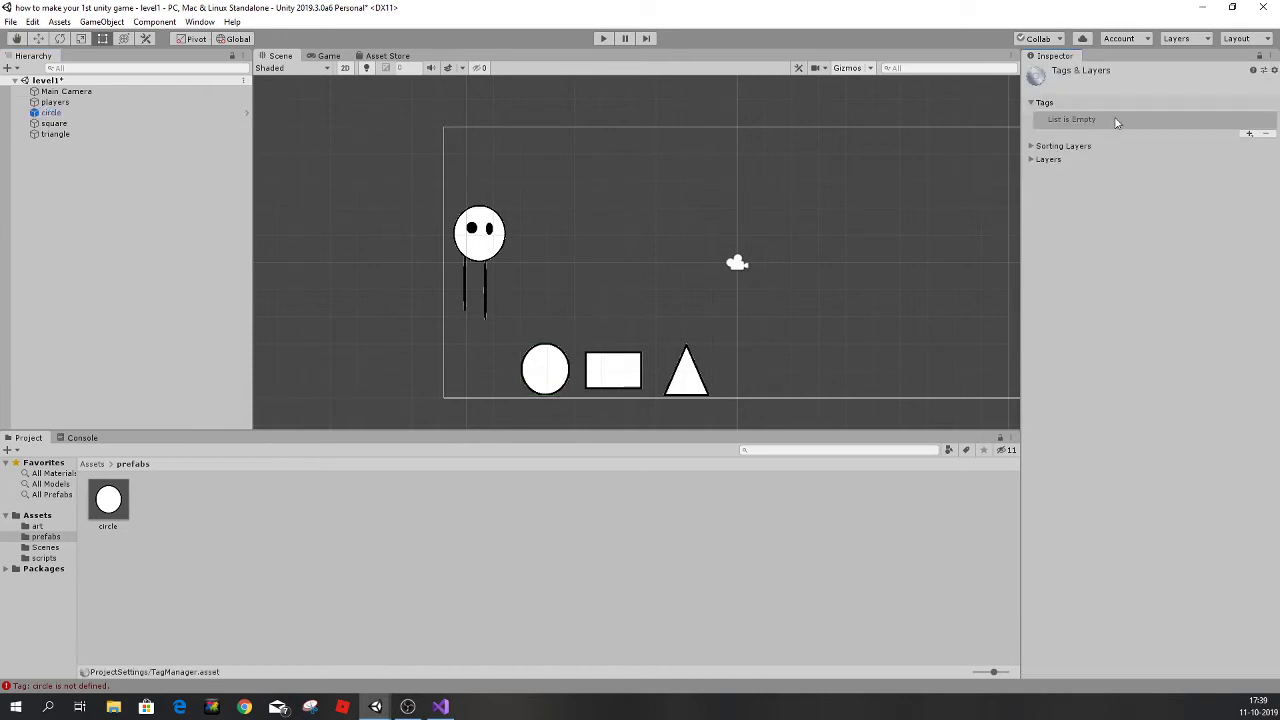
{"action": "left_click", "coordinate": [1250, 134]}
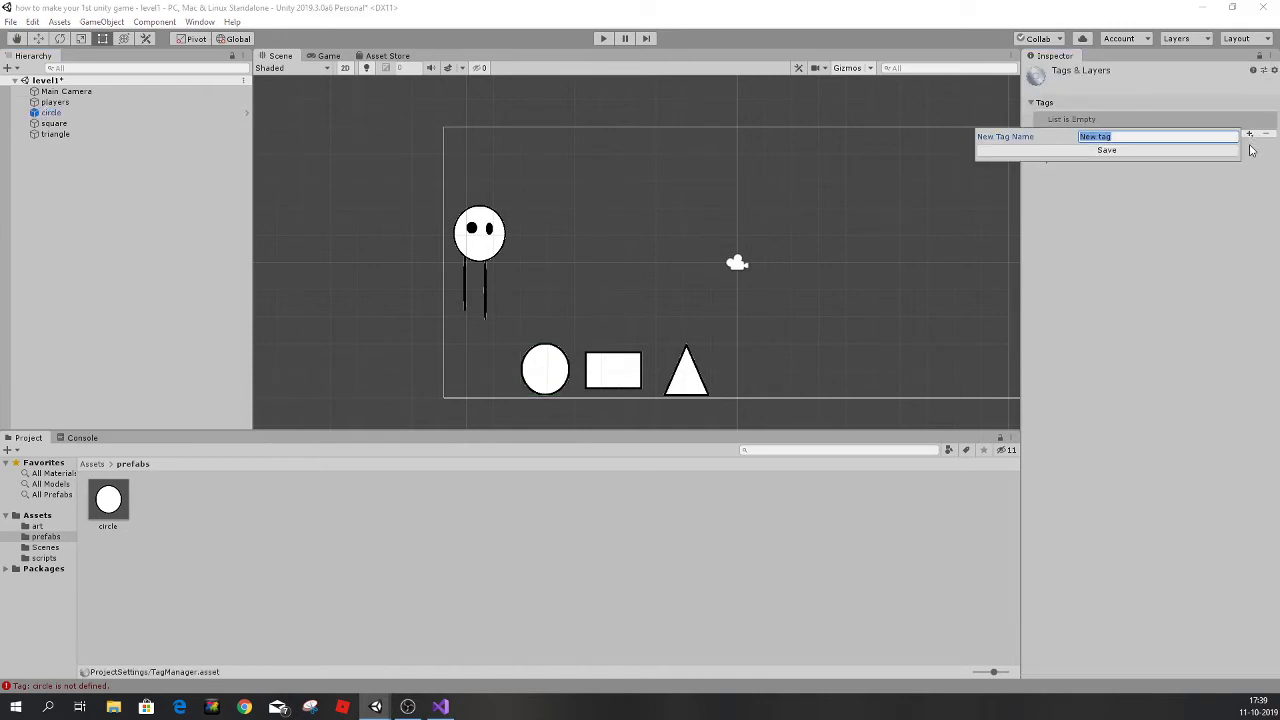
{"action": "type", "text": "cle"}
{"action": "left_click", "coordinate": [1117, 152]}
Add Square and Triangle tags to the tag list, then reselect the scene circle.
{"action": "left_click", "coordinate": [1248, 136]}
{"action": "type", "text": "Square"}
{"action": "left_click", "coordinate": [1220, 152]}
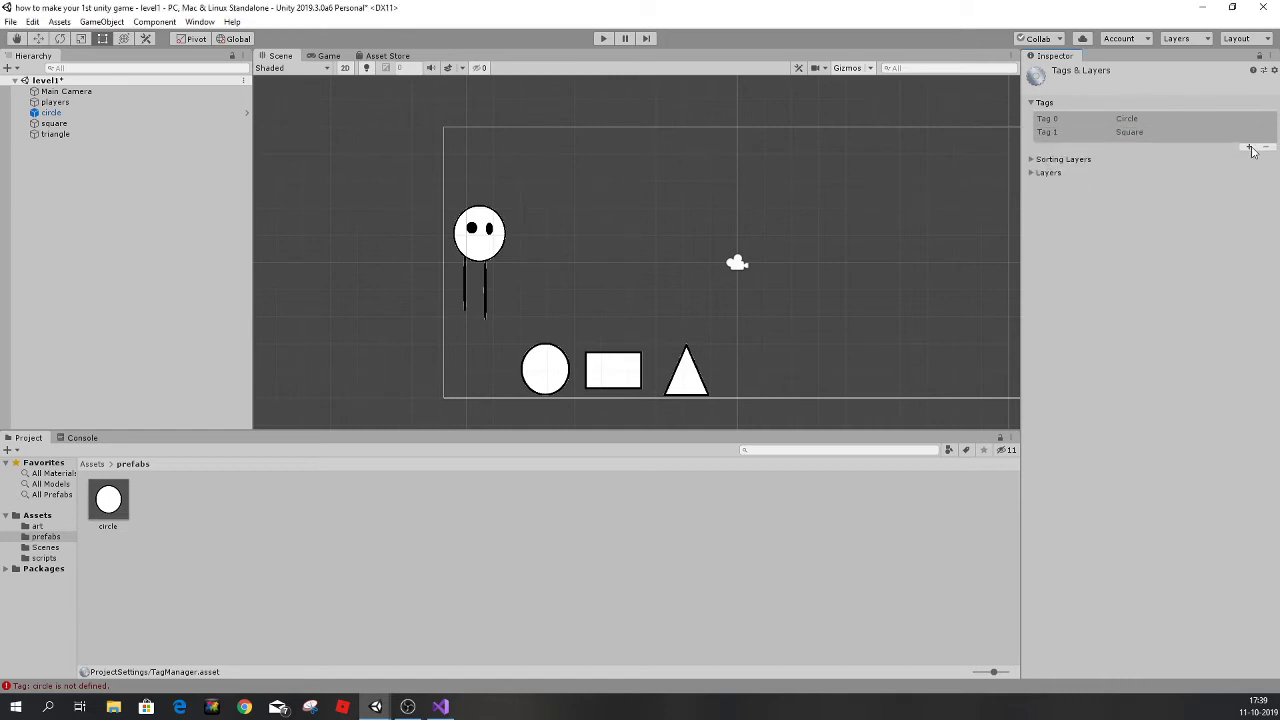
{"action": "left_click", "coordinate": [1250, 148]}
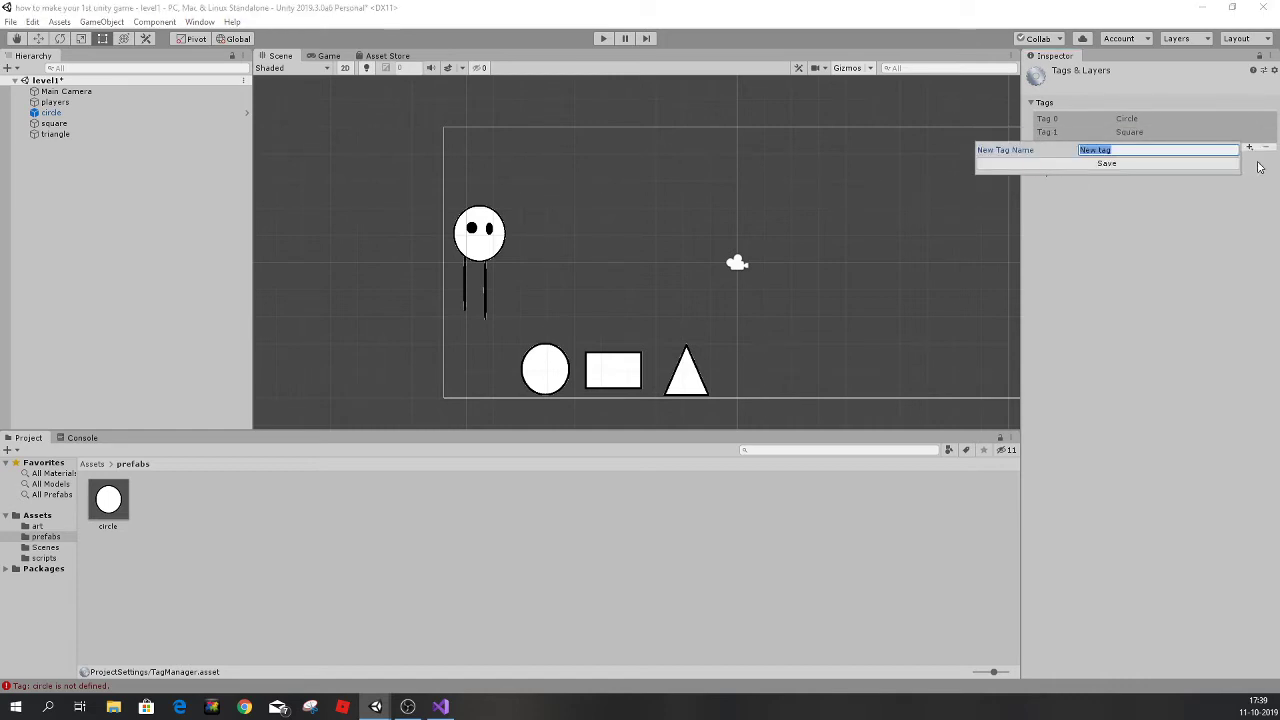
{"action": "type", "text": "Triangle"}
{"action": "left_click", "coordinate": [1126, 164]}
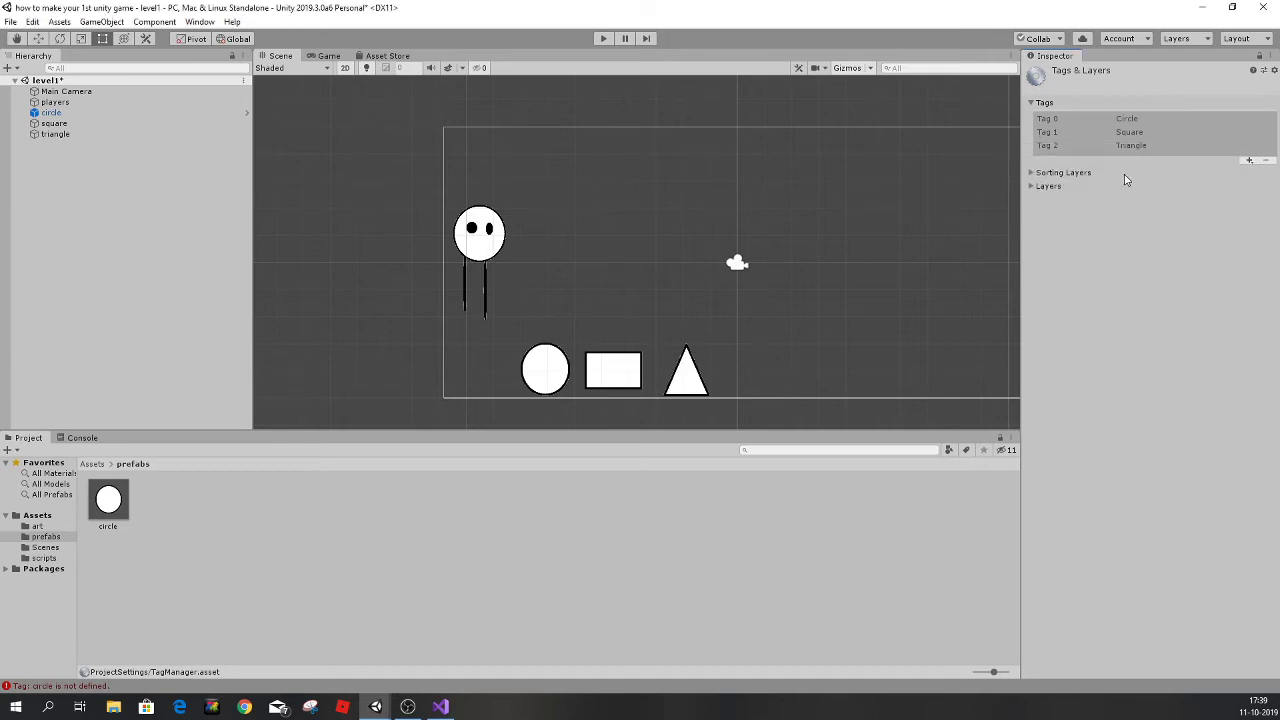
{"action": "left_click", "coordinate": [557, 381]}
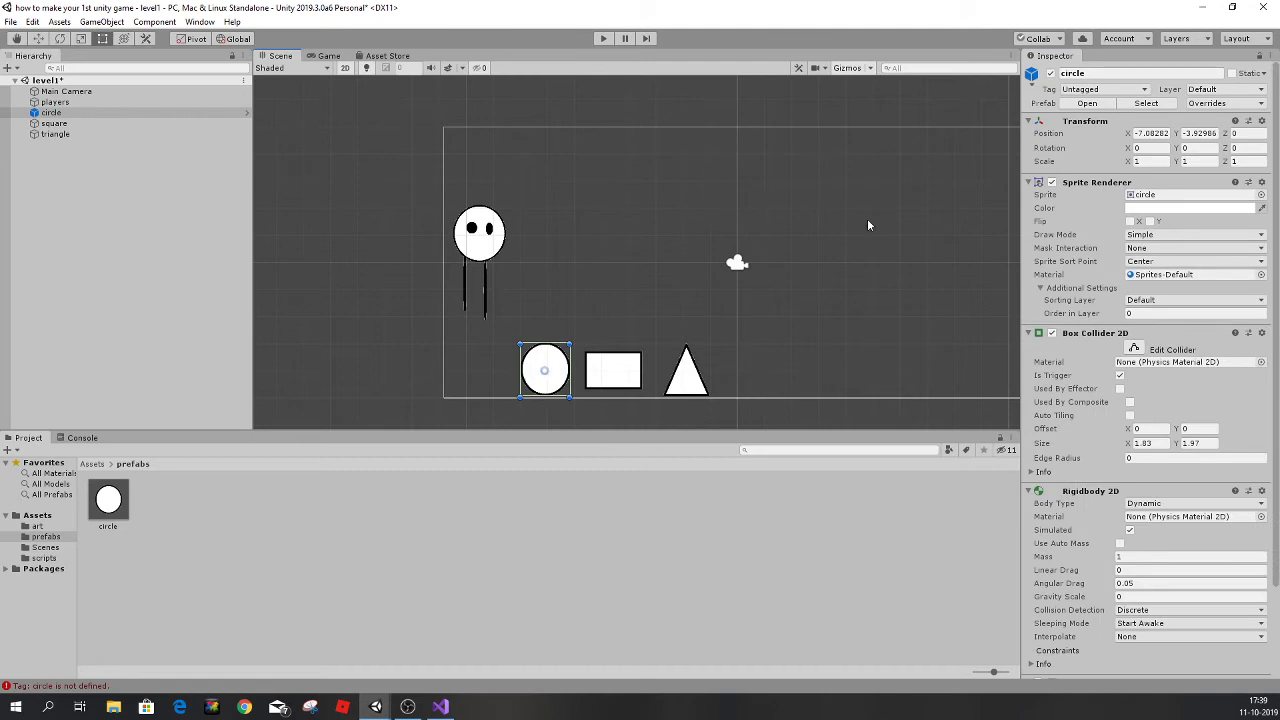
Tag the circle prefab asset as Circle.
{"action": "left_click", "coordinate": [108, 503]}
{"action": "left_click", "coordinate": [1119, 211]}
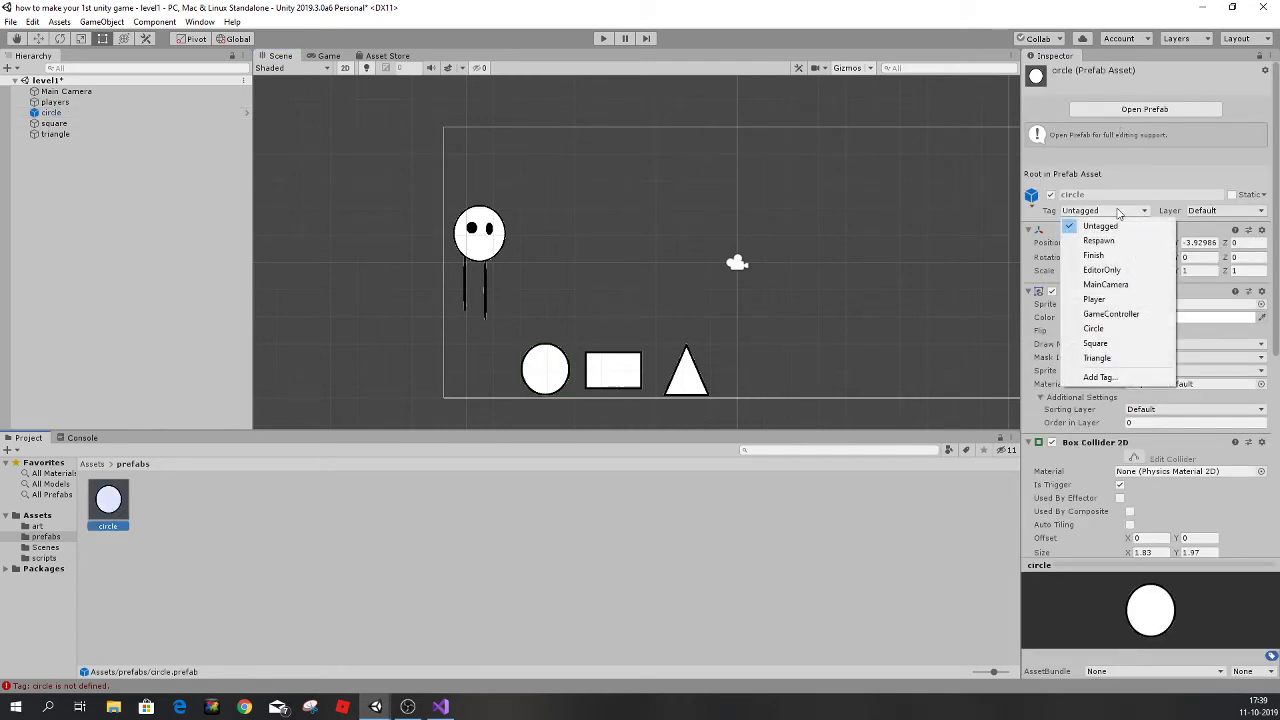
{"action": "left_click", "coordinate": [1095, 329]}
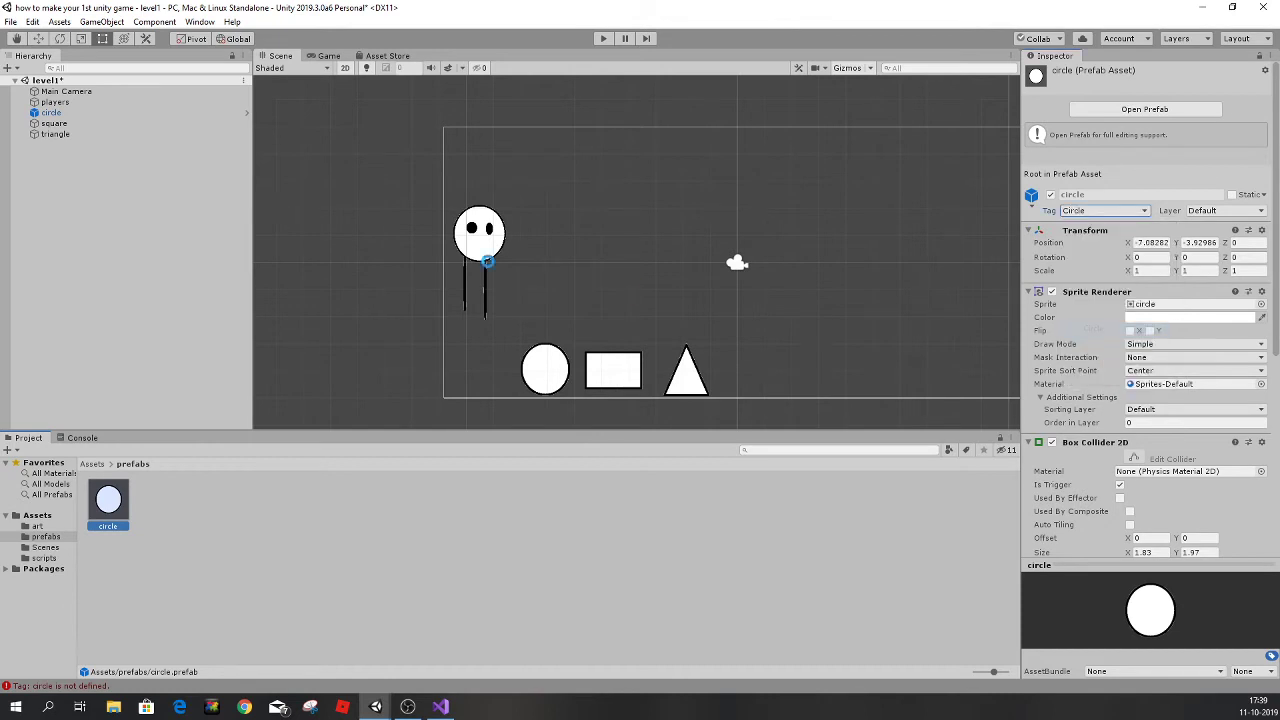
Check the scene circle's tag options, leaving its tag unchanged.
{"action": "left_click", "coordinate": [55, 123]}
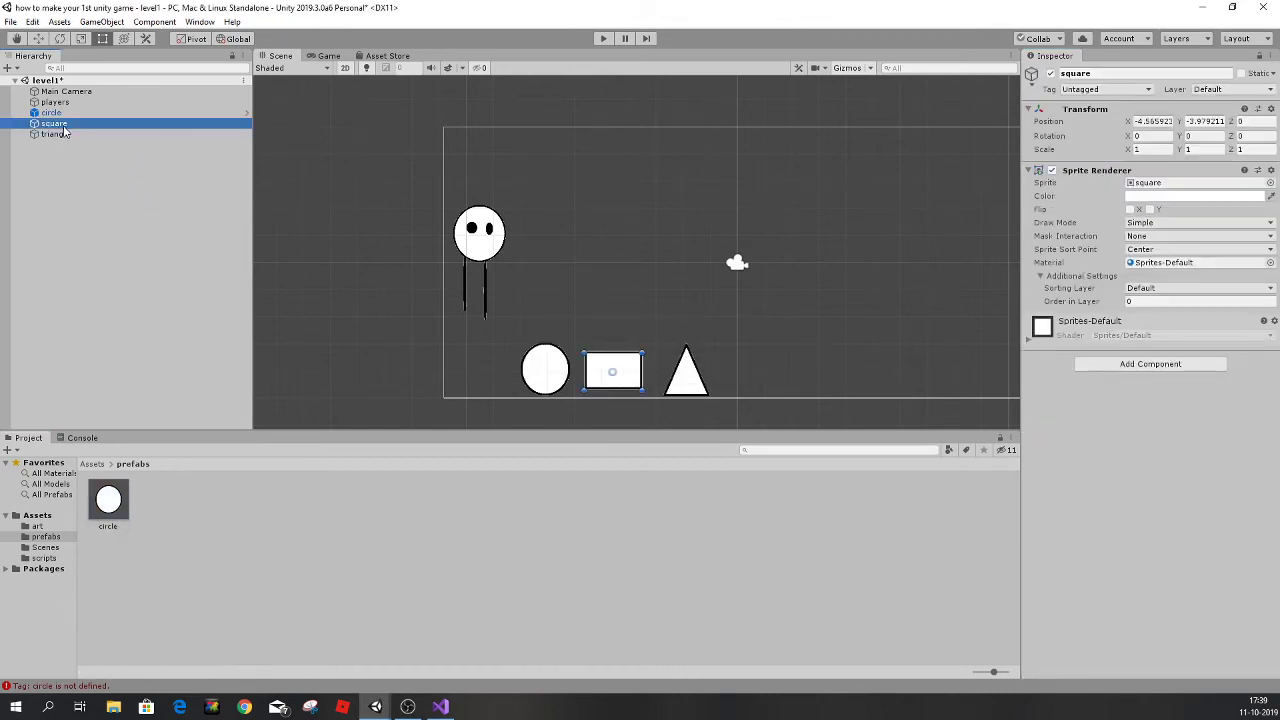
{"action": "left_click", "coordinate": [51, 112]}
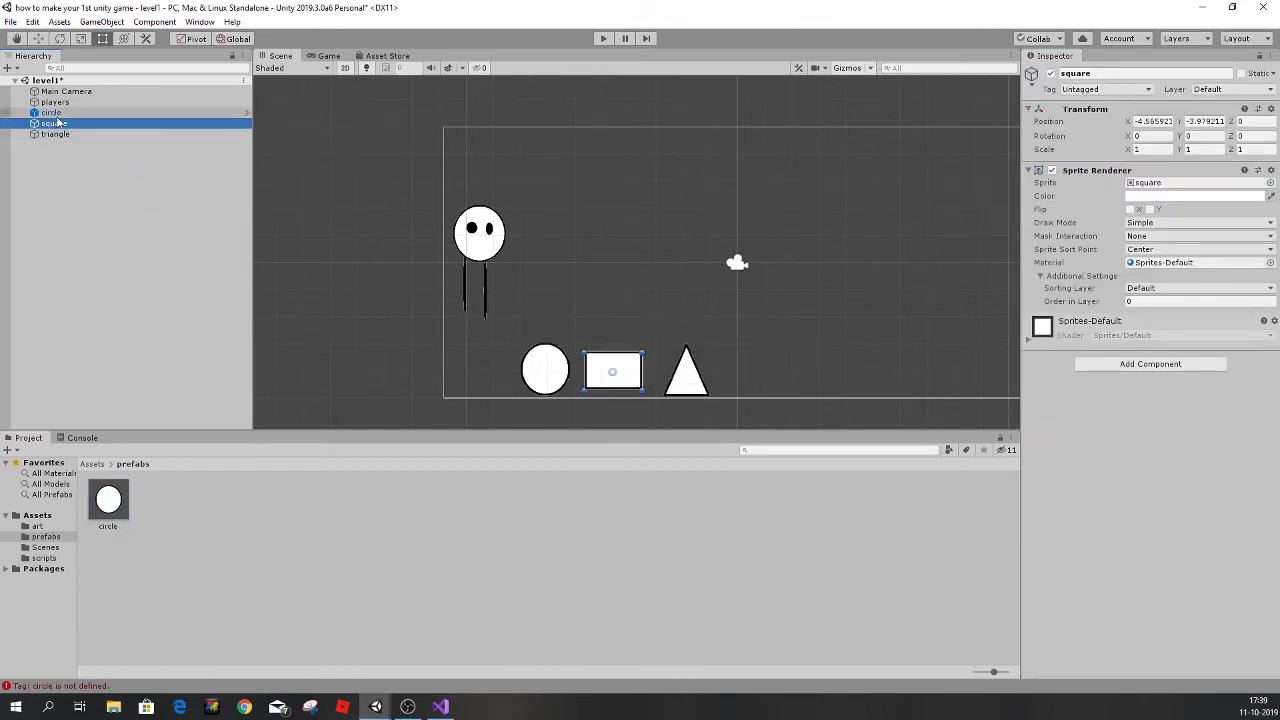
{"action": "left_click", "coordinate": [1090, 89]}
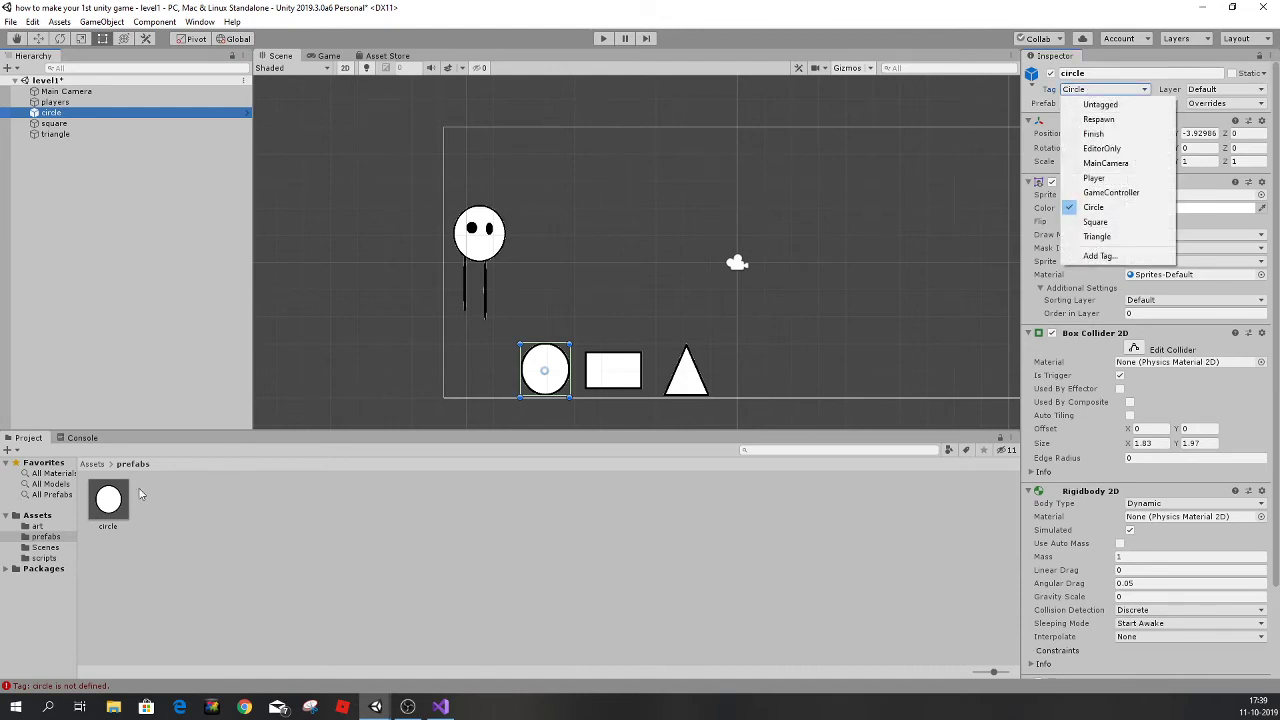
{"action": "left_click", "coordinate": [118, 521]}
{"action": "left_click", "coordinate": [111, 526]}
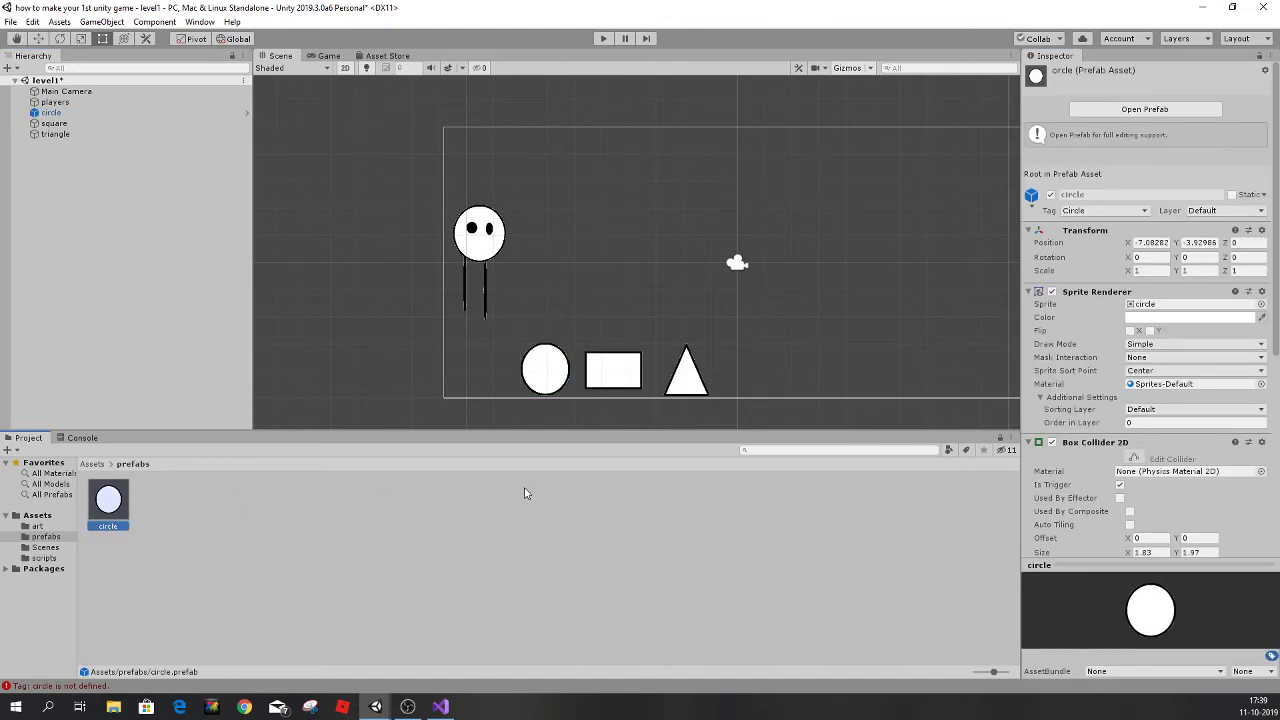
{"action": "scroll", "coordinate": [1056, 448], "scroll_direction": "down", "scroll_amount": 2}
{"action": "scroll", "coordinate": [1140, 433], "scroll_direction": "down", "scroll_amount": 3}
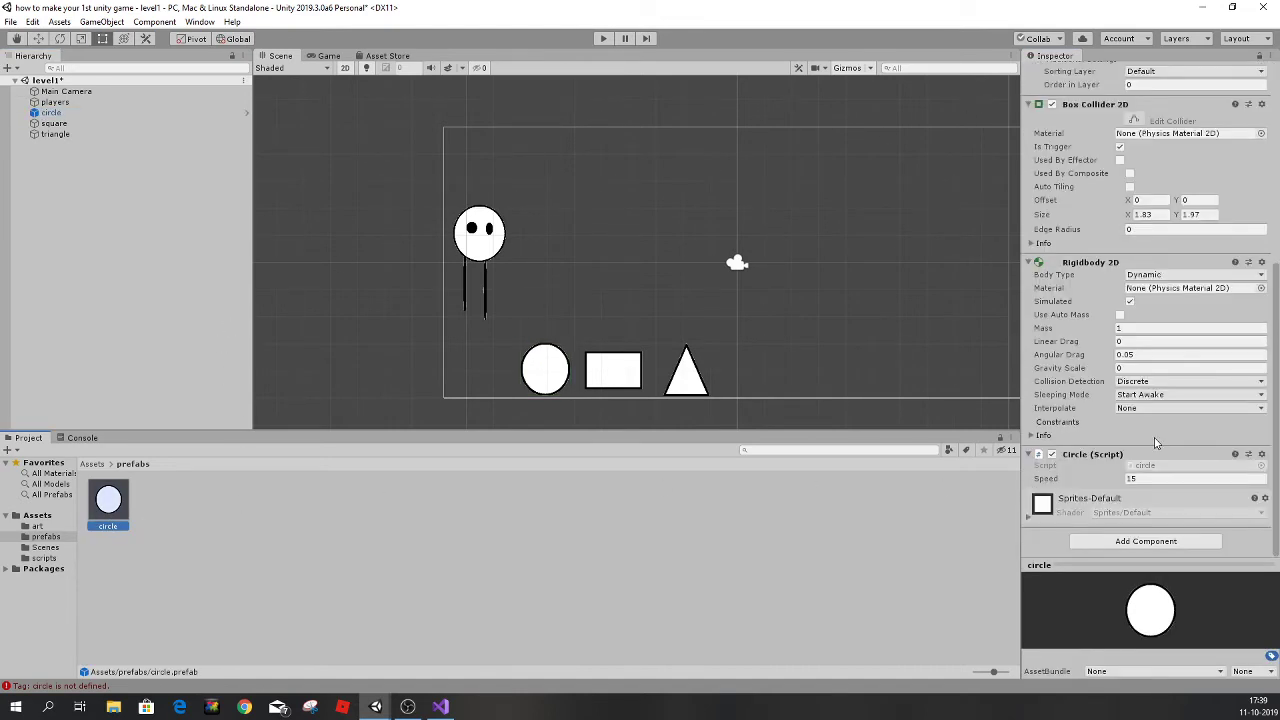
{"action": "left_click", "coordinate": [130, 112]}
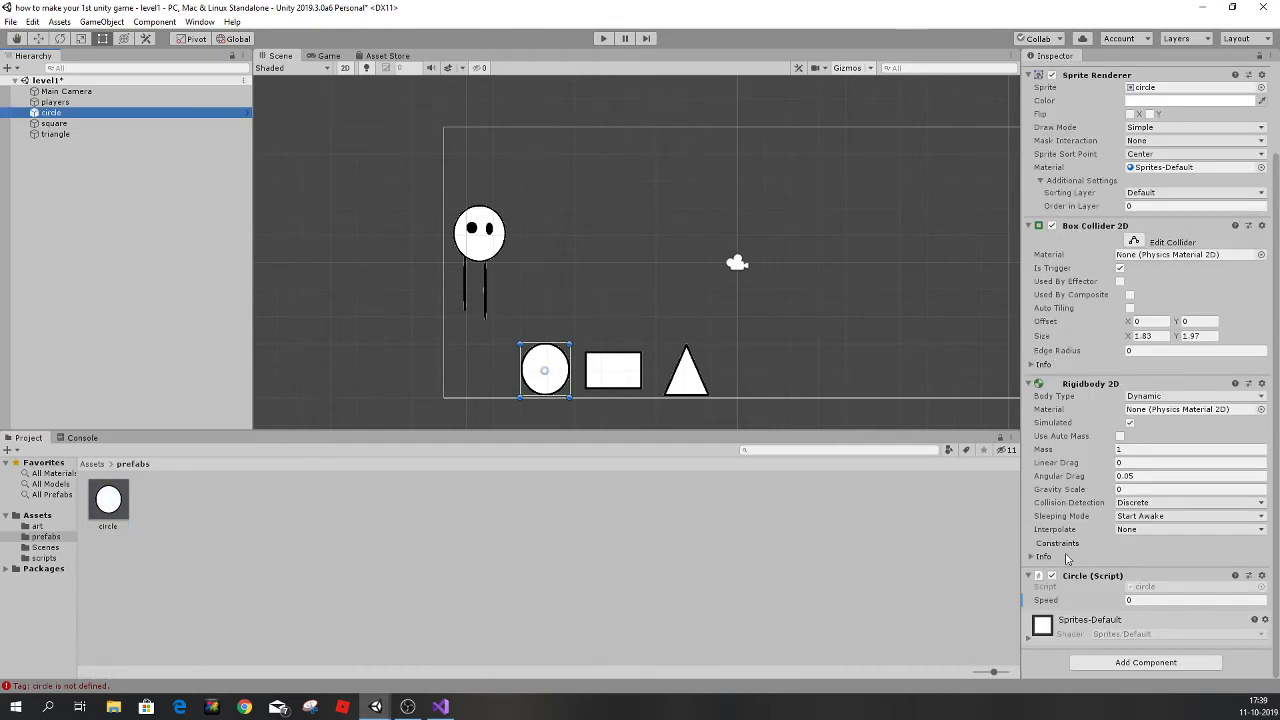
Tag the square as Square and the triangle as Triangle, then start a test run.
{"action": "left_click", "coordinate": [54, 123]}
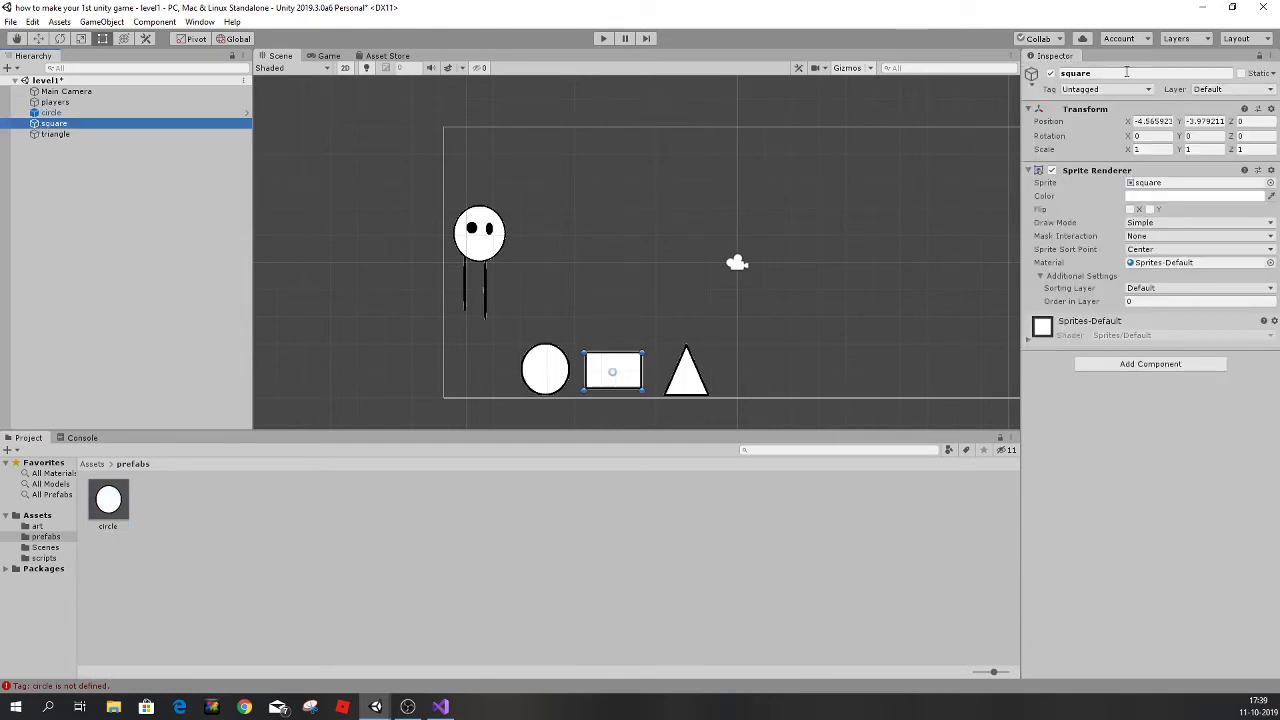
{"action": "left_click", "coordinate": [1089, 91]}
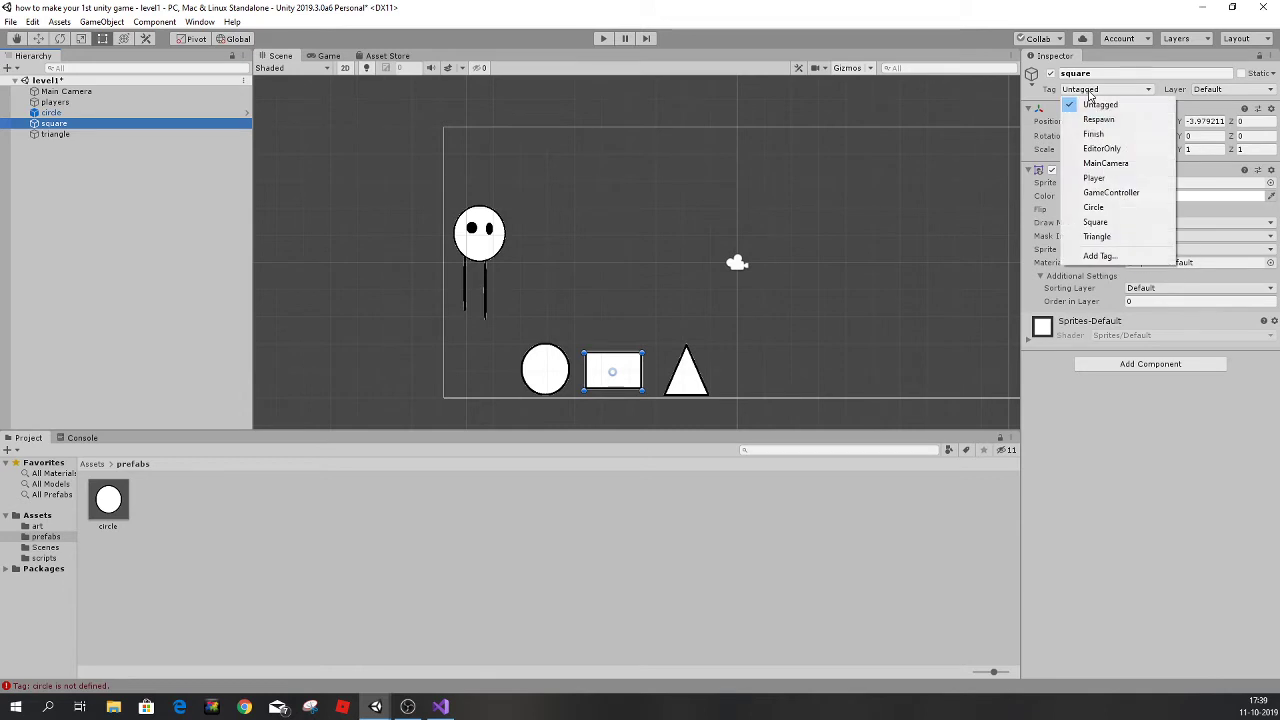
{"action": "left_click", "coordinate": [1100, 222]}
{"action": "left_click", "coordinate": [62, 134]}
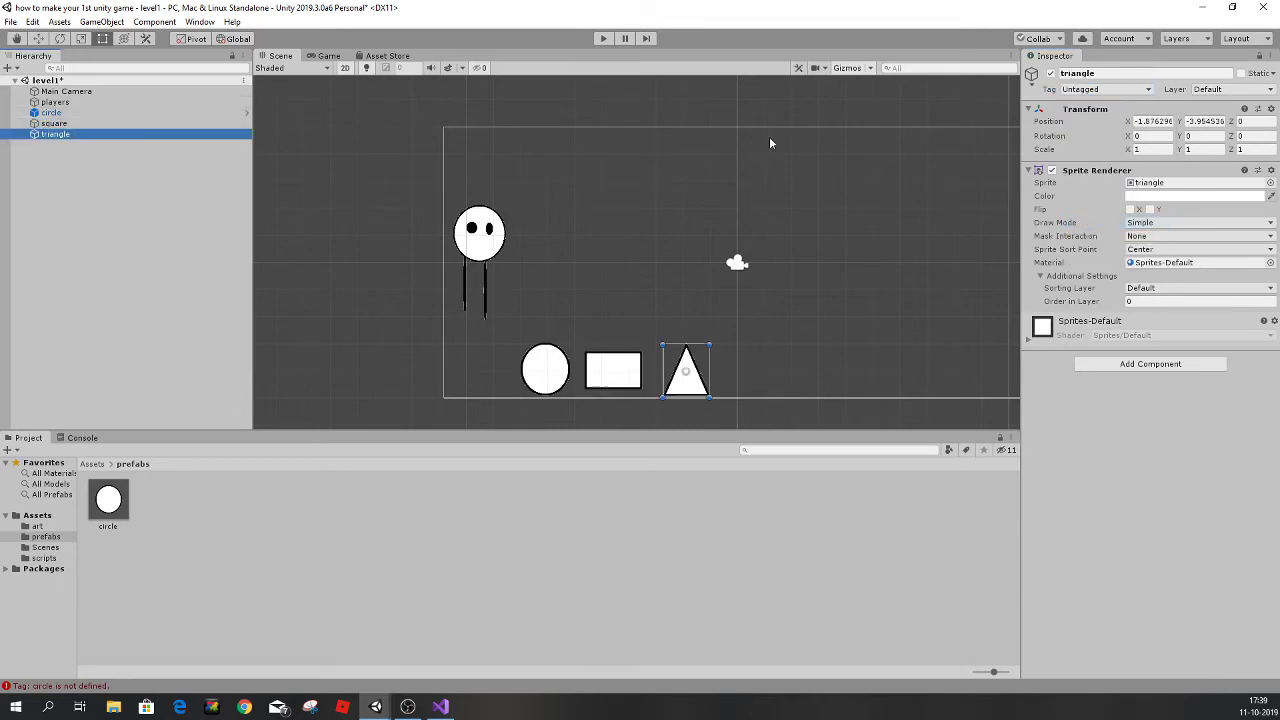
{"action": "left_click", "coordinate": [1107, 89]}
{"action": "left_click", "coordinate": [1130, 244]}
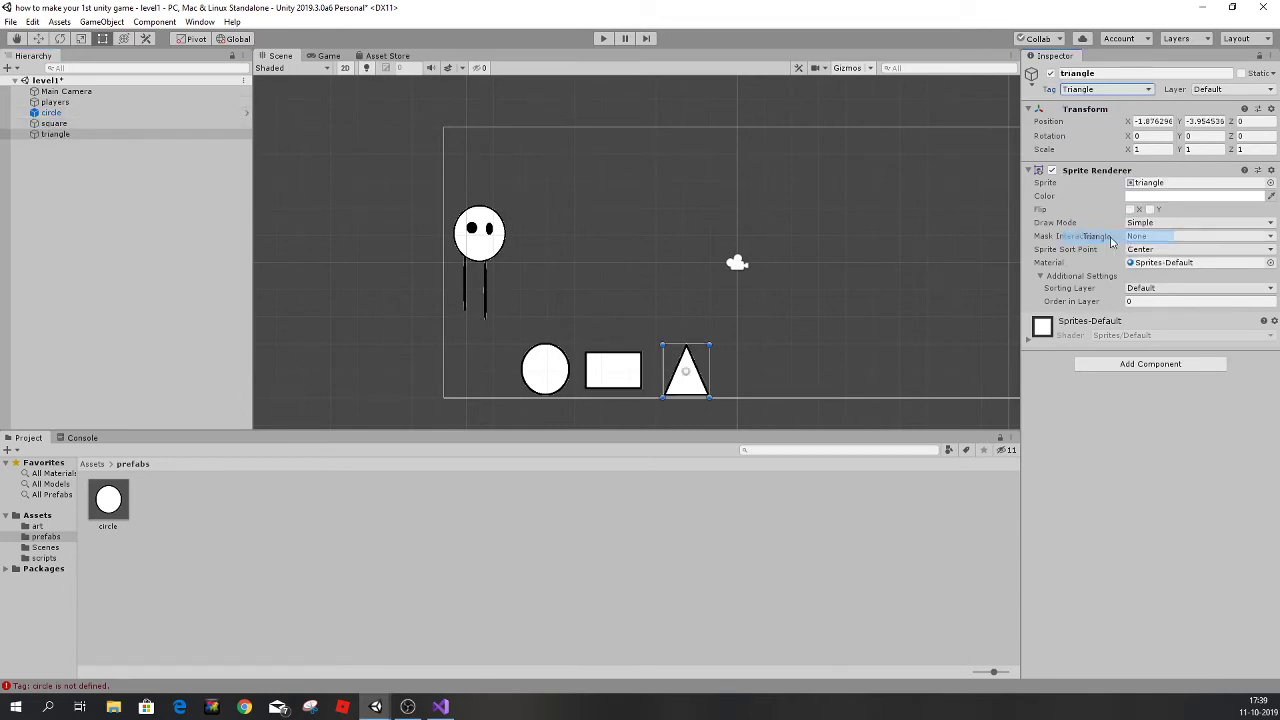
{"action": "left_click", "coordinate": [606, 42]}
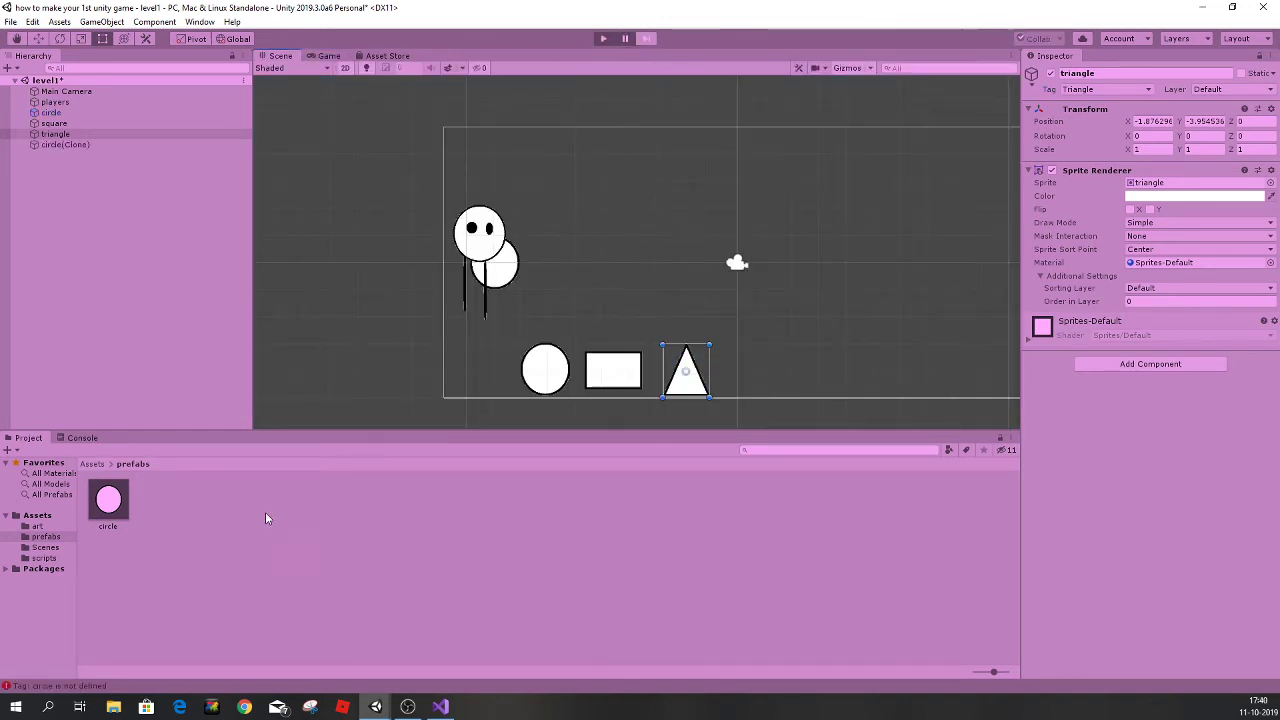
Stop the test run and preview circle.cs from the scripts folder.
{"action": "left_click", "coordinate": [603, 38]}
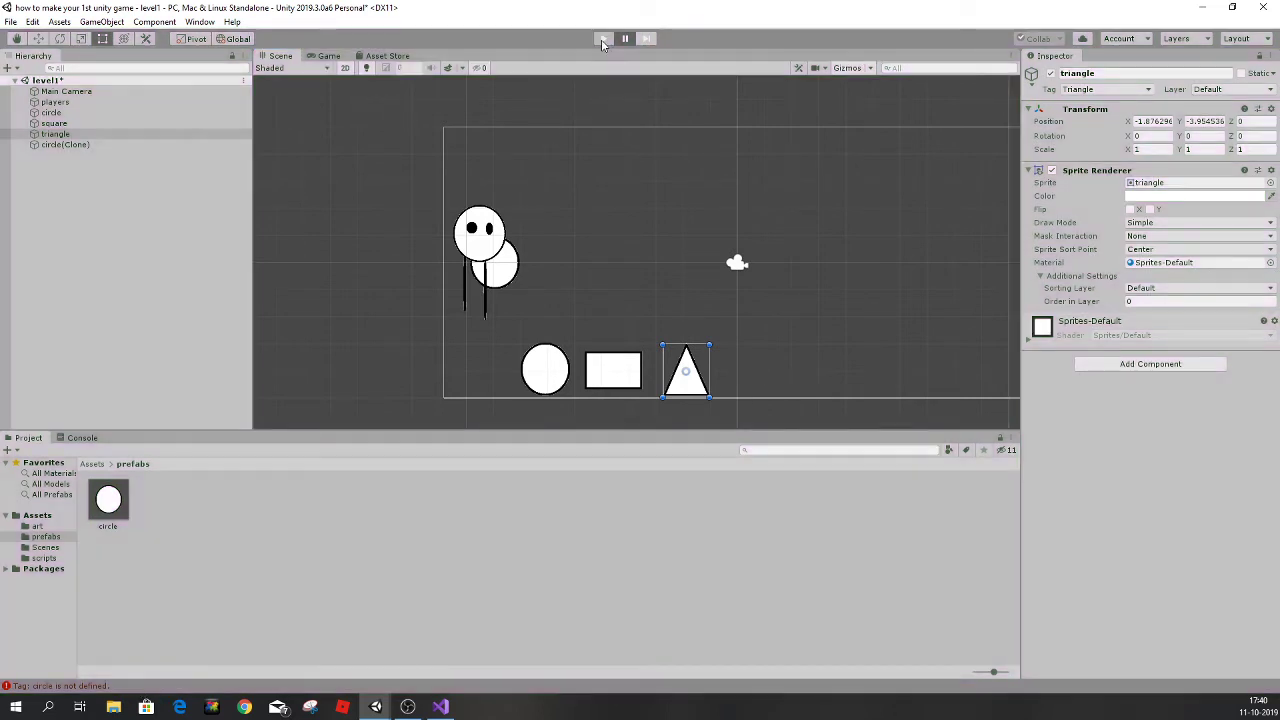
{"action": "left_click", "coordinate": [45, 547]}
{"action": "left_click", "coordinate": [44, 558]}
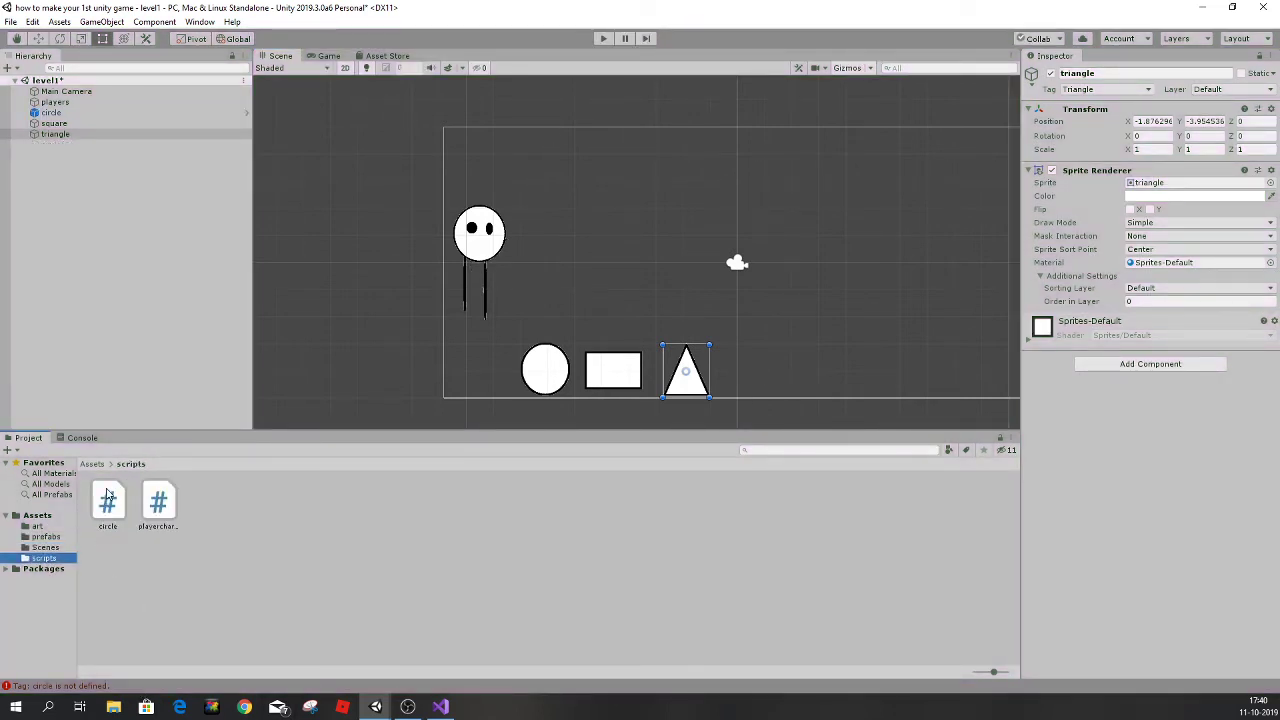
{"action": "left_click", "coordinate": [108, 498]}
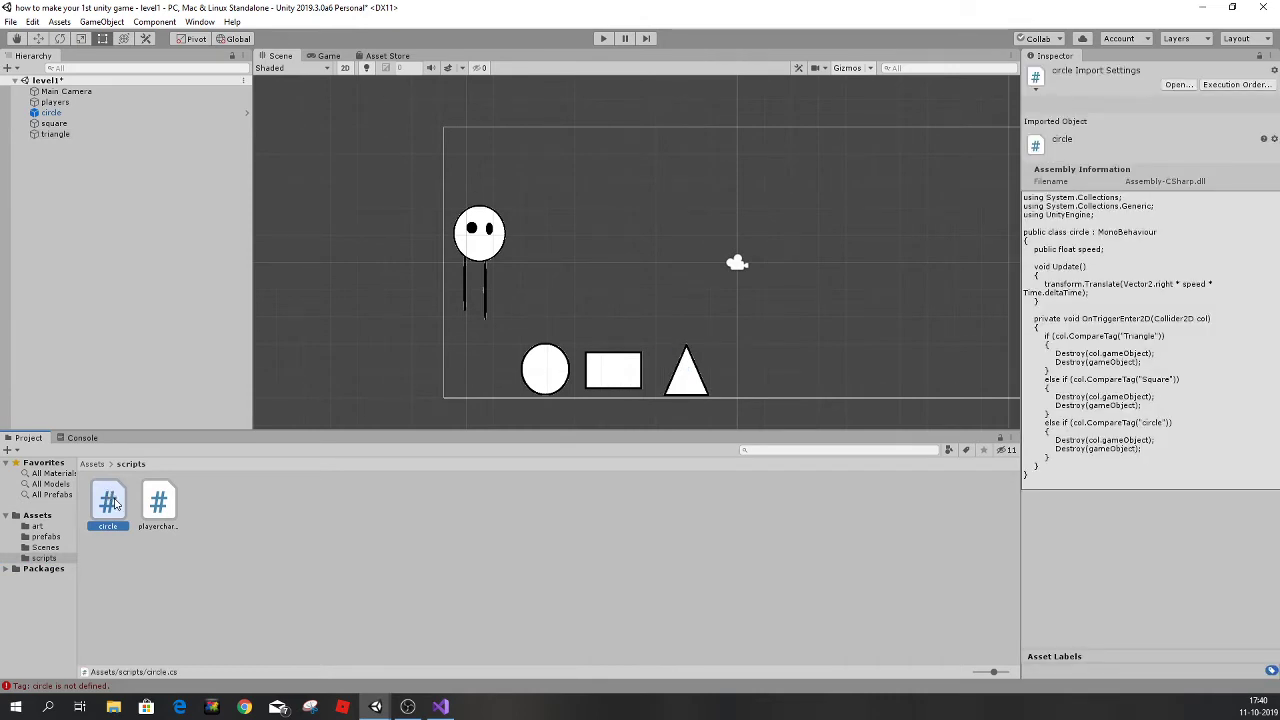
Edit circle.cs so its tag check compares against "Circle", save, and return to Unity.
{"action": "double_click", "coordinate": [115, 503]}
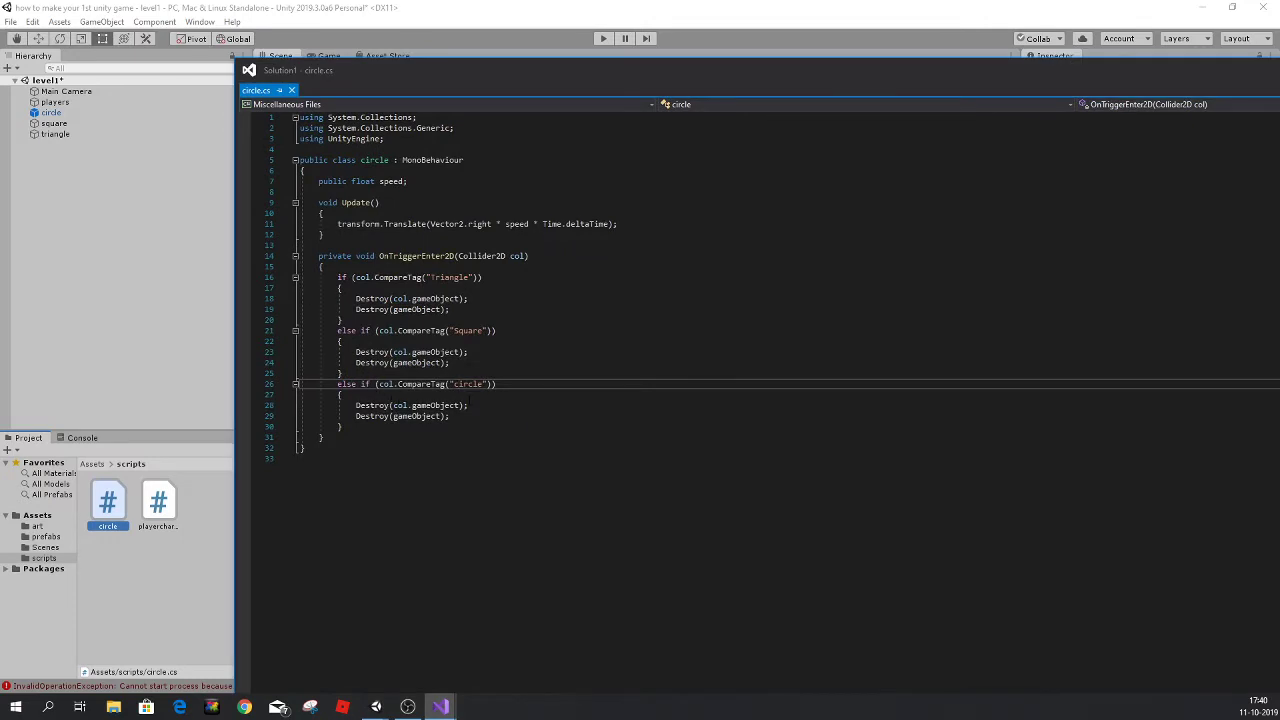
{"action": "key", "text": "BackSpace"}
{"action": "key", "text": "ctrl+s"}
{"action": "left_click_drag", "start_coordinate": [579, 74], "coordinate": [209, 66]}
{"action": "type", "text": "C"}
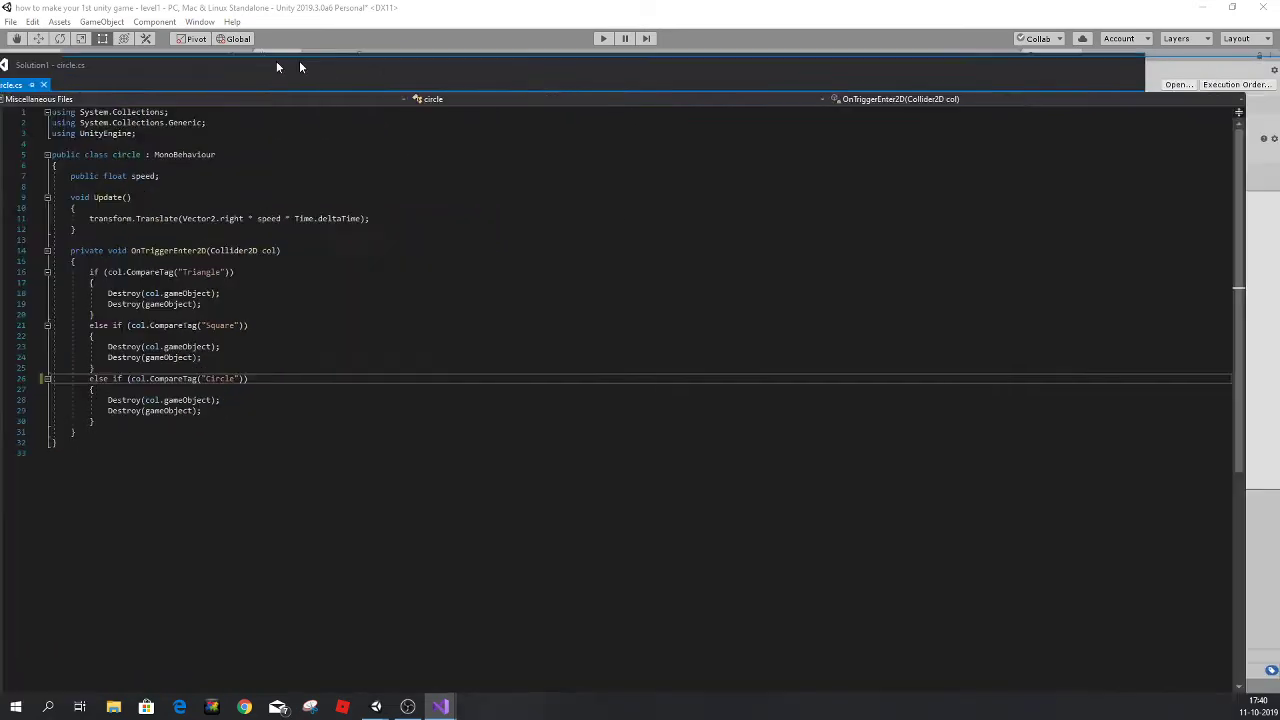
{"action": "left_click", "coordinate": [1126, 63]}
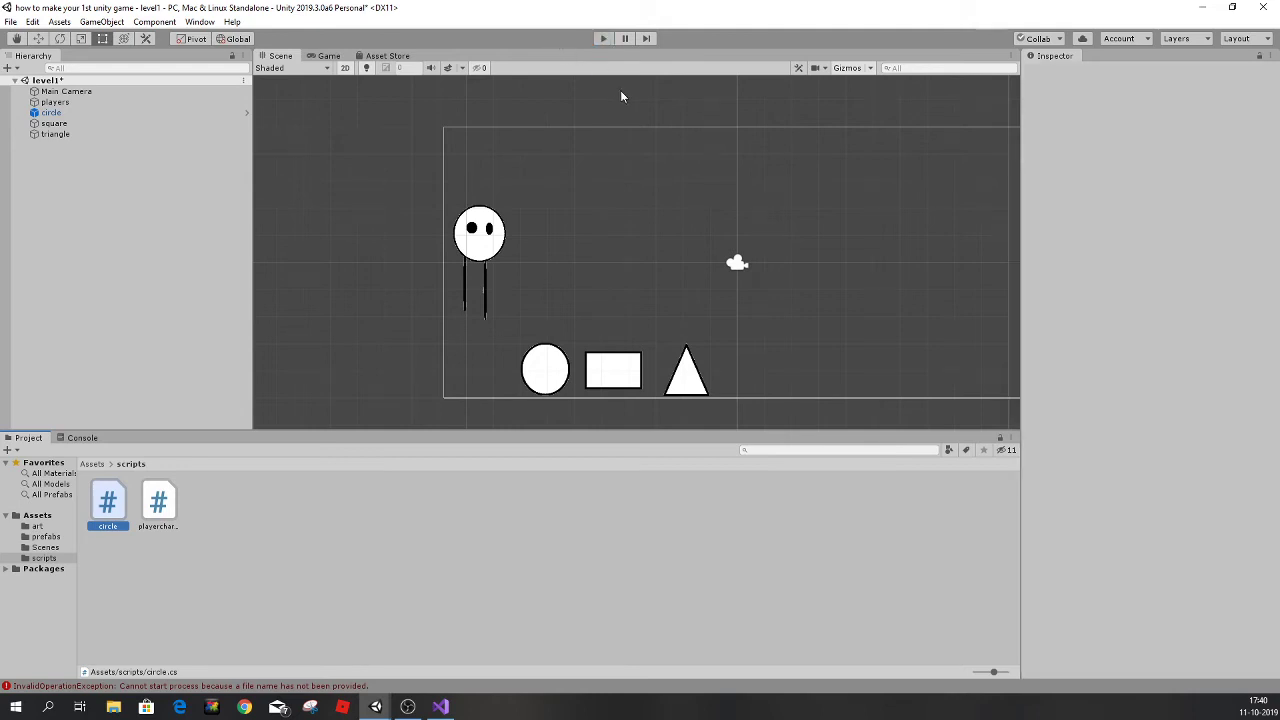
{"action": "left_click", "coordinate": [602, 38]}
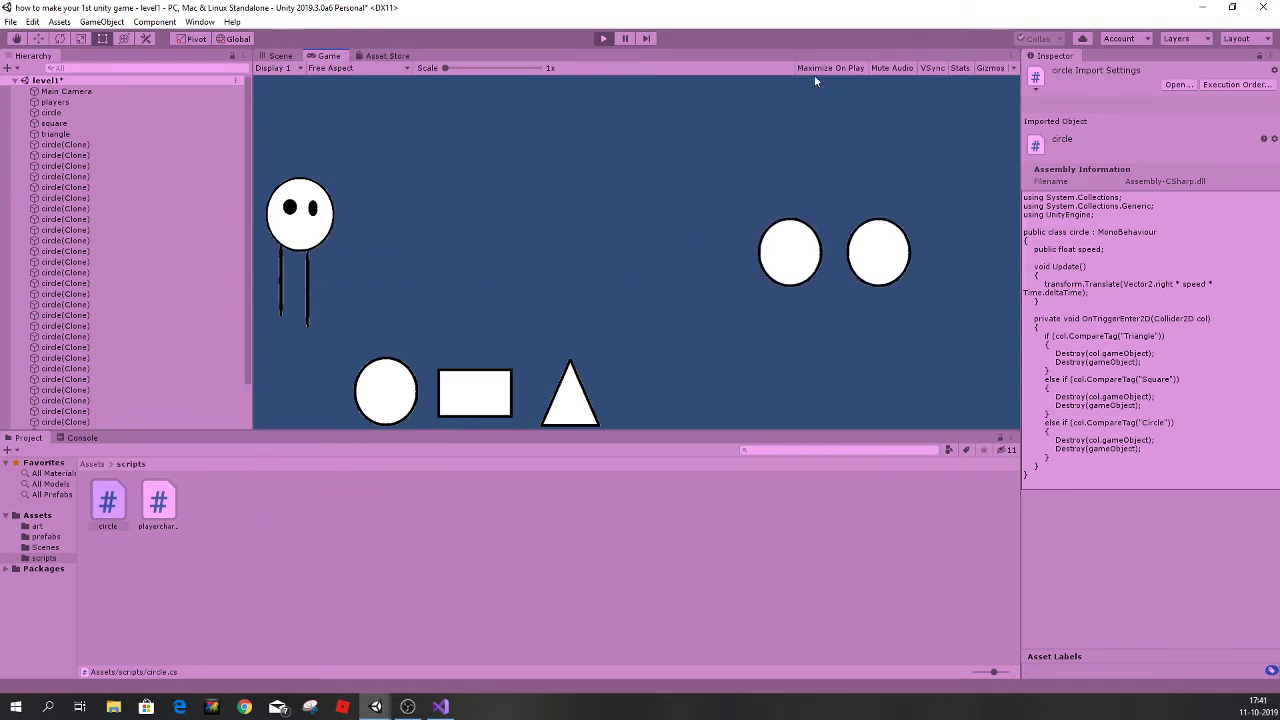
{"action": "left_click", "coordinate": [609, 38]}
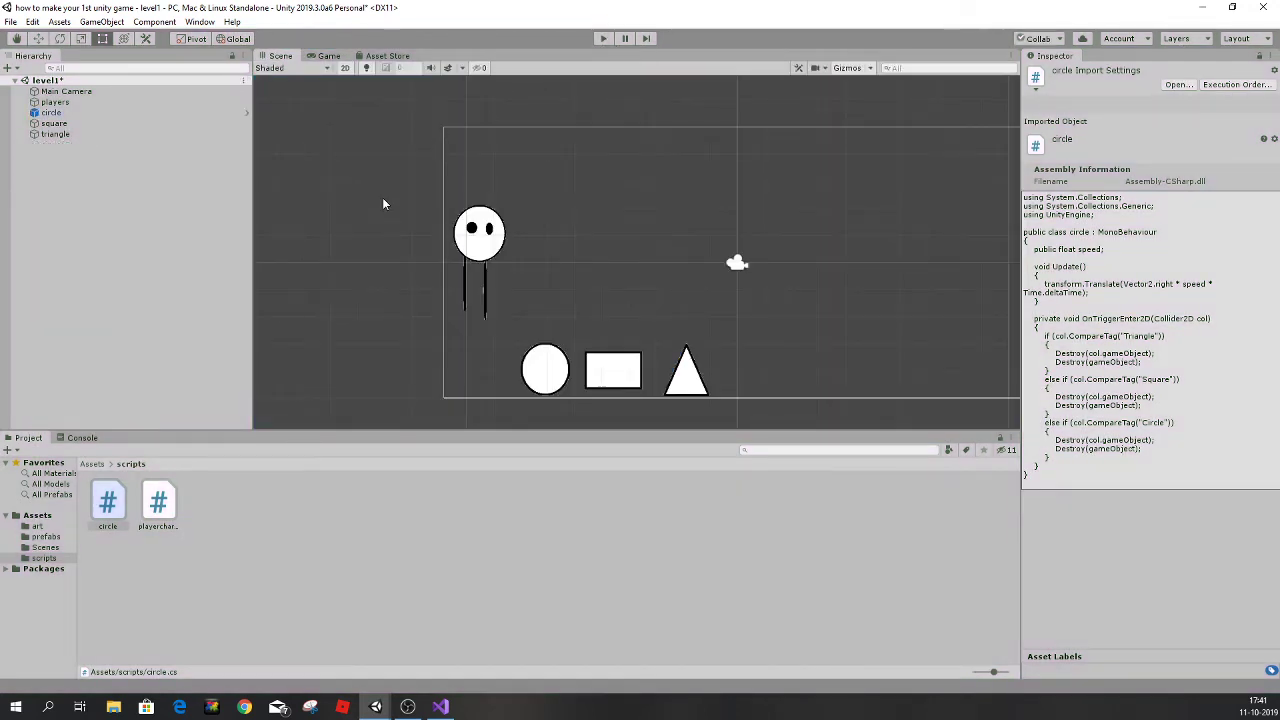
Set the player's and the circle's X and Y scale to 0.5.
{"action": "left_click", "coordinate": [485, 265]}
{"action": "left_click", "coordinate": [1150, 149]}
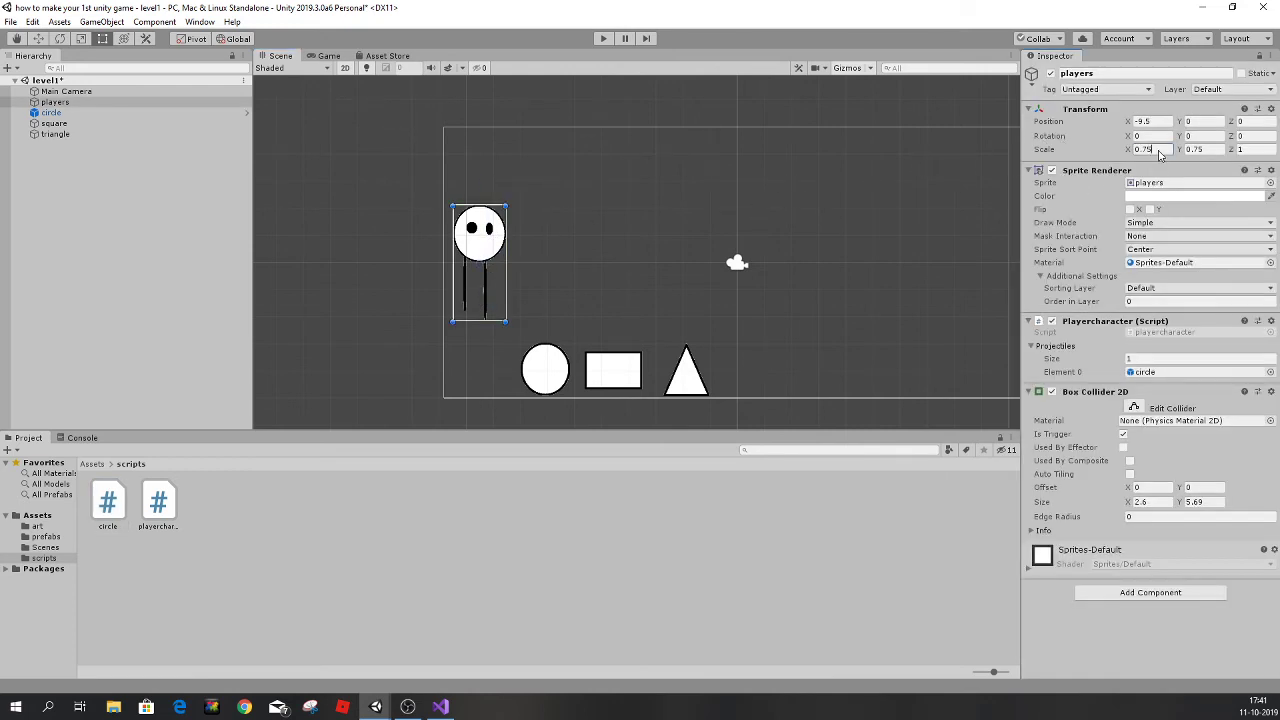
{"action": "type", "text": ".5"}
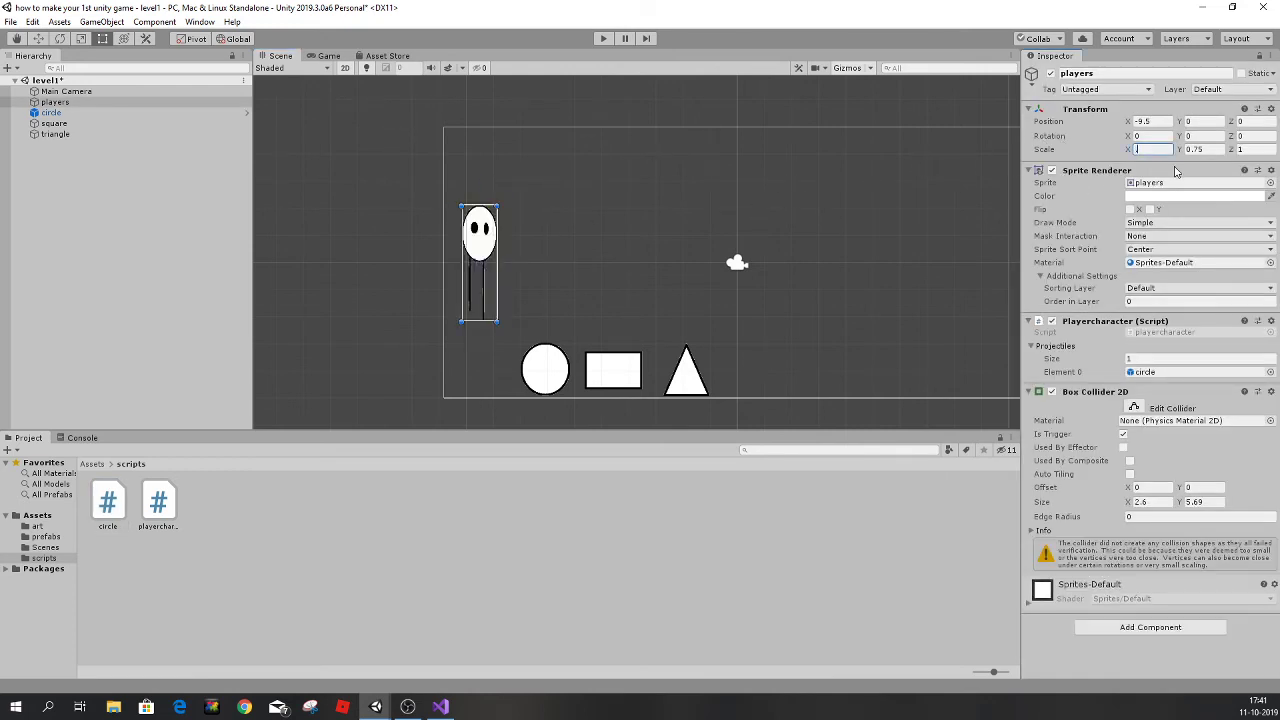
{"action": "left_click", "coordinate": [1200, 150]}
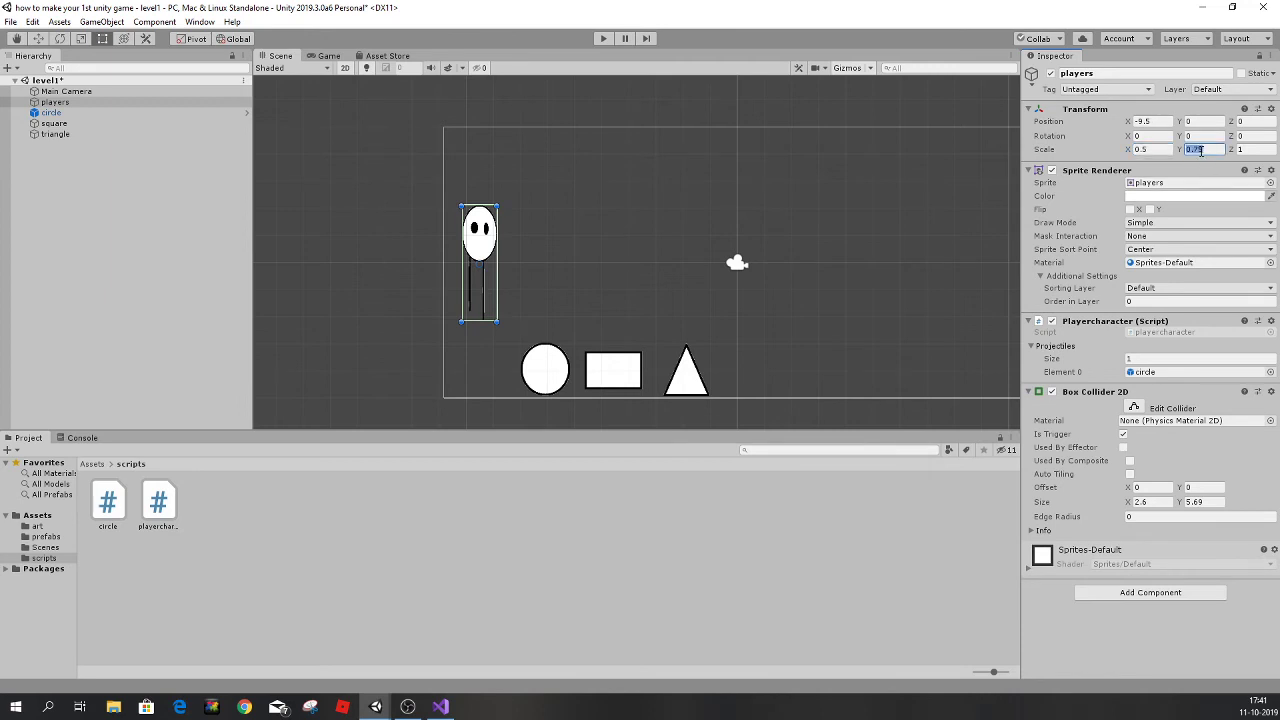
{"action": "type", "text": ".5"}
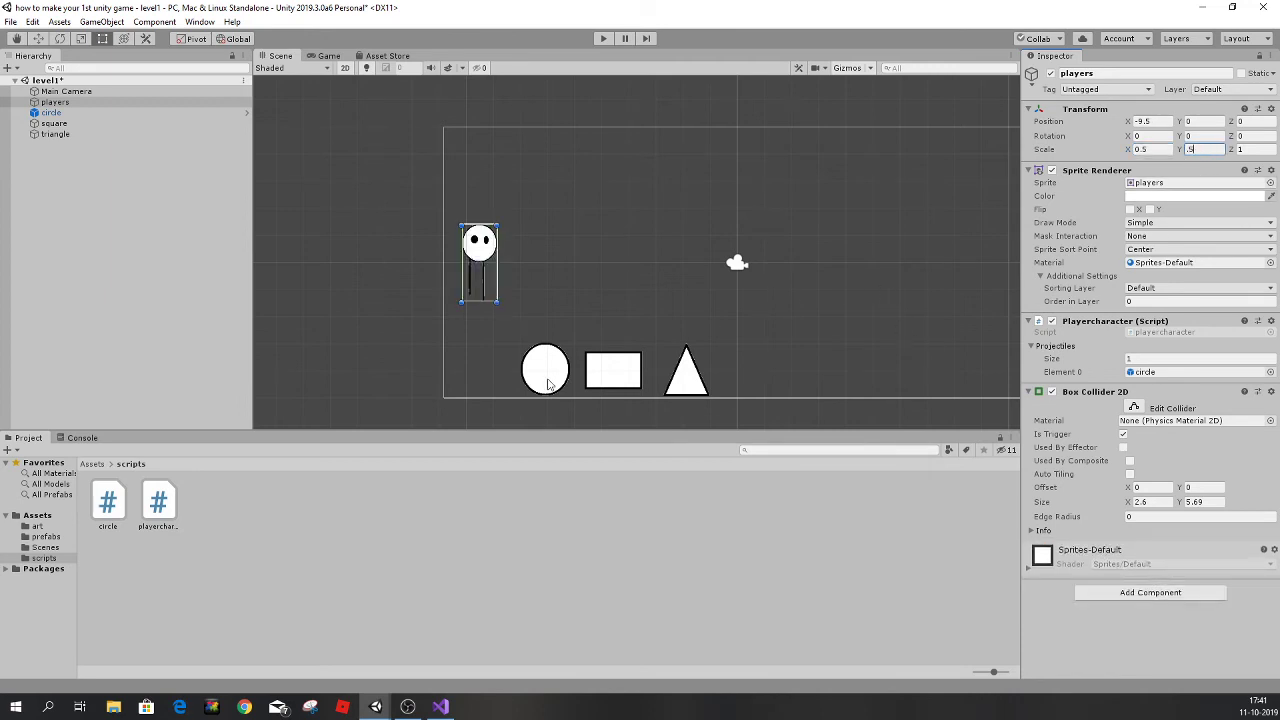
{"action": "left_click", "coordinate": [535, 381]}
{"action": "left_click", "coordinate": [1152, 161]}
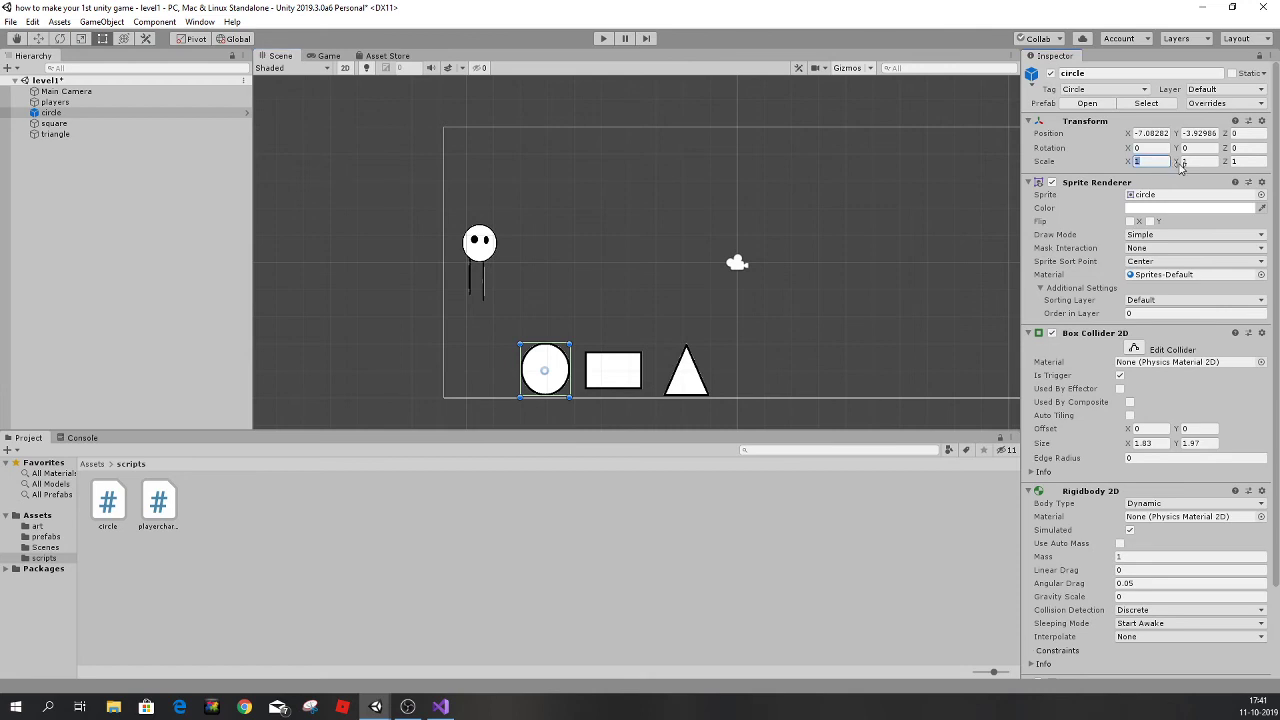
{"action": "type", "text": ".5"}
{"action": "left_click", "coordinate": [1188, 161]}
{"action": "type", "text": ".5"}
Set the square's scale to 0.5 and the triangle's width to 0.5.
{"action": "left_click", "coordinate": [633, 379]}
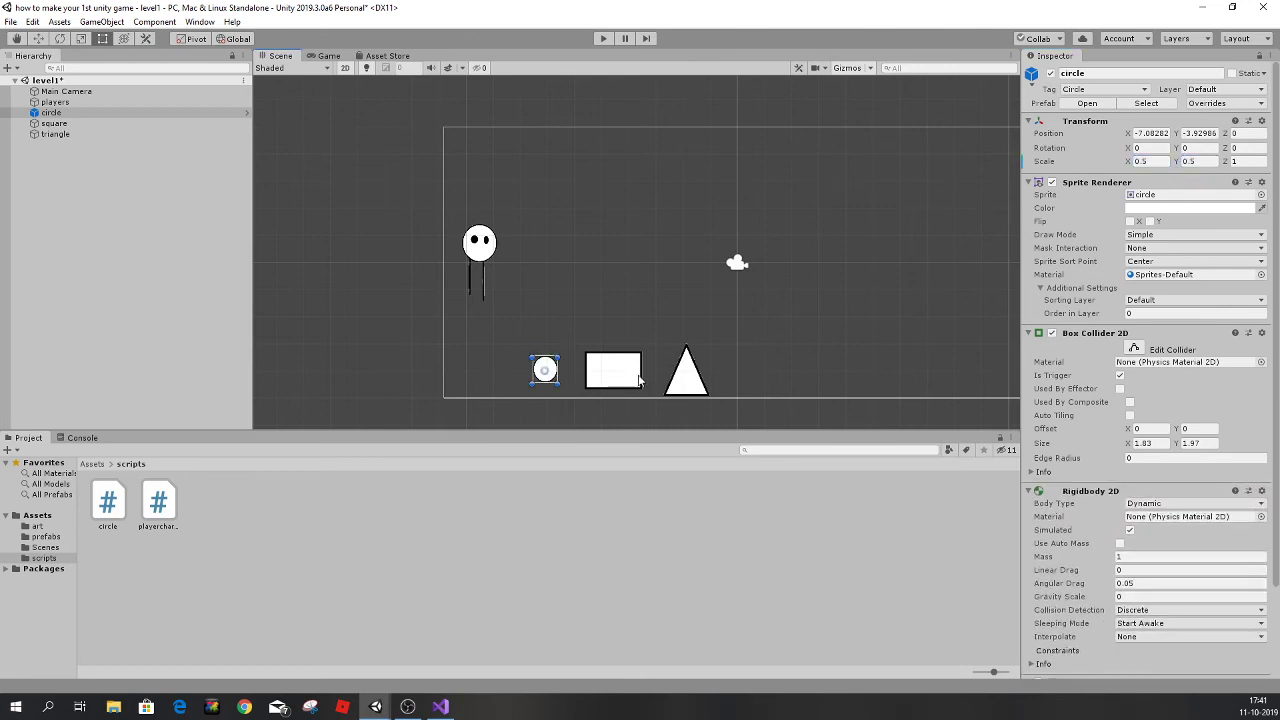
{"action": "left_click", "coordinate": [1188, 149]}
{"action": "type", "text": "5"}
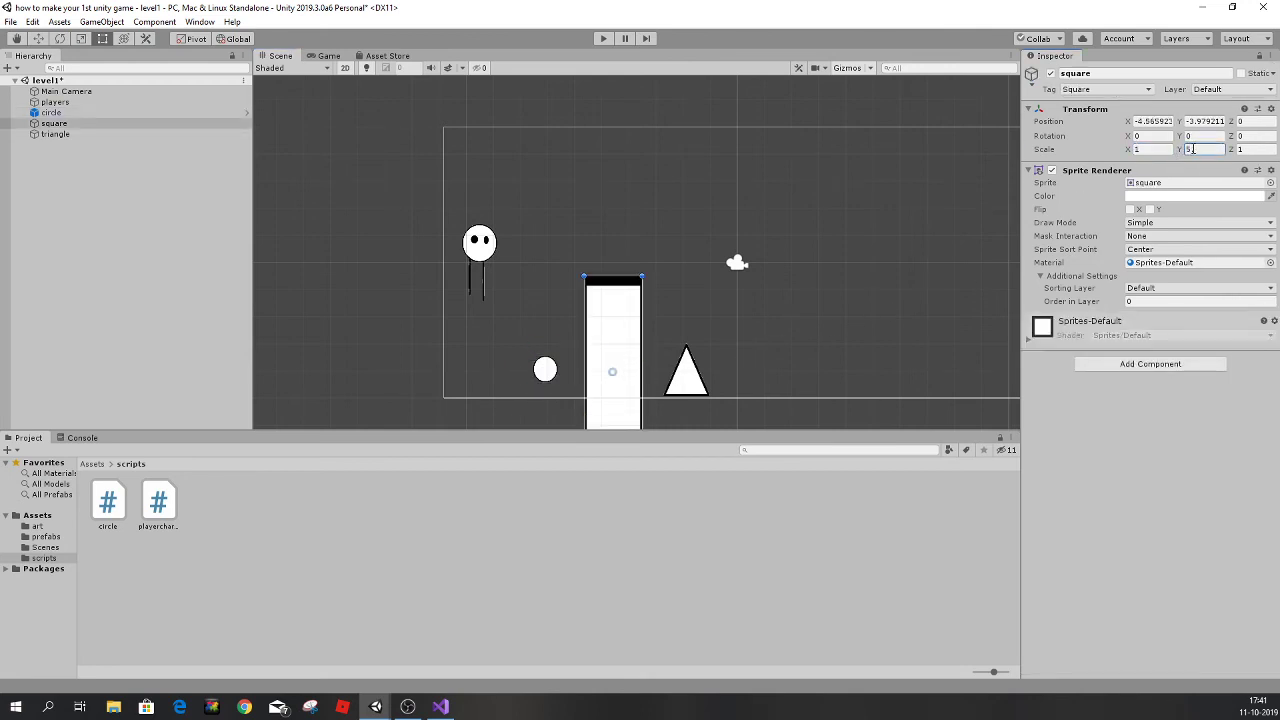
{"action": "key", "text": "BackSpace"}
{"action": "type", "text": ".5"}
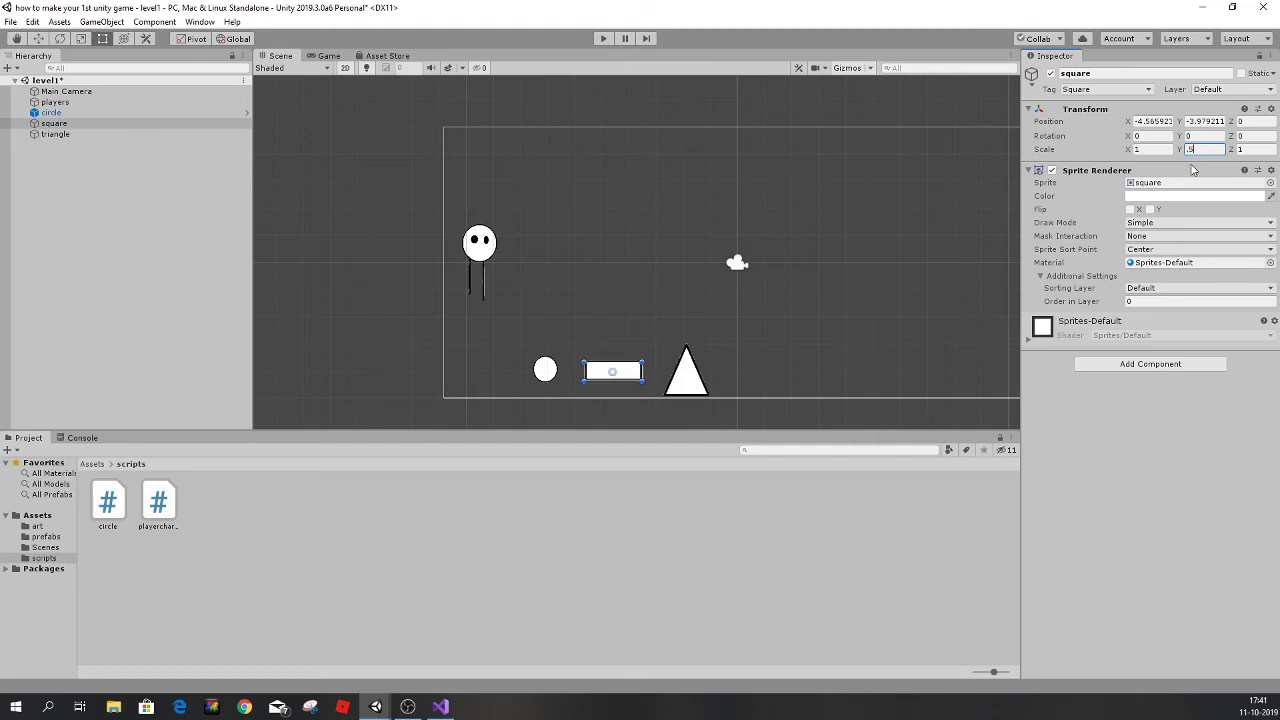
{"action": "left_click", "coordinate": [1152, 149]}
{"action": "left_click", "coordinate": [695, 389]}
{"action": "left_click", "coordinate": [1161, 149]}
{"action": "type", "text": ".5"}
{"action": "key", "text": "Tab"}
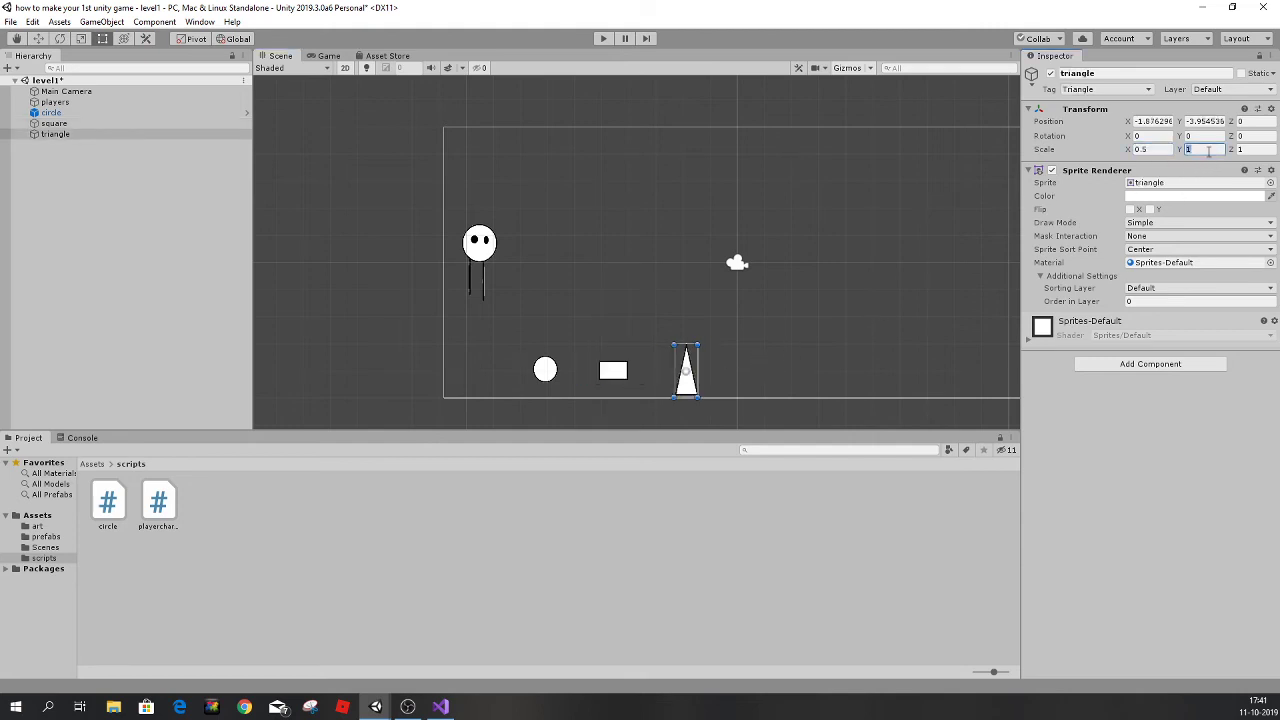
Give the triangle 0.5 height, then drag circle, square and triangle into a row beside the player.
{"action": "type", "text": ".5"}
{"action": "left_click", "coordinate": [545, 371]}
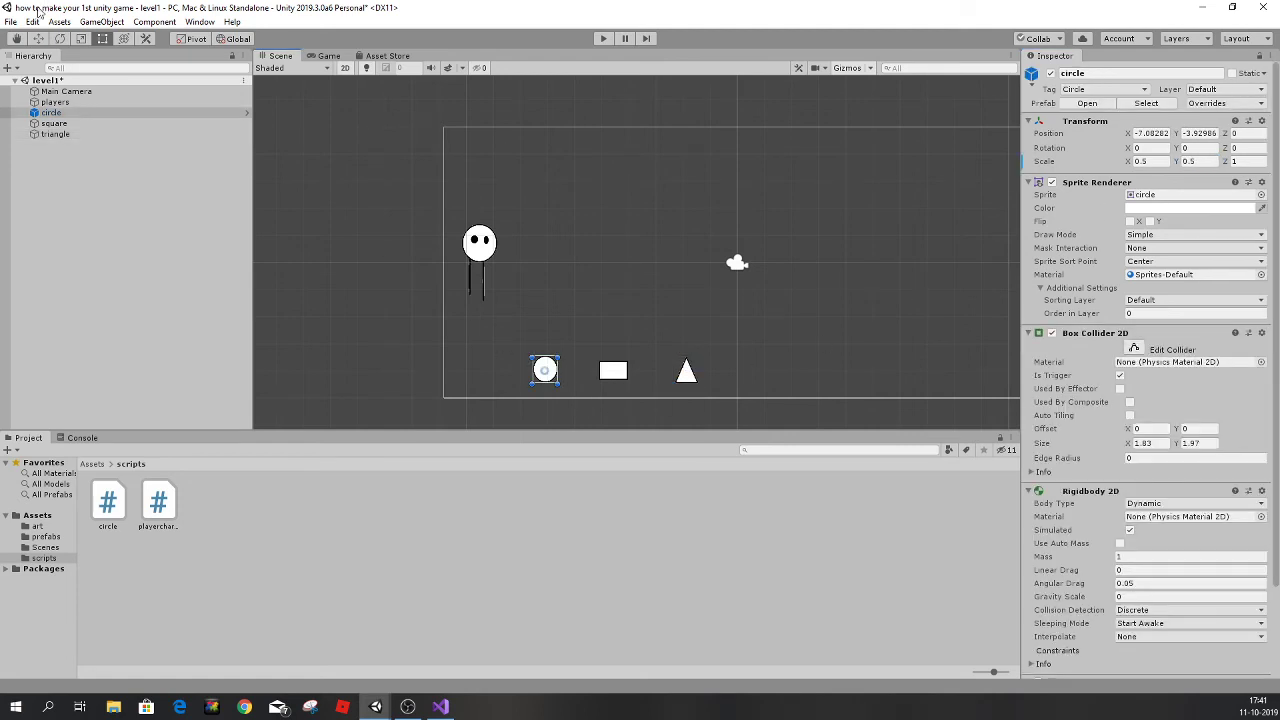
{"action": "left_click", "coordinate": [38, 38]}
{"action": "left_click_drag", "start_coordinate": [537, 364], "coordinate": [501, 315]}
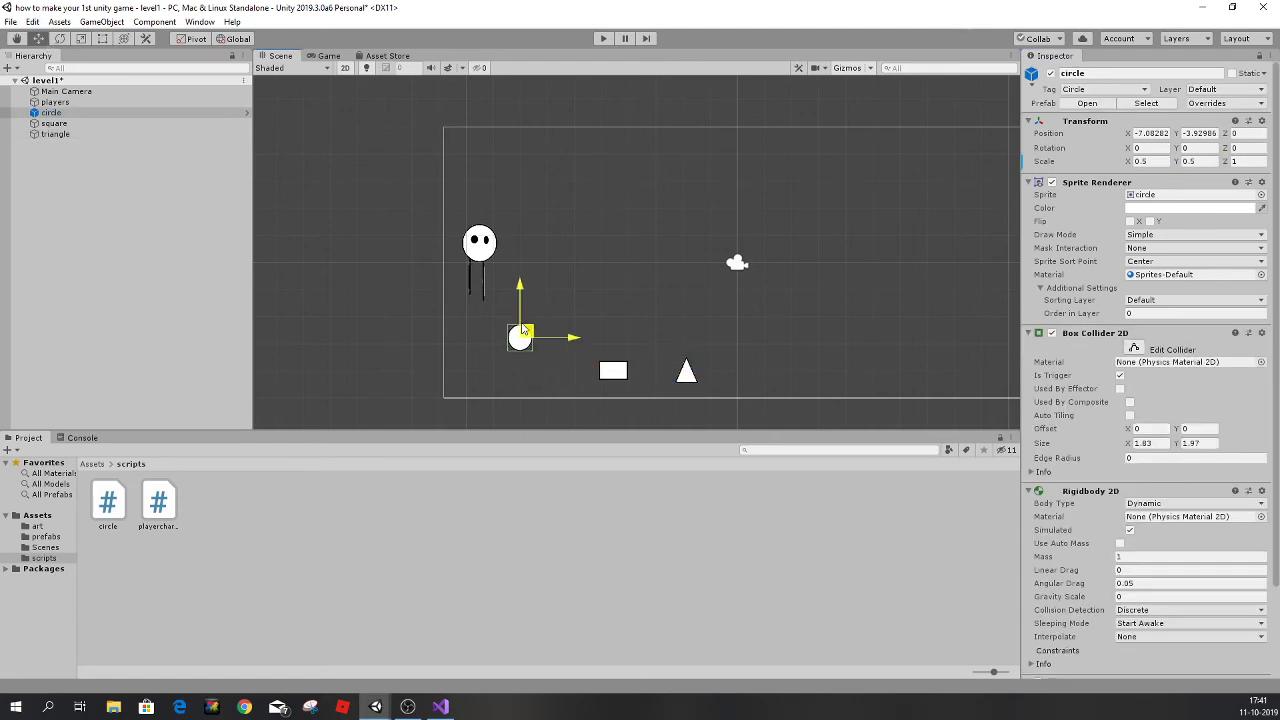
{"action": "left_click", "coordinate": [614, 378]}
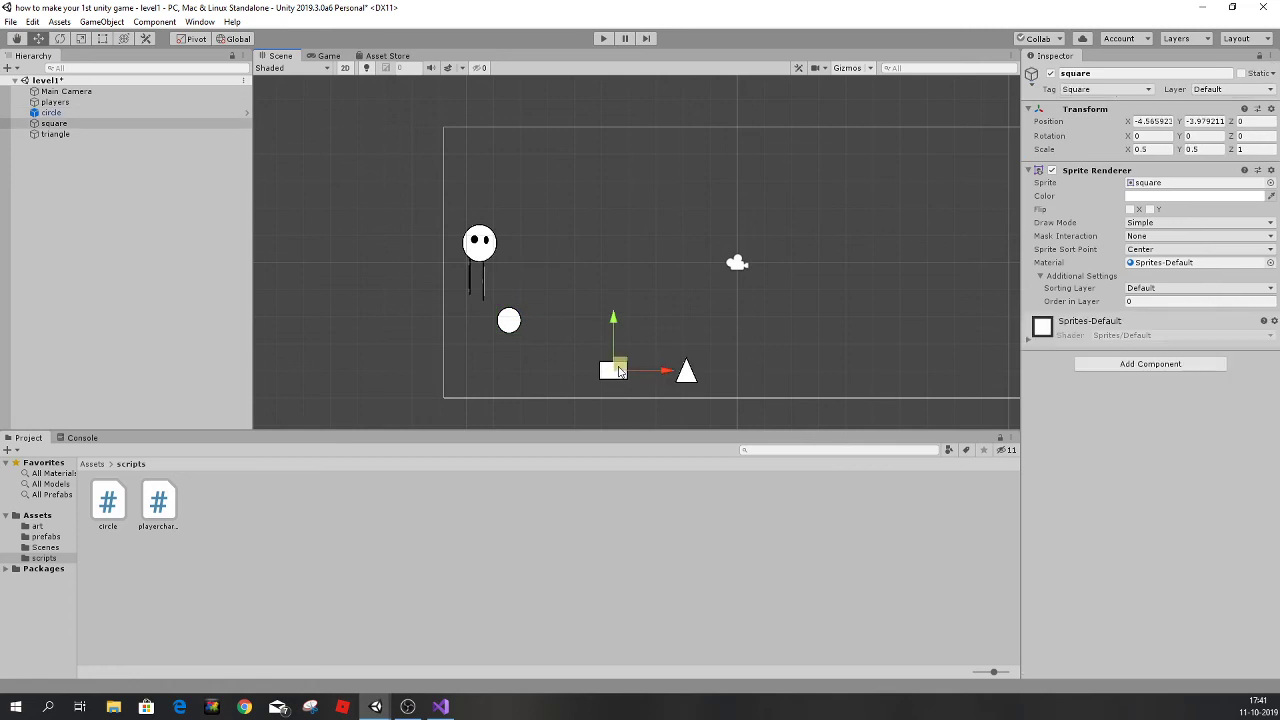
{"action": "left_click_drag", "start_coordinate": [613, 372], "coordinate": [554, 321]}
{"action": "left_click", "coordinate": [679, 378]}
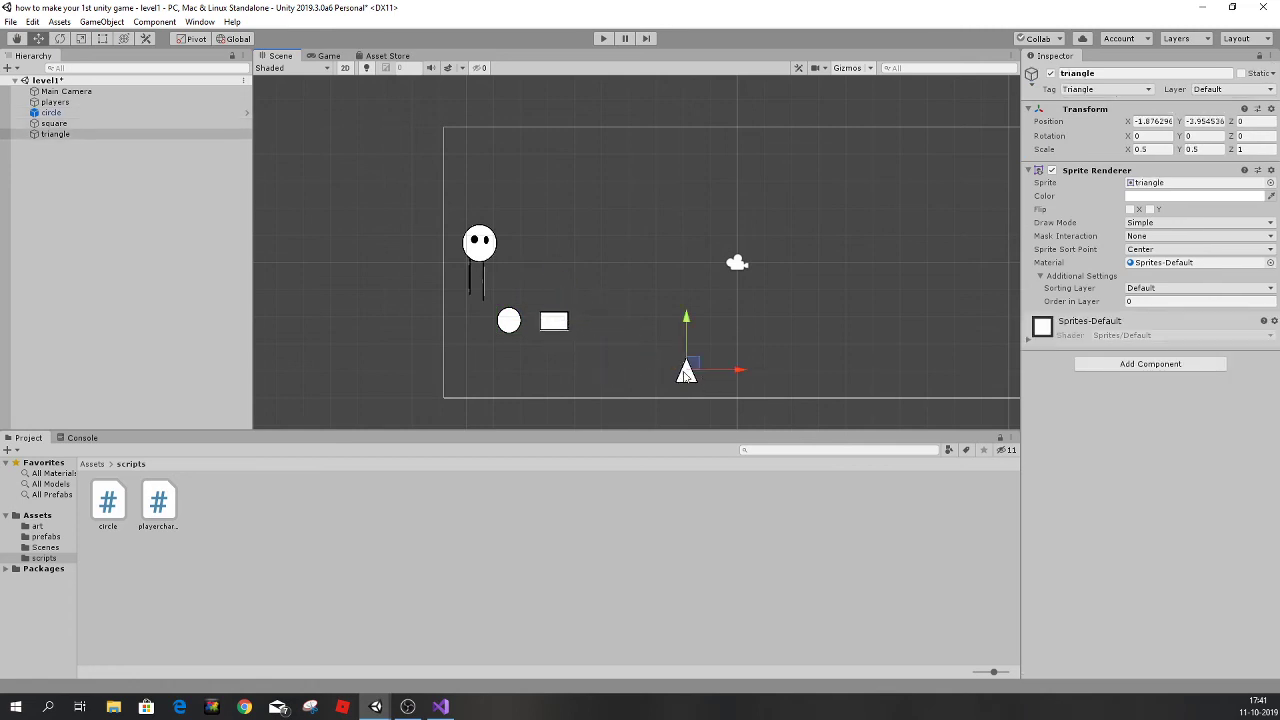
{"action": "left_click_drag", "start_coordinate": [679, 374], "coordinate": [598, 318]}
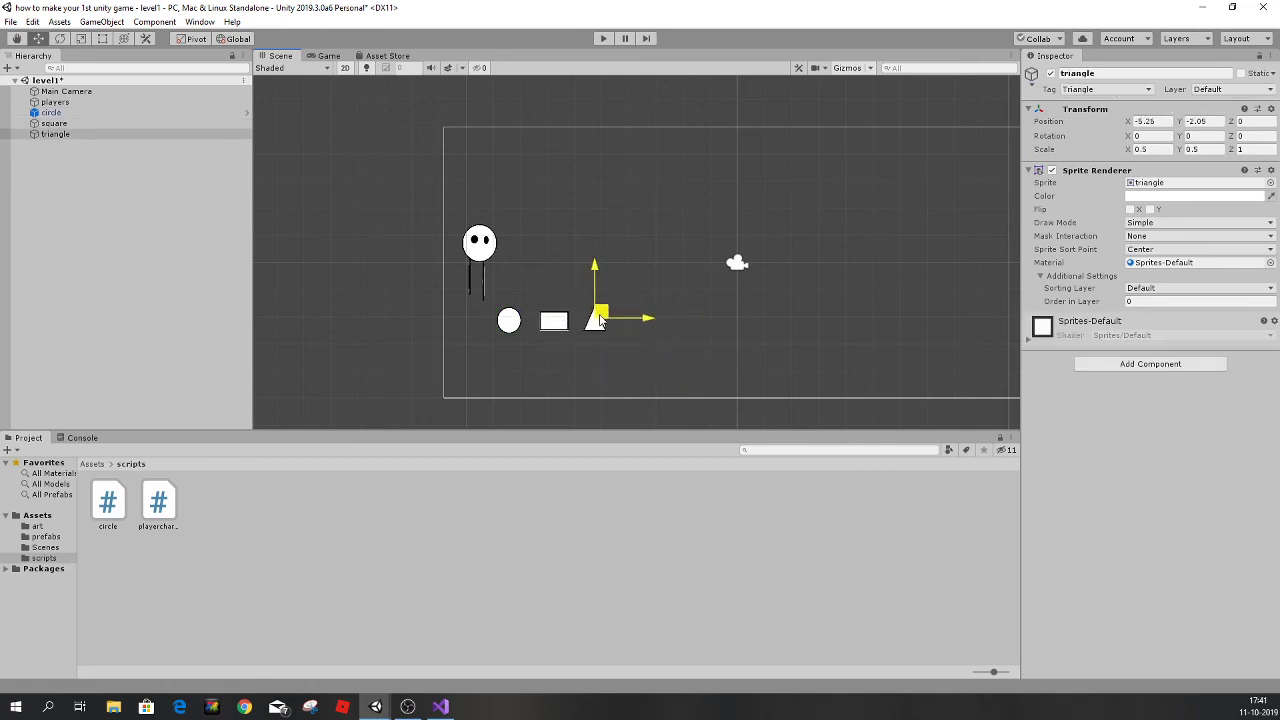
Set the circle's Y position to -2.
{"action": "left_click", "coordinate": [515, 324]}
{"action": "left_click", "coordinate": [1163, 133]}
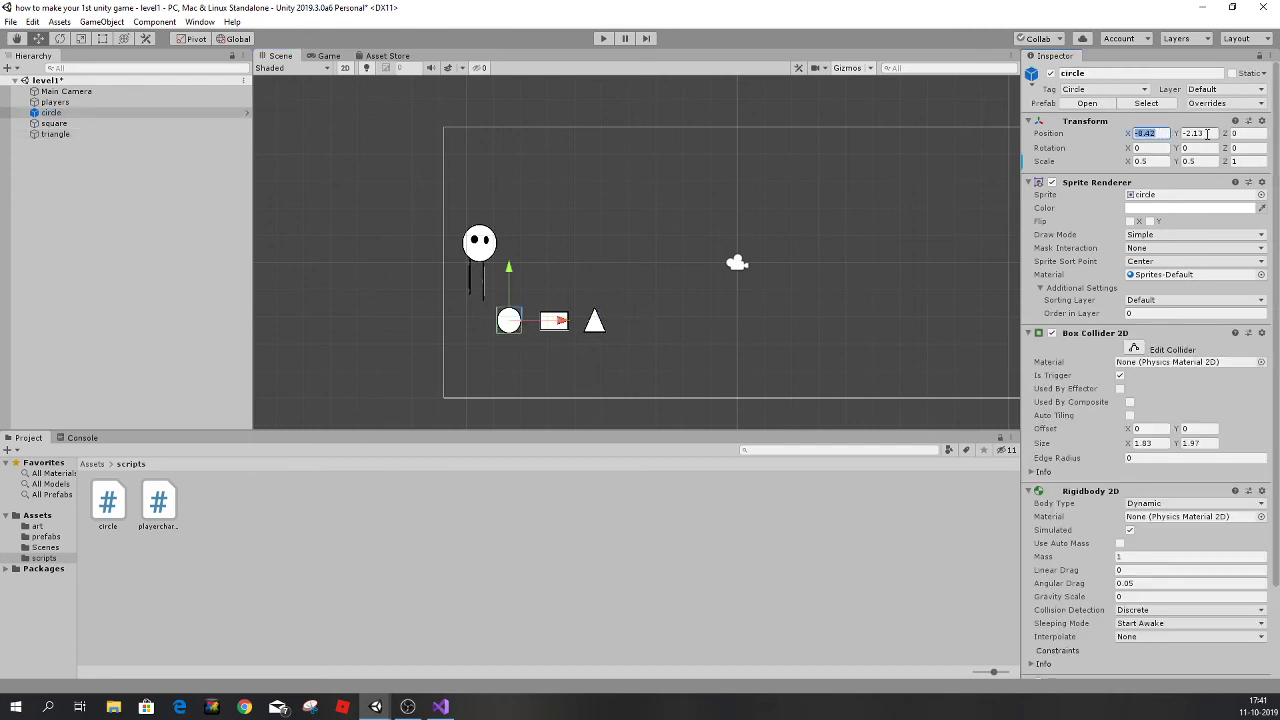
{"action": "left_click", "coordinate": [1207, 133]}
{"action": "left_click", "coordinate": [1157, 133]}
{"action": "left_click", "coordinate": [1195, 133]}
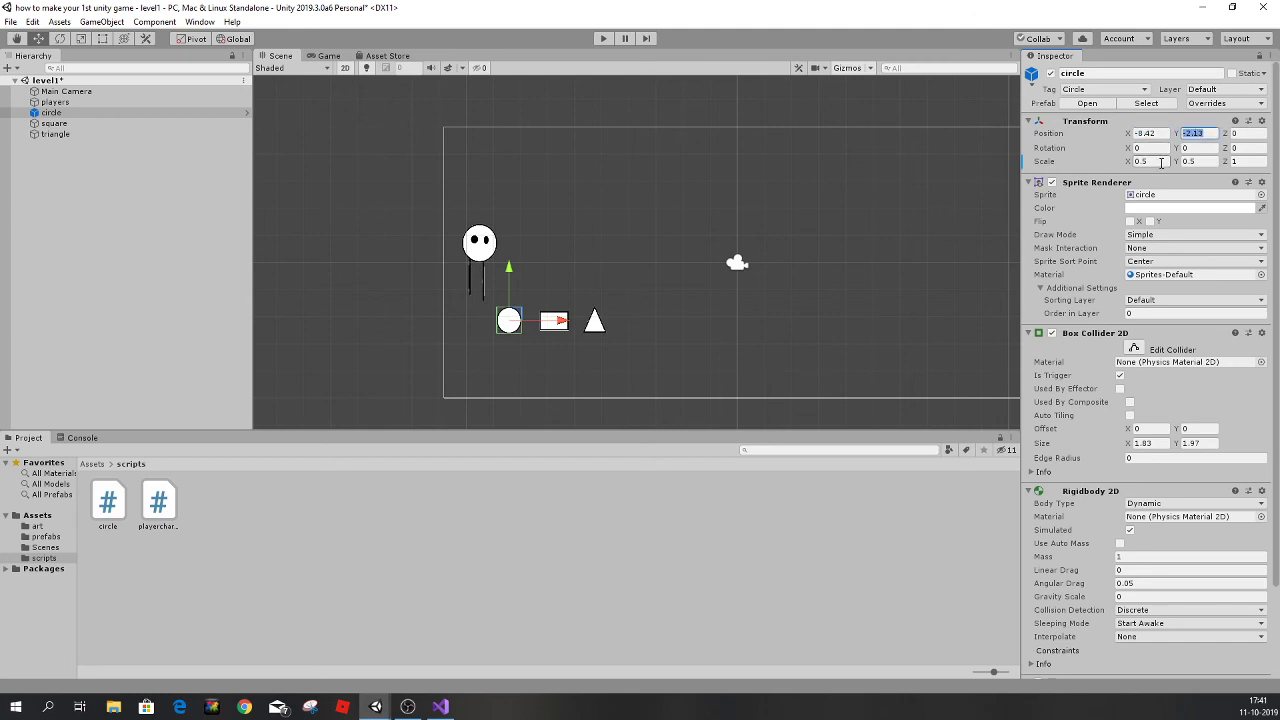
{"action": "type", "text": "-2"}
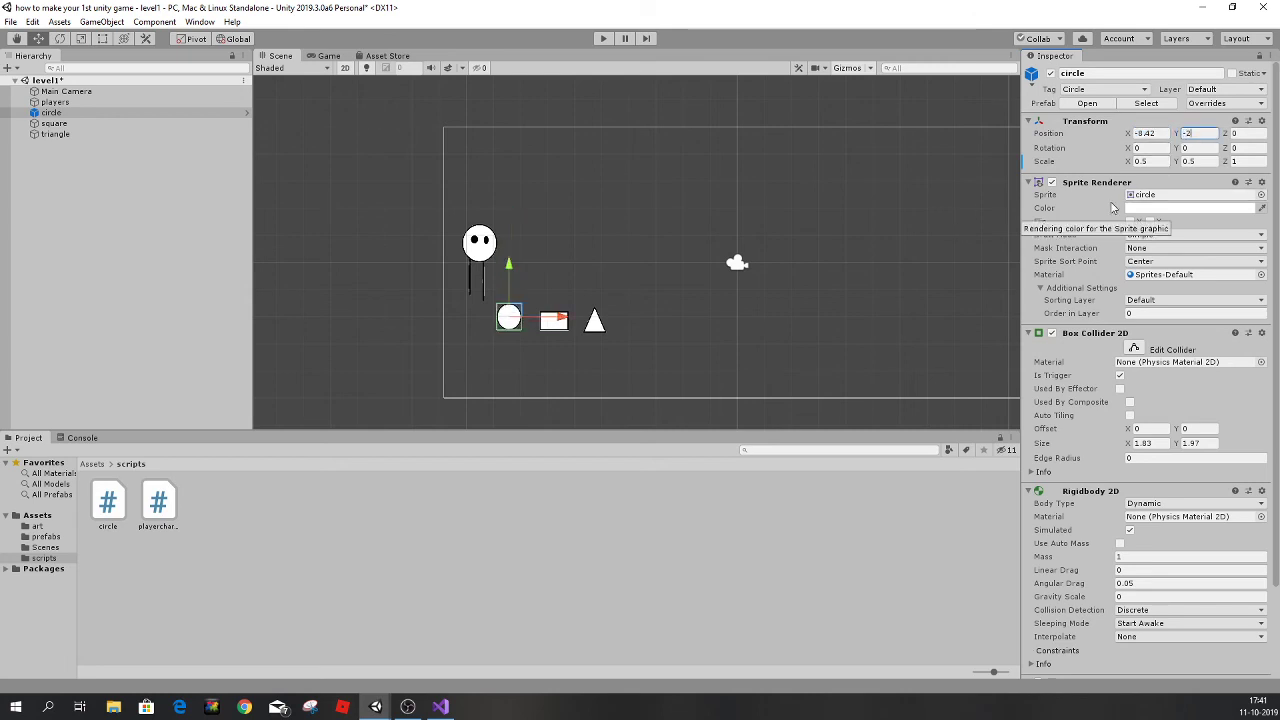
Set the square's and triangle's Y position to -2, then select the circle prefab.
{"action": "left_click", "coordinate": [548, 324]}
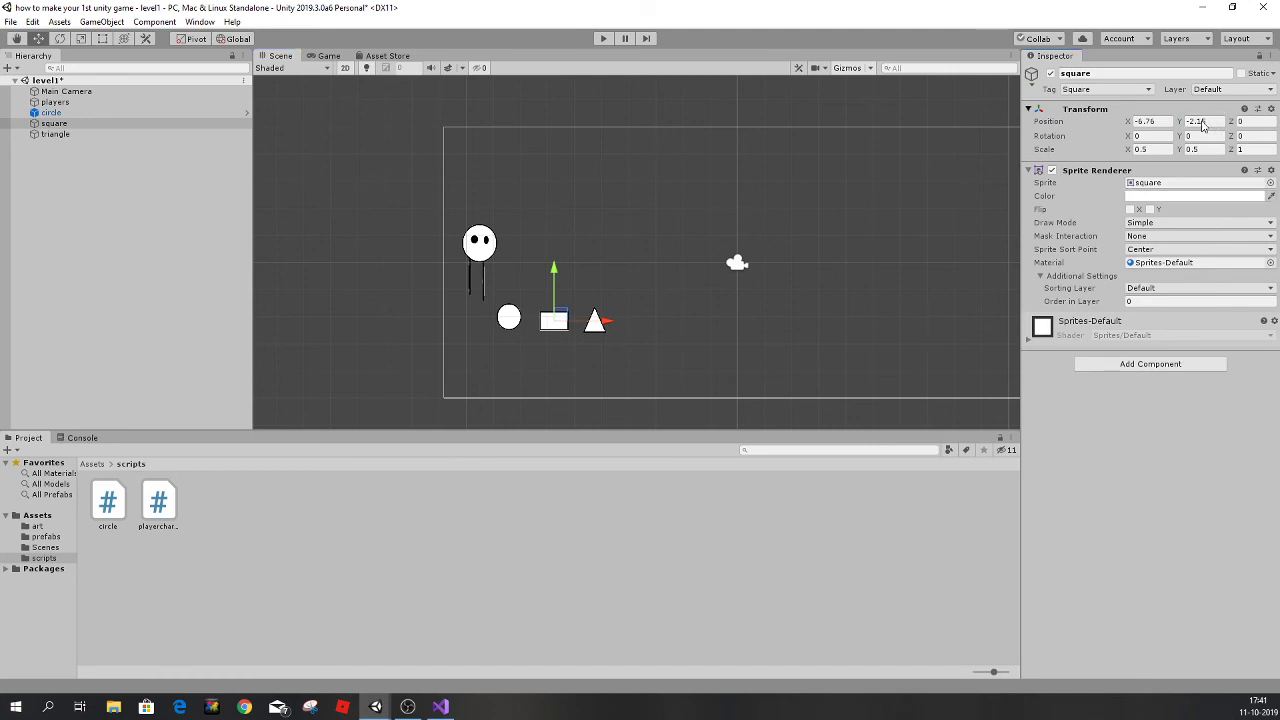
{"action": "left_click", "coordinate": [1150, 109]}
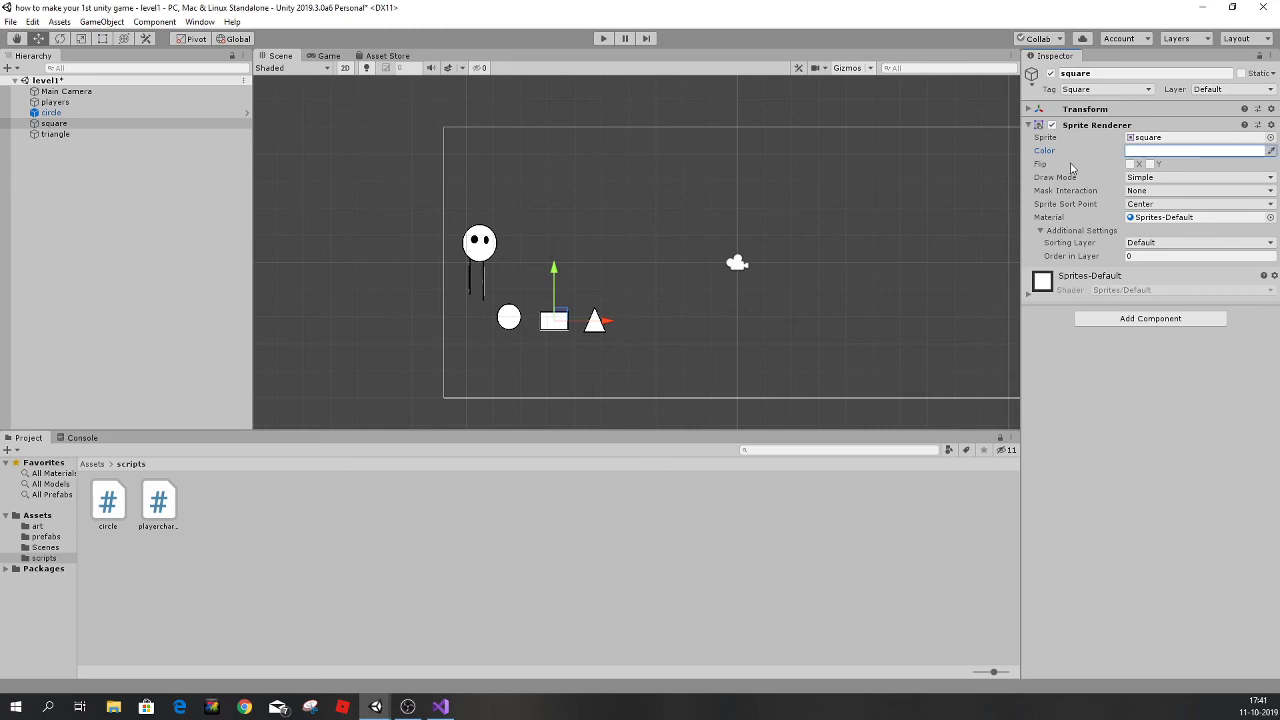
{"action": "left_click", "coordinate": [1032, 110]}
{"action": "left_click", "coordinate": [1203, 121]}
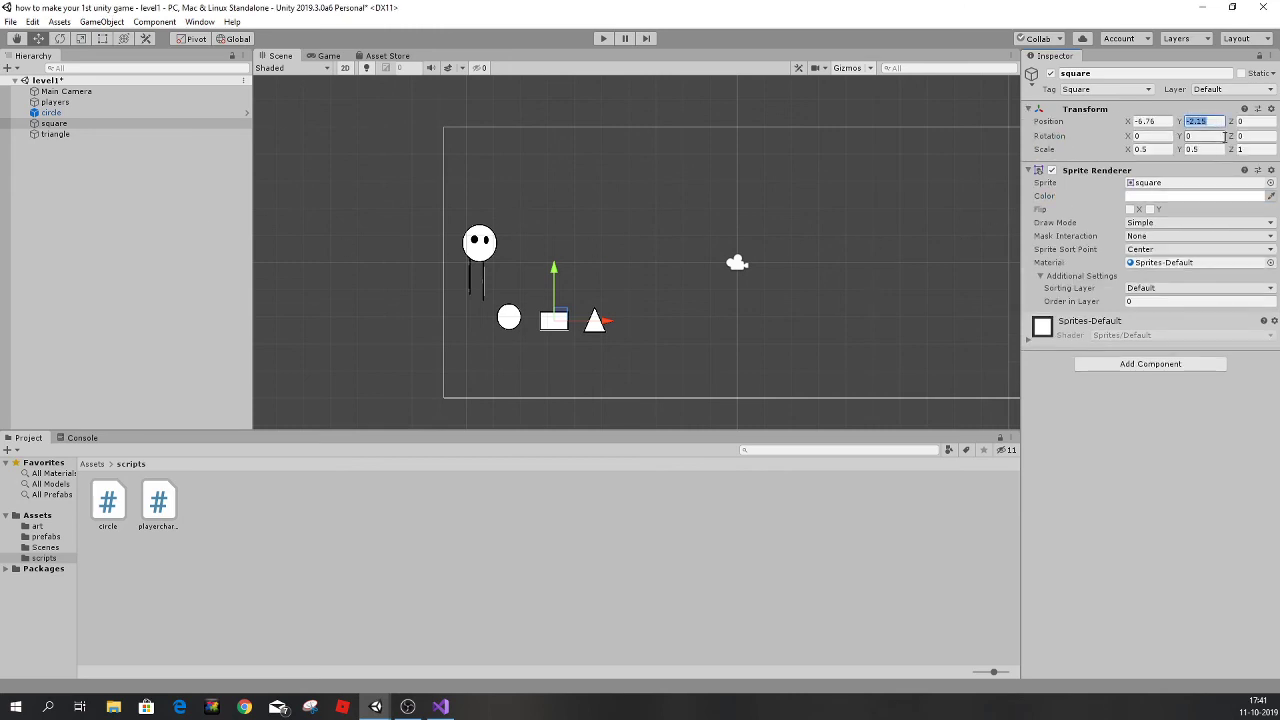
{"action": "type", "text": "-2"}
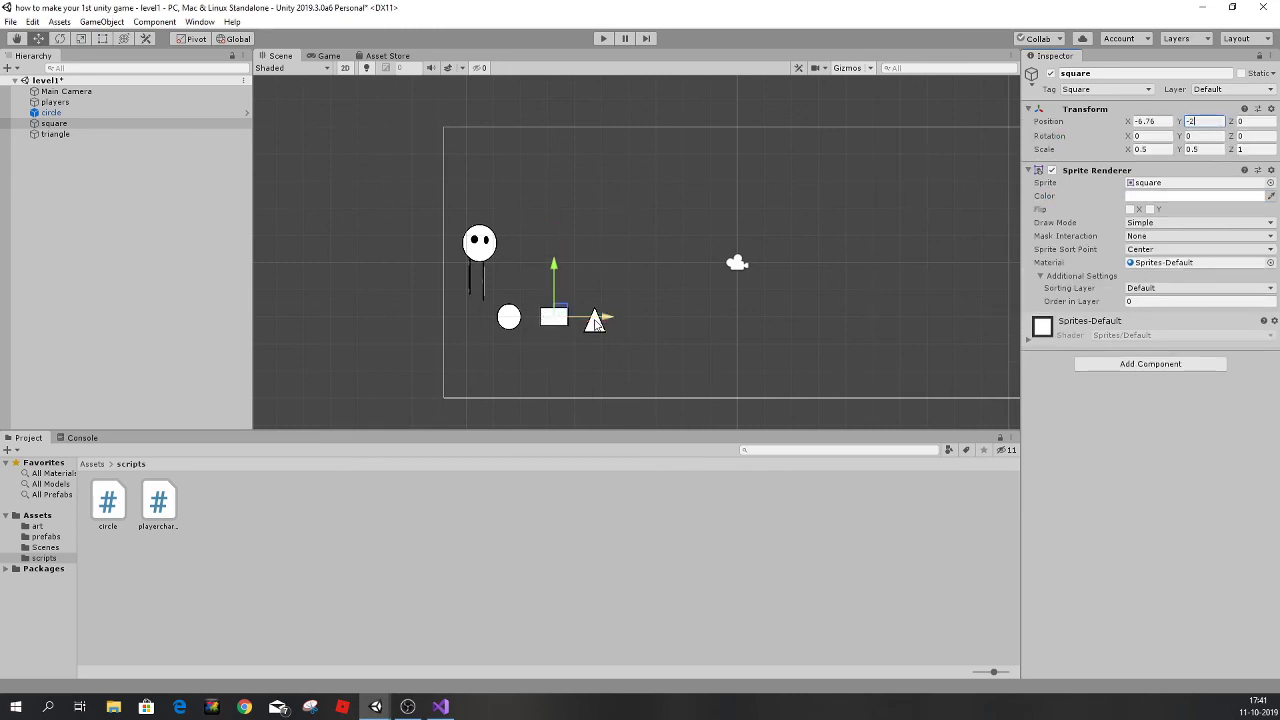
{"action": "left_click", "coordinate": [594, 323]}
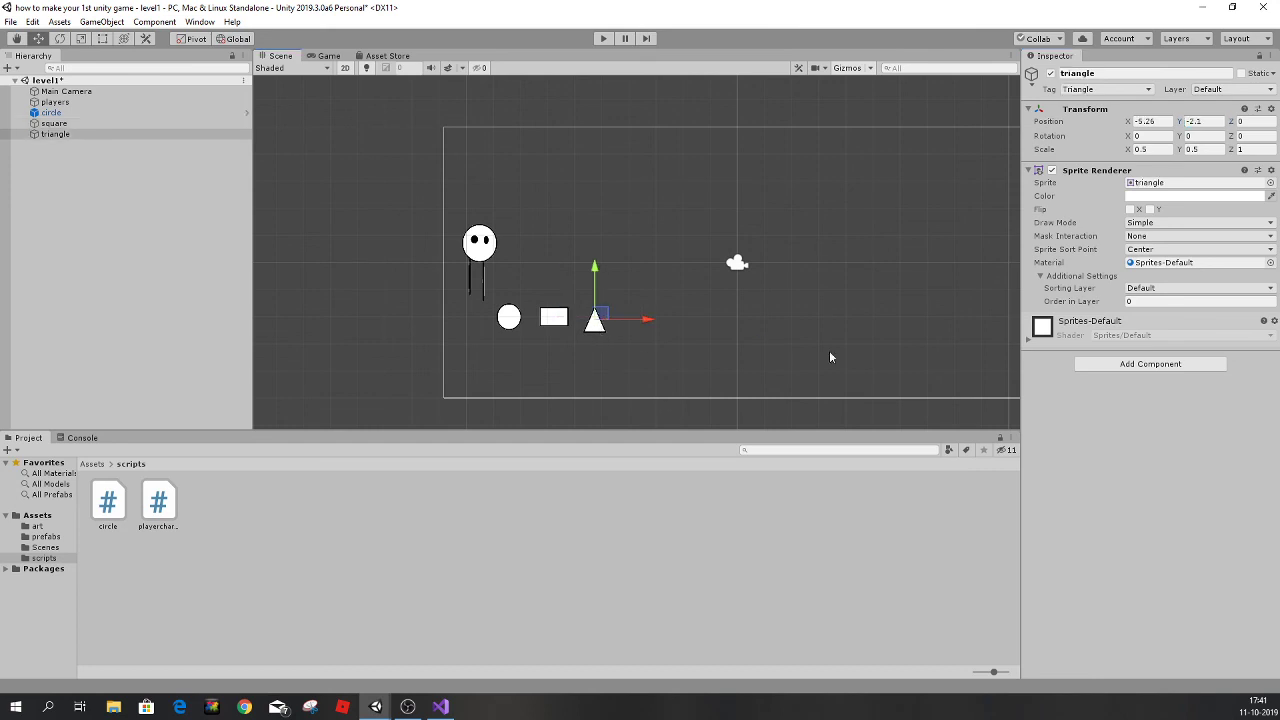
{"action": "left_click", "coordinate": [1203, 121]}
{"action": "type", "text": "-2"}
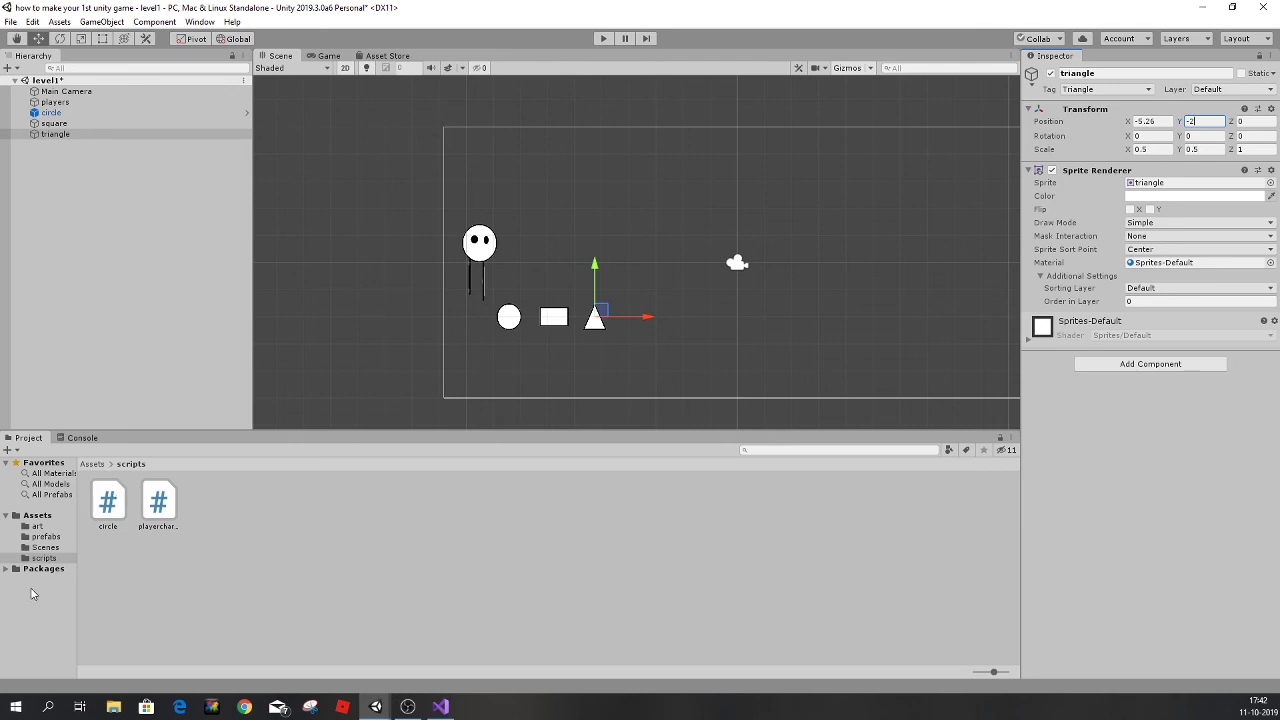
{"action": "left_click", "coordinate": [55, 537]}
{"action": "left_click", "coordinate": [108, 503]}
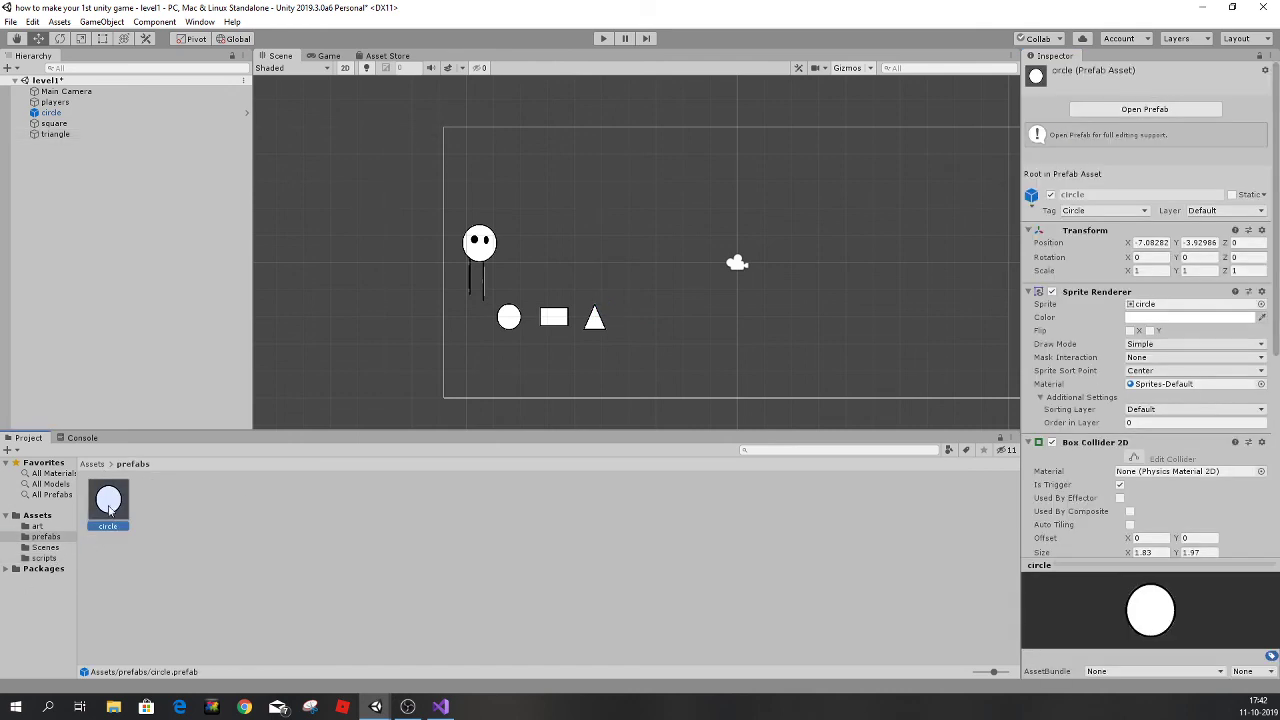
Scale the circle prefab to 0.5 on X and Y, then play and stop a test run.
{"action": "left_click", "coordinate": [1157, 270]}
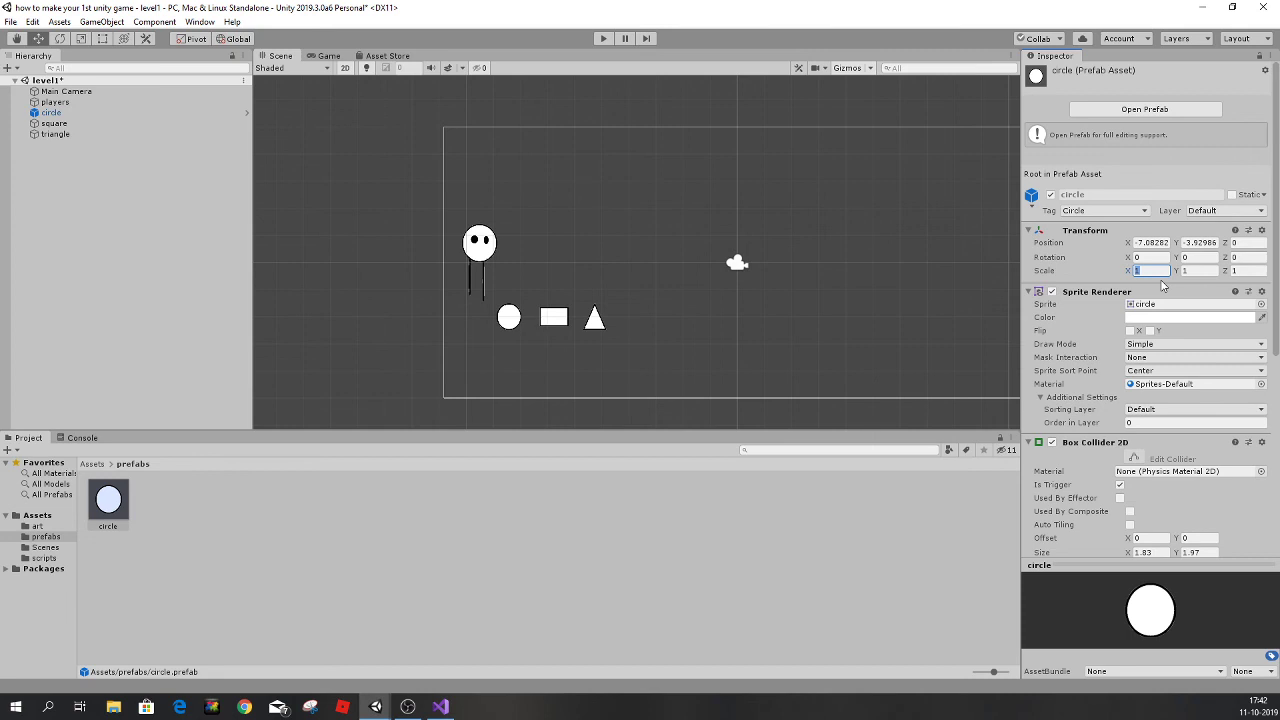
{"action": "type", "text": ".5"}
{"action": "left_click", "coordinate": [1200, 271]}
{"action": "type", "text": ".5"}
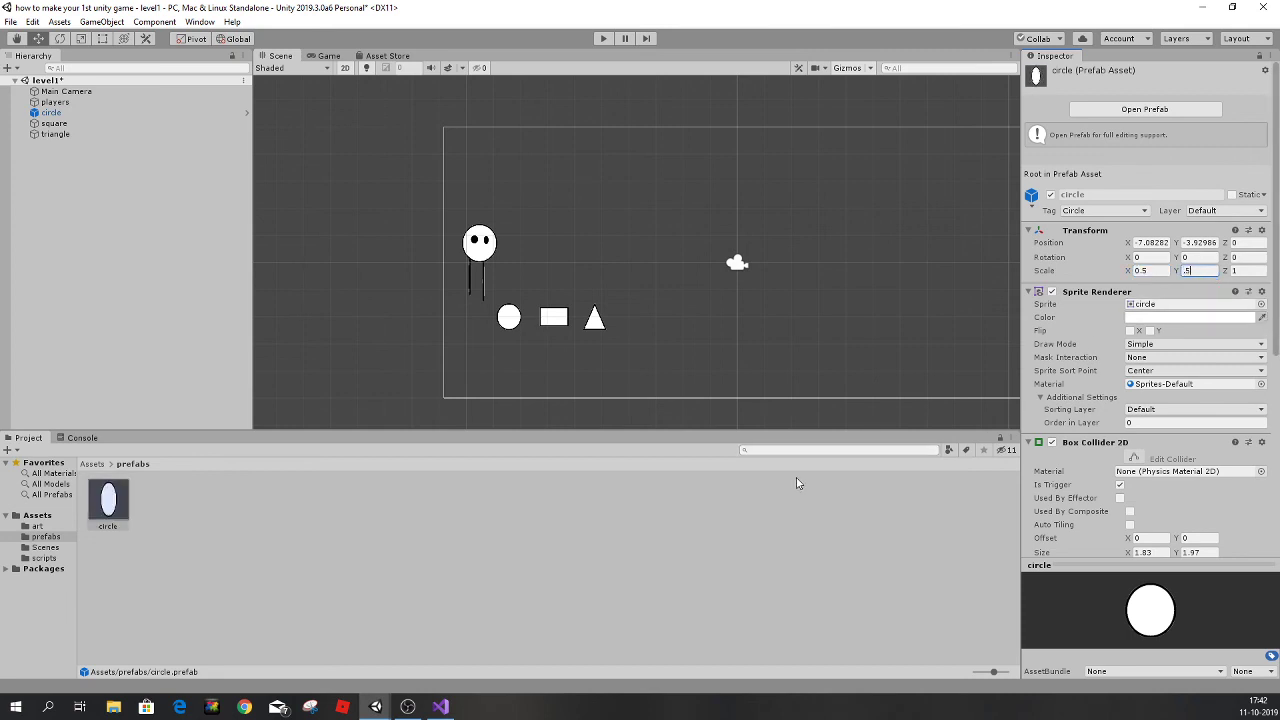
{"action": "left_click", "coordinate": [110, 516]}
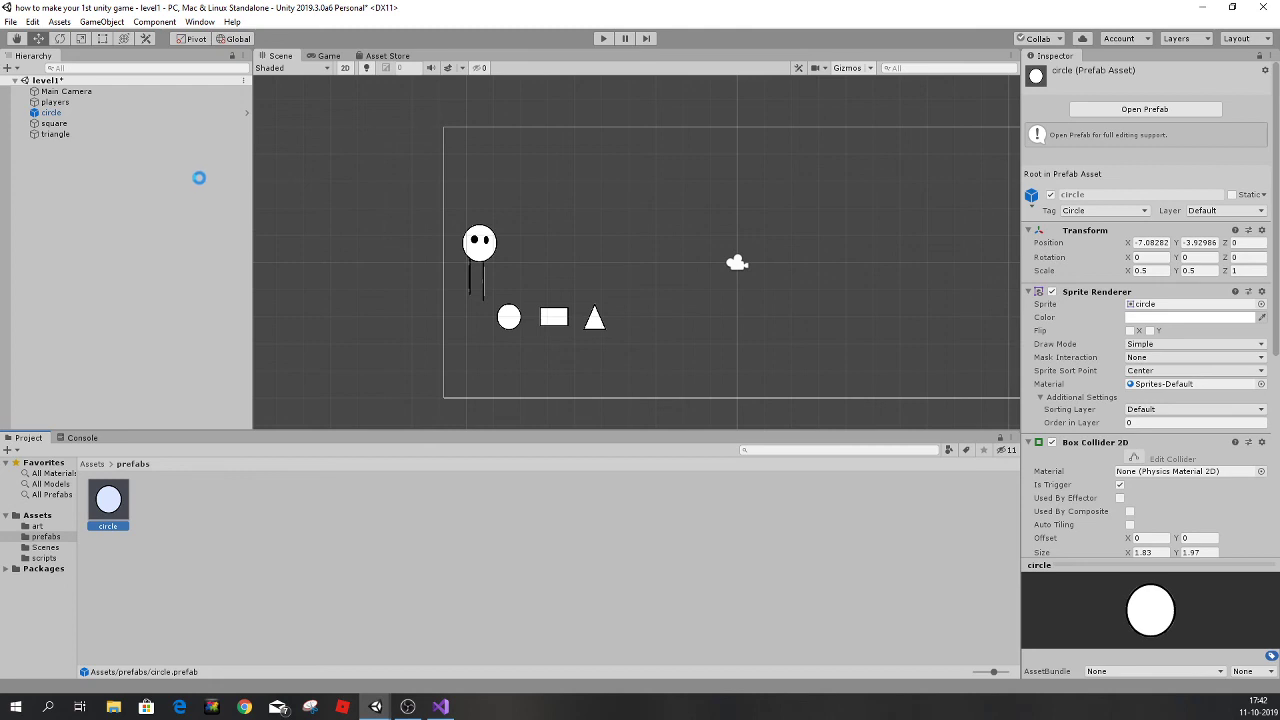
{"action": "left_click", "coordinate": [603, 38]}
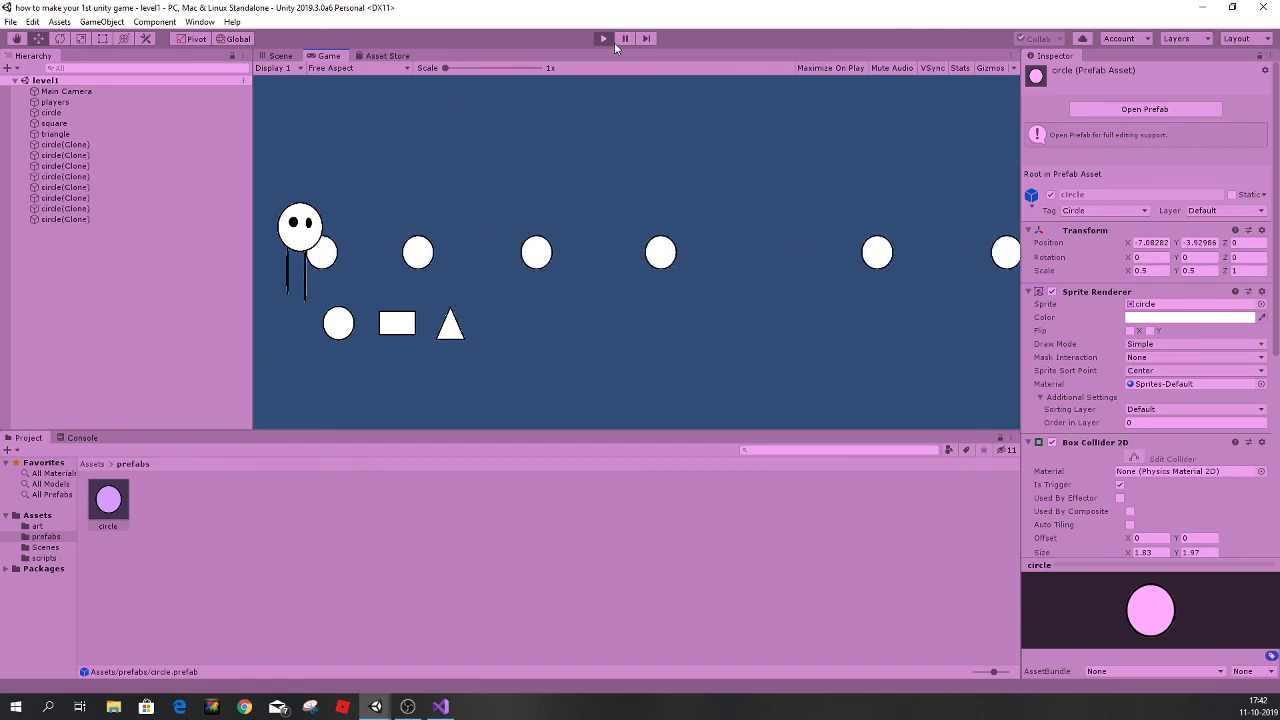
{"action": "left_click", "coordinate": [602, 38]}
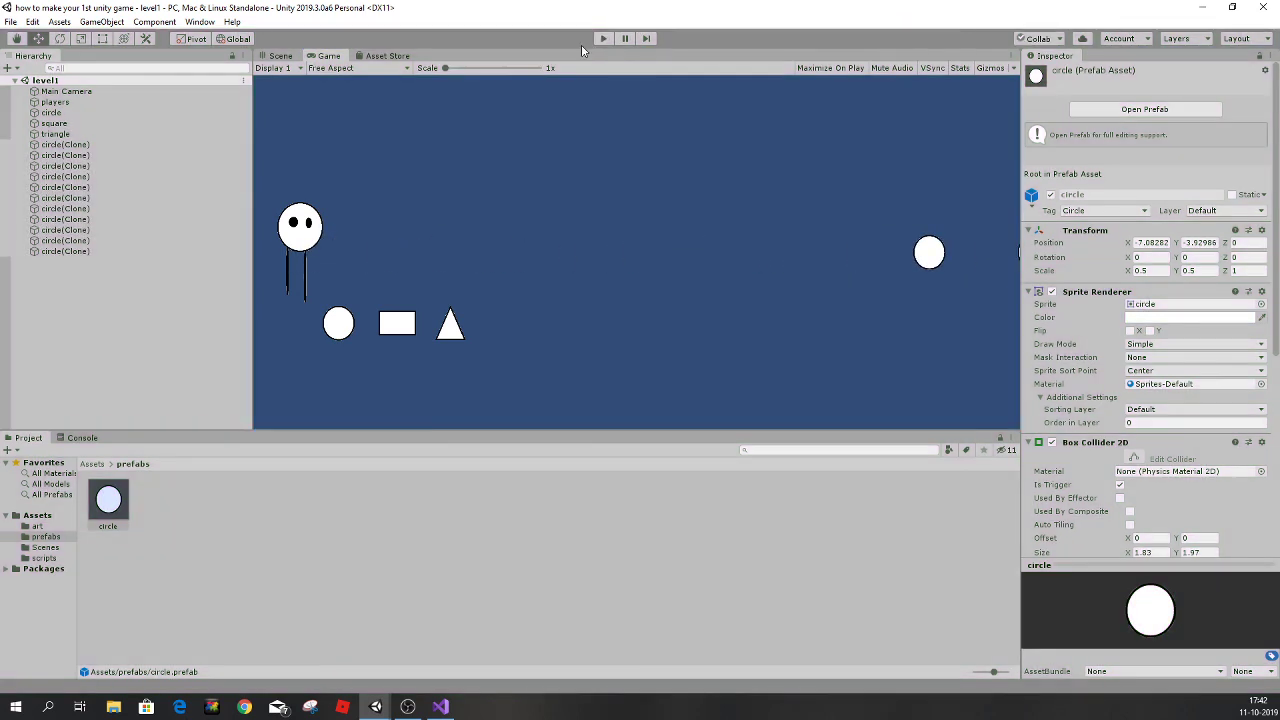